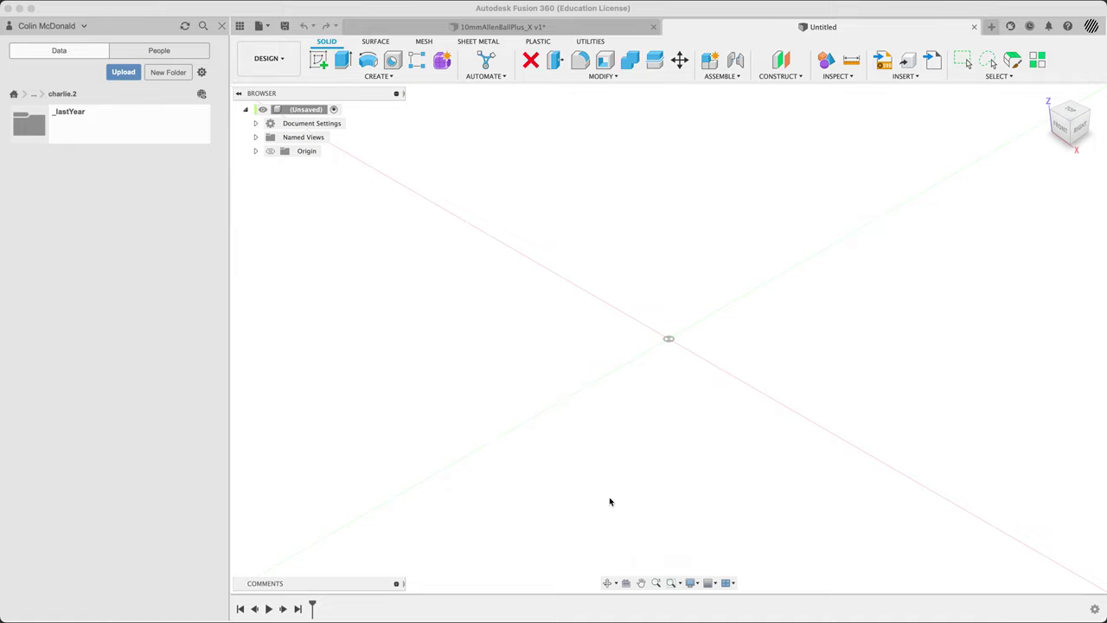
Inspect the finished Allen key model side-on, then return to the empty untitled design.
click(552, 29)
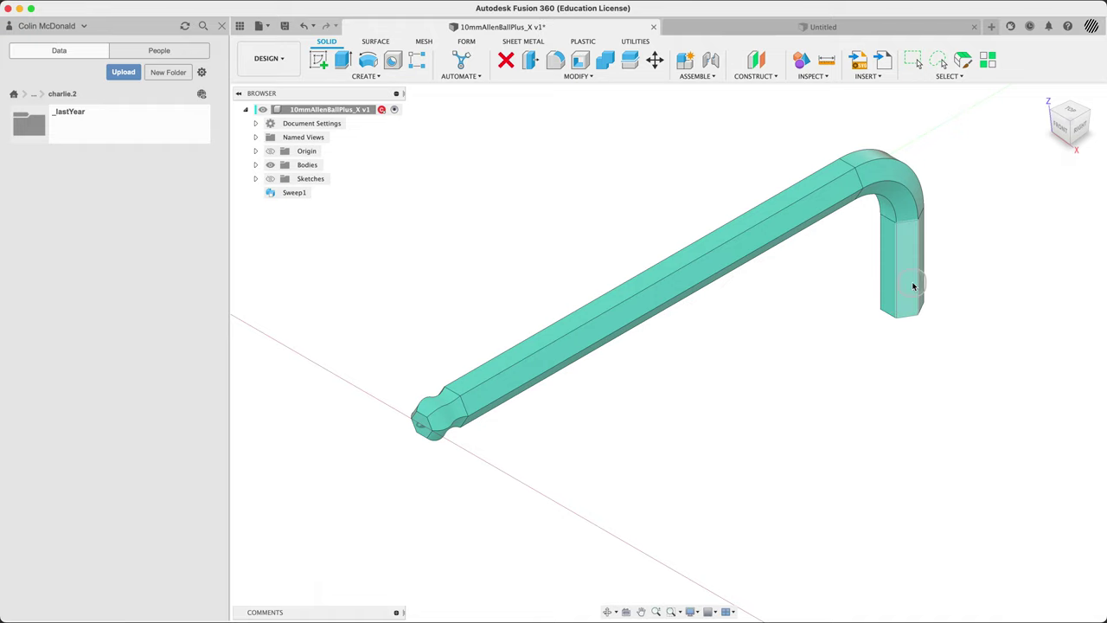
mouse_move(788, 381)
shift+middle_down()
mouse_move(772, 328)
mouse_move(782, 314)
mouse_move(798, 329)
mouse_move(781, 361)
mouse_move(792, 374)
shift+middle_up()
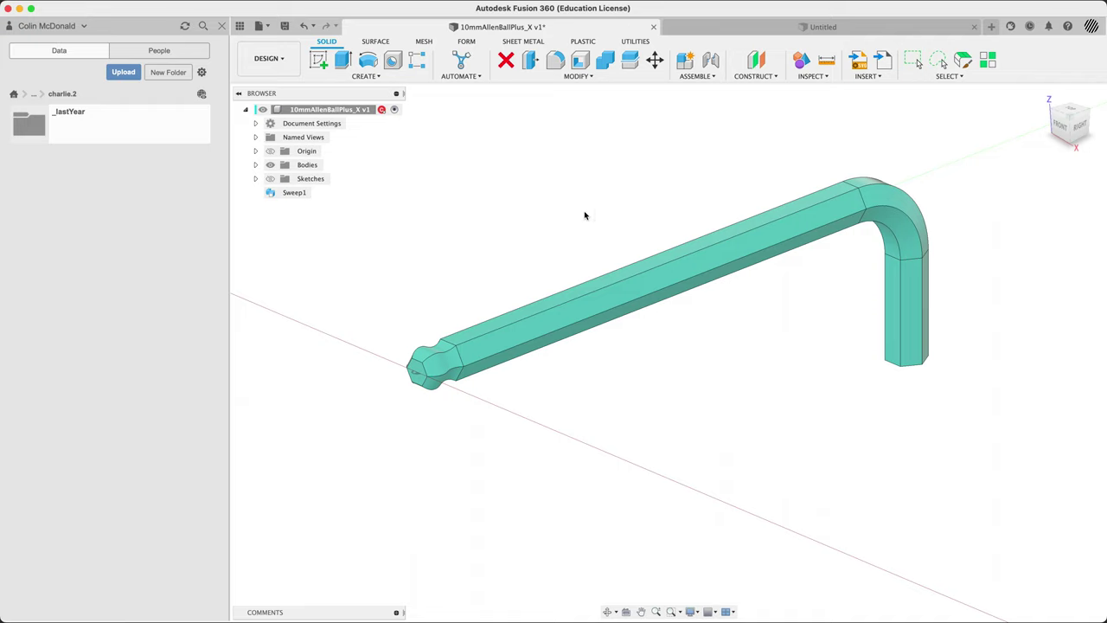
click(653, 186)
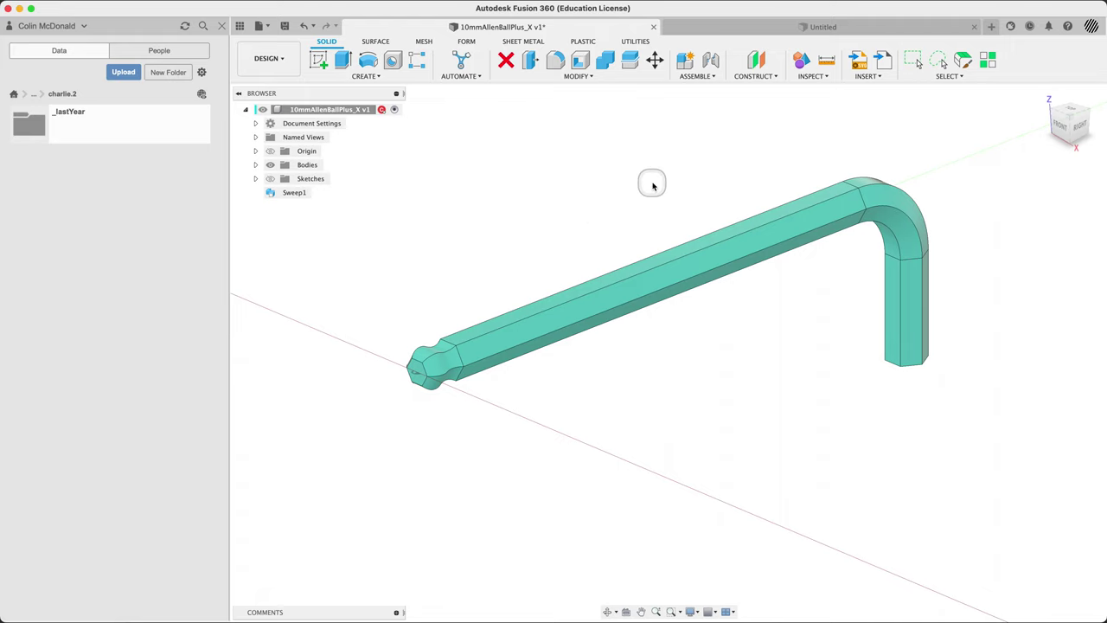
click(713, 28)
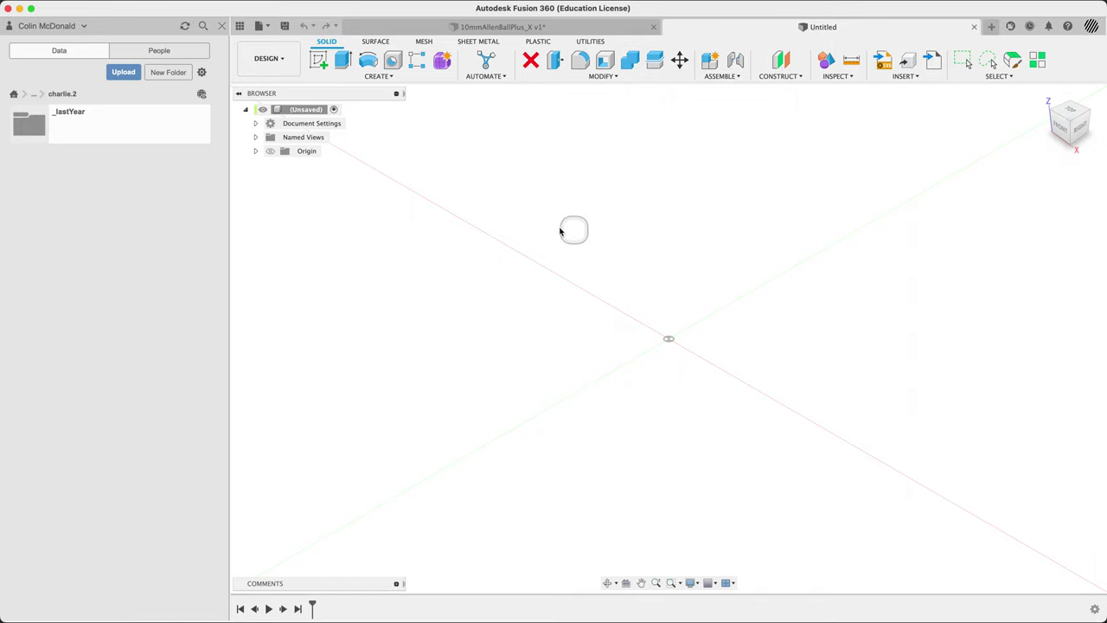
Start a sketch on the vertical origin plane, viewed from the Right with the origin shifted left.
click(319, 62)
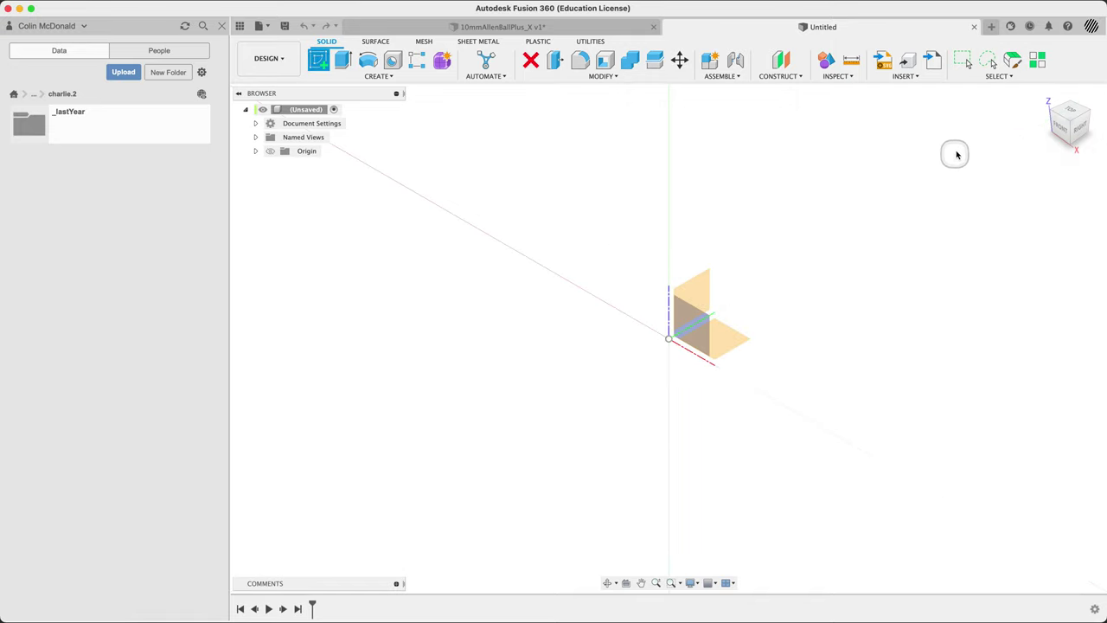
click(686, 292)
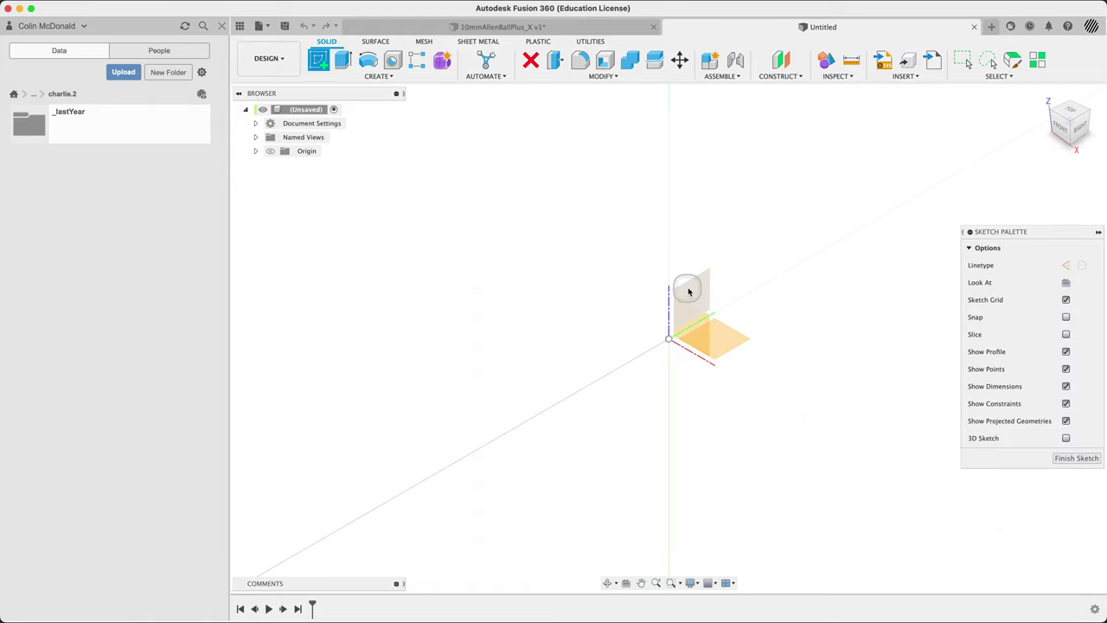
click(1081, 130)
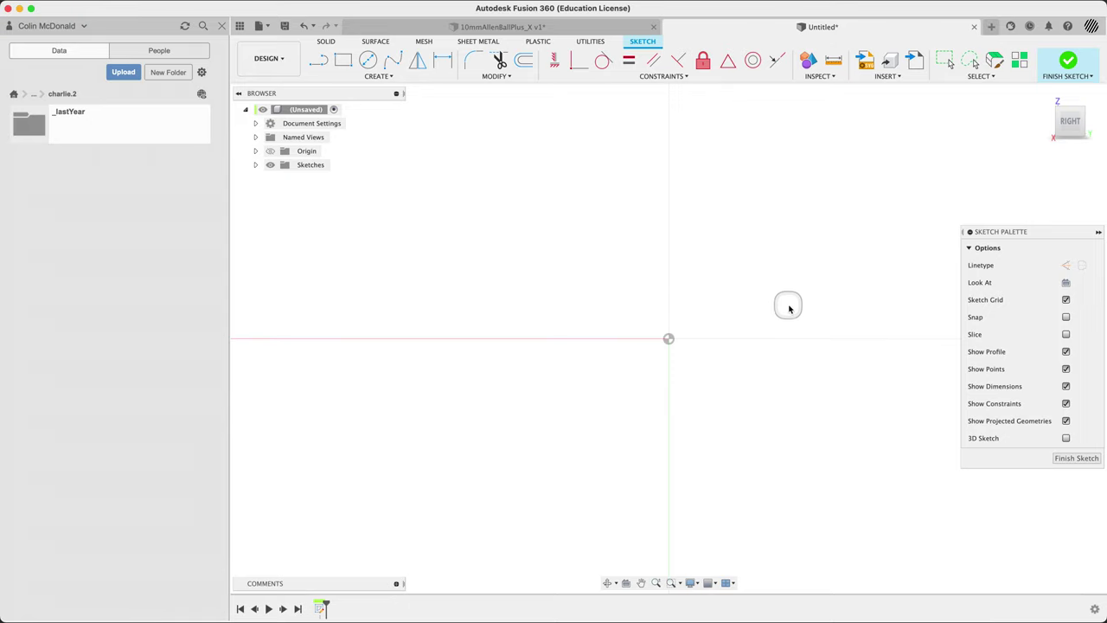
mouse_move(788, 307)
middle_down()
mouse_move(499, 304)
mouse_move(504, 262)
mouse_move(478, 262)
middle_up()
Draw a horizontal line from the origin, a tangent downward bend and a lower leg.
click(320, 62)
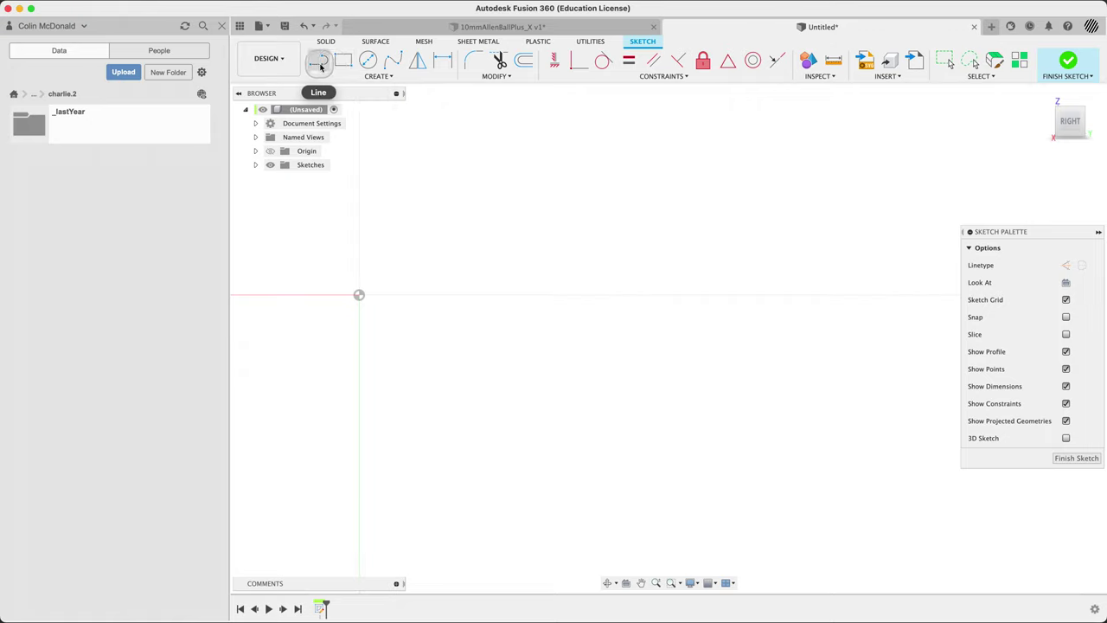
click(320, 64)
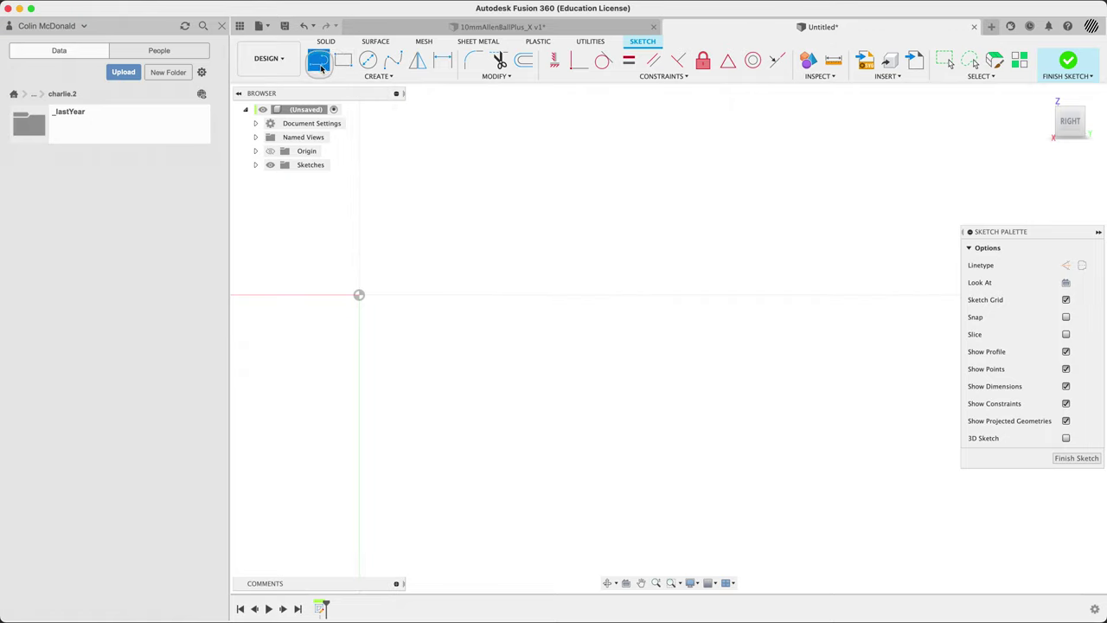
click(359, 295)
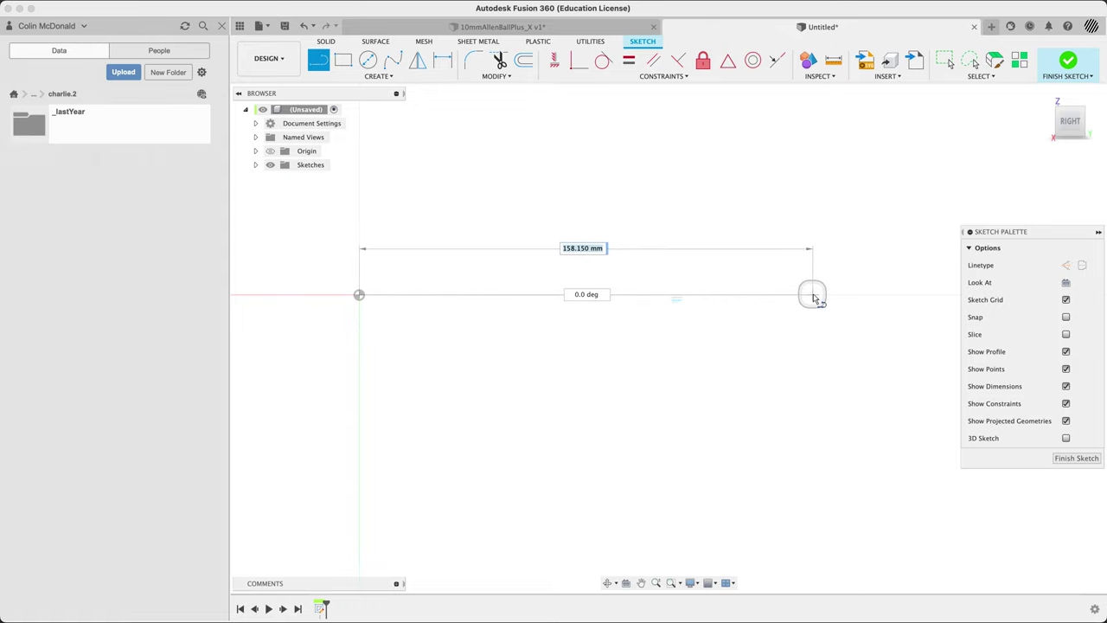
middle_drag(813, 299, 717, 295)
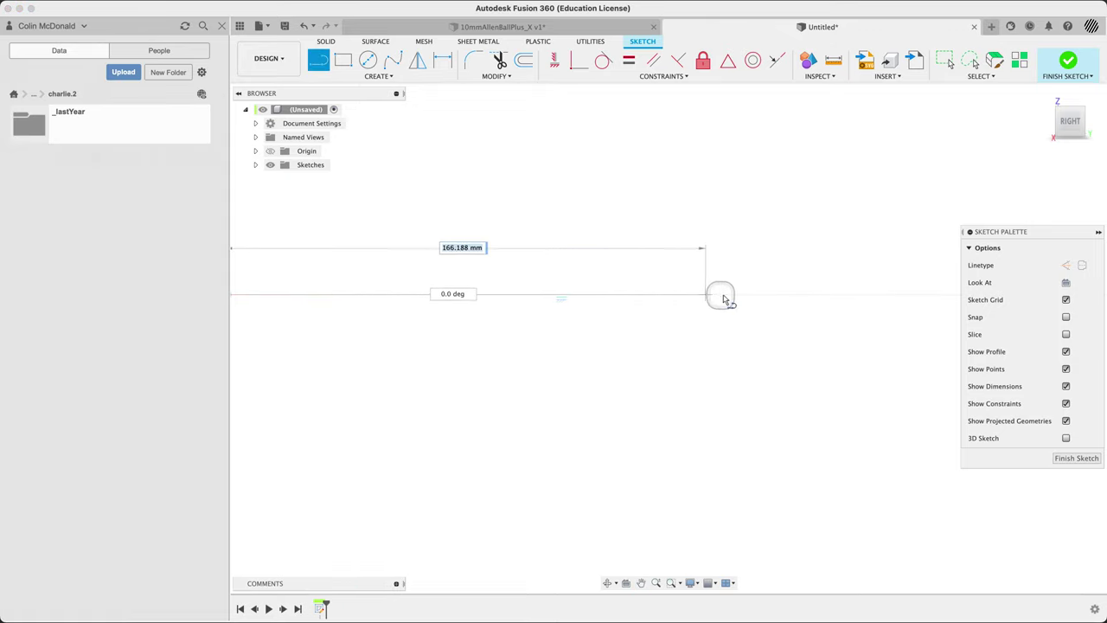
click(679, 295)
drag(762, 310, 766, 373)
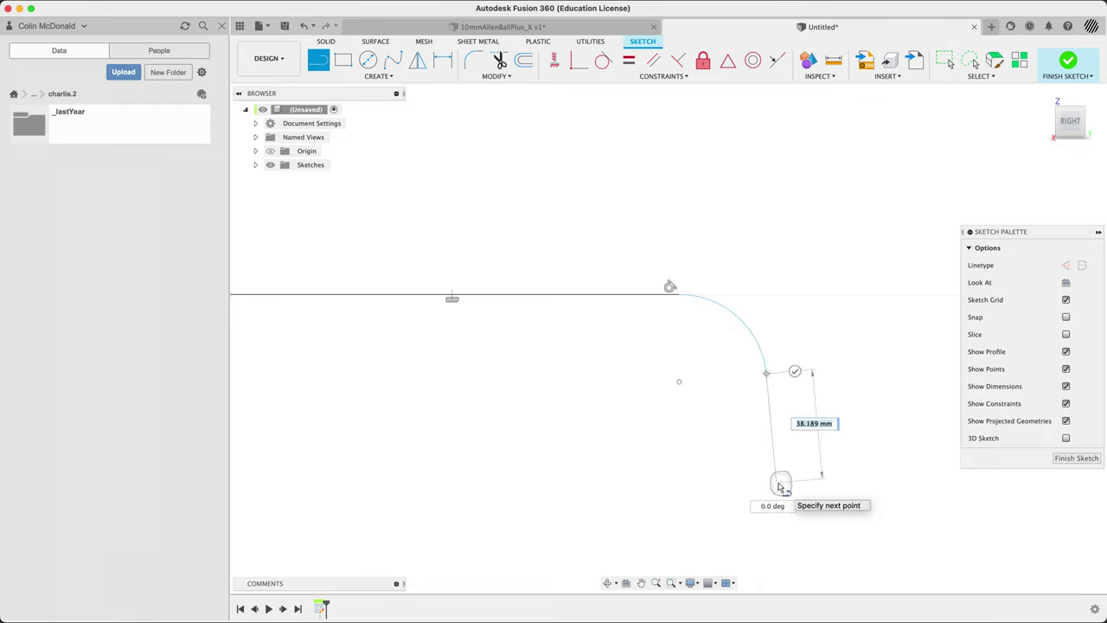
click(777, 485)
key(Escape)
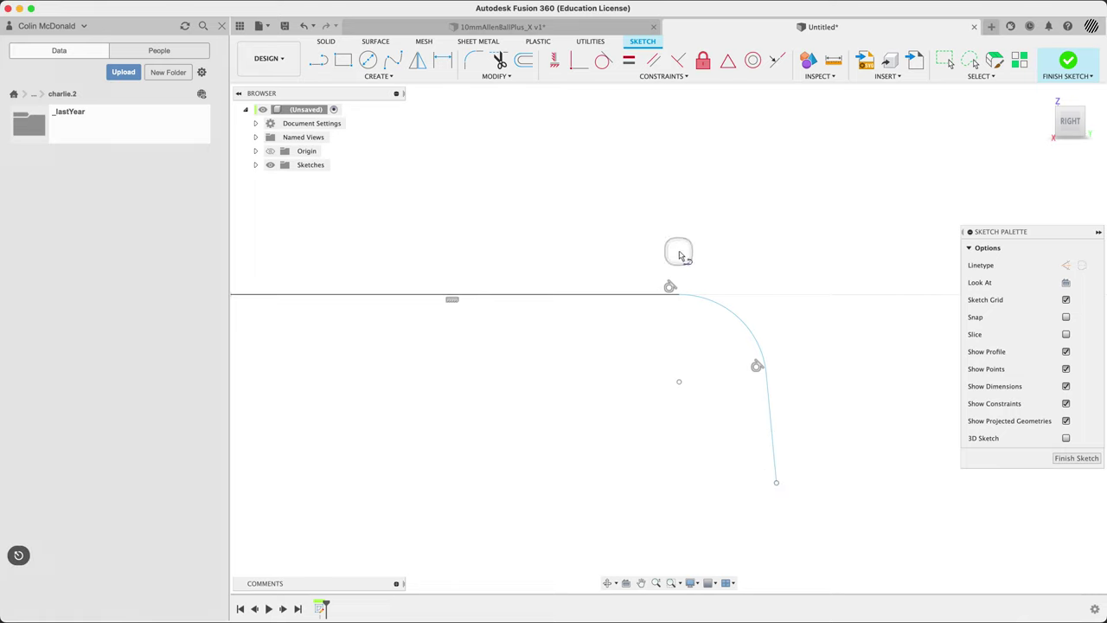
Constrain the lower leg to be exactly vertical.
click(554, 62)
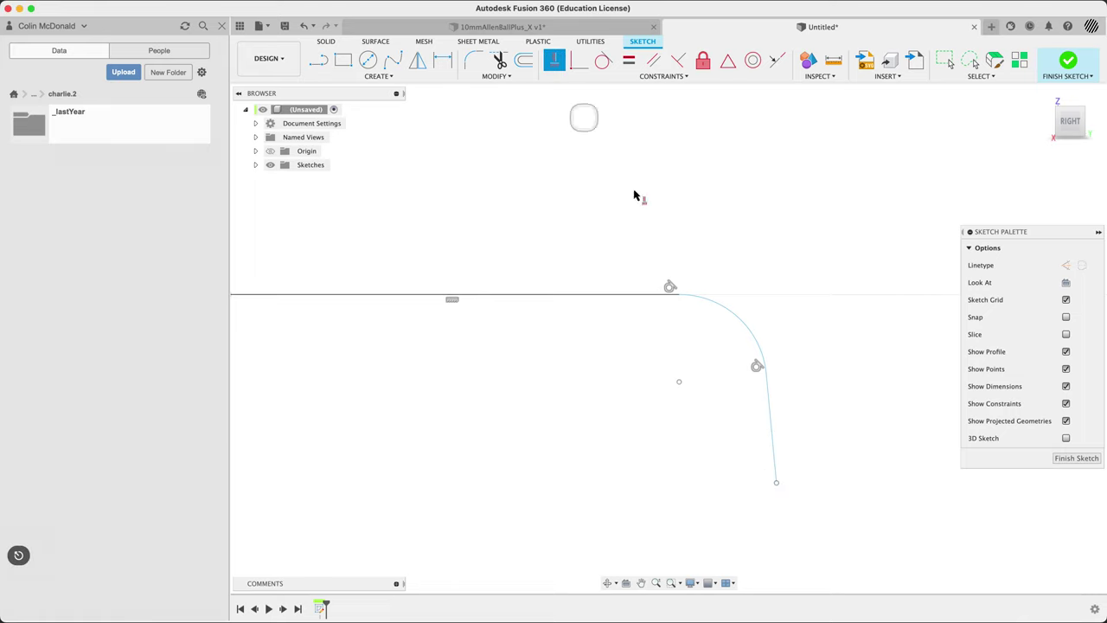
click(773, 441)
scroll(830, 378, down, 2)
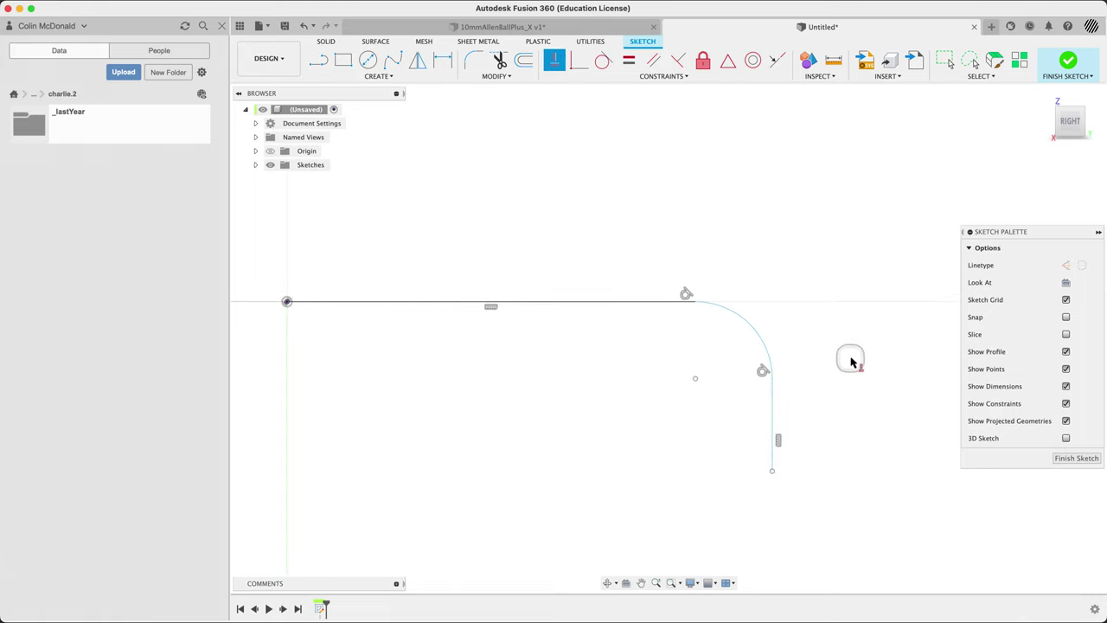
Dimension the span from the origin to the vertical leg as 175 mm.
key(d)
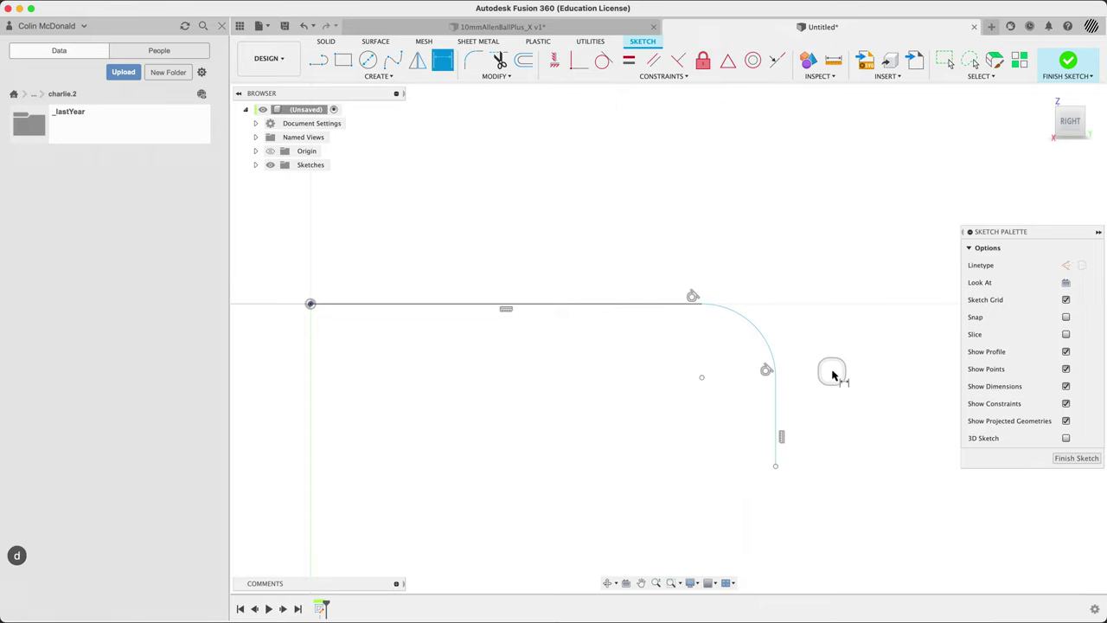
click(776, 421)
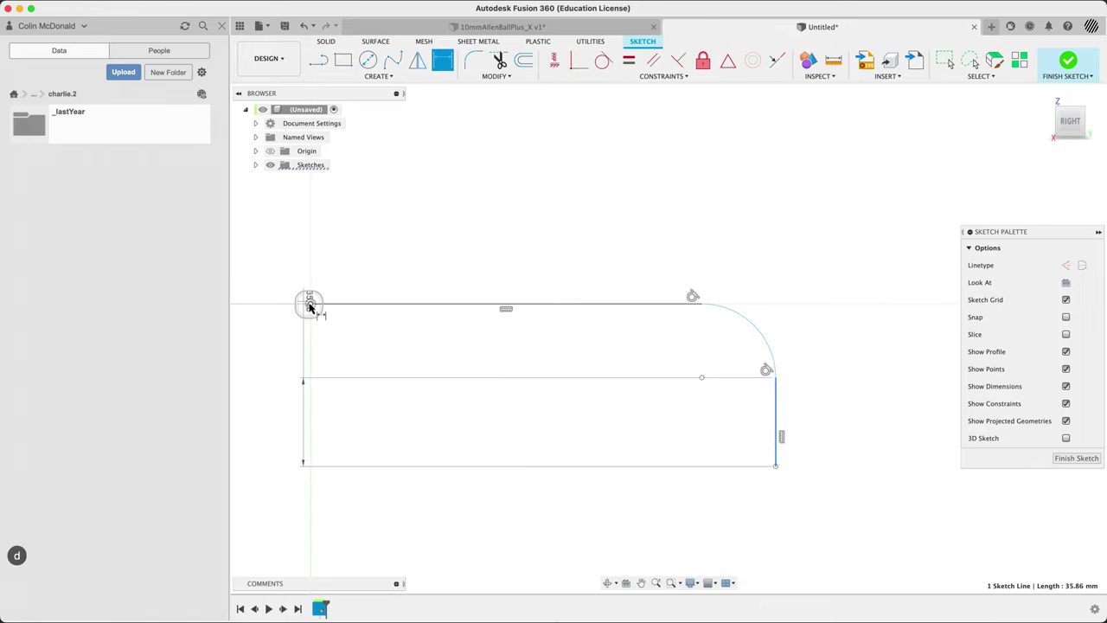
click(311, 303)
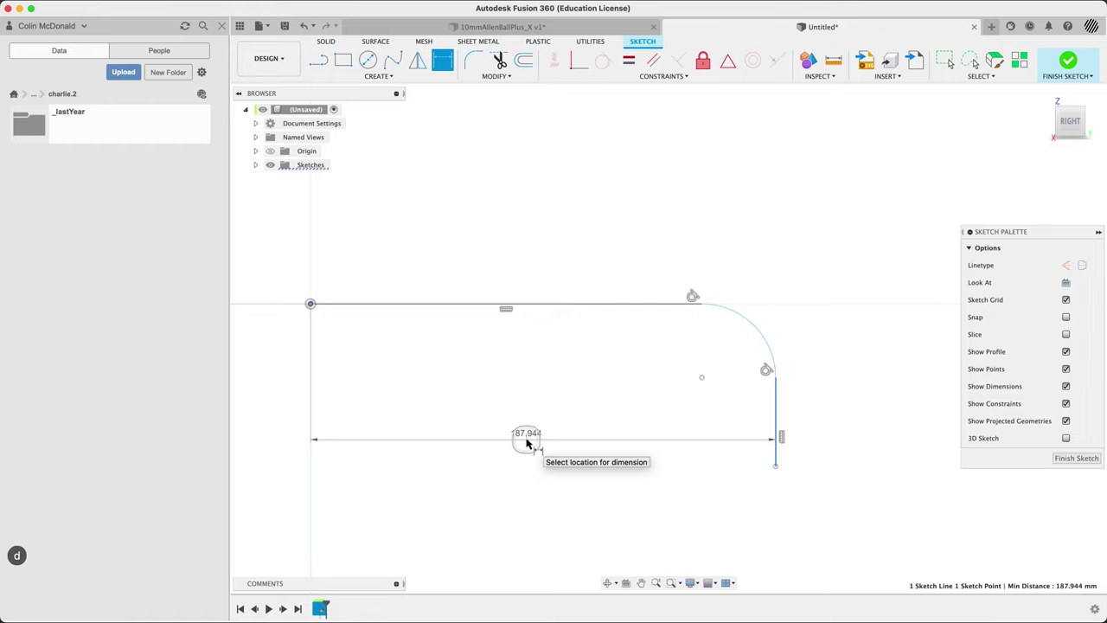
click(519, 479)
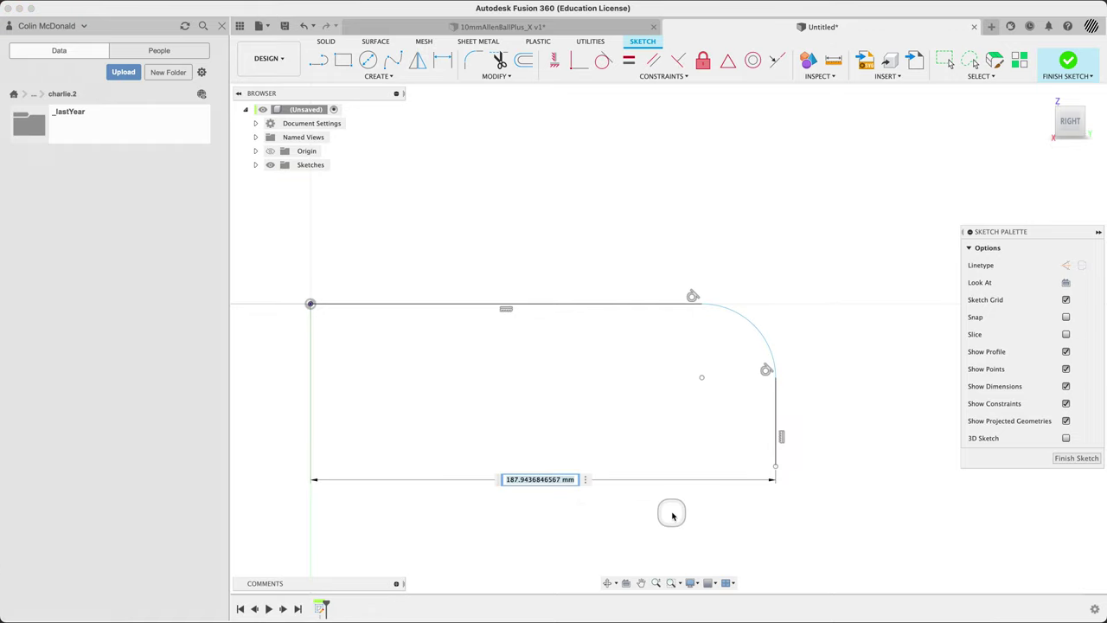
text(175)
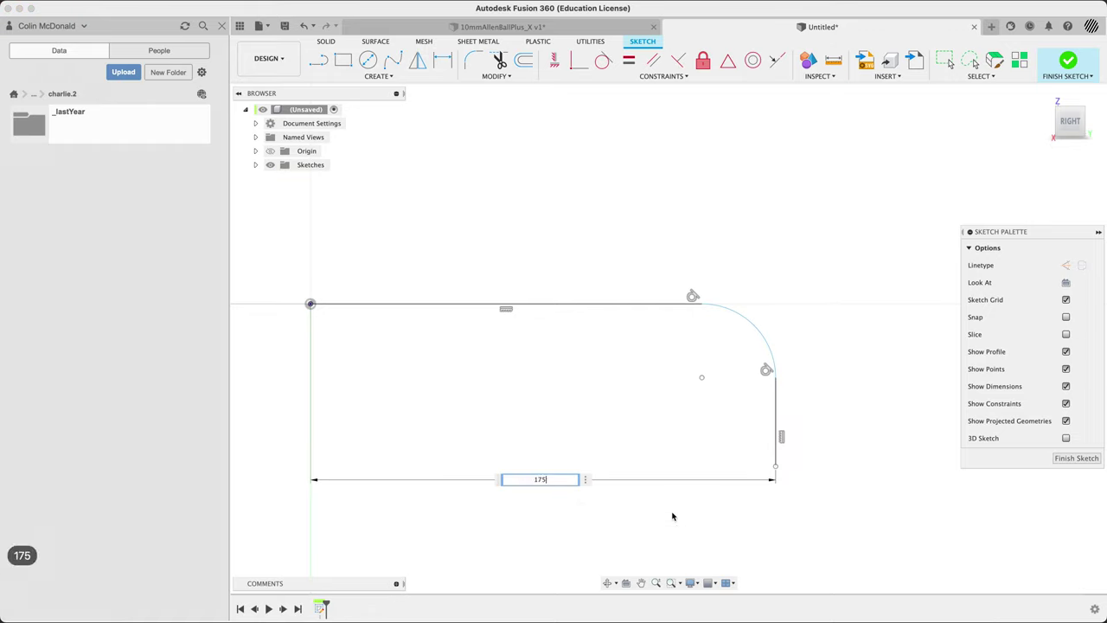
key(Return)
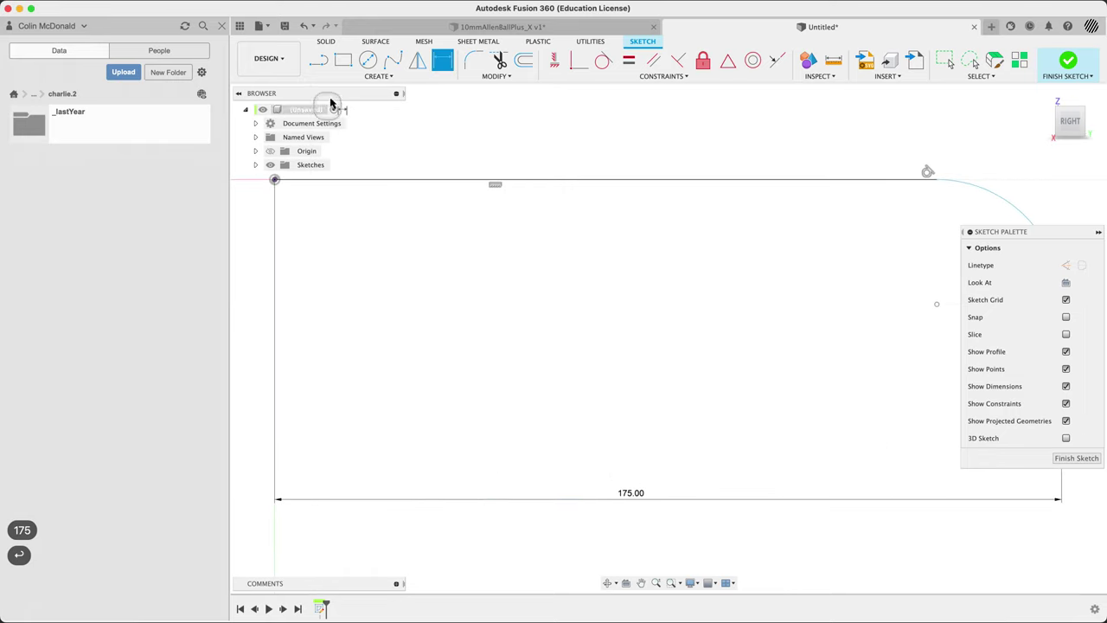
Hide the data panel and dimension the bend arc radius as 20 mm.
click(241, 27)
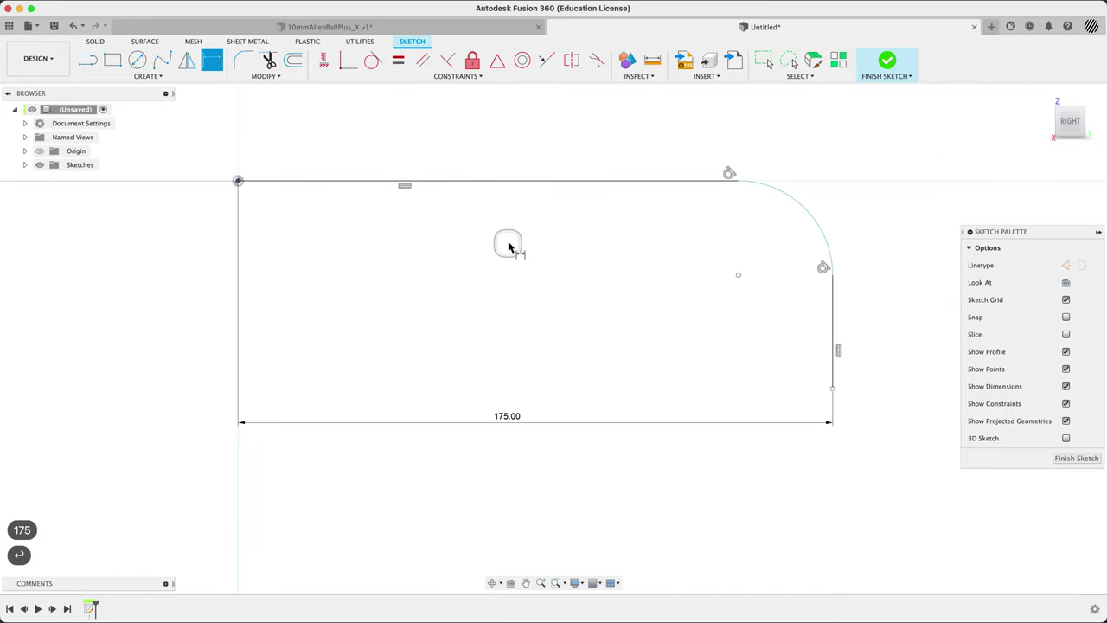
click(805, 209)
click(869, 157)
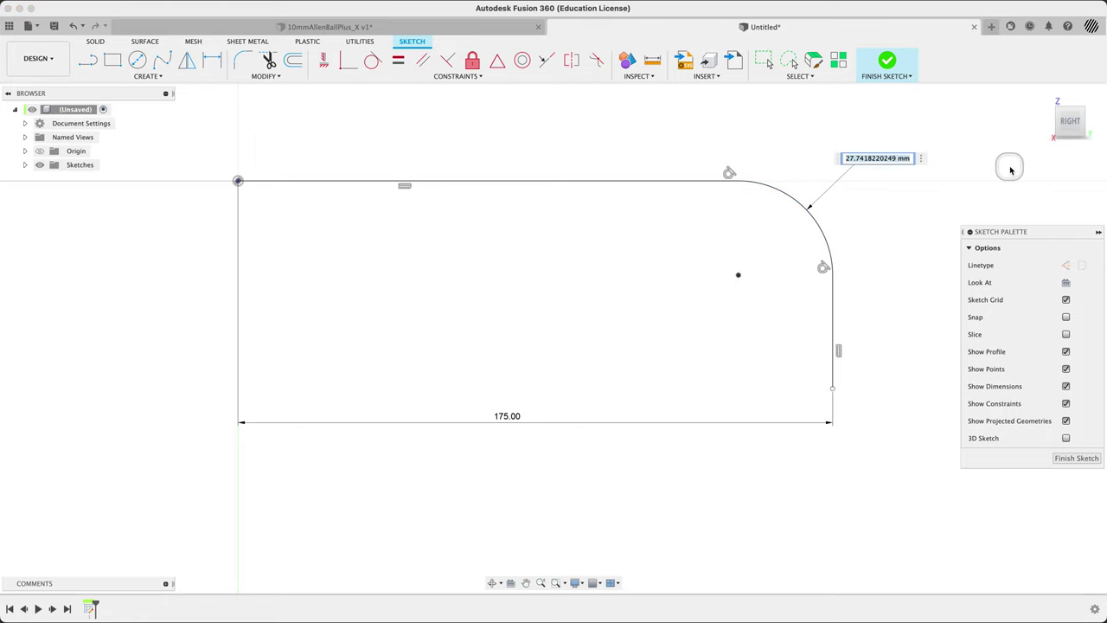
text(20)
key(Return)
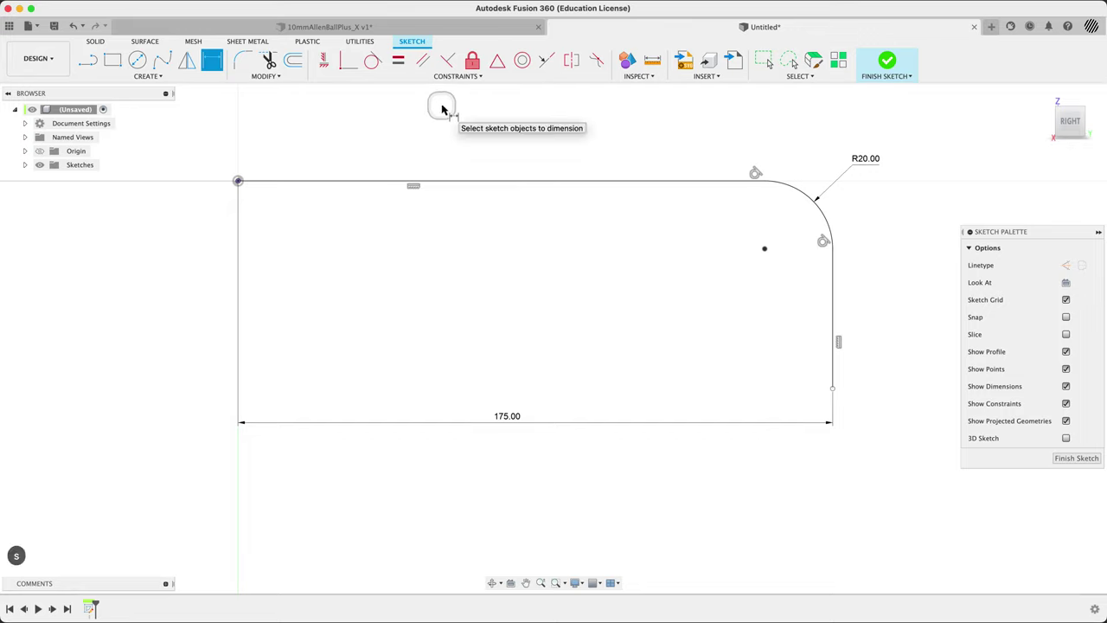
Open Change Parameters via 'spara' and start adding a new user parameter.
text(spara)
key(Down)
key(Down)
key(Return)
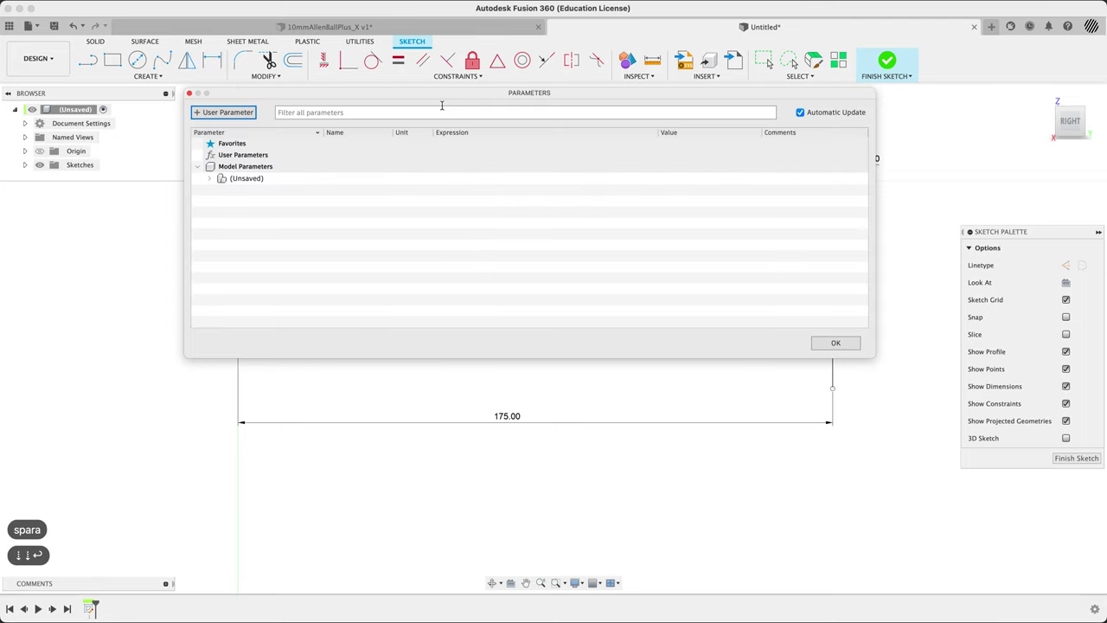
click(210, 179)
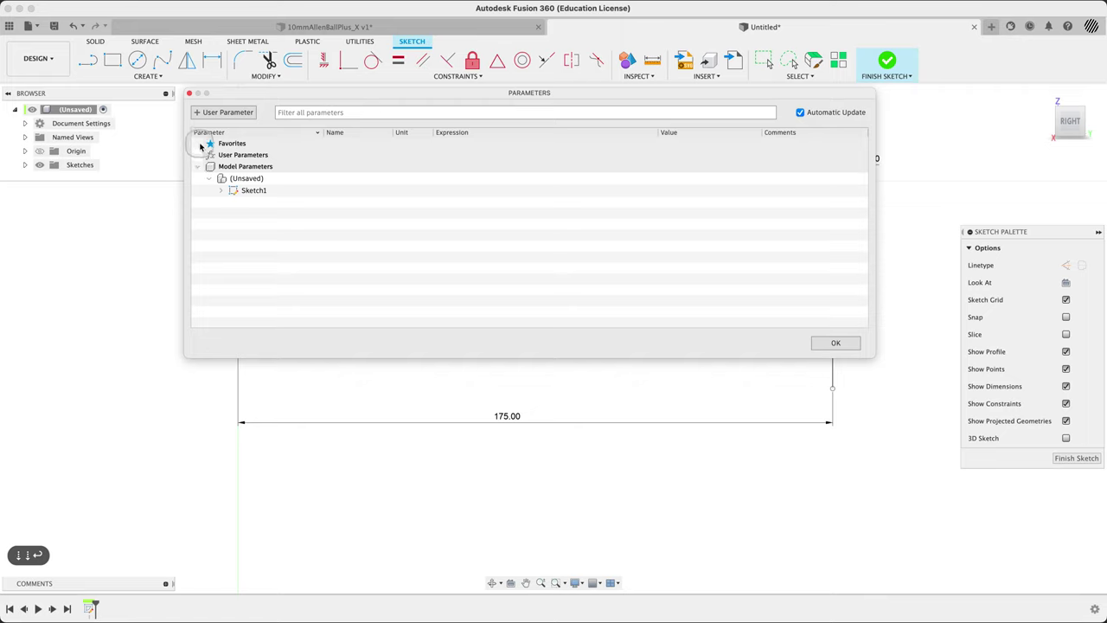
click(220, 113)
Define user parameter base as 10 mm with comment 'base size of key'.
click(295, 236)
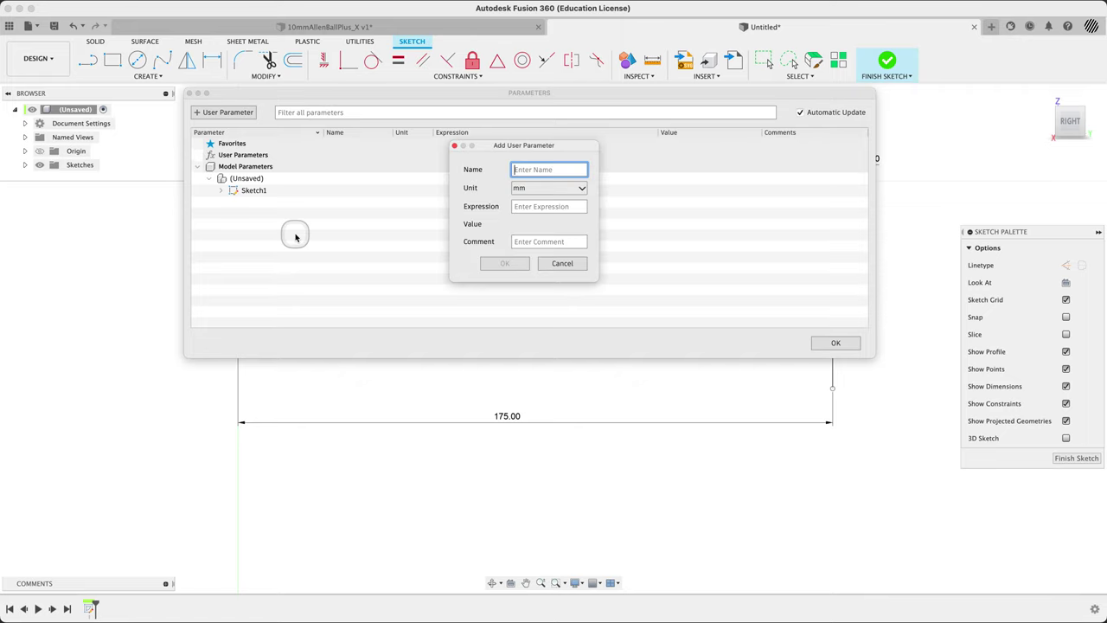
text(base)
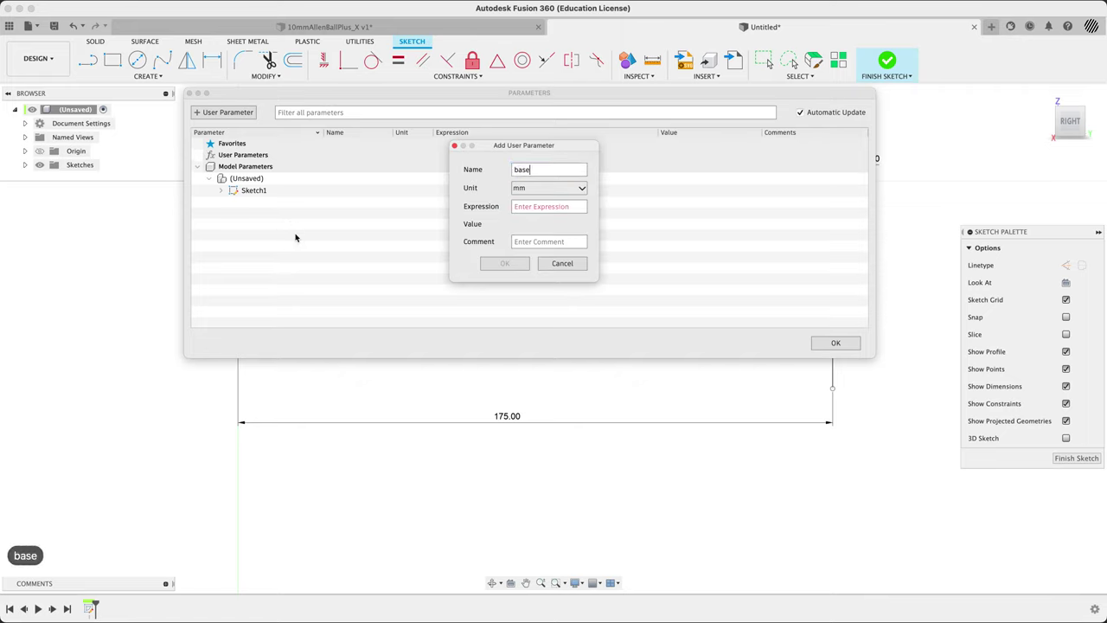
key(Tab)
key(Tab)
text(10)
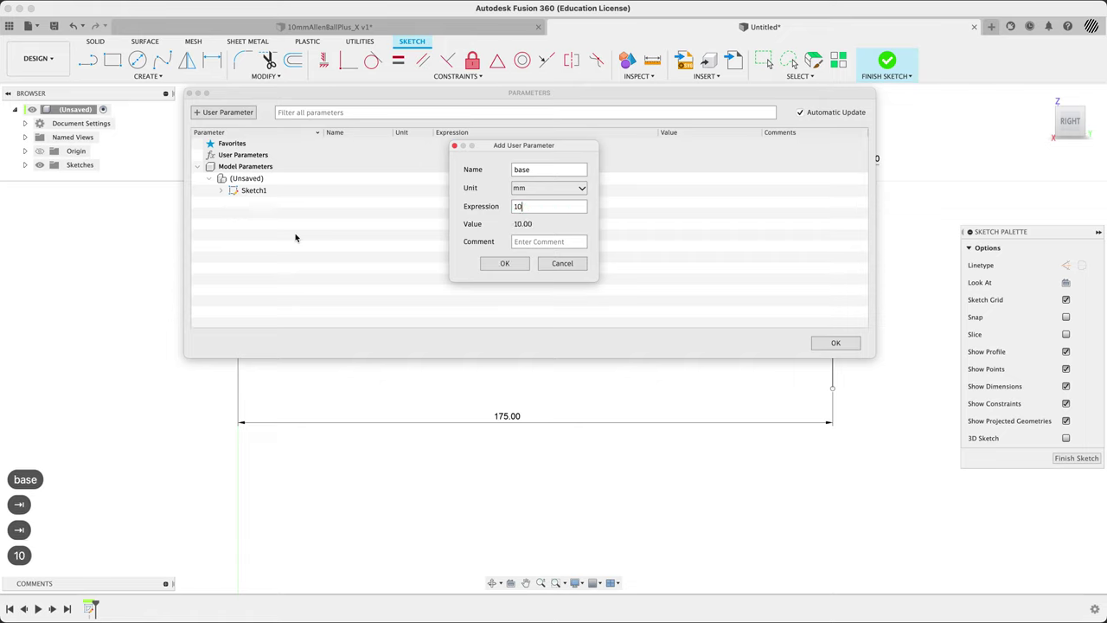
key(Tab)
text(base size of key)
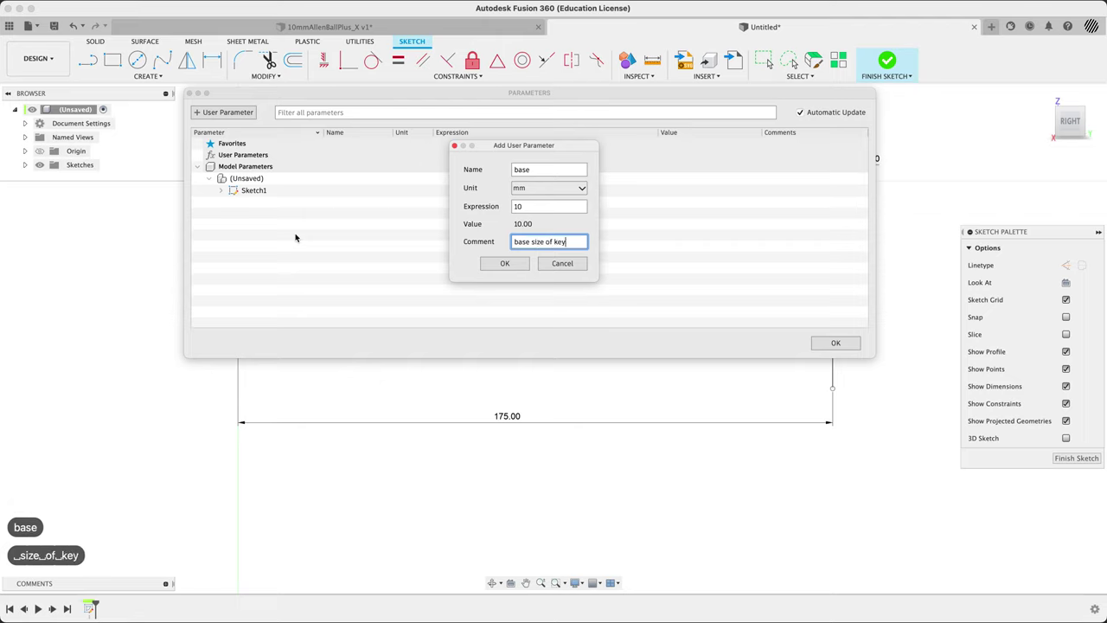
click(520, 267)
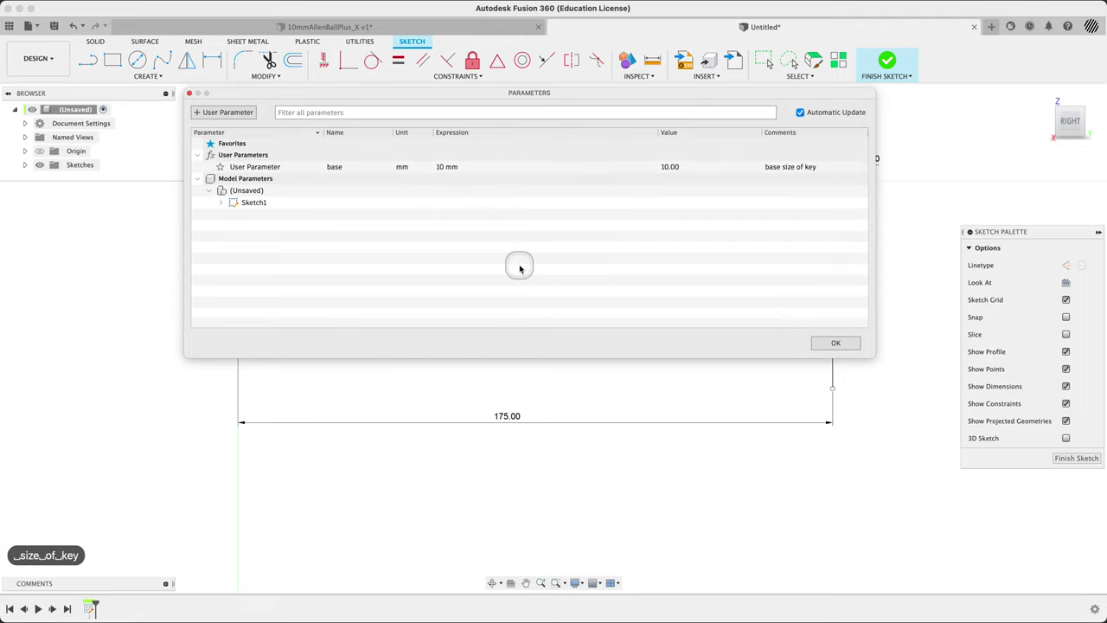
Set the radius dimension's expression to base * 2.
click(221, 204)
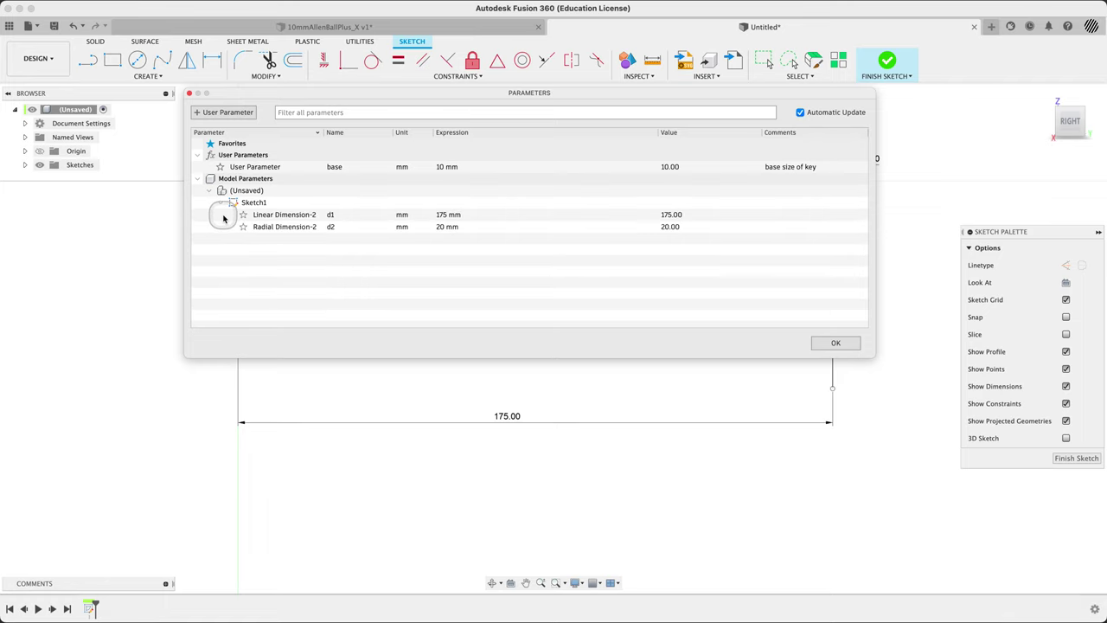
click(461, 227)
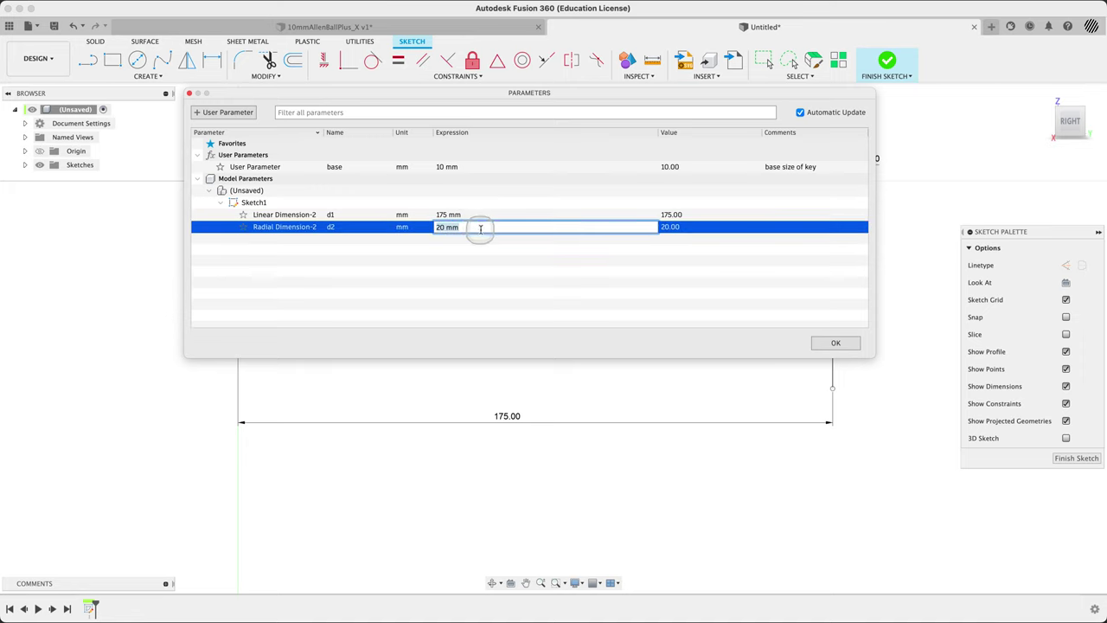
text(bas)
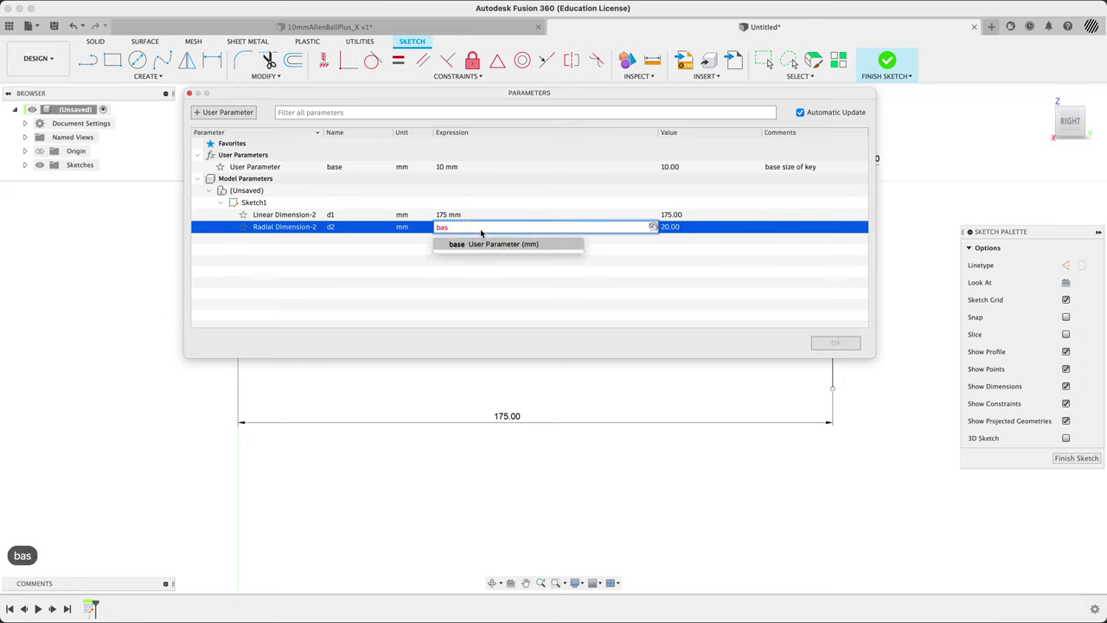
key(Return)
text(* )
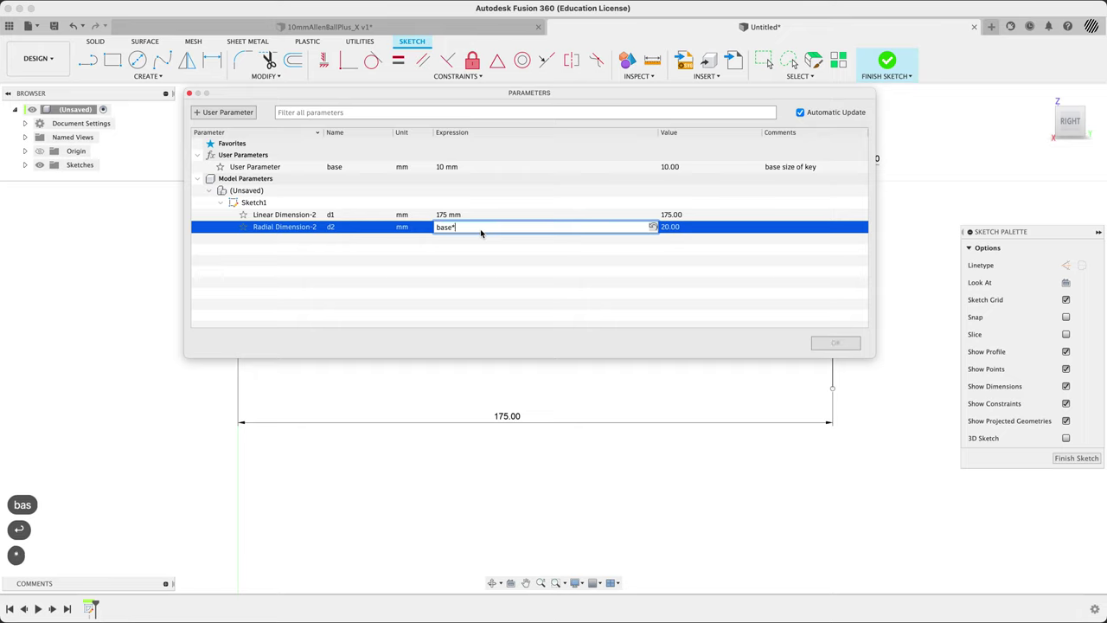
text(2)
key(Tab)
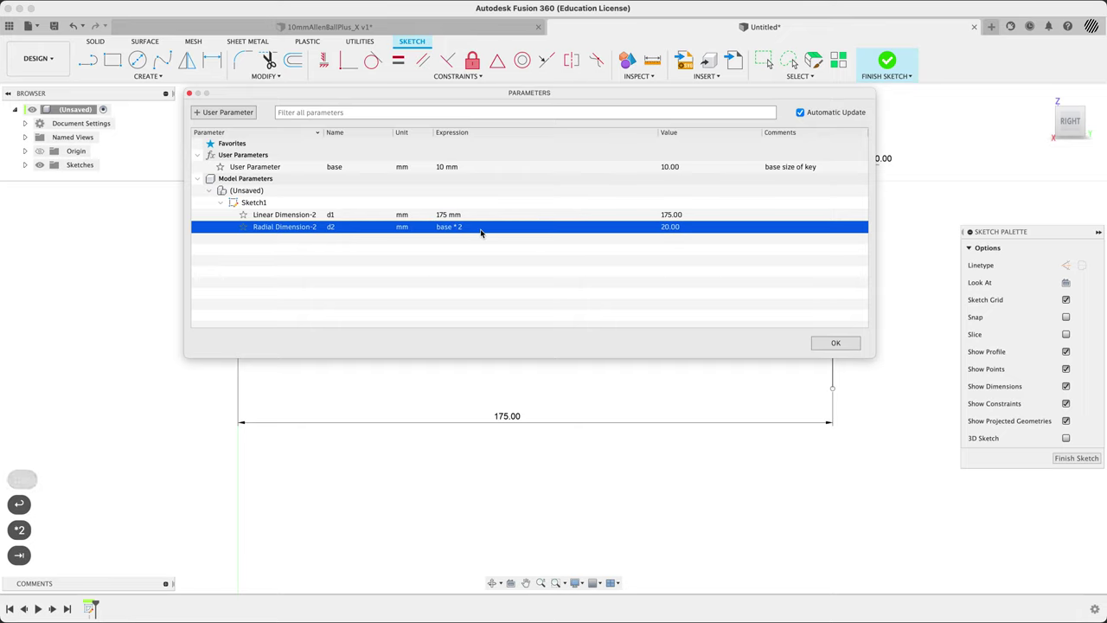
Set the length dimension to base * 17.5 and apply the parameter changes.
click(462, 215)
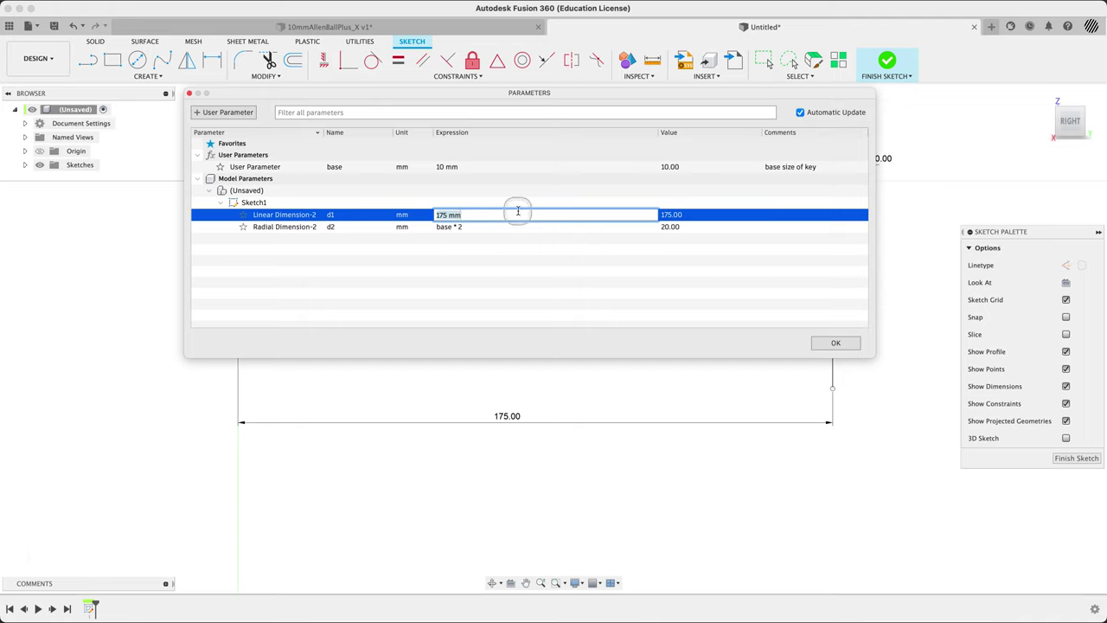
text(base)
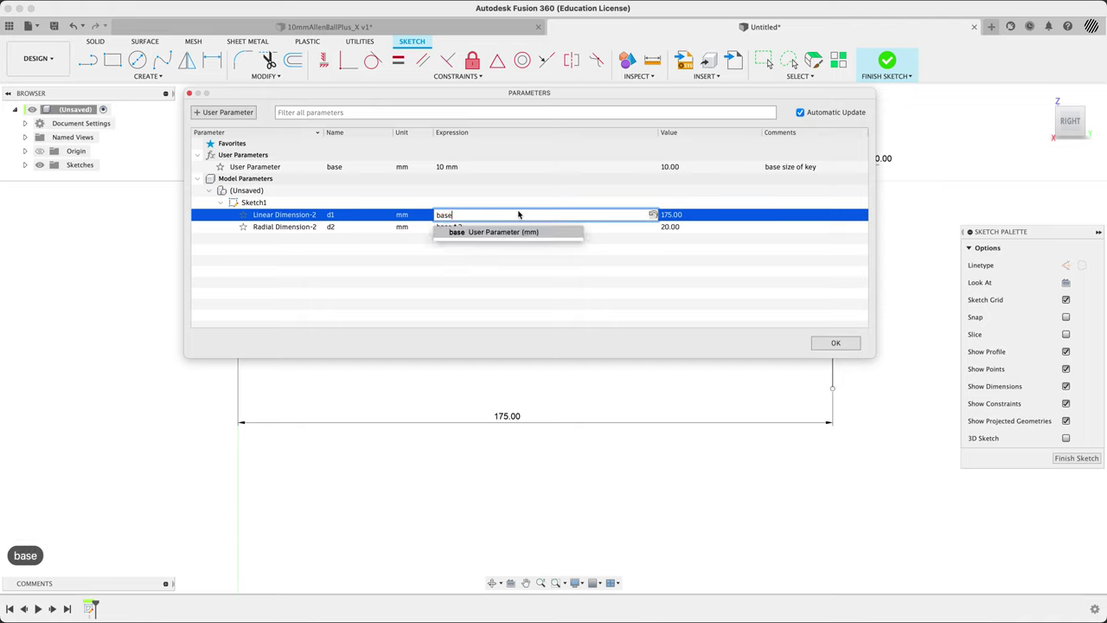
text( * )
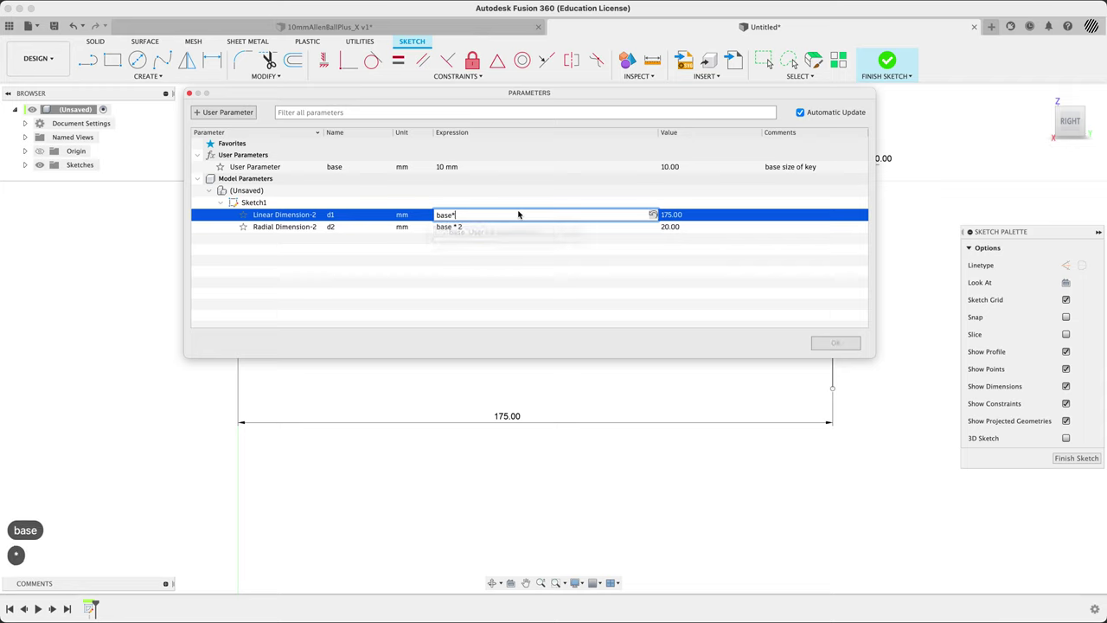
text(17.5)
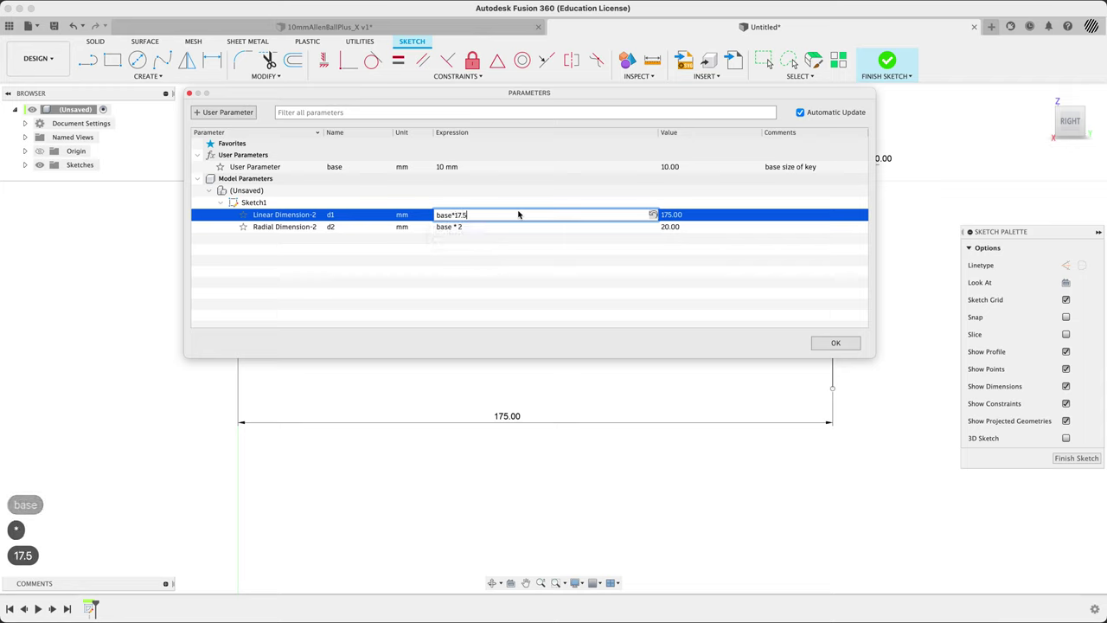
key(Tab)
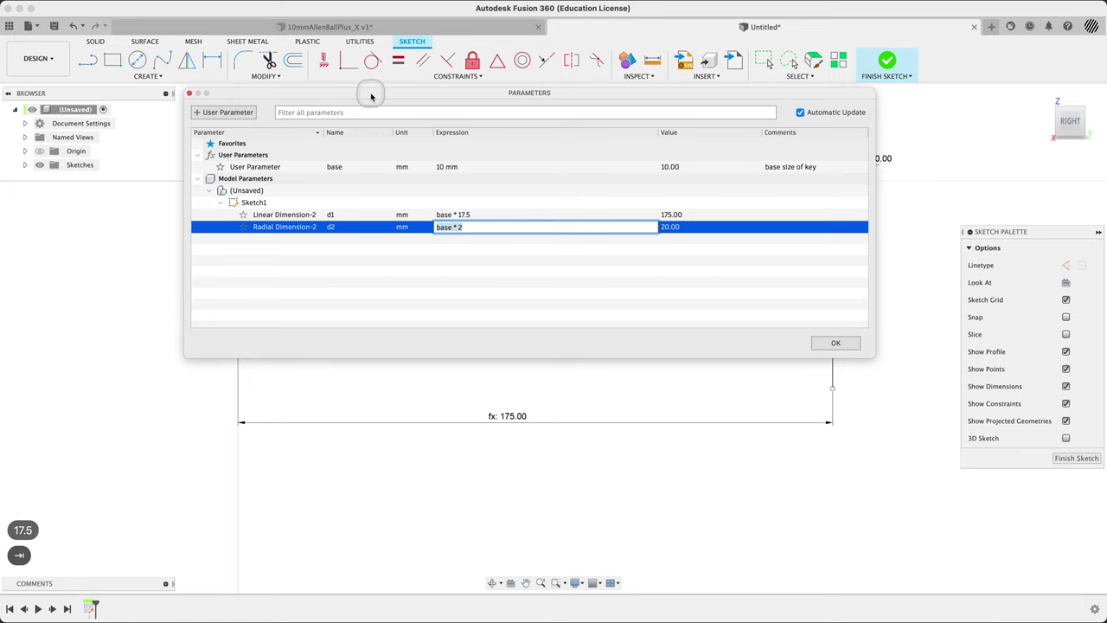
mouse_move(363, 94)
mouse_down()
mouse_move(357, 382)
mouse_move(361, 285)
mouse_move(383, 217)
mouse_move(319, 240)
mouse_up()
click(779, 486)
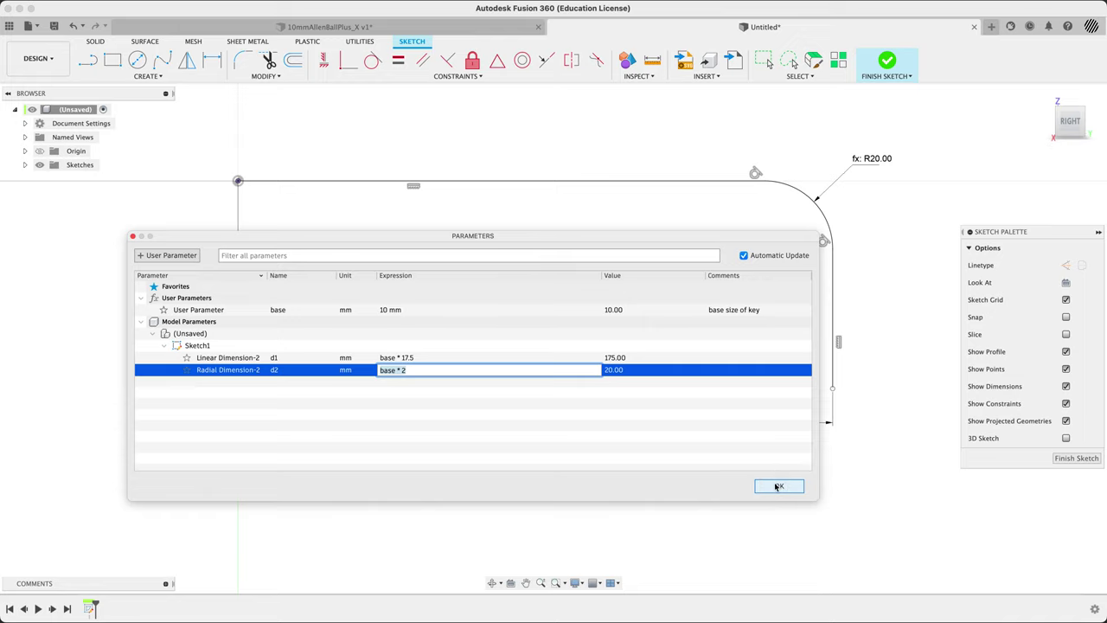
click(779, 486)
Dimension the vertical leg from the top line as base * 5 (50 mm).
mouse_move(617, 274)
shift+middle_down()
mouse_move(647, 286)
mouse_move(645, 300)
mouse_move(660, 287)
shift+middle_up()
key(d)
click(672, 165)
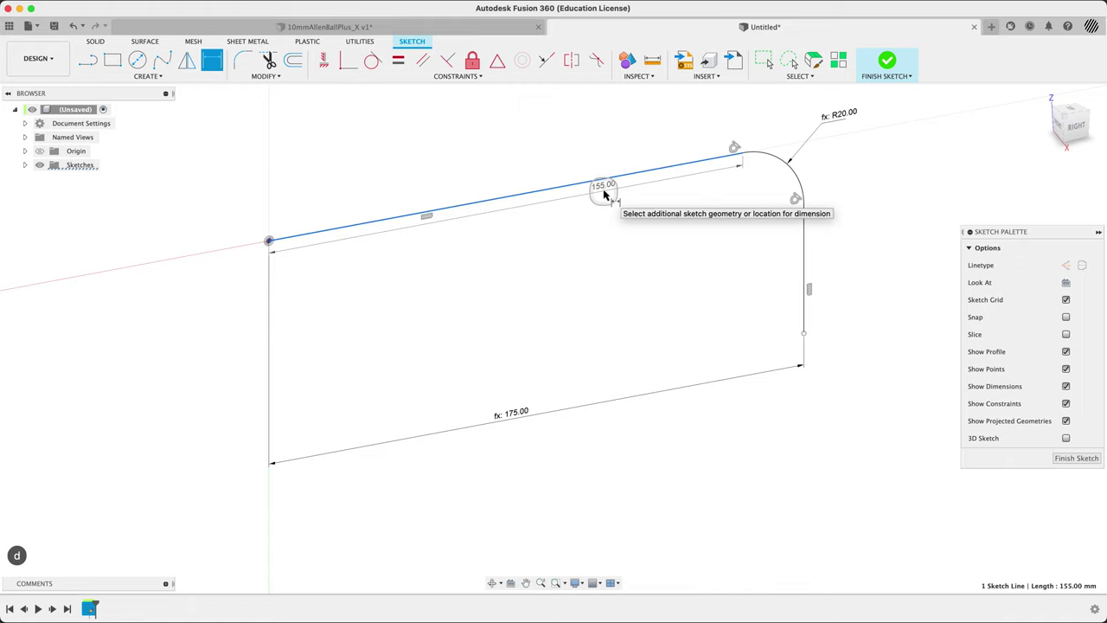
click(805, 336)
click(872, 252)
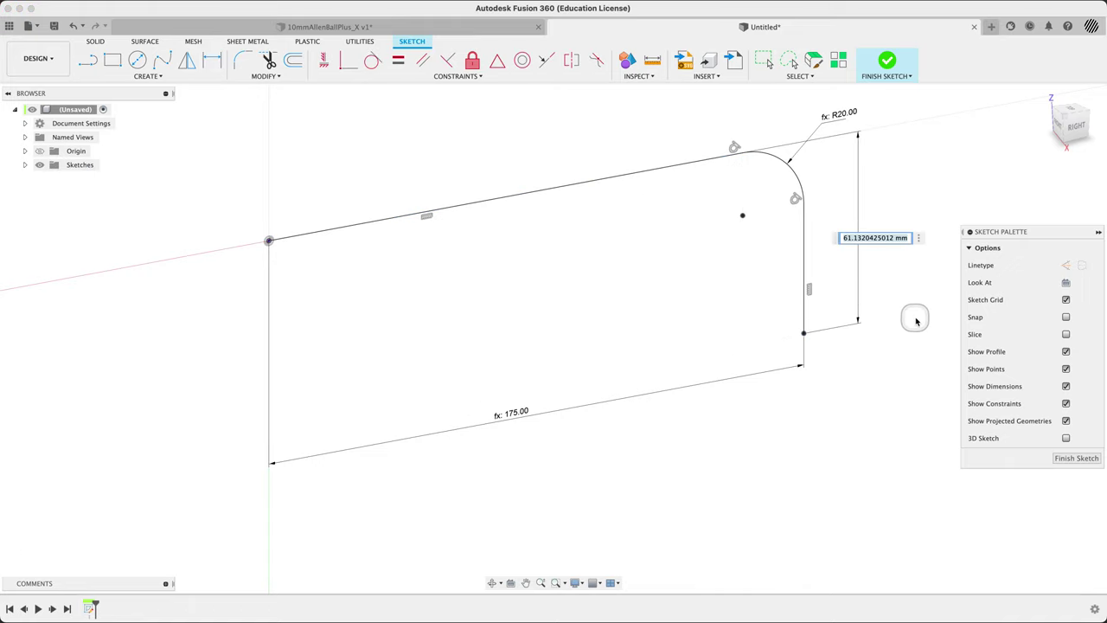
text(bas)
key(Return)
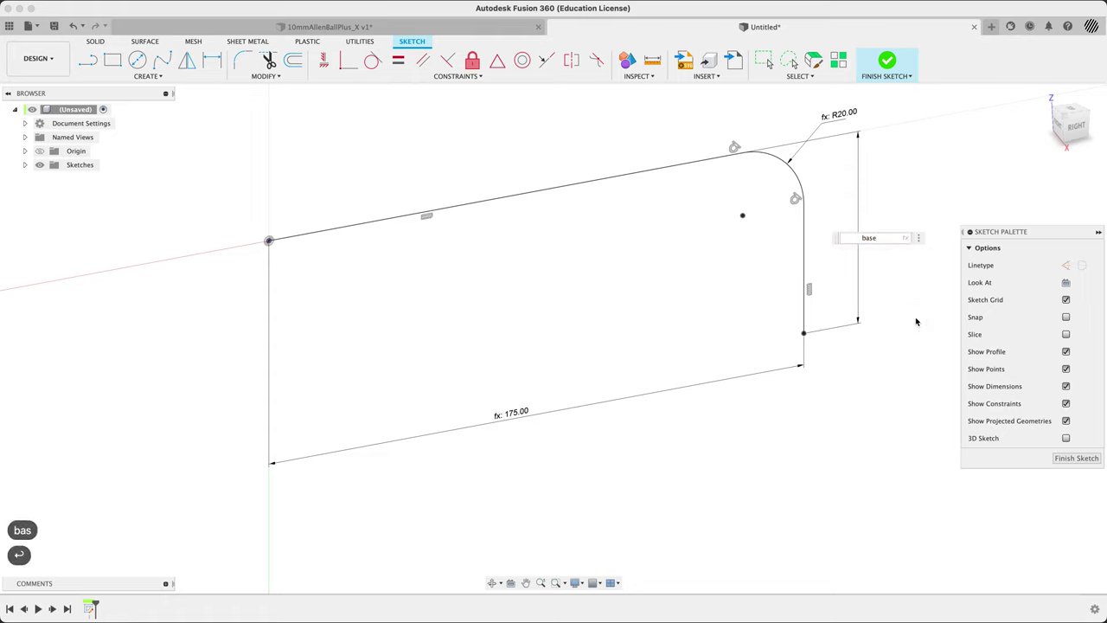
text(*5)
key(Return)
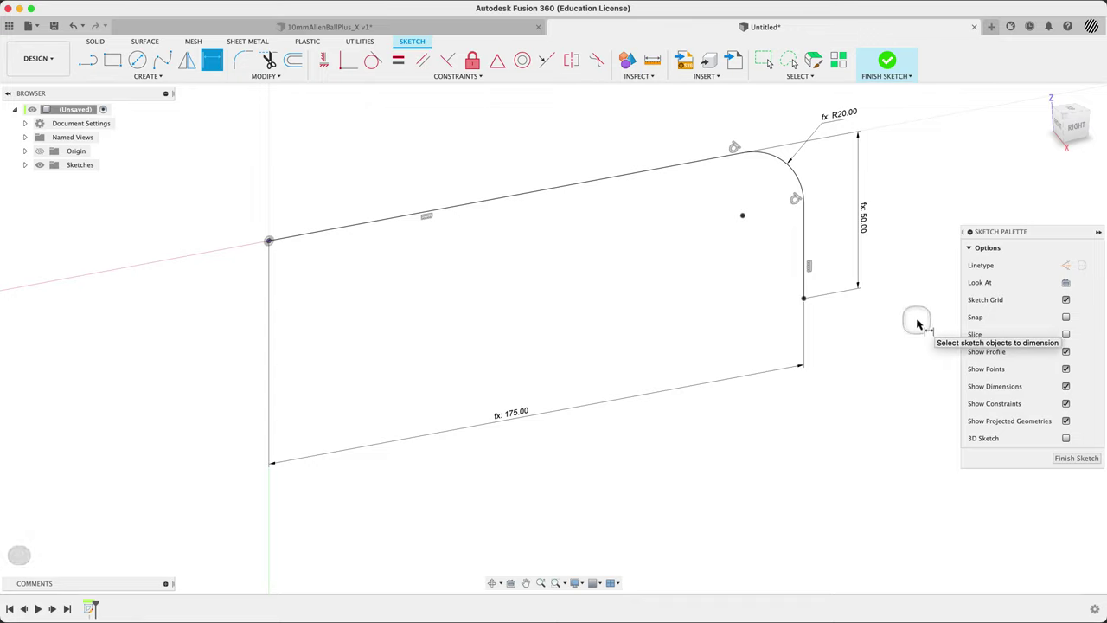
Finish the sketch and rename Sketch1 to 'path' in the browser.
click(887, 63)
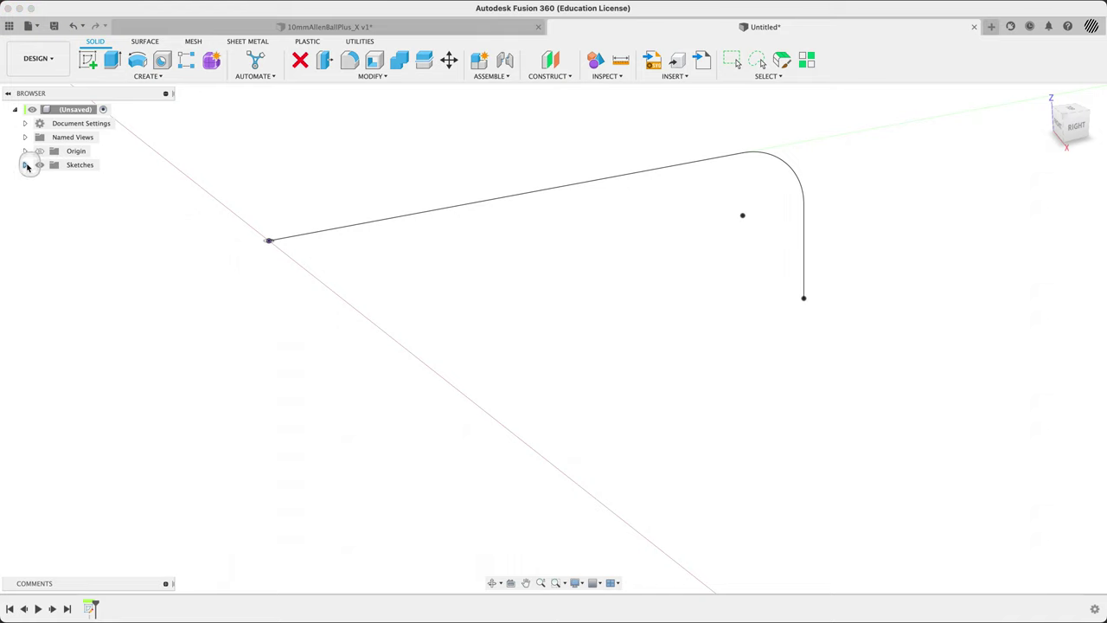
click(25, 164)
click(87, 180)
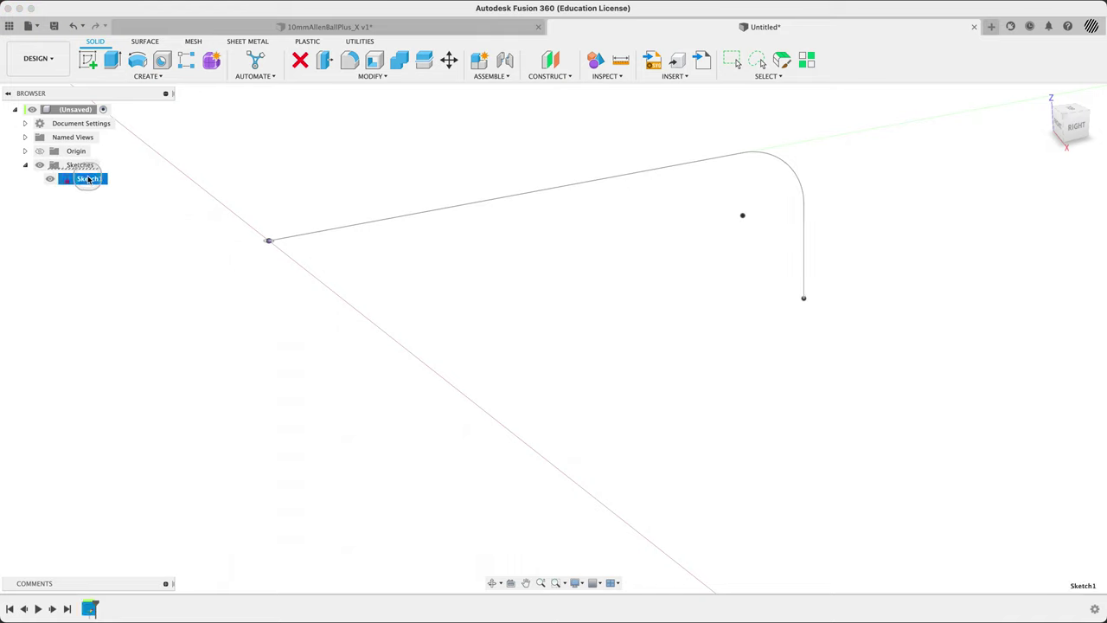
double_click(89, 179)
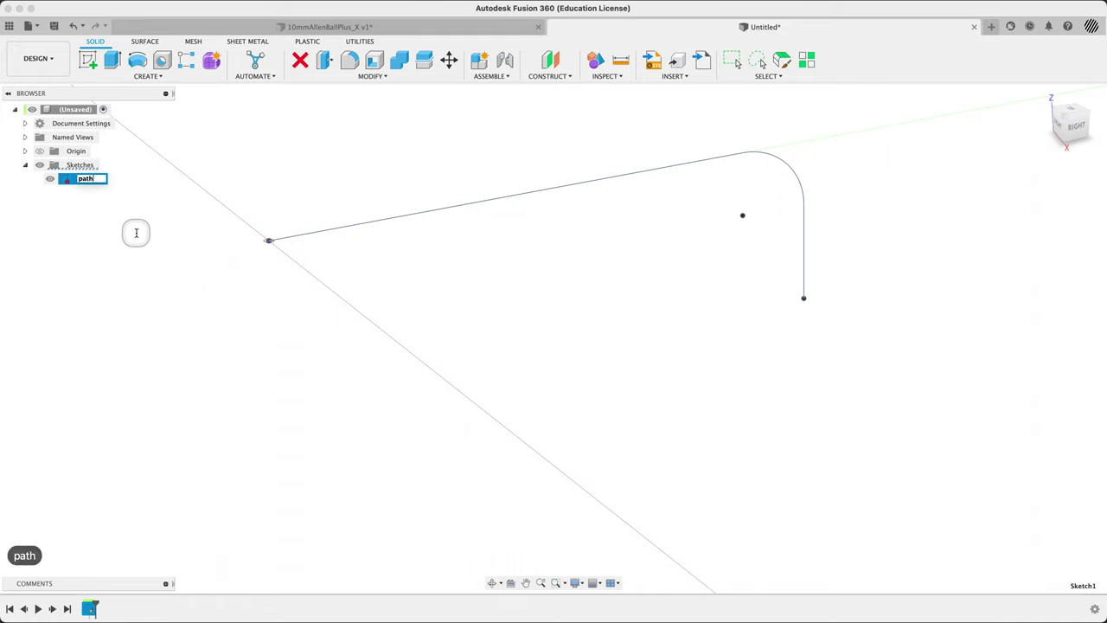
key(Return)
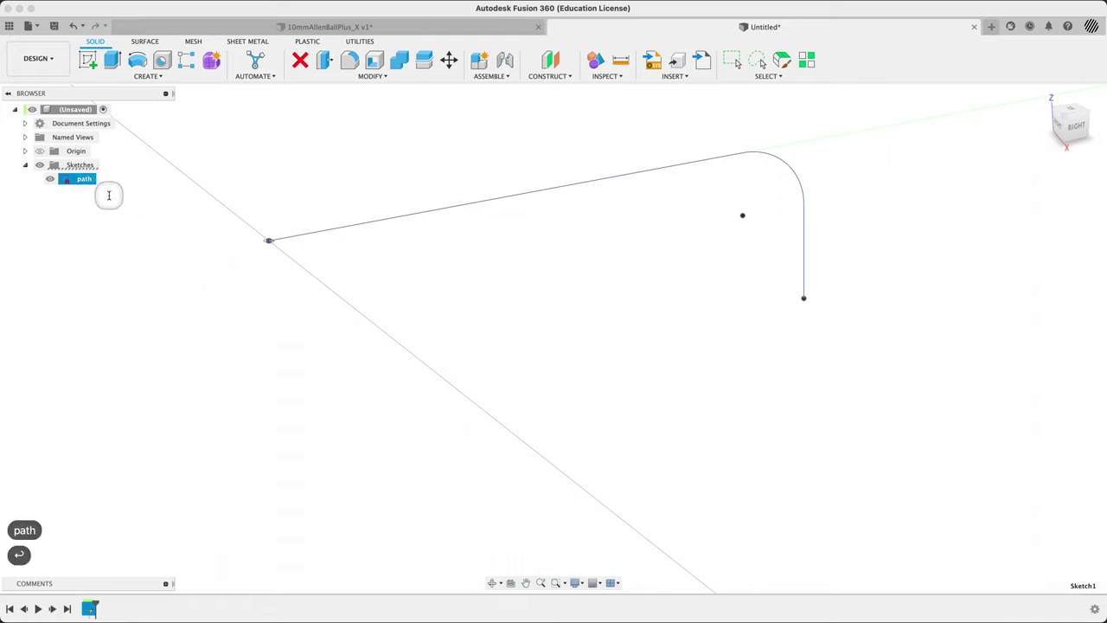
Start a new empty sketch, Sketch2, and orbit the view.
click(88, 59)
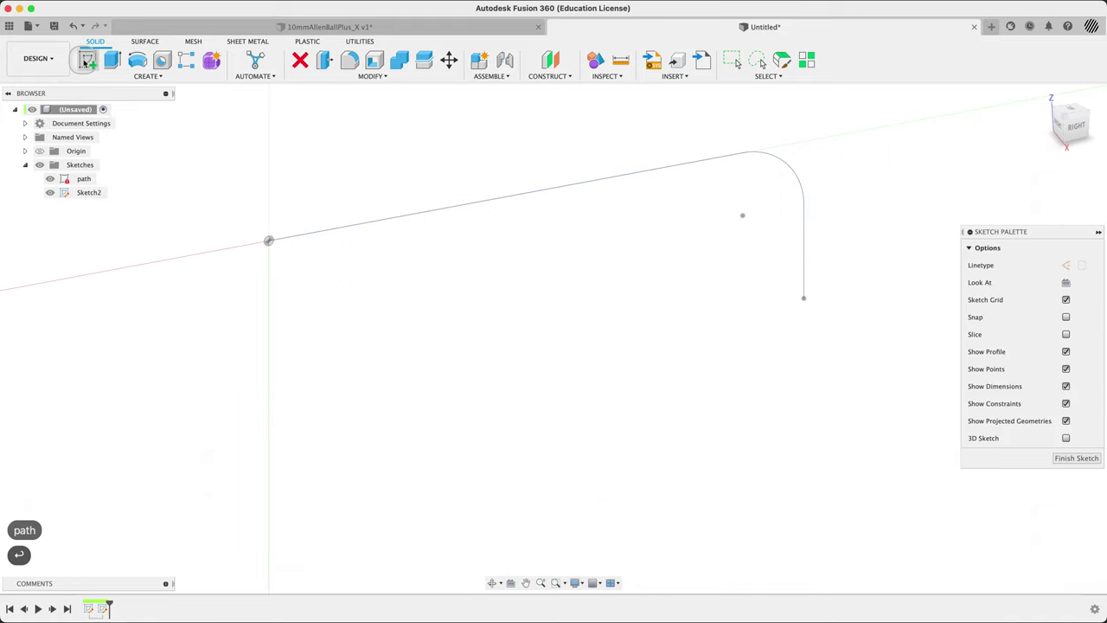
scroll(554, 423, down, 5)
mouse_move(554, 422)
shift+middle_down()
mouse_move(559, 405)
mouse_move(597, 417)
shift+middle_up()
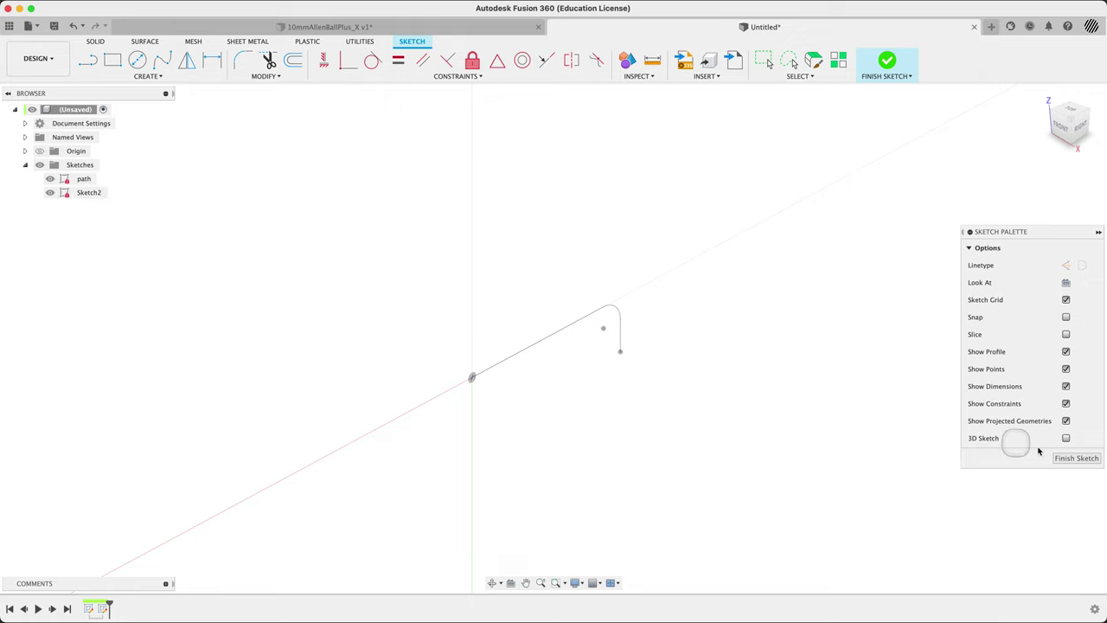
Finish Sketch2 and redefine its sketch plane to the XZ origin plane.
click(1081, 457)
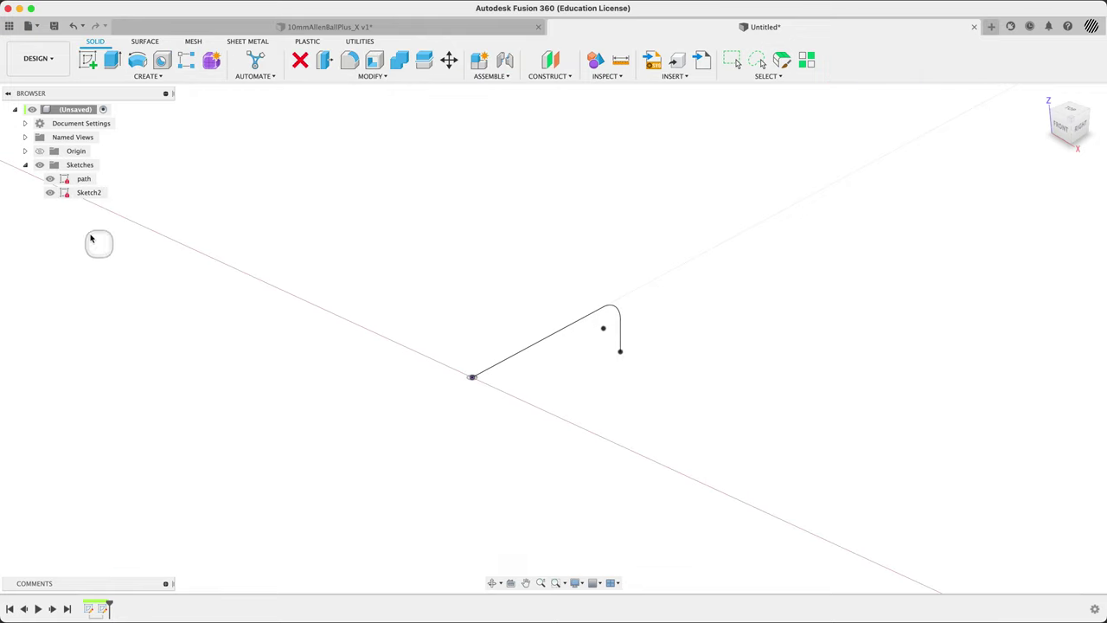
right_click(92, 195)
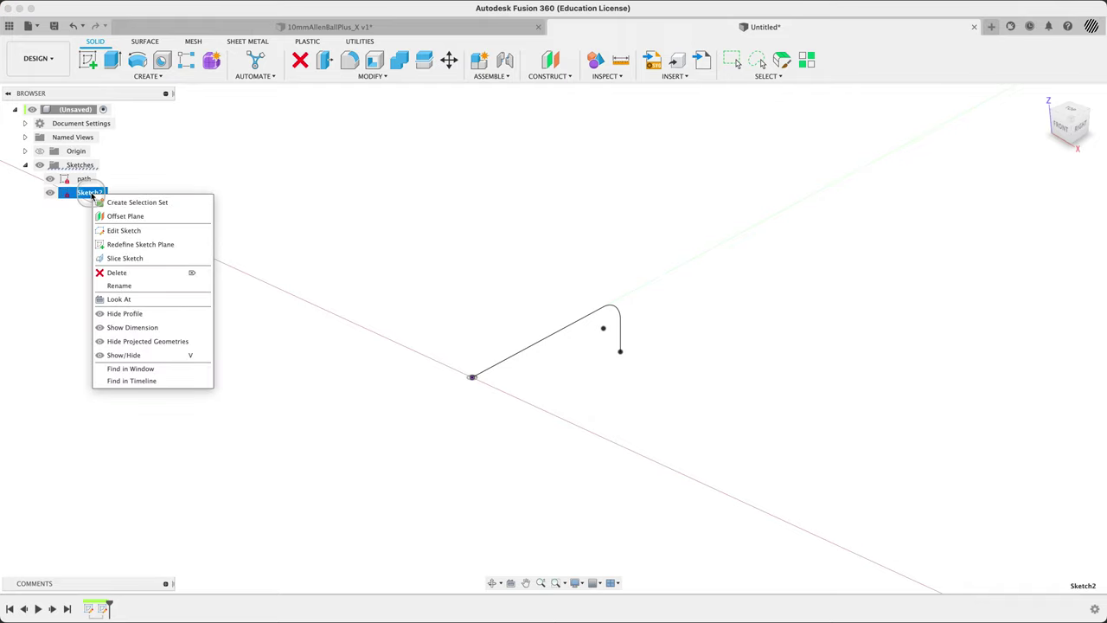
click(150, 246)
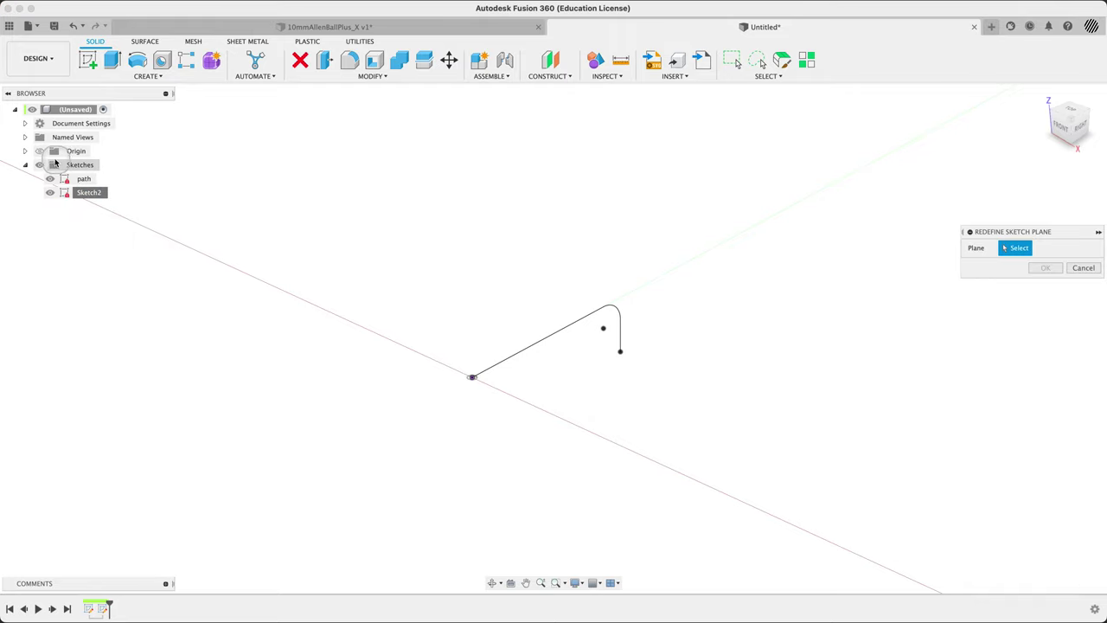
click(38, 150)
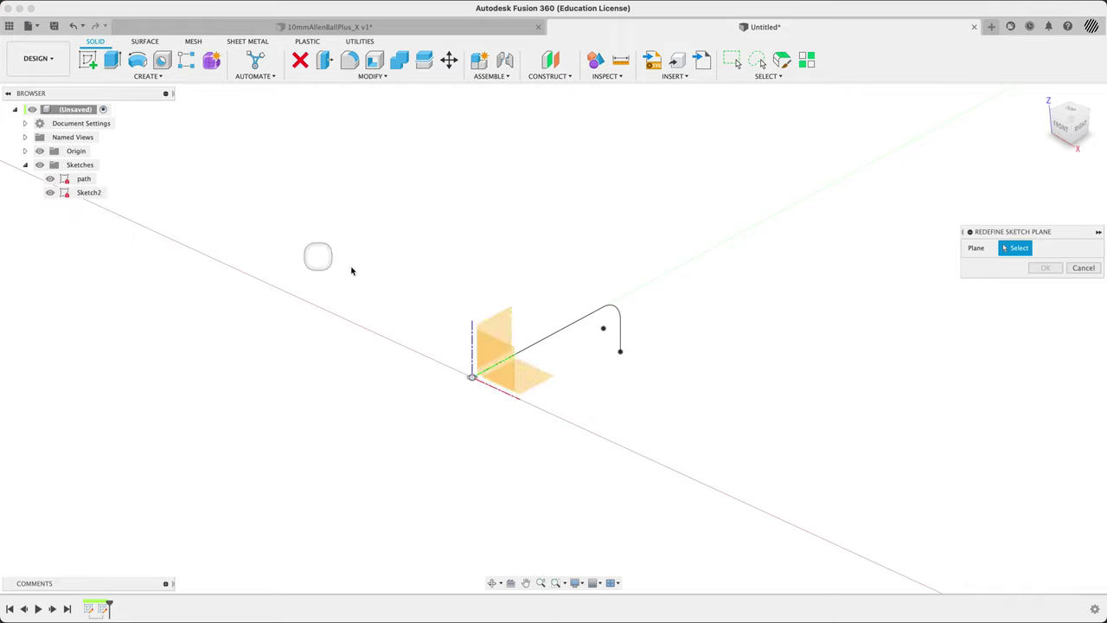
click(493, 357)
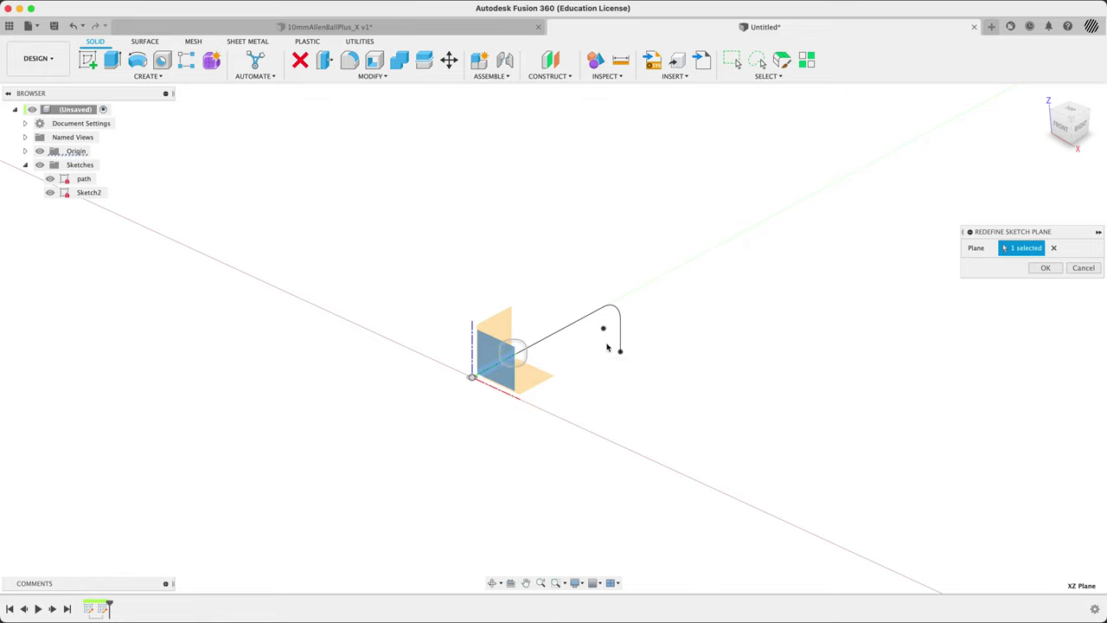
click(1048, 269)
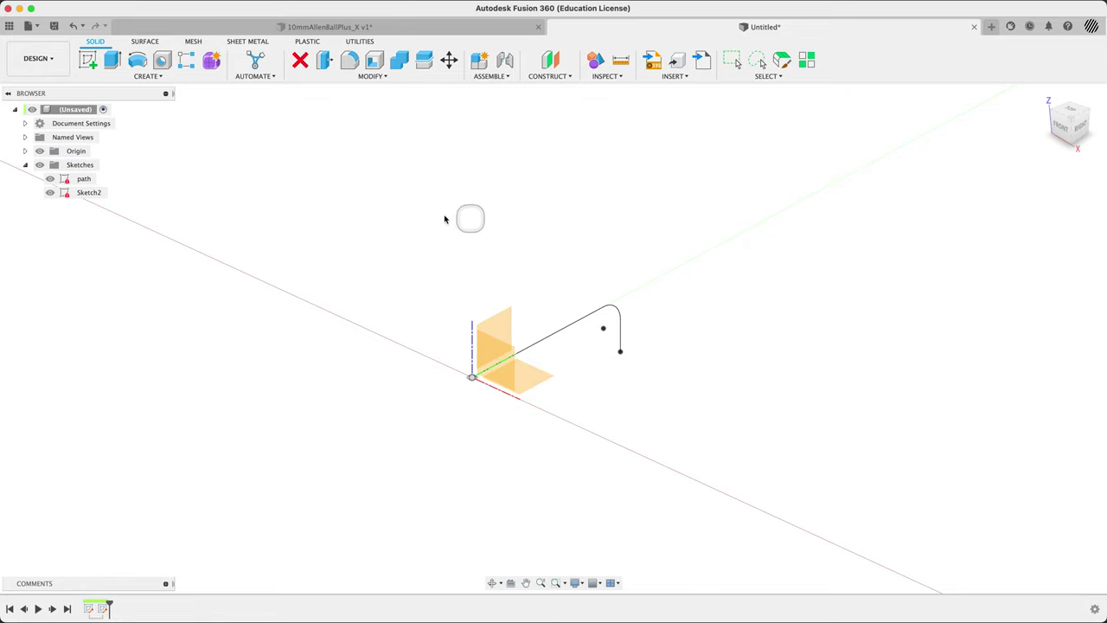
Rename Sketch2 to 'profile' and reopen it with Edit Sketch.
click(88, 193)
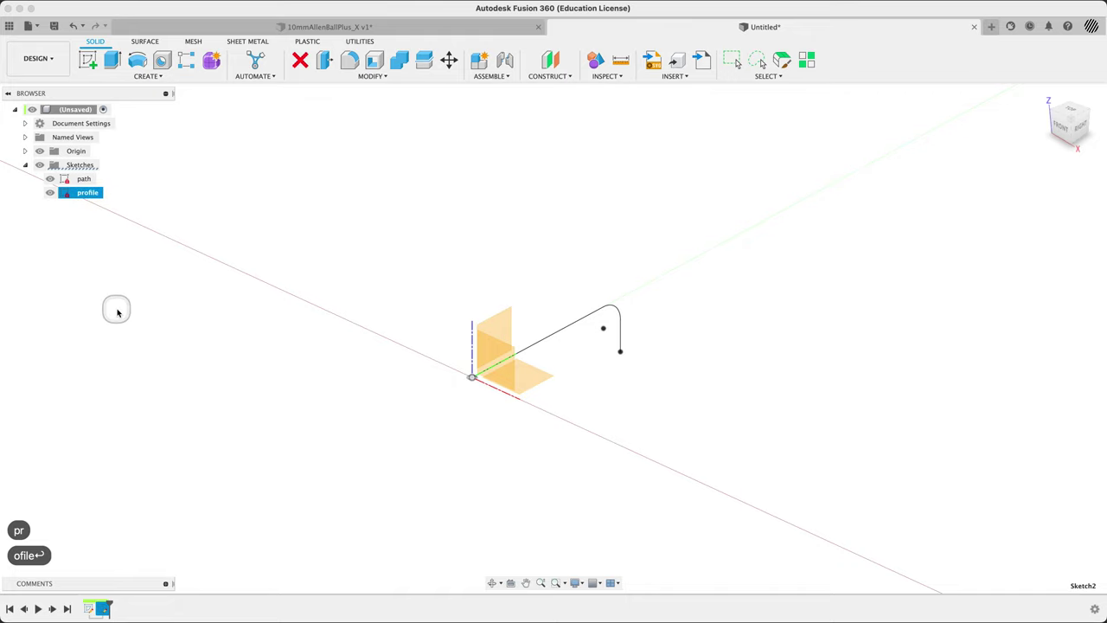
click(118, 307)
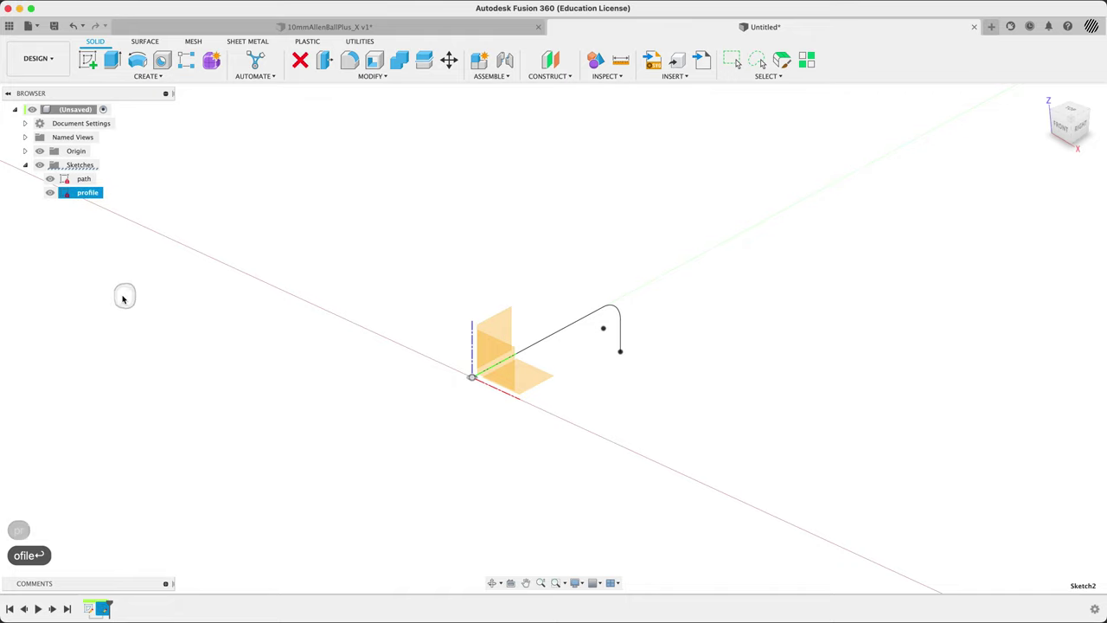
click(87, 197)
right_click(87, 196)
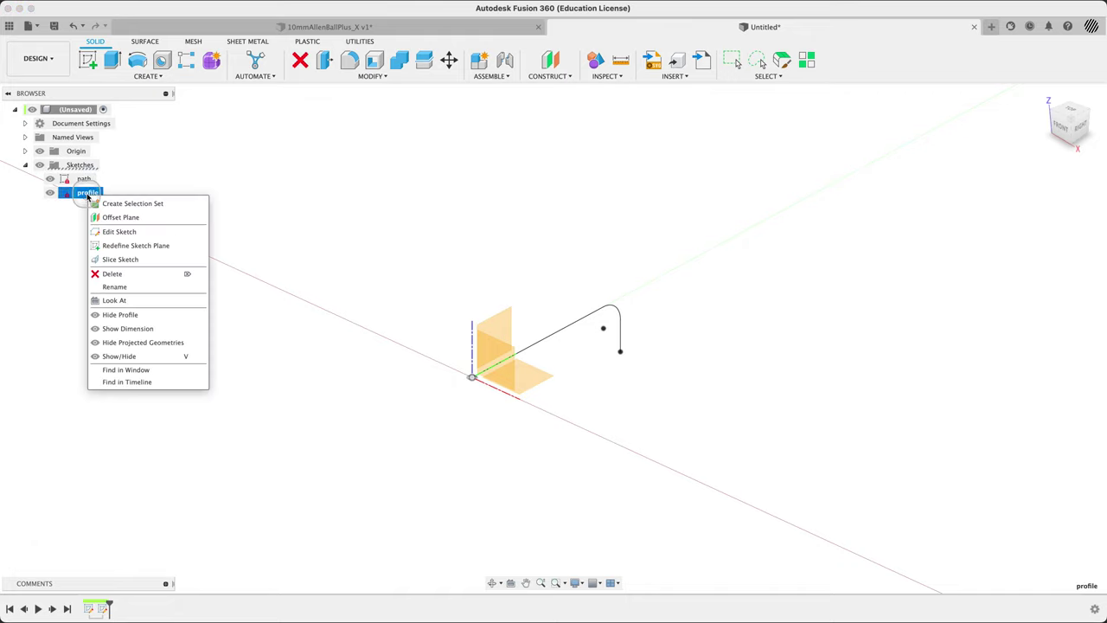
click(131, 234)
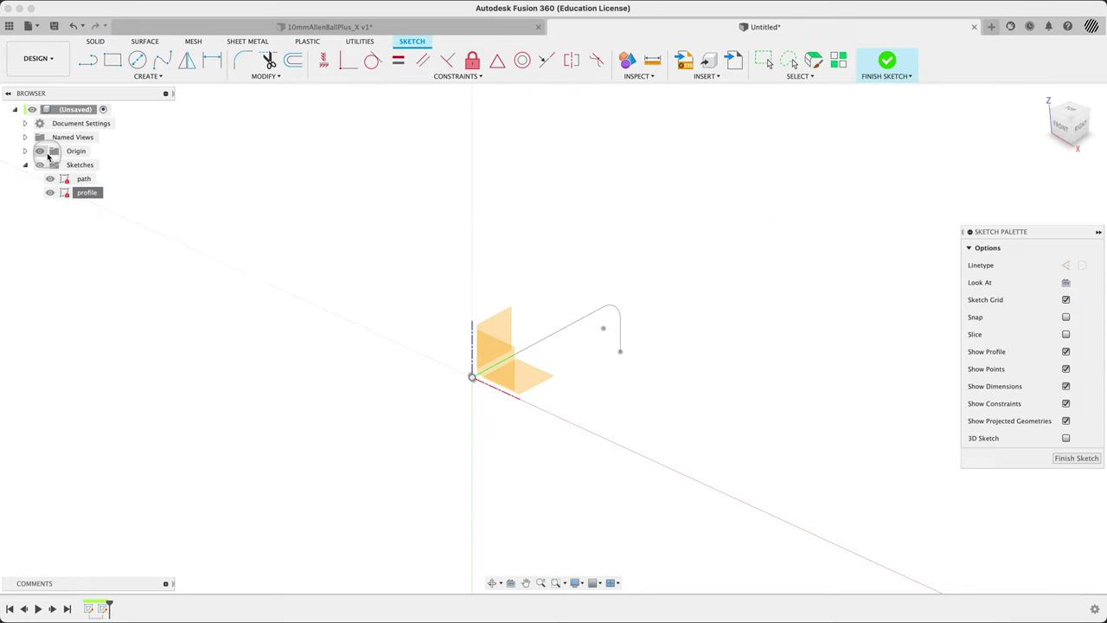
Hide the origin and draw a six-sided circumscribed polygon centred on the origin.
click(40, 151)
shift+middle_drag(447, 376, 492, 366)
scroll(491, 365, up, 8)
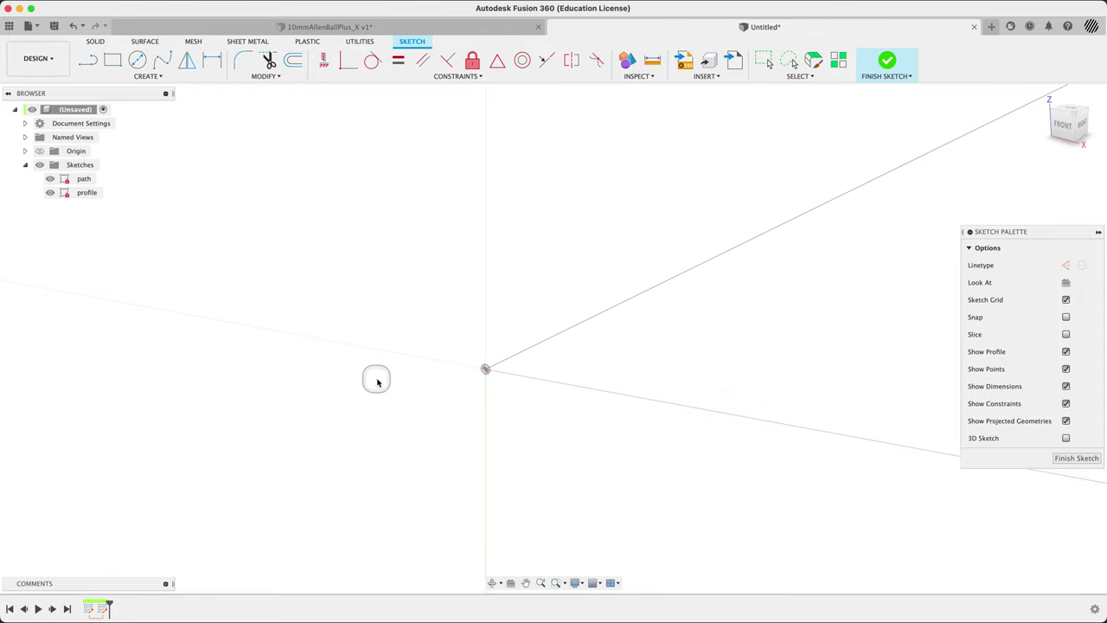
text(s)
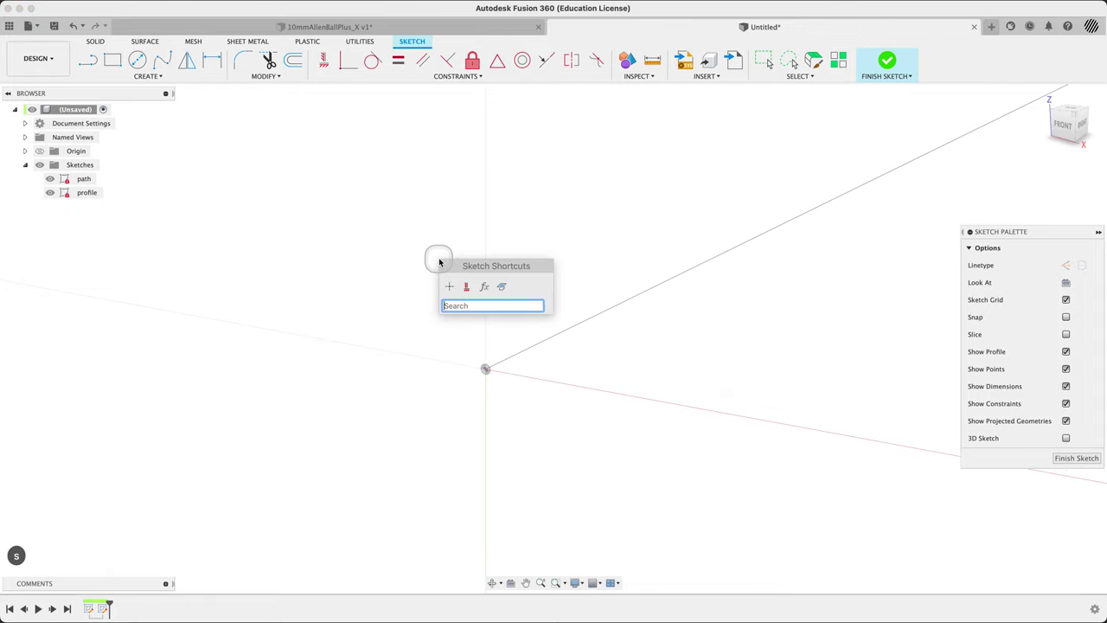
text(pol)
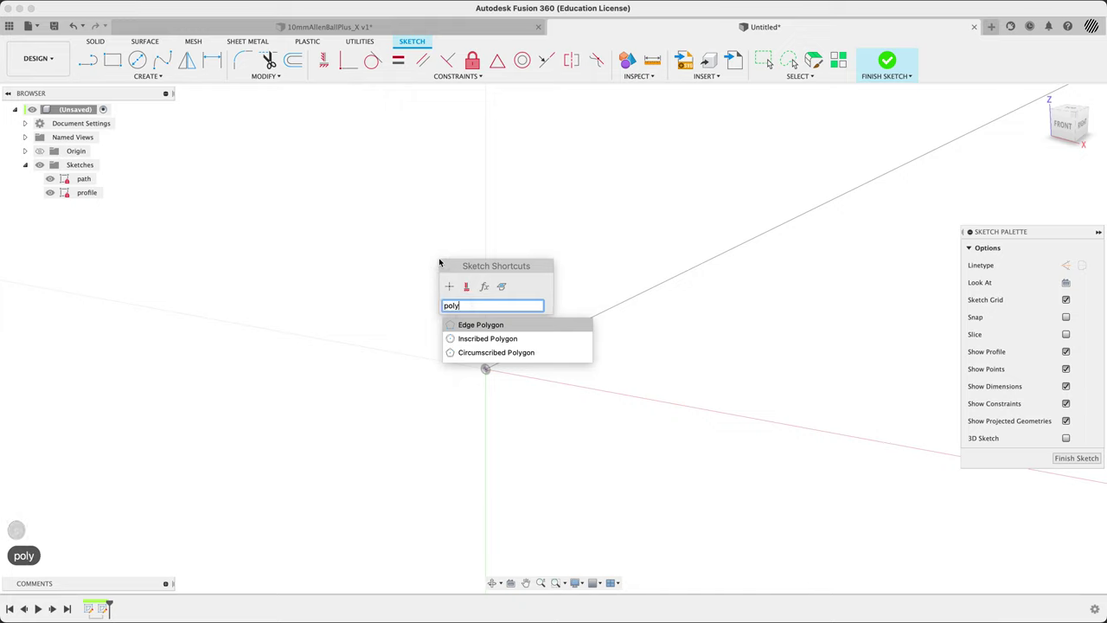
text(y)
key(Down)
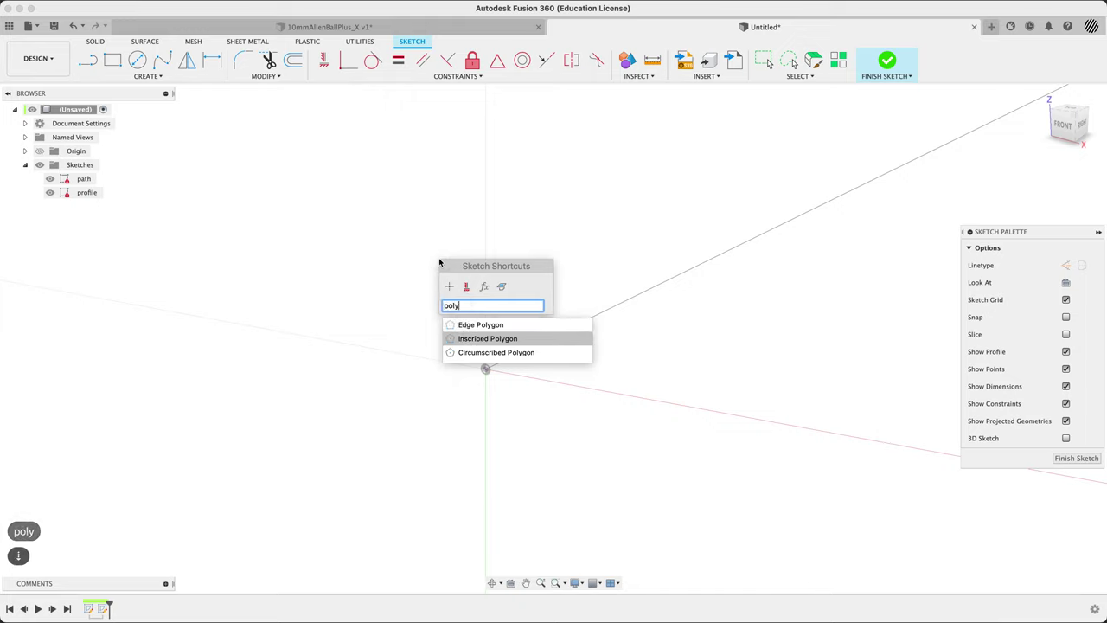
key(Return)
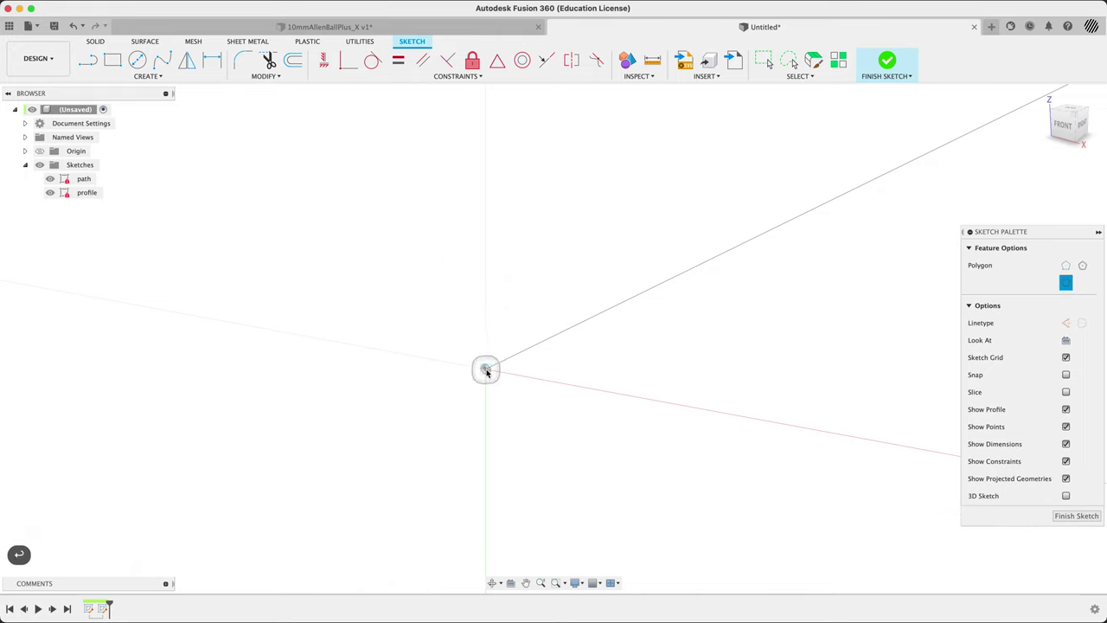
click(1083, 268)
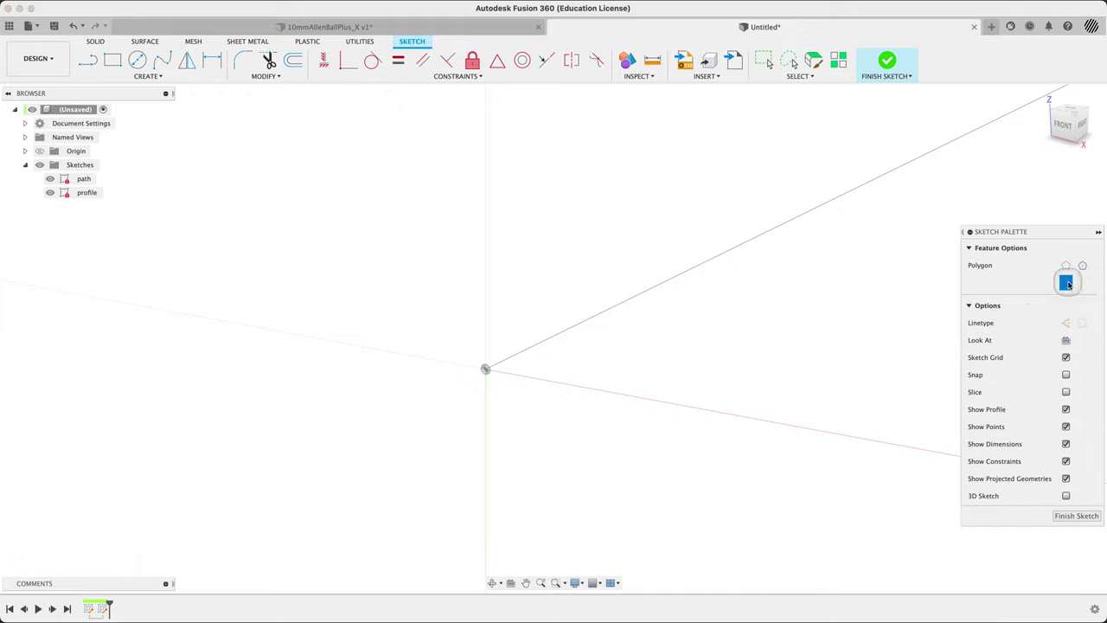
click(1065, 282)
click(486, 370)
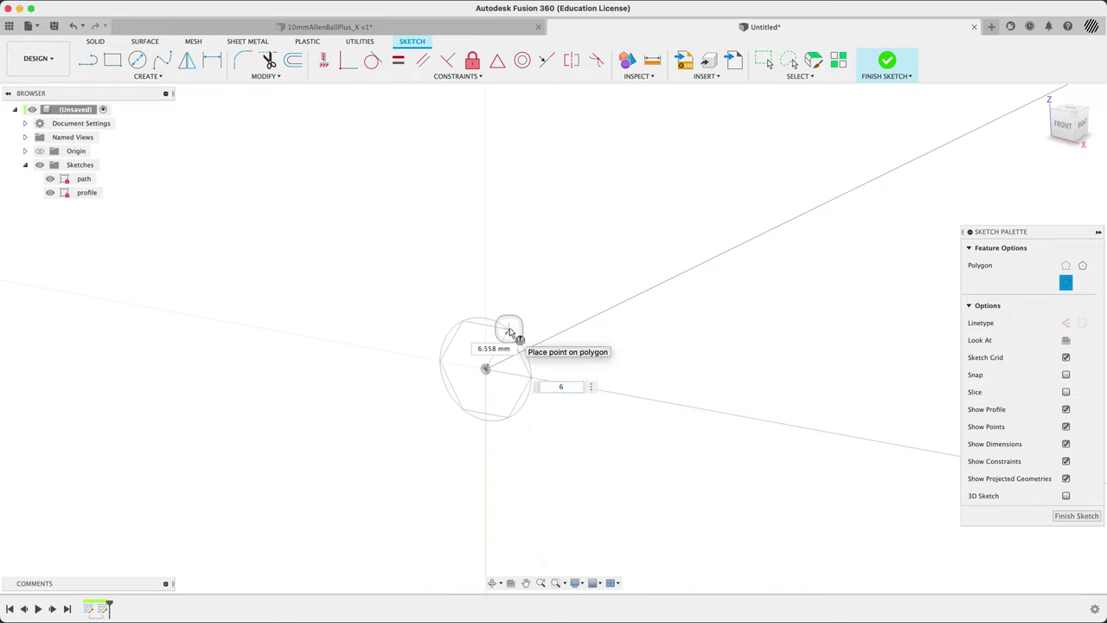
click(510, 331)
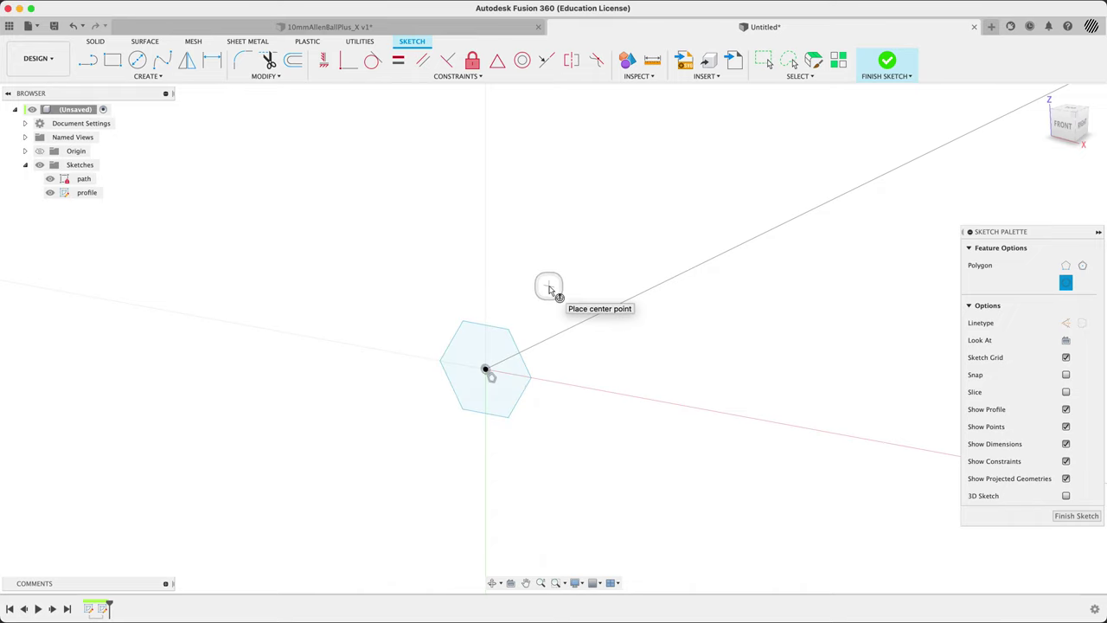
Constrain the hexagon's top edge horizontal and orbit to a front-right view.
click(323, 60)
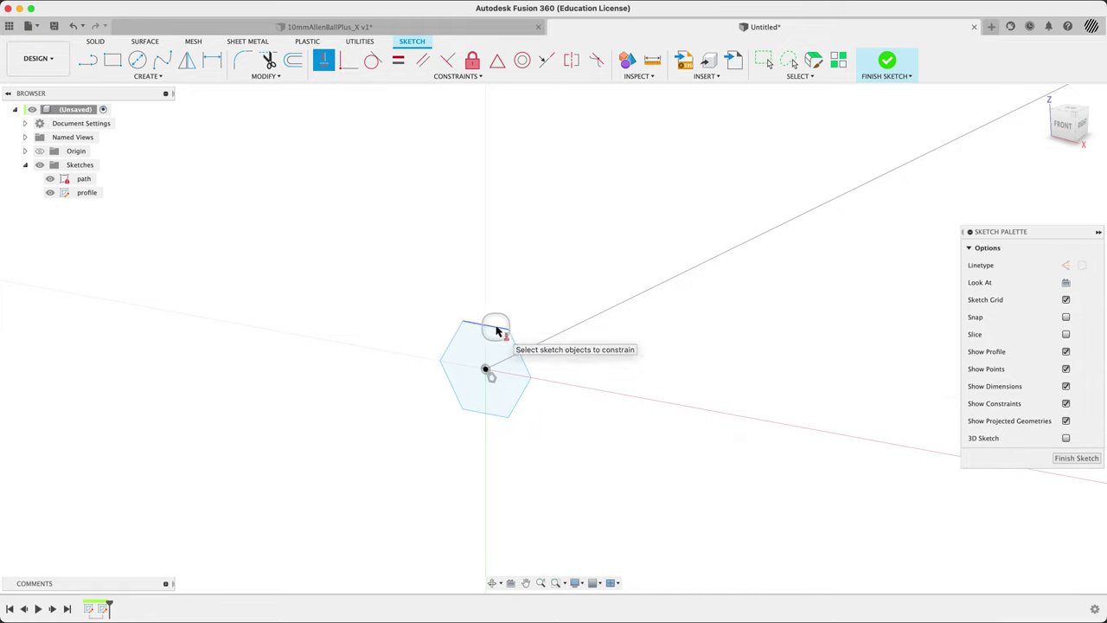
click(496, 332)
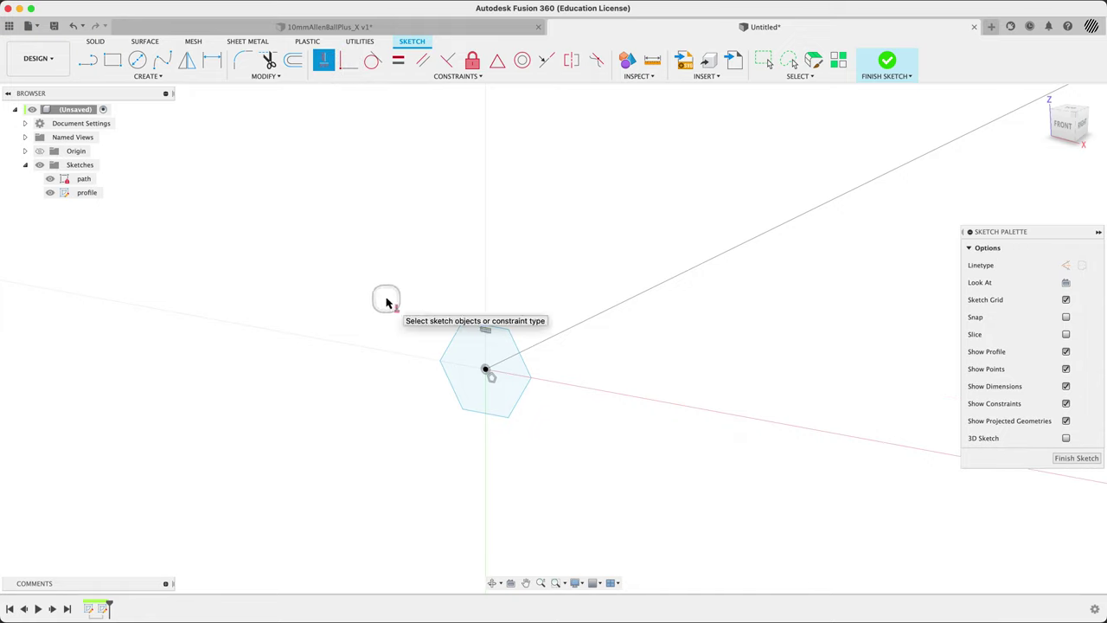
key(Escape)
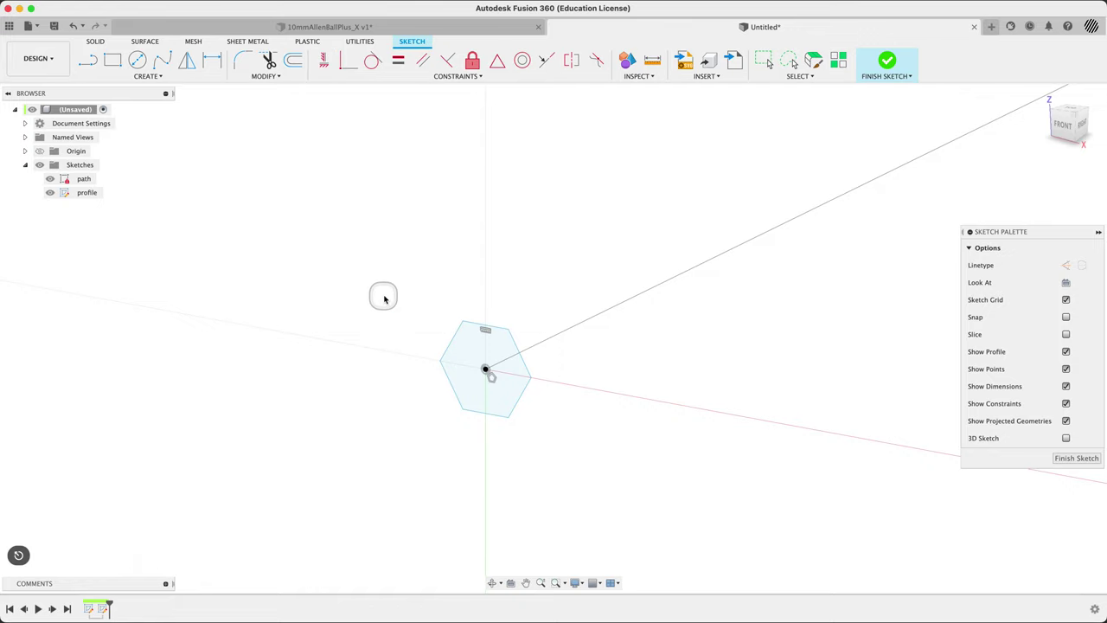
shift+middle_drag(412, 300, 388, 299)
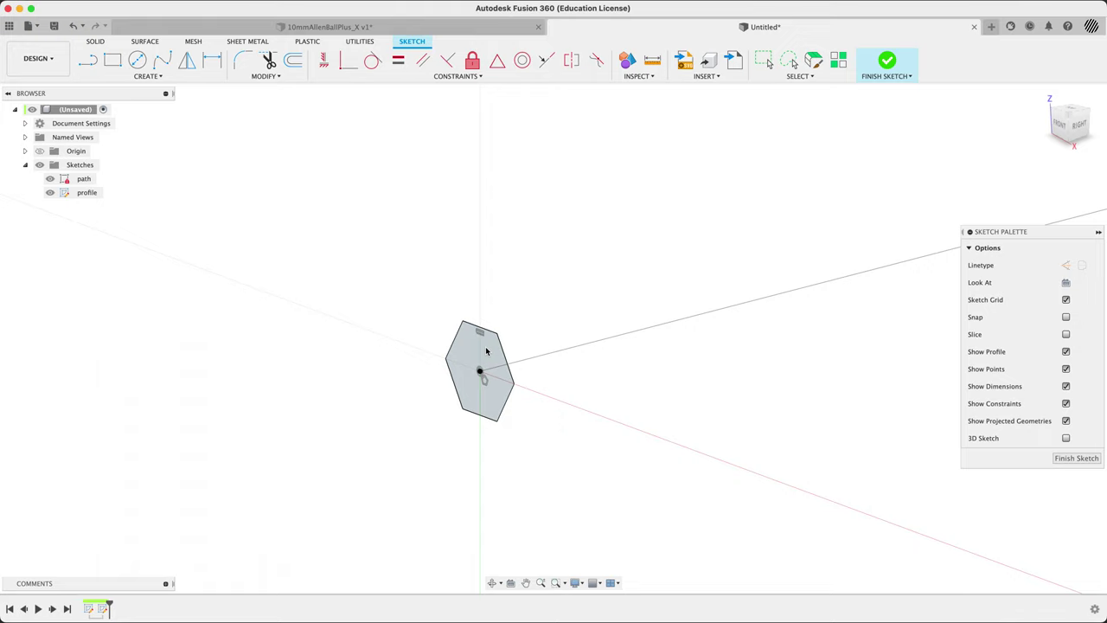
Finish the profile sketch and resize the hexagon by dragging its edge.
click(1068, 458)
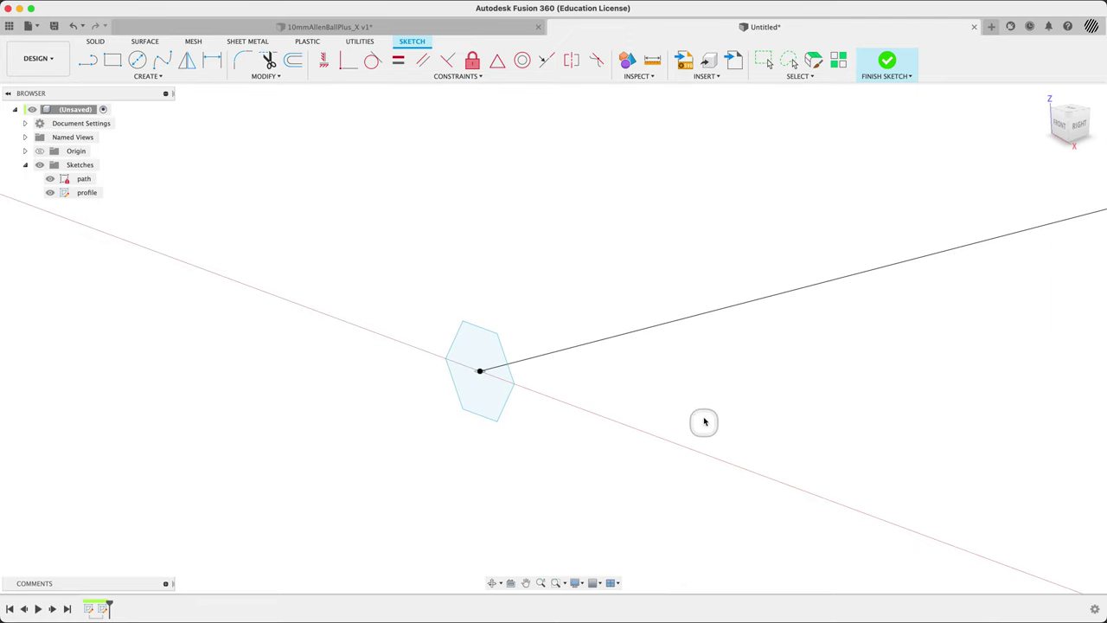
click(520, 326)
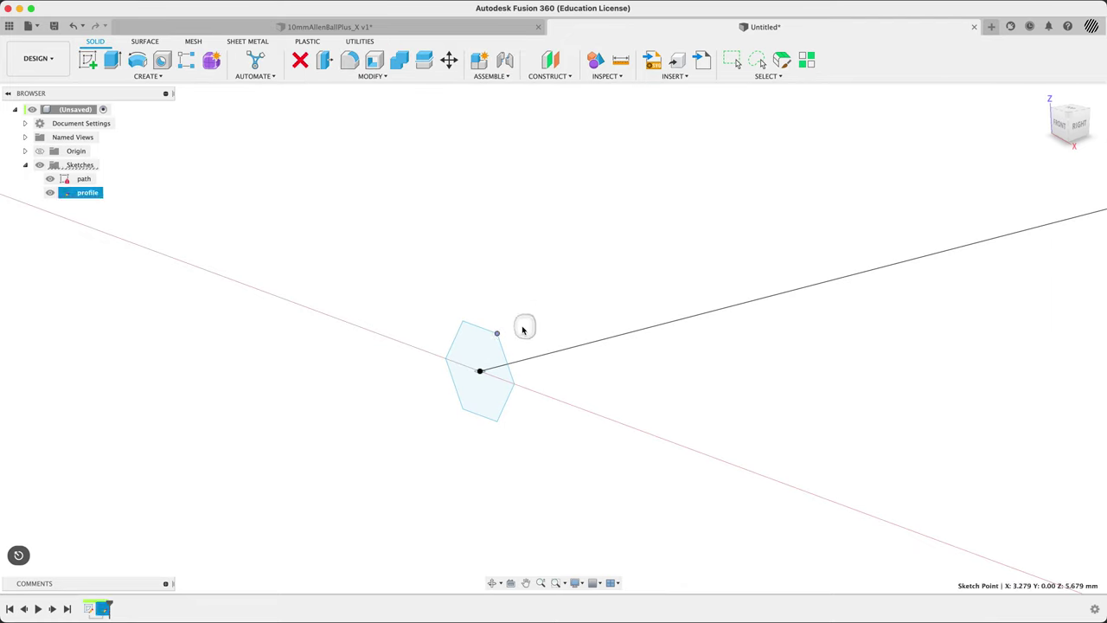
mouse_move(502, 346)
mouse_down()
mouse_move(534, 337)
mouse_move(492, 363)
mouse_move(558, 326)
mouse_move(519, 353)
mouse_move(398, 383)
mouse_up()
click(537, 356)
mouse_move(529, 254)
shift+middle_down()
mouse_move(489, 264)
mouse_move(512, 253)
shift+middle_up()
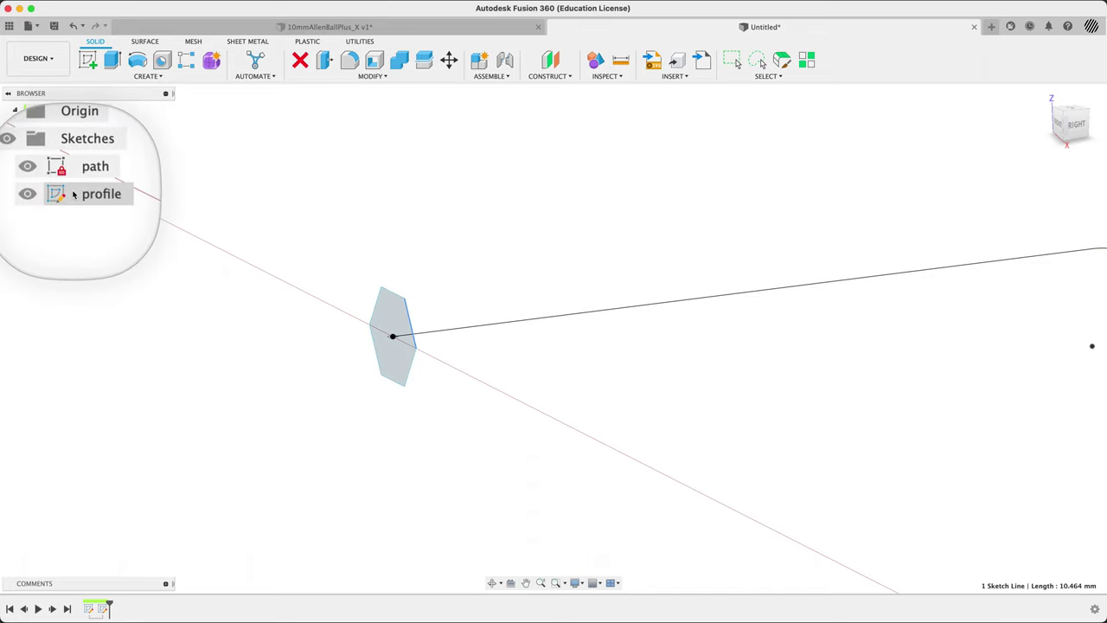
Orbit to show the path's bend and open the Sweep feature via 'sswee'.
shift+middle_drag(625, 302, 676, 421)
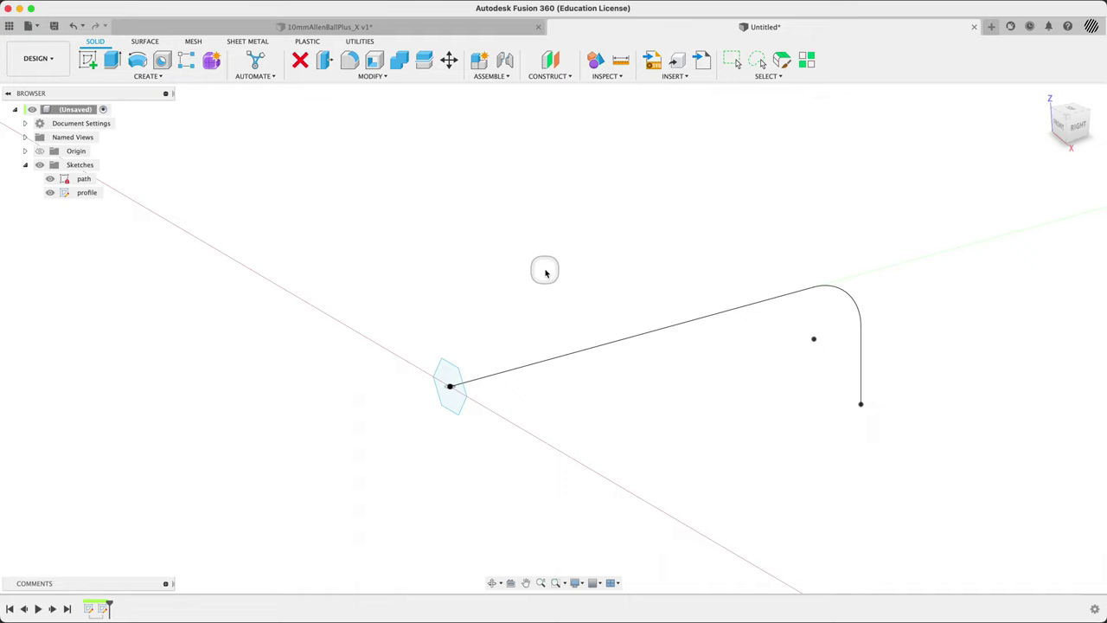
text(sswee)
key(Return)
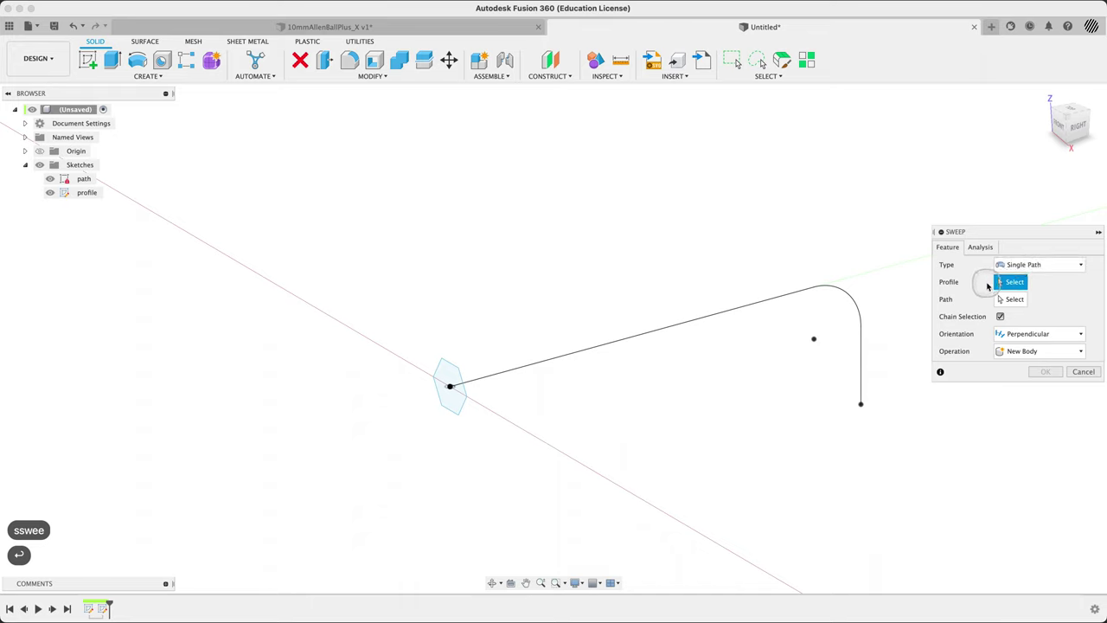
Pick the hexagon as sweep profile and the L-shaped line as path, then inspect the preview.
click(1015, 284)
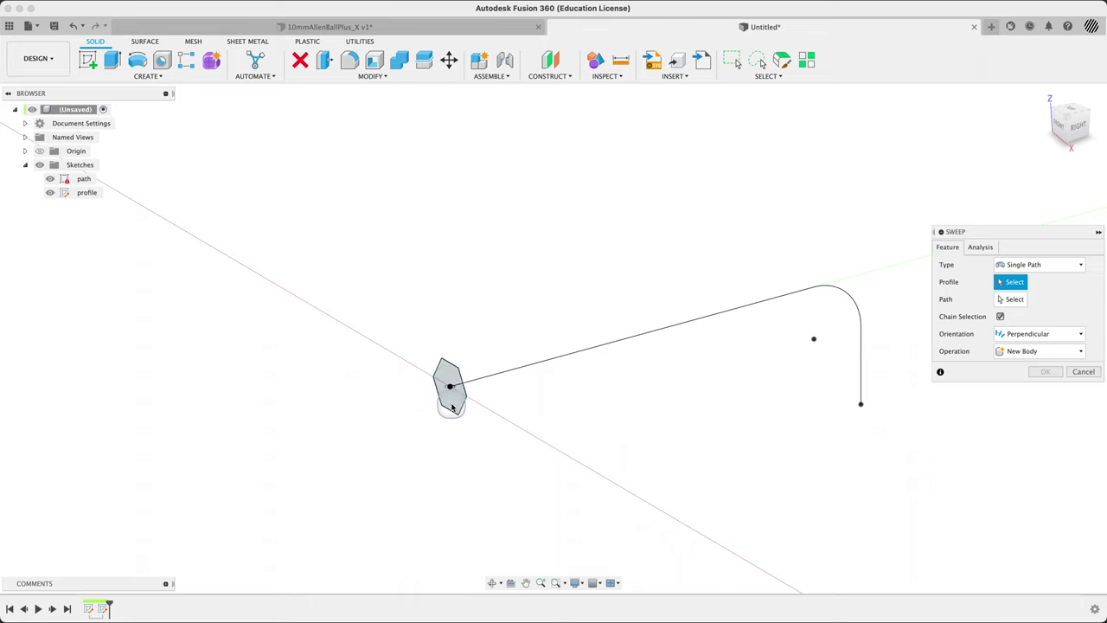
click(451, 405)
click(1012, 299)
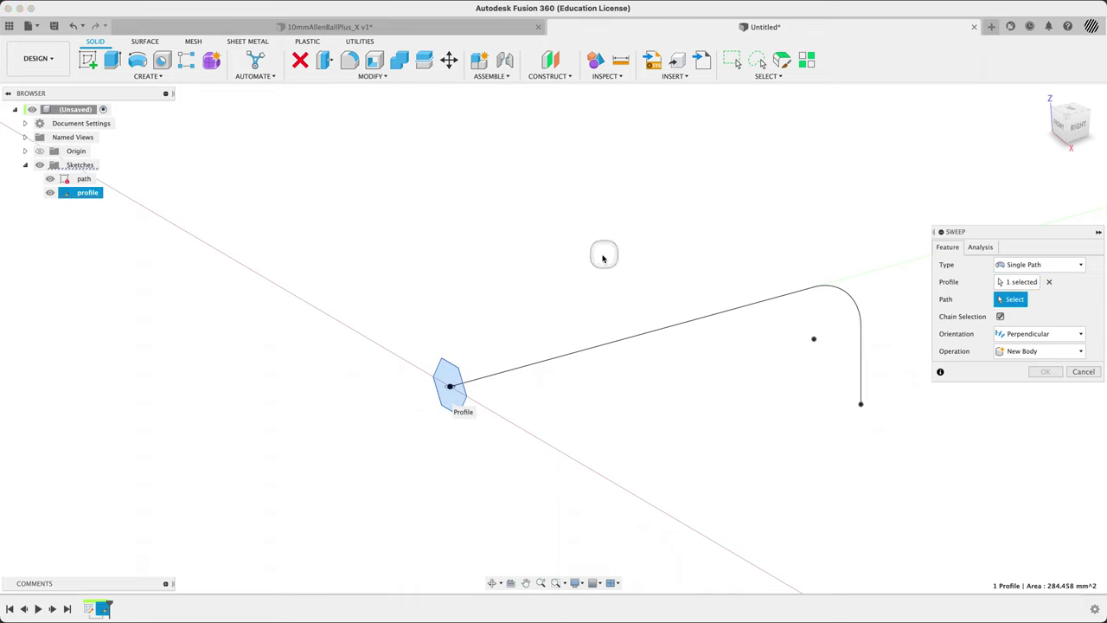
click(604, 348)
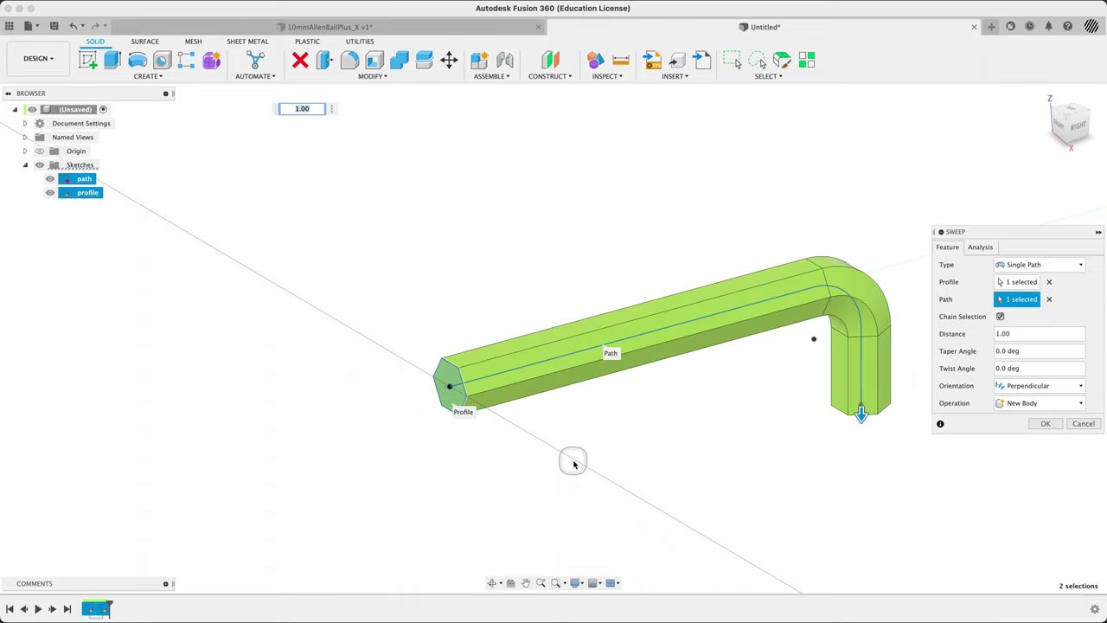
mouse_move(573, 465)
shift+middle_down()
mouse_move(531, 448)
mouse_move(553, 440)
mouse_move(573, 466)
shift+middle_up()
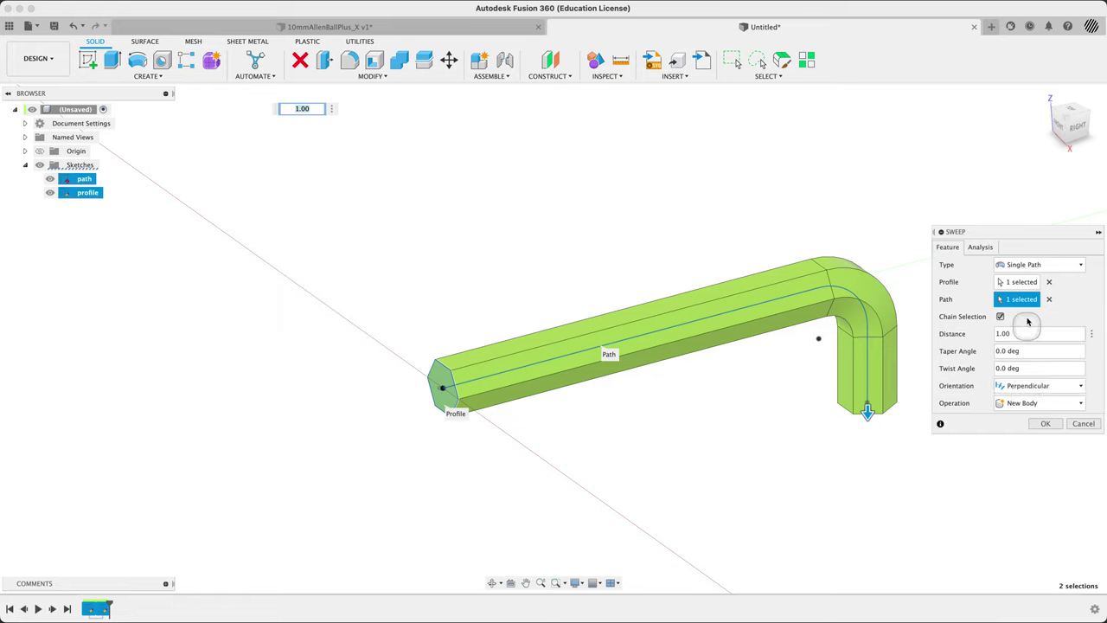
click(974, 248)
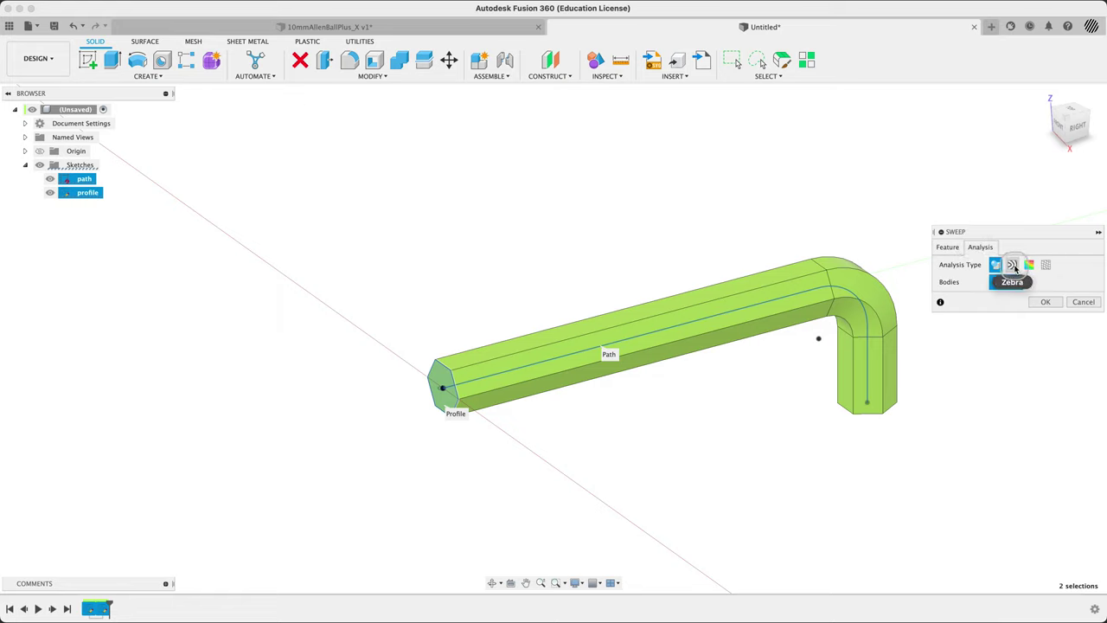
click(950, 248)
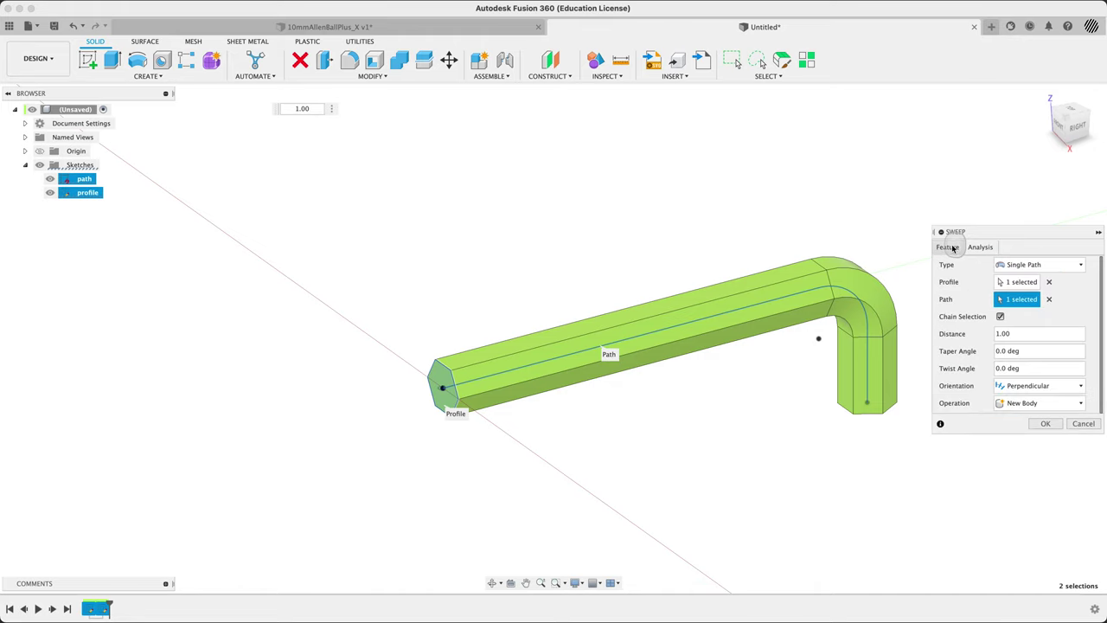
Confirm Sweep1, show the path sketch and select the hexagon's end sketch line.
click(1042, 425)
click(796, 438)
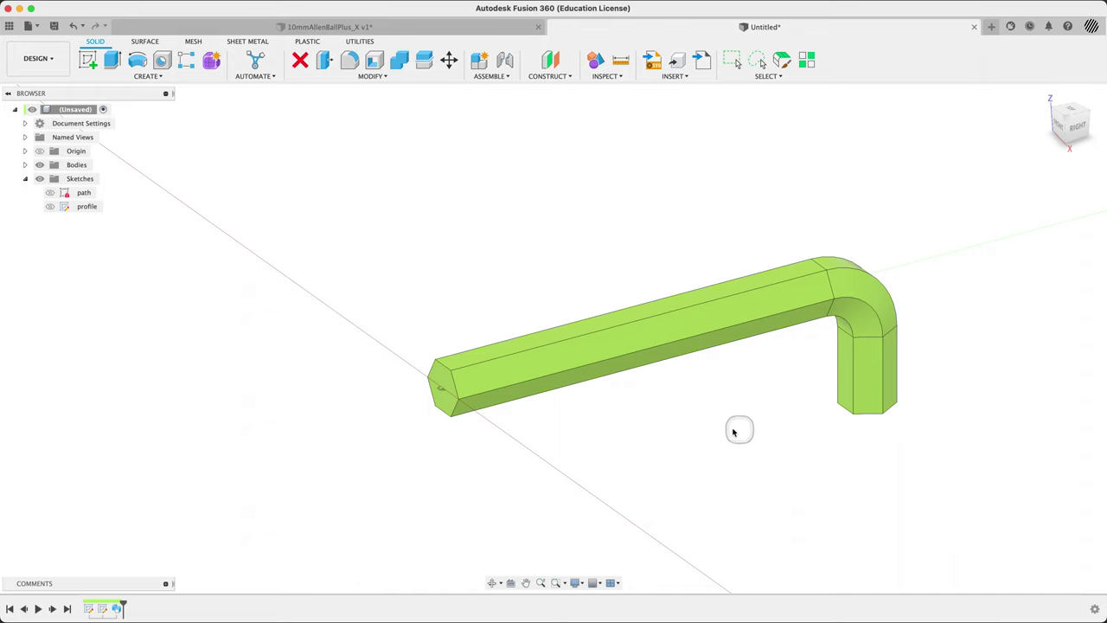
shift+middle_drag(663, 446, 685, 442)
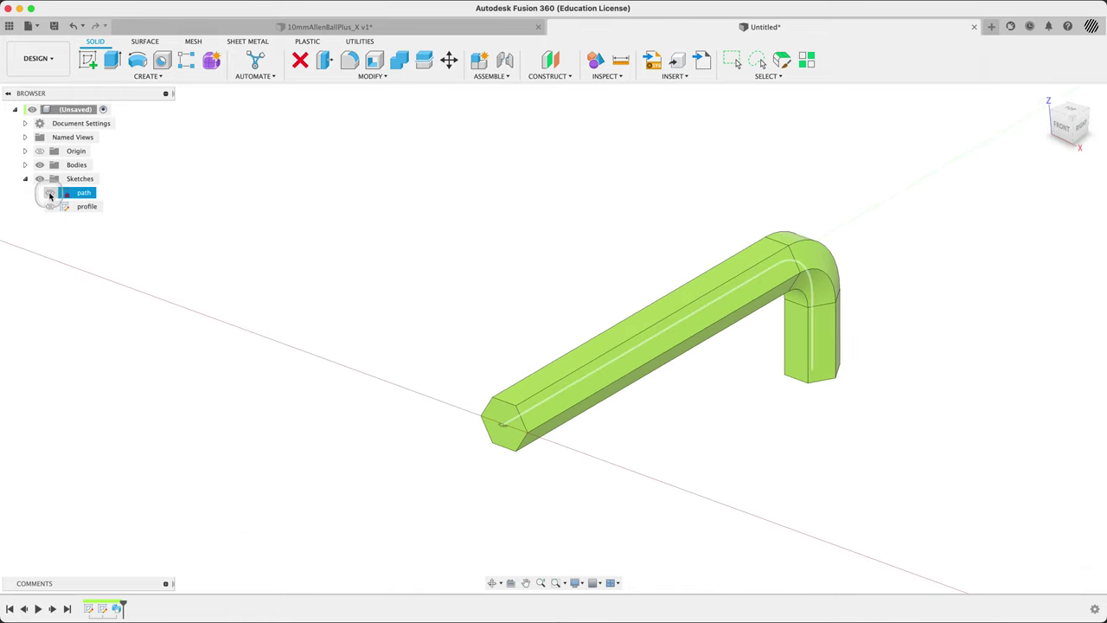
click(49, 192)
scroll(447, 421, up, 3)
scroll(447, 421, up, 2)
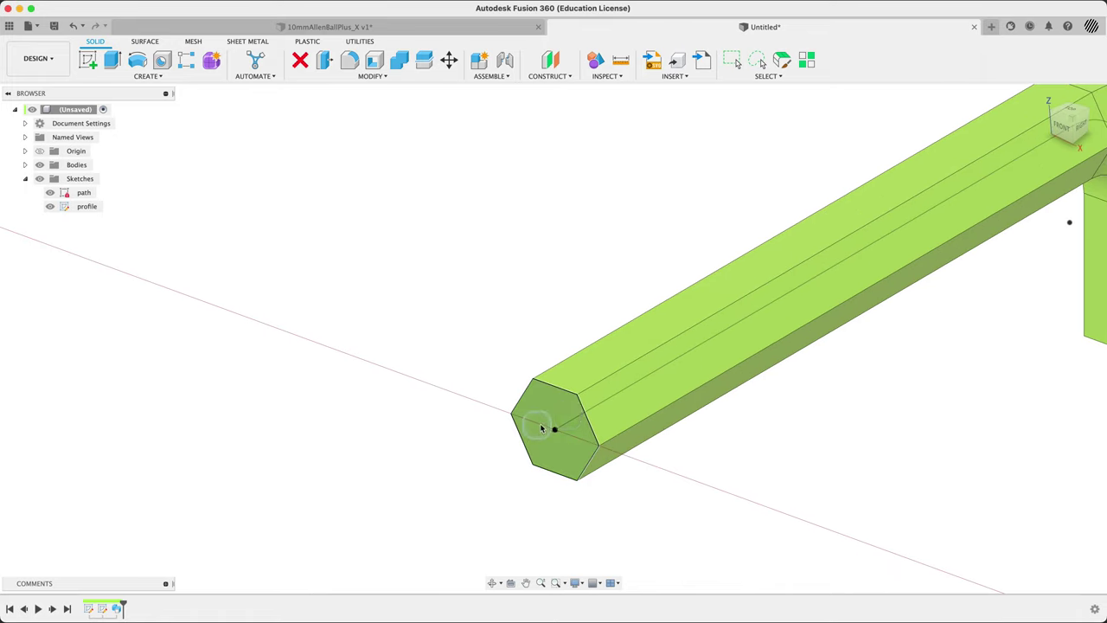
click(585, 427)
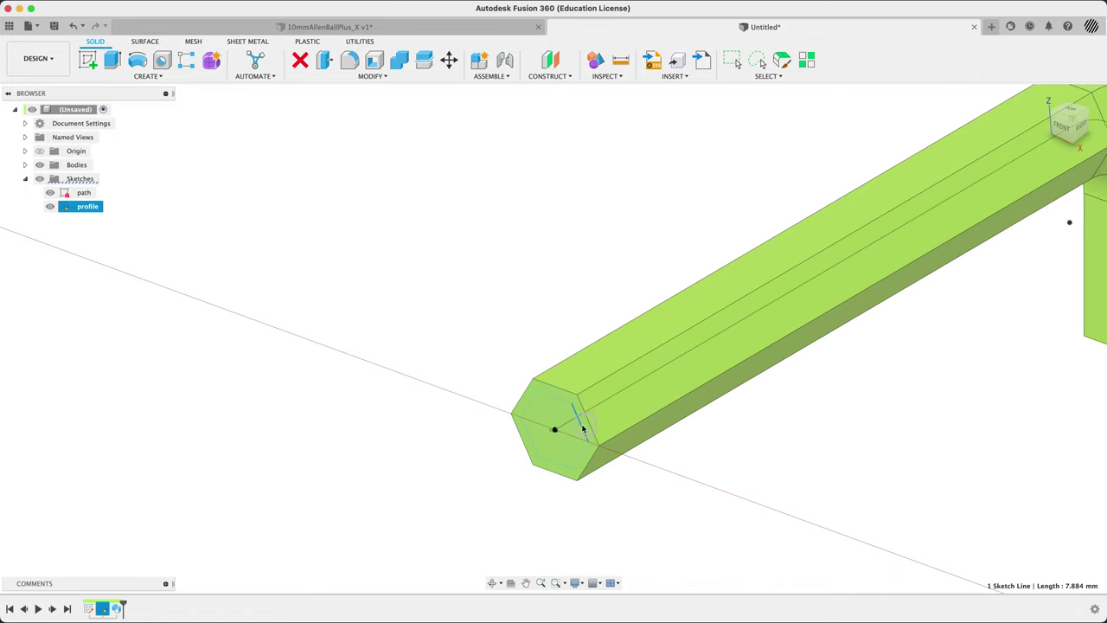
scroll(381, 423, down, 5)
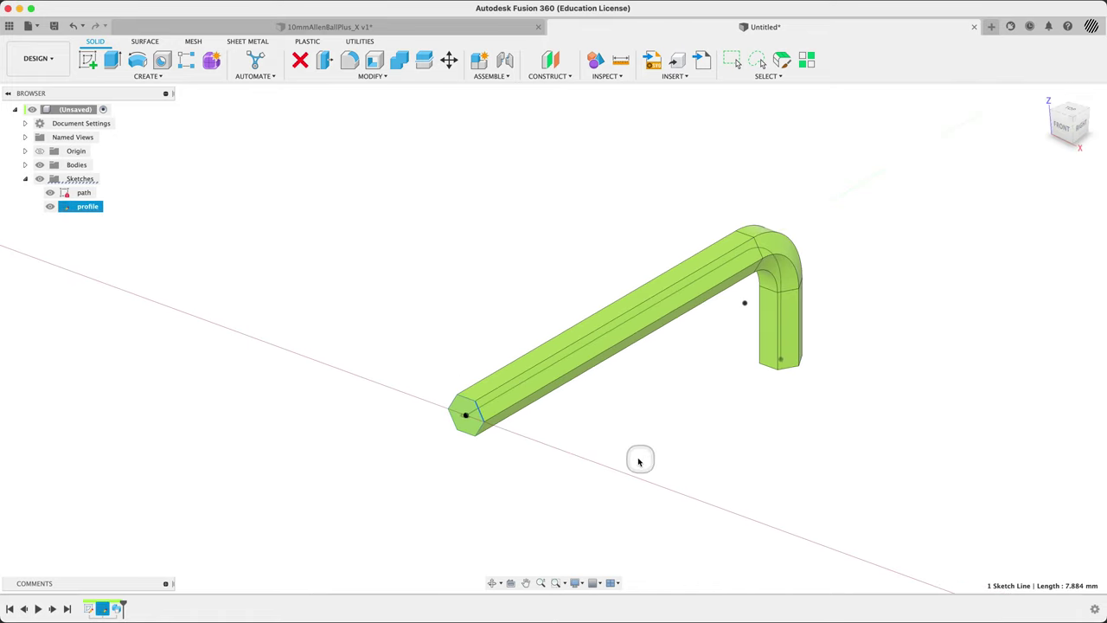
shift+middle_drag(637, 461, 670, 388)
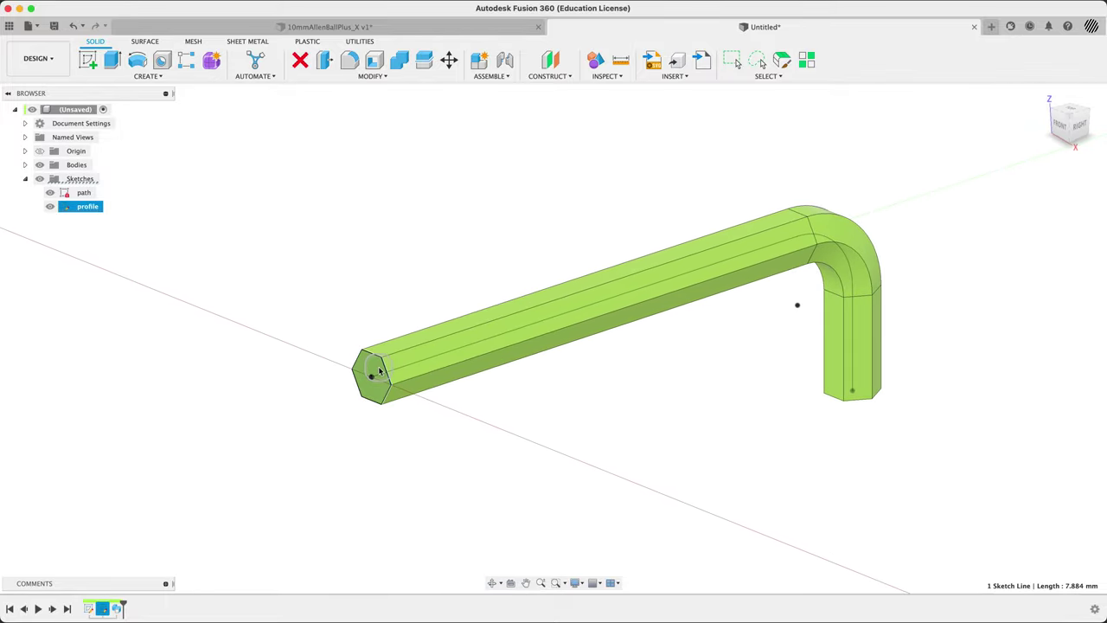
Drag the hexagon profile outward to thicken the key, then view it near-right.
drag(387, 367, 408, 361)
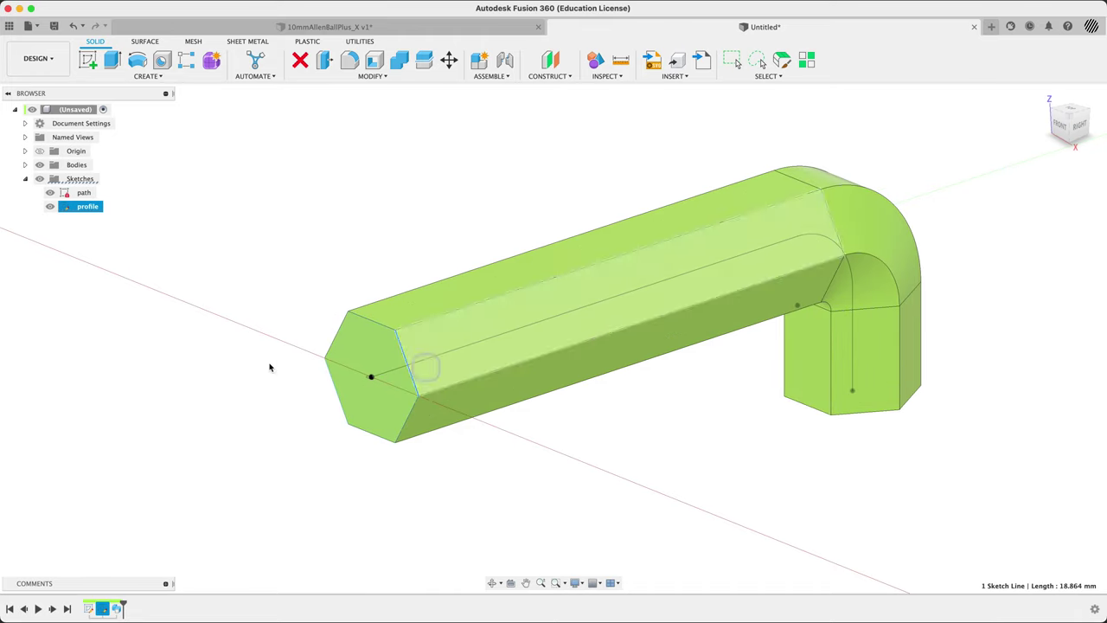
mouse_move(398, 345)
mouse_down()
mouse_move(586, 391)
mouse_move(674, 426)
mouse_up()
mouse_move(674, 426)
shift+middle_down()
mouse_move(658, 314)
mouse_move(759, 401)
mouse_move(667, 452)
mouse_move(663, 441)
mouse_move(698, 418)
mouse_move(676, 431)
shift+middle_up()
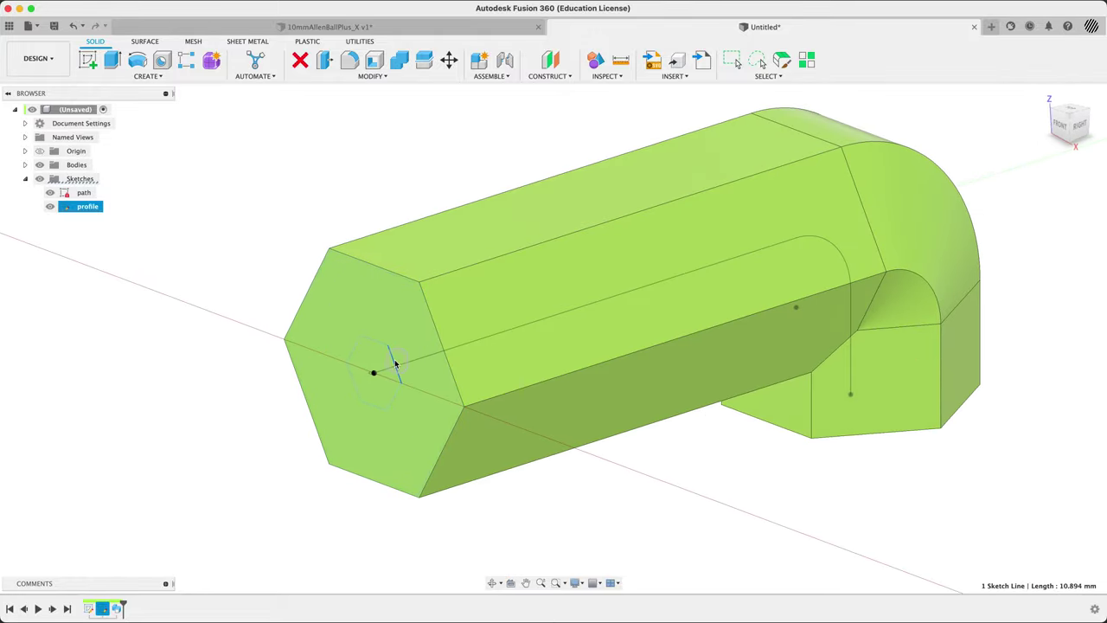
scroll(396, 364, down, 5)
click(579, 469)
mouse_move(579, 470)
shift+middle_down()
mouse_move(566, 450)
mouse_move(574, 428)
mouse_move(576, 440)
shift+middle_up()
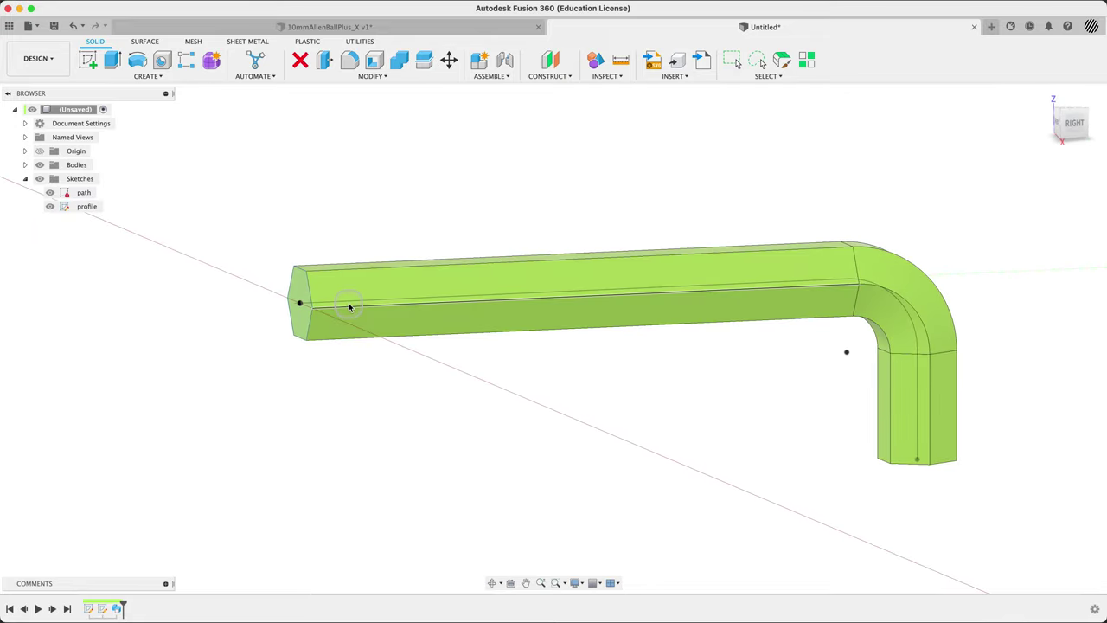
double_click(118, 605)
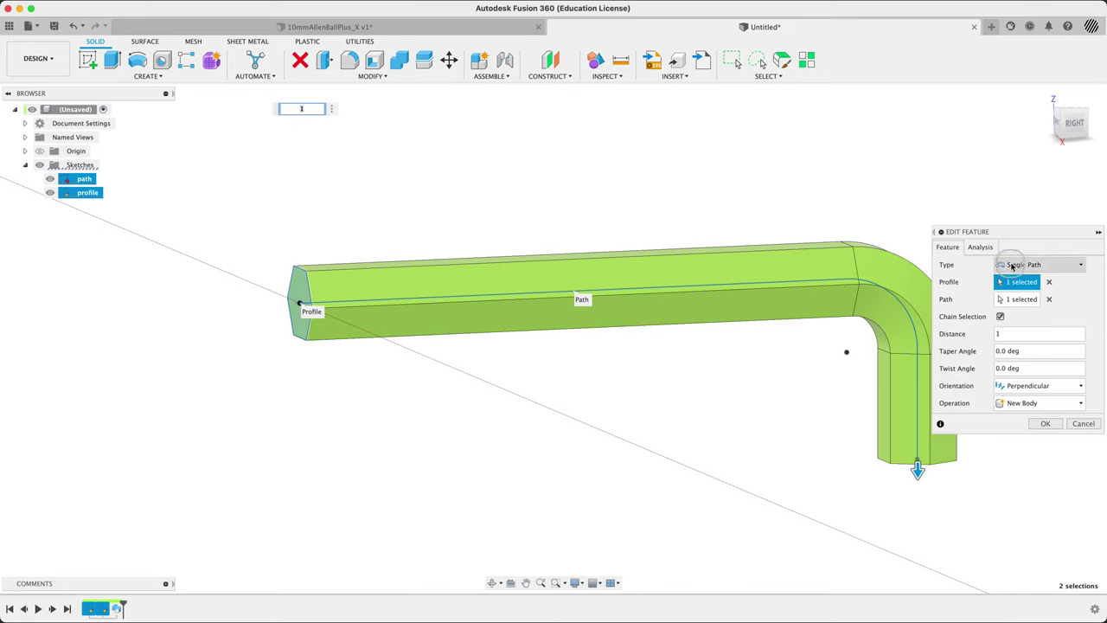
click(1061, 266)
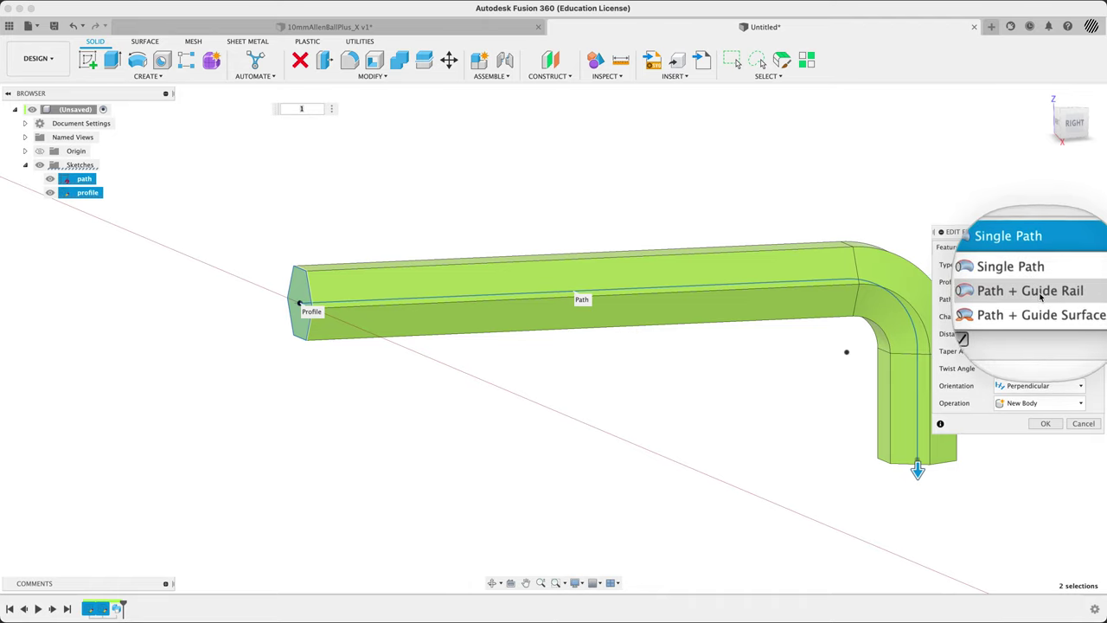
click(1060, 432)
click(1046, 423)
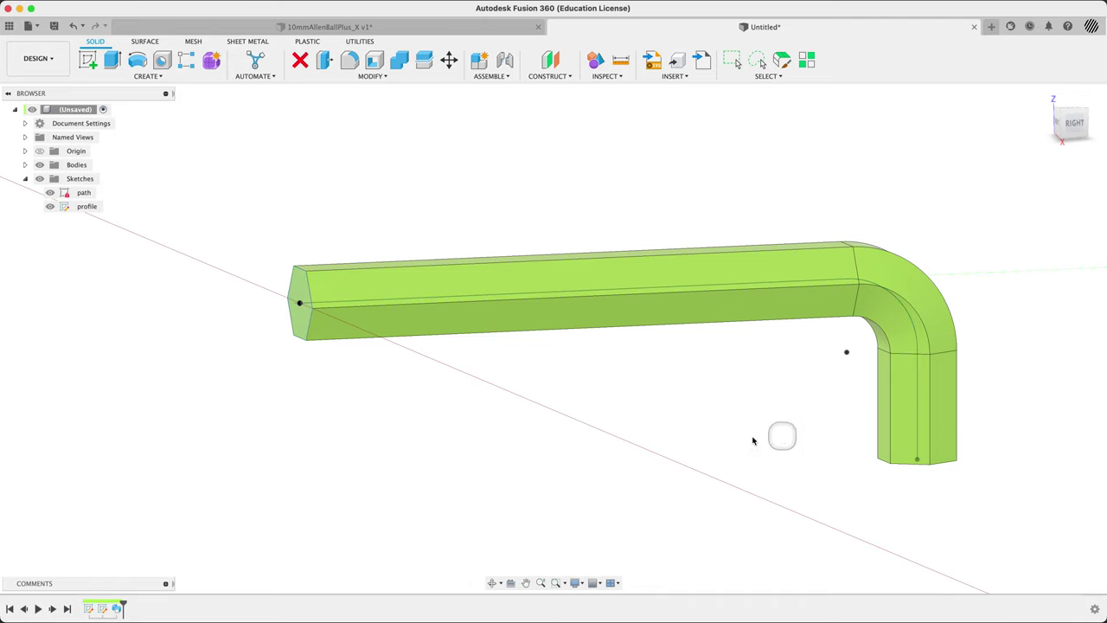
Reopen the path sketch for editing and start the Offset command via the soff search.
shift+middle_drag(677, 403, 640, 403)
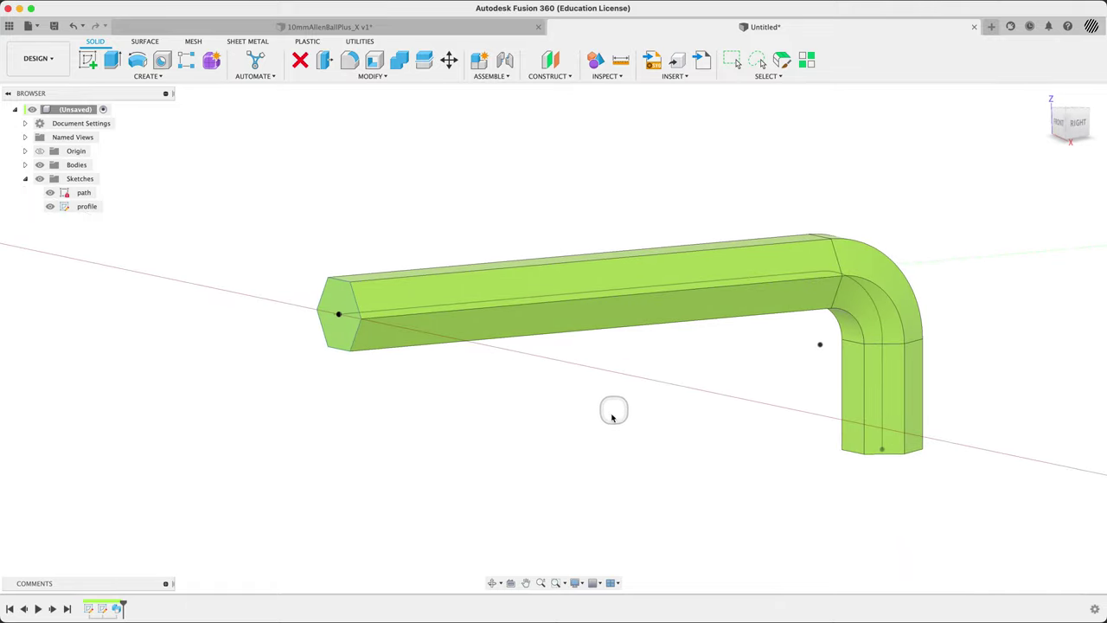
double_click(88, 609)
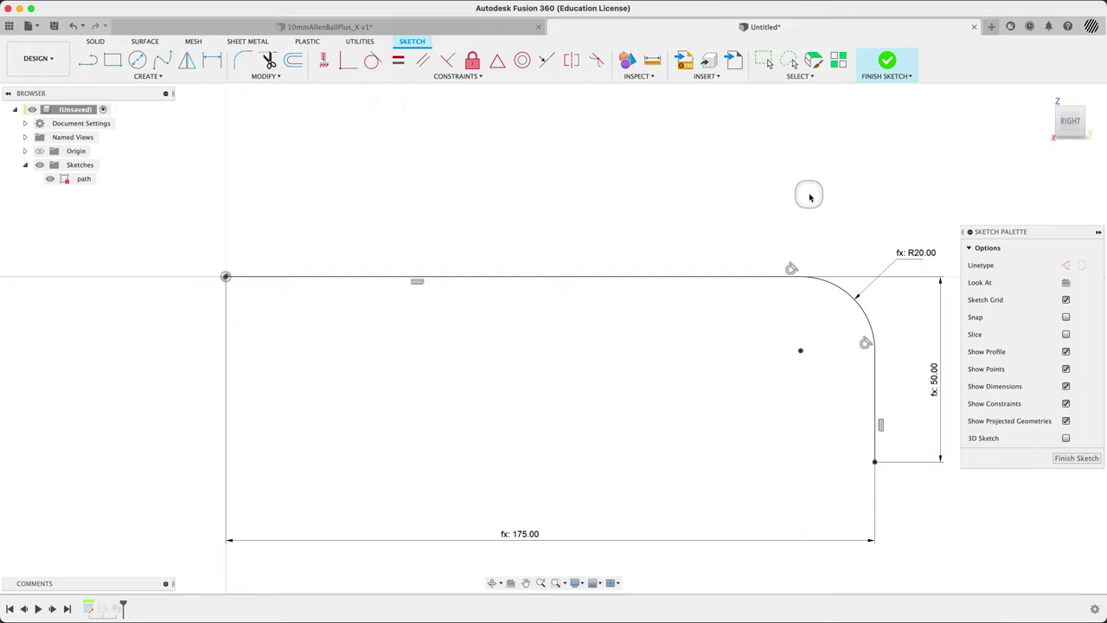
text(soff)
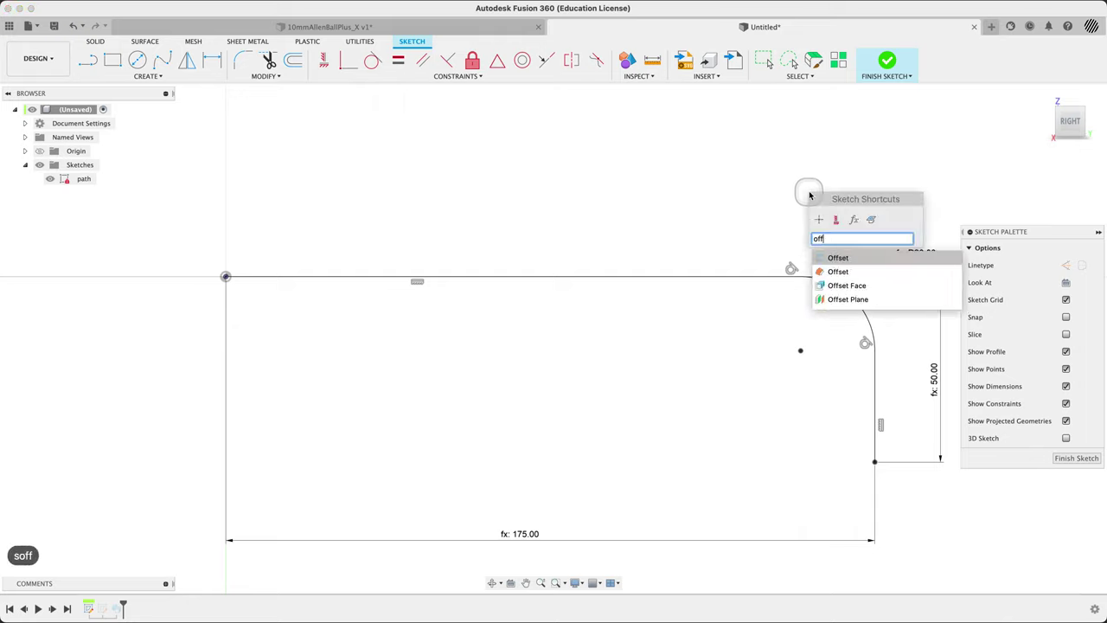
key(Return)
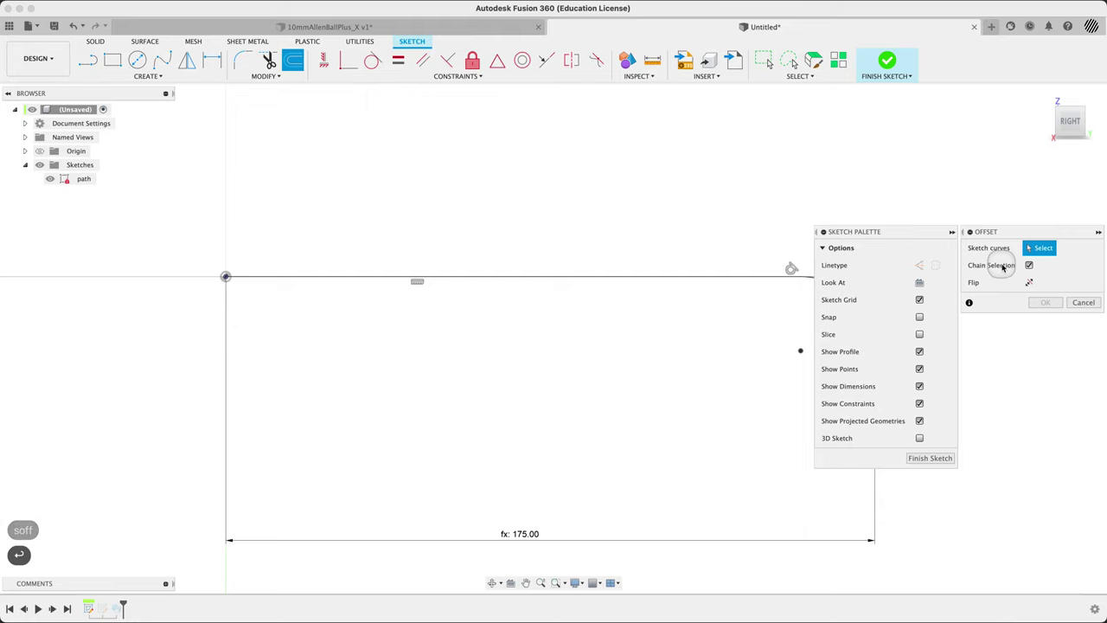
Offset the L-shaped path chain by -base/2 (5 mm) into a parallel copy above it.
mouse_move(721, 230)
middle_down()
mouse_move(667, 267)
mouse_move(605, 265)
middle_up()
click(595, 316)
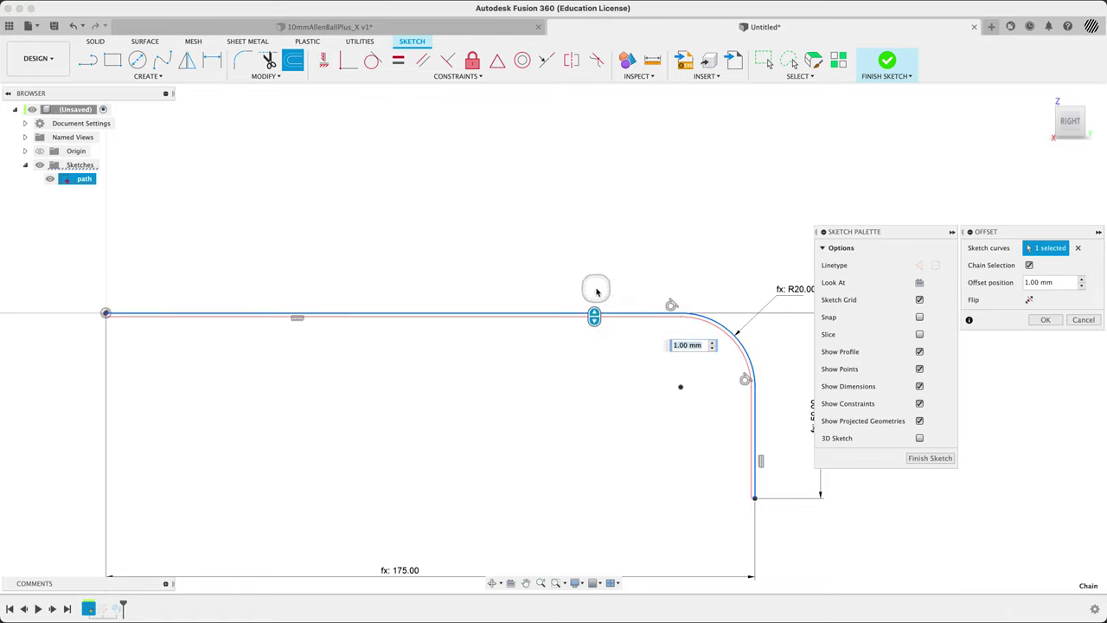
drag(595, 315, 596, 295)
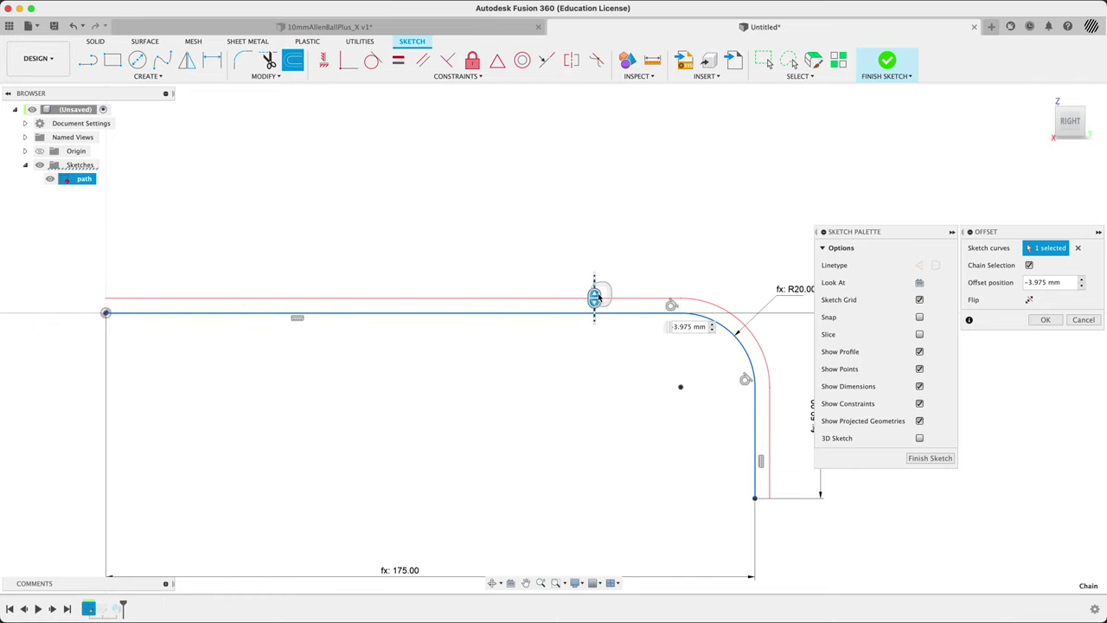
click(684, 327)
text(-bas)
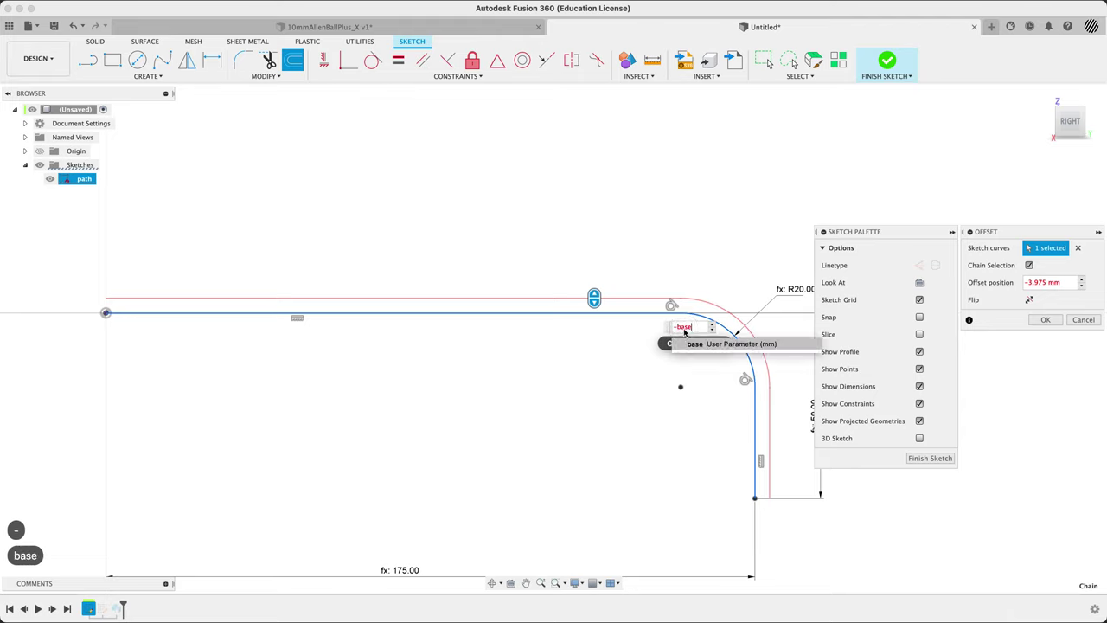
text(e)
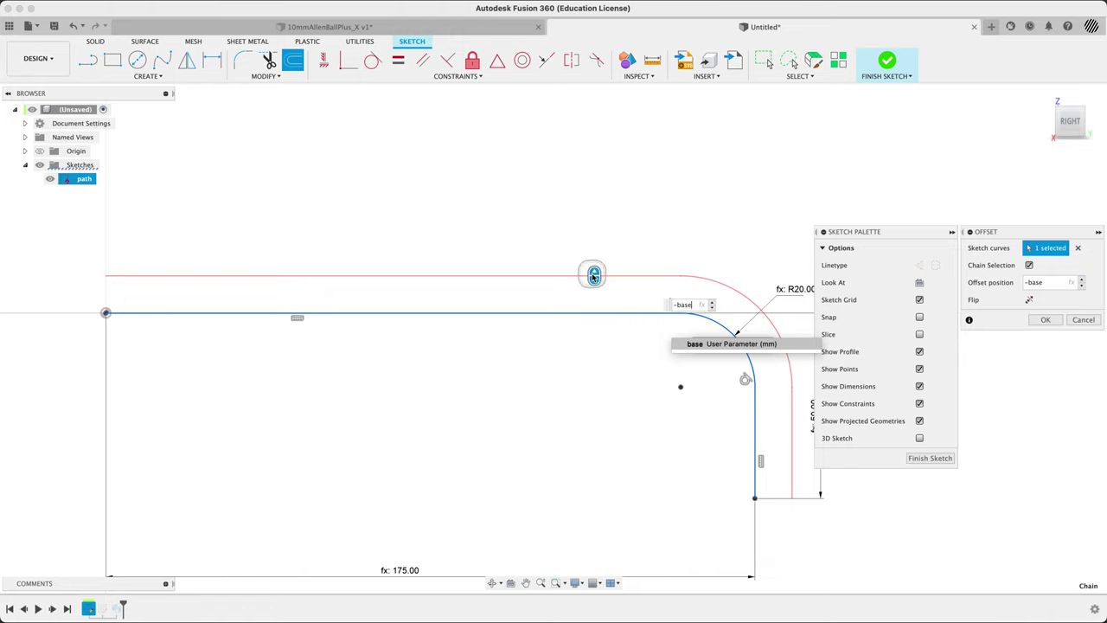
text(/2)
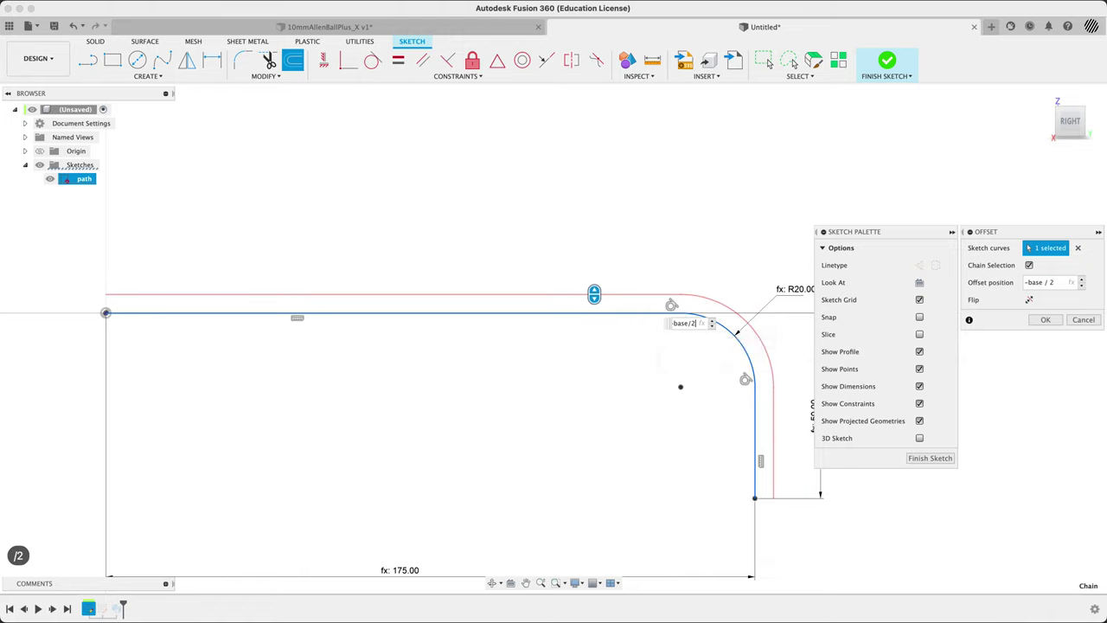
mouse_move(1045, 320)
mouse_down()
mouse_move(1038, 287)
mouse_move(1003, 248)
mouse_up()
click(1046, 319)
mouse_move(526, 193)
shift+middle_down()
mouse_move(546, 198)
mouse_move(493, 195)
shift+middle_up()
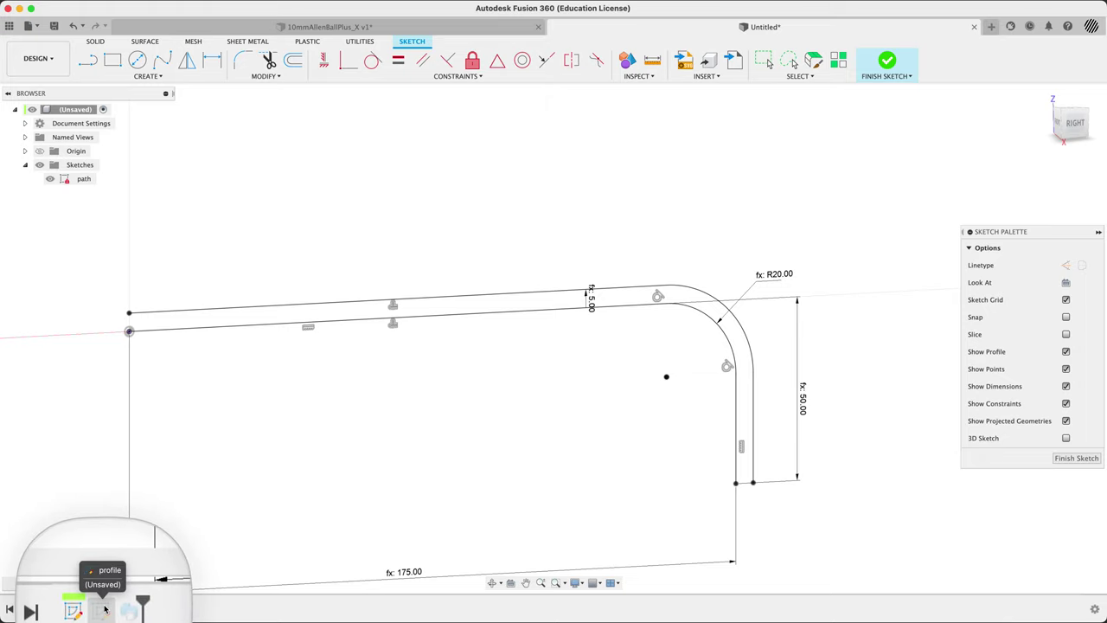
shift+middle_drag(663, 358, 621, 343)
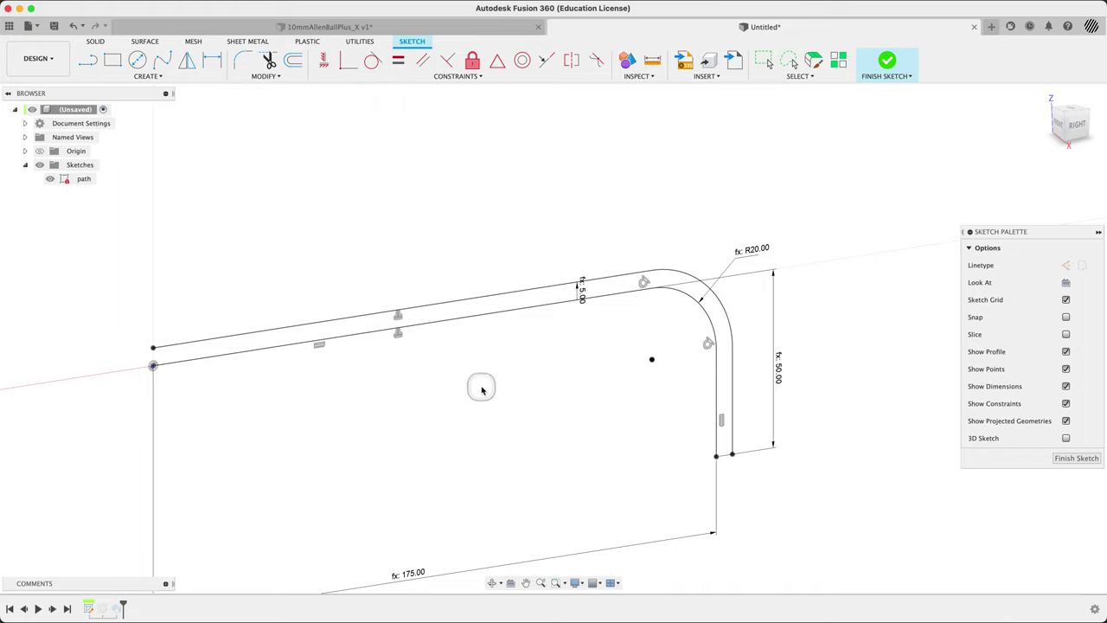
click(423, 25)
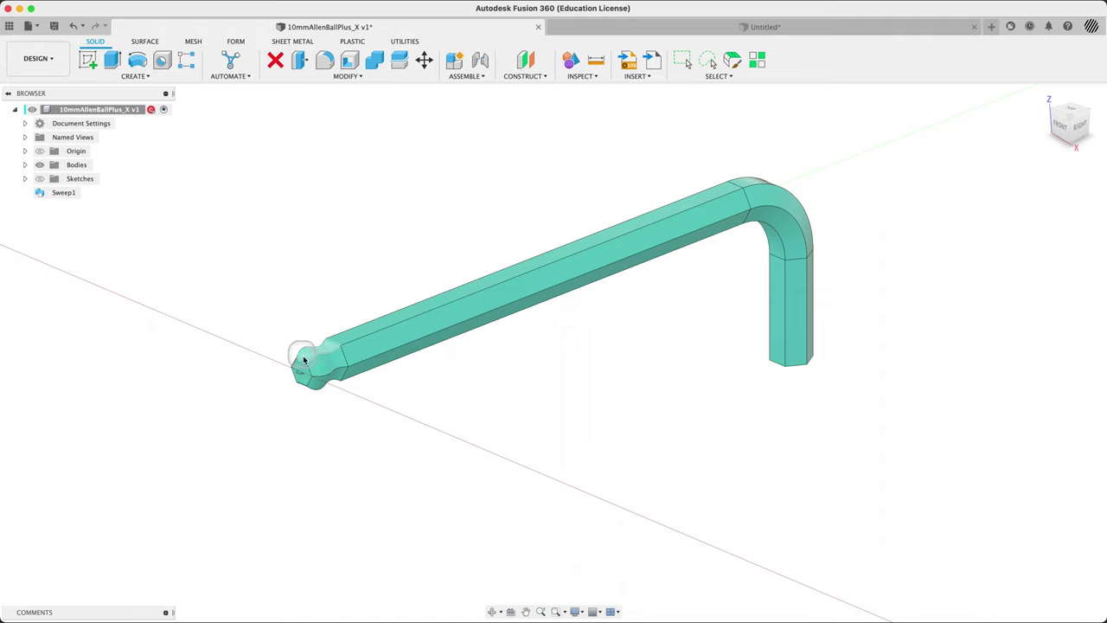
click(692, 28)
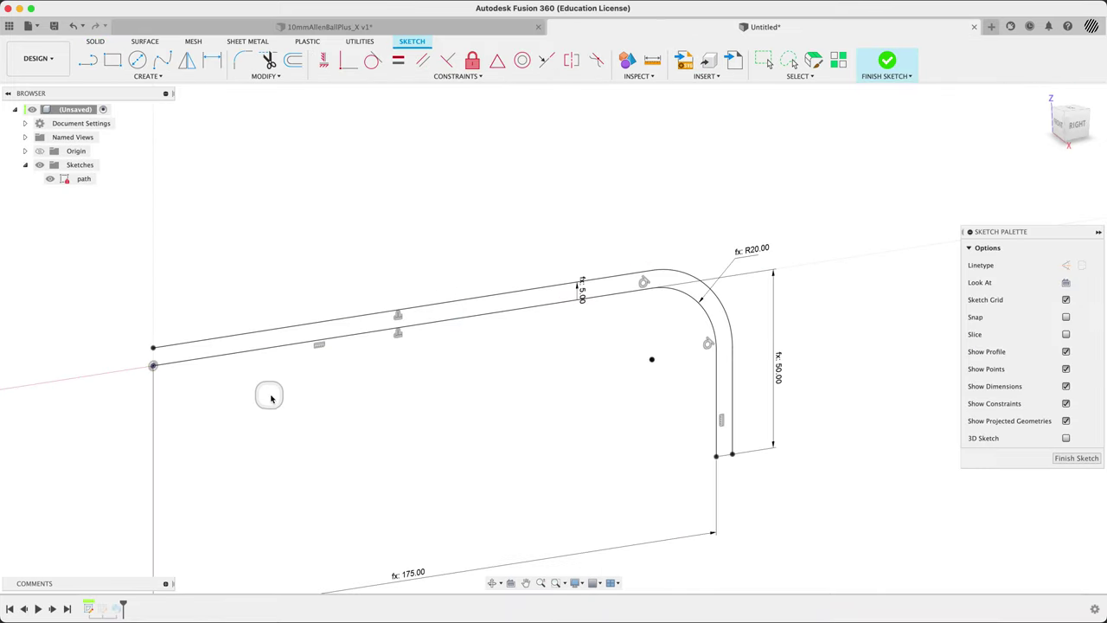
From the right view, draw a short line near the path's left end continuing into a tangent arc.
click(1079, 130)
scroll(196, 228, up, 6)
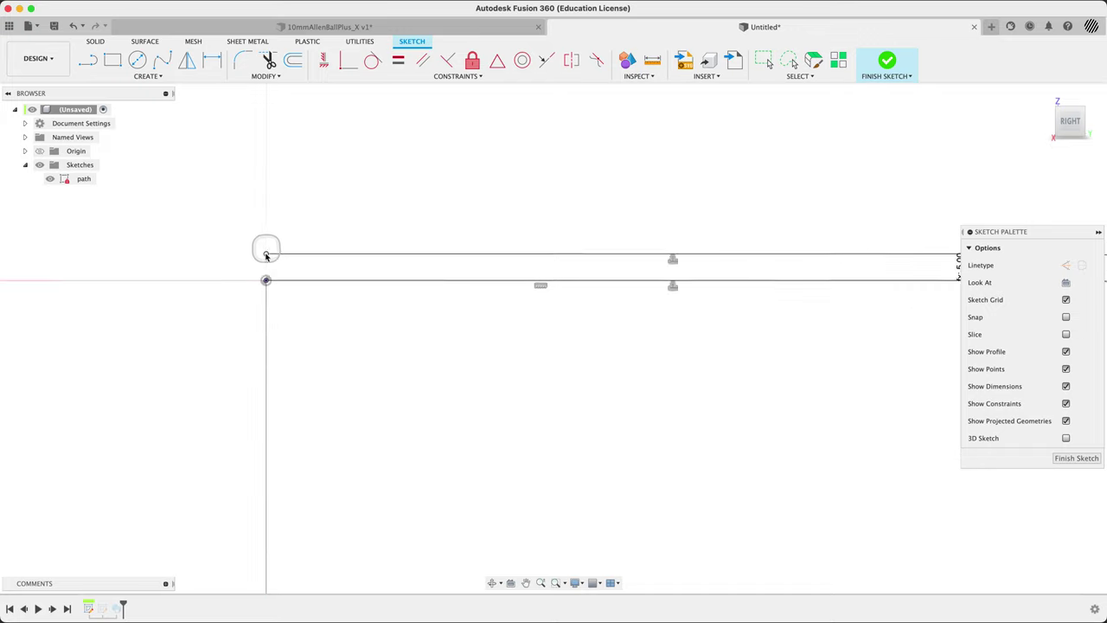
scroll(267, 258, up, 5)
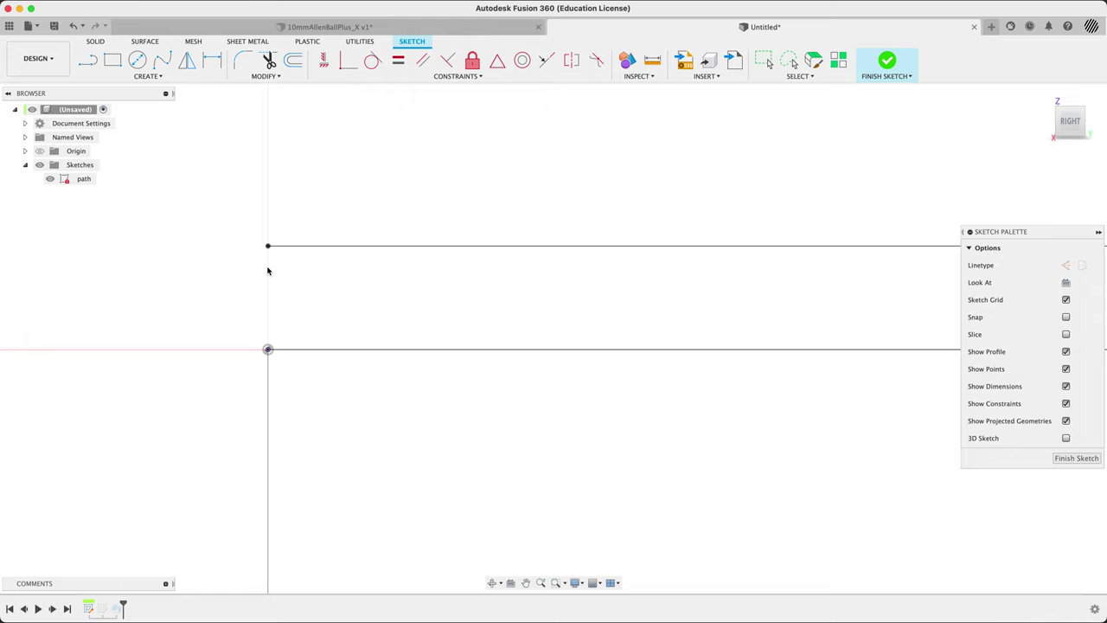
click(86, 60)
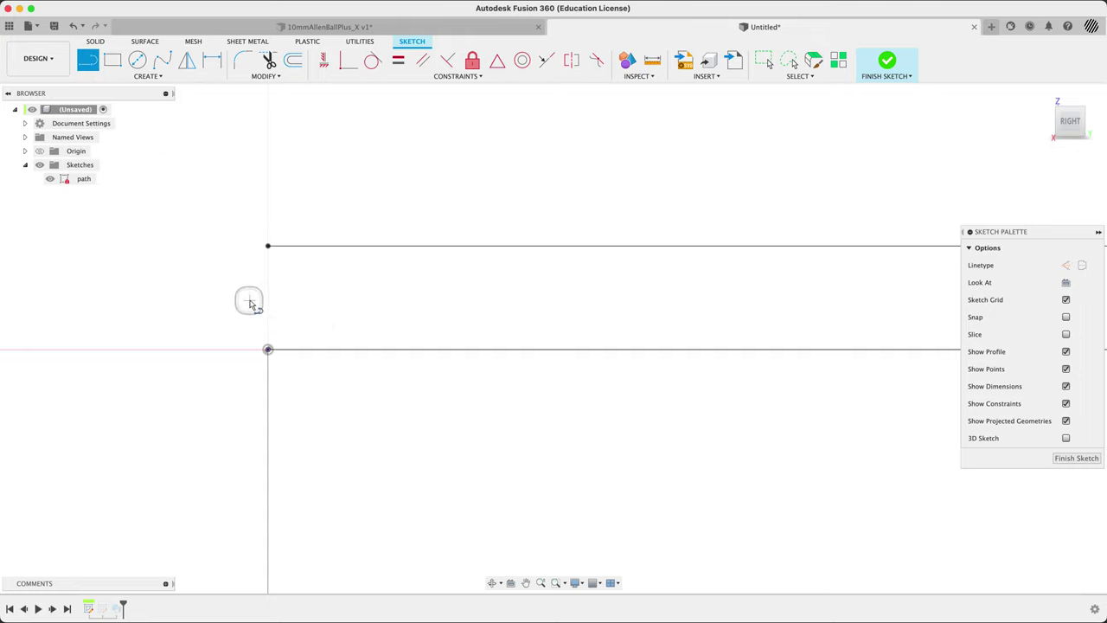
click(203, 310)
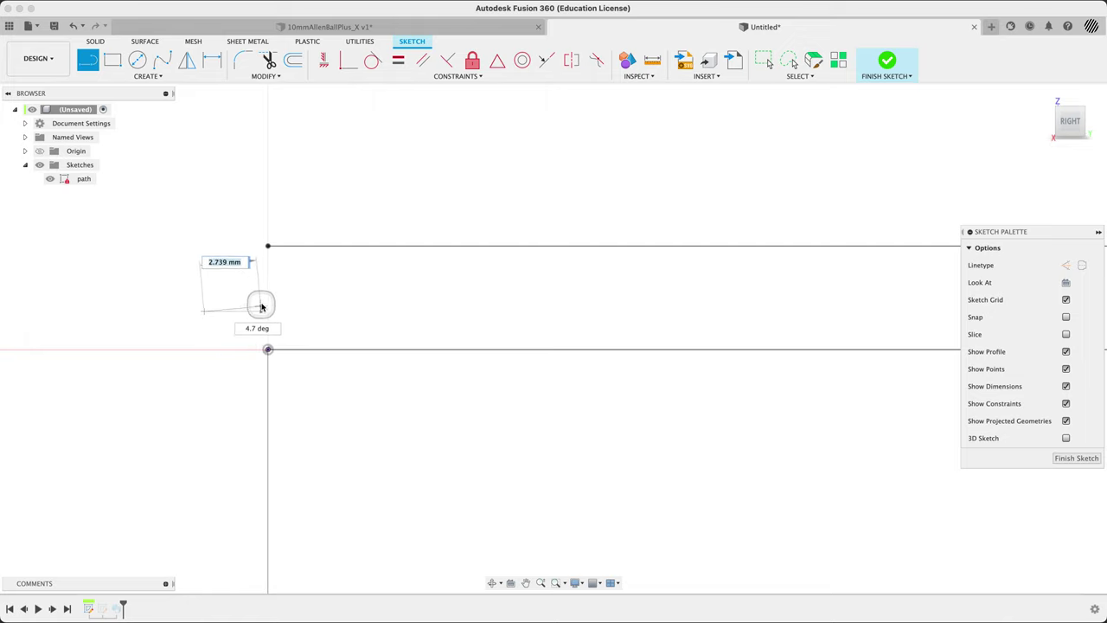
click(269, 292)
drag(269, 292, 521, 251)
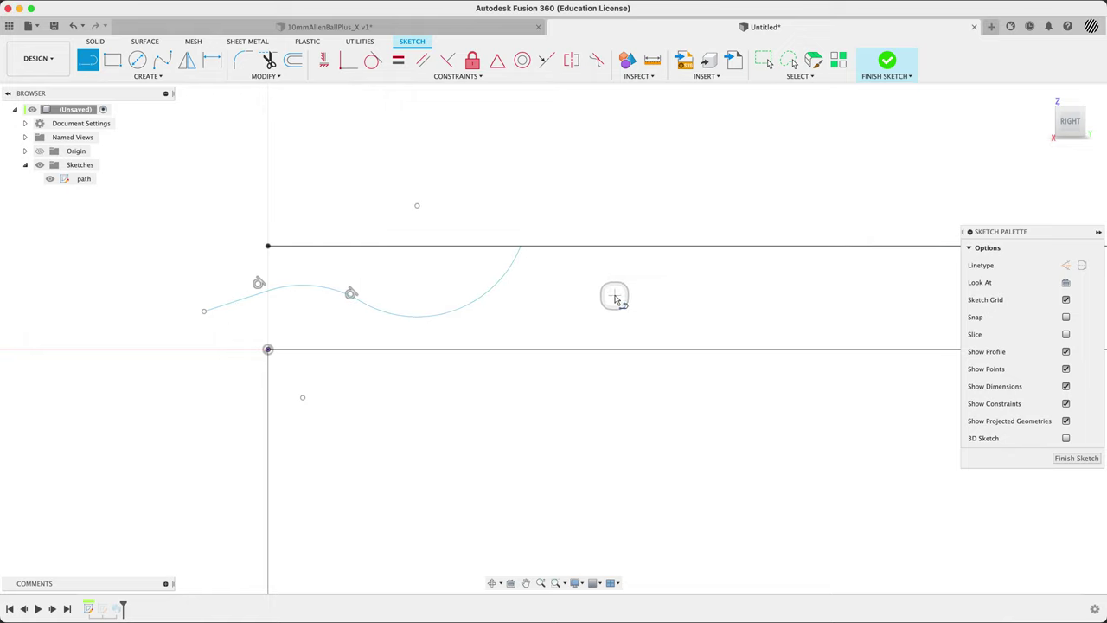
Delete the short straight line from the new chain.
key(Escape)
click(227, 305)
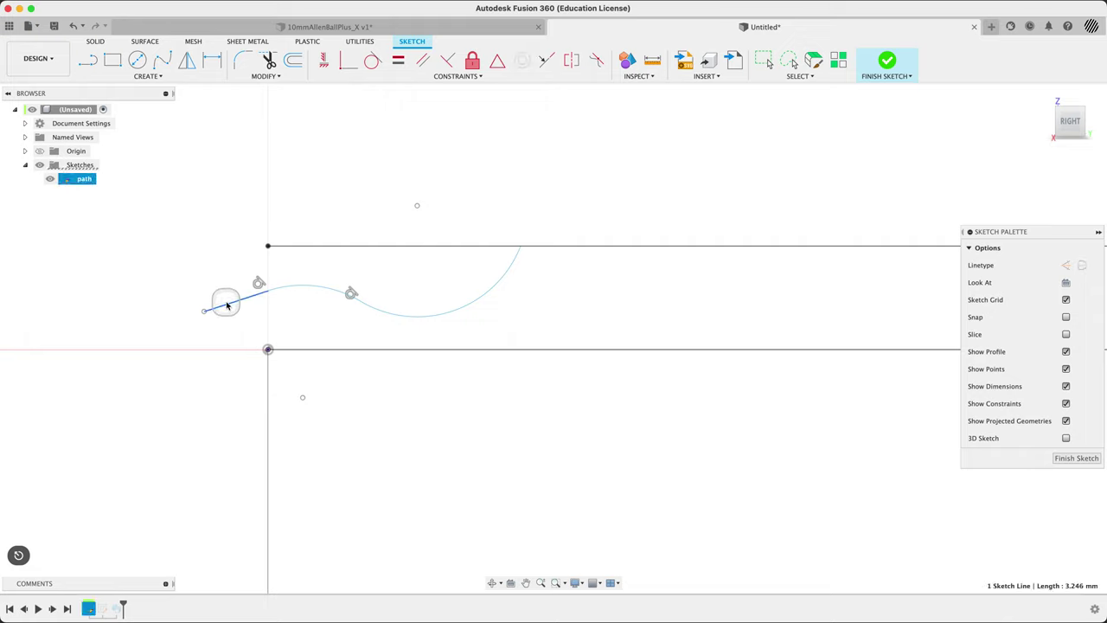
key(BackSpace)
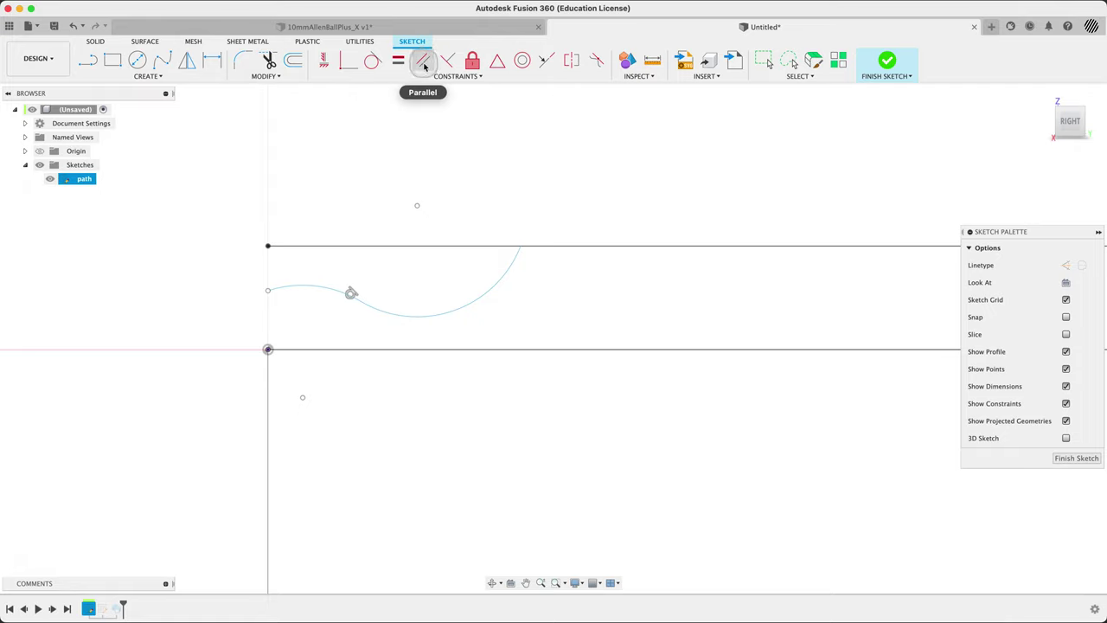
Make the arc equal to the spline, then drag the left arc upward toward the upper line.
click(398, 60)
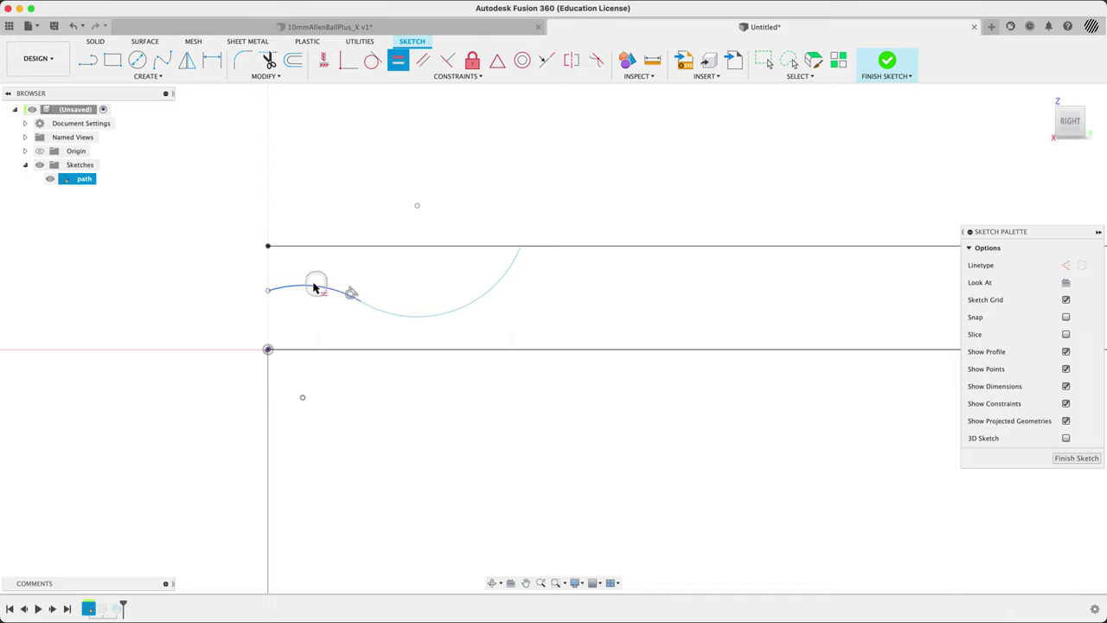
click(315, 288)
click(424, 317)
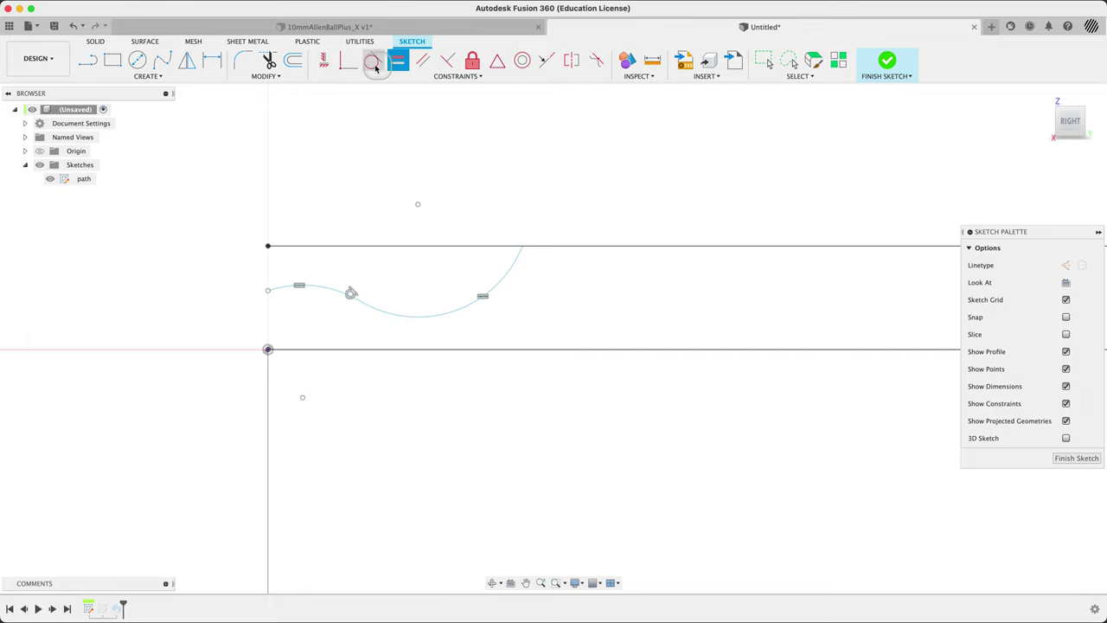
key(Escape)
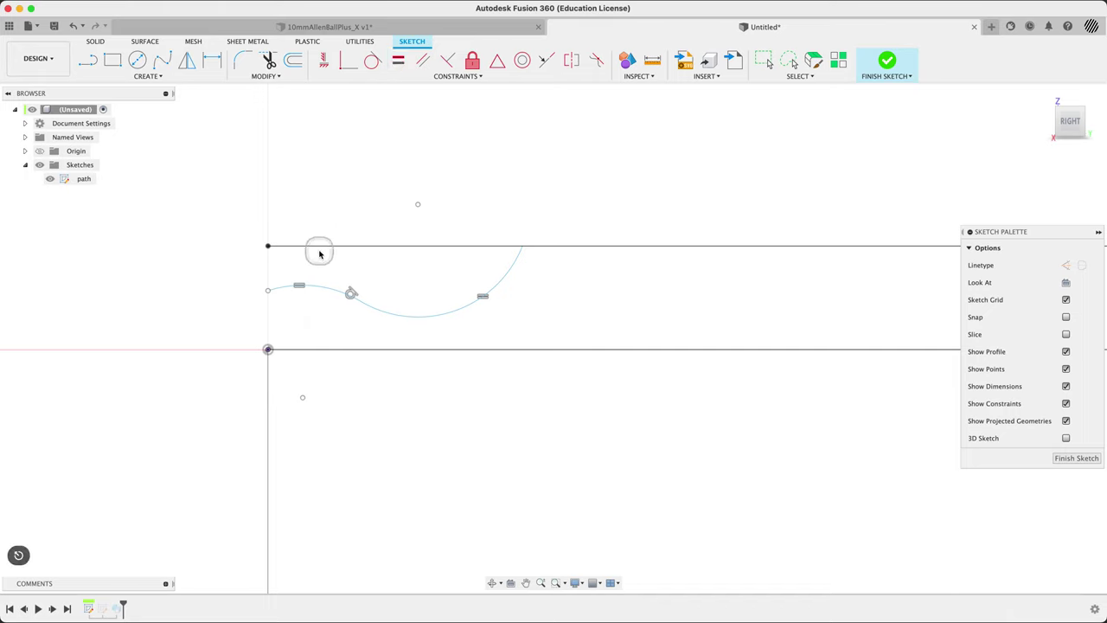
drag(320, 291, 317, 252)
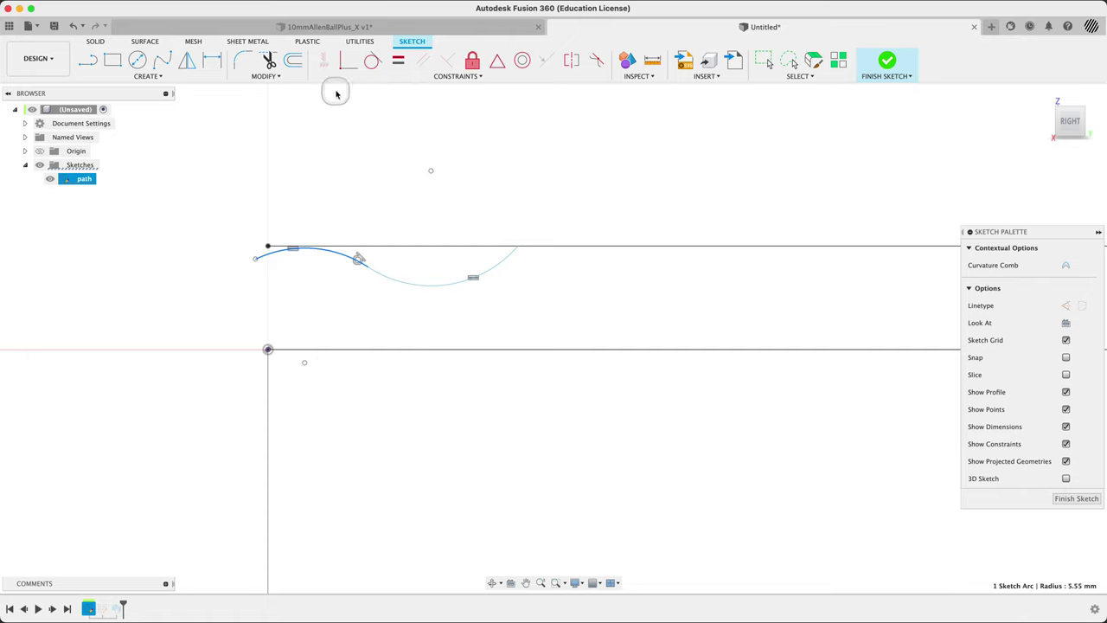
Vertically align the arc chain's left endpoint with the sketch origin below it.
click(358, 169)
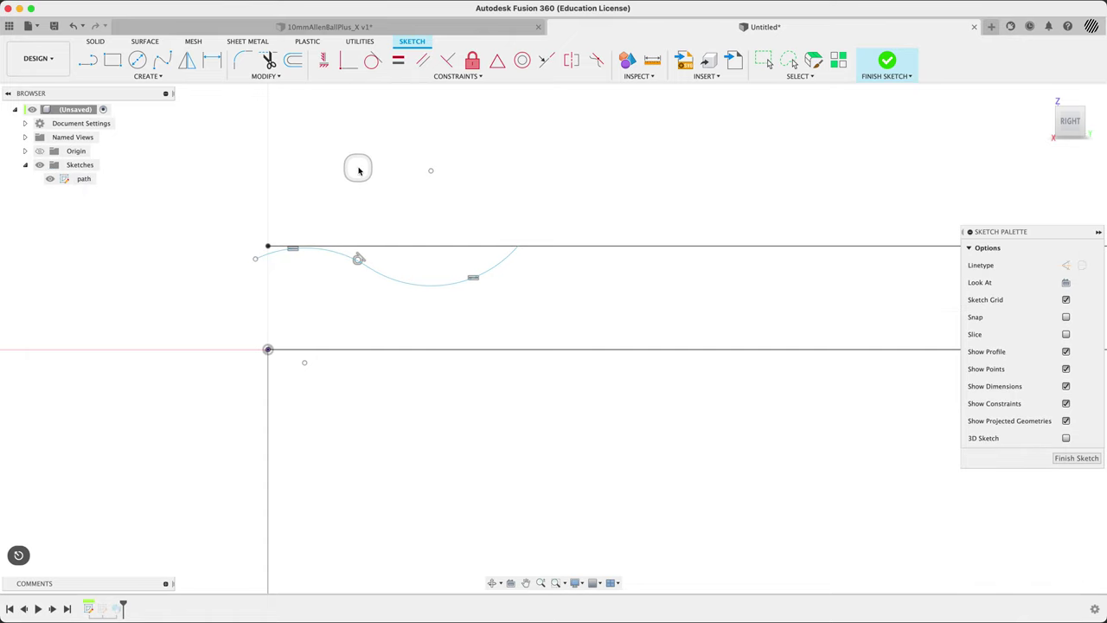
click(323, 63)
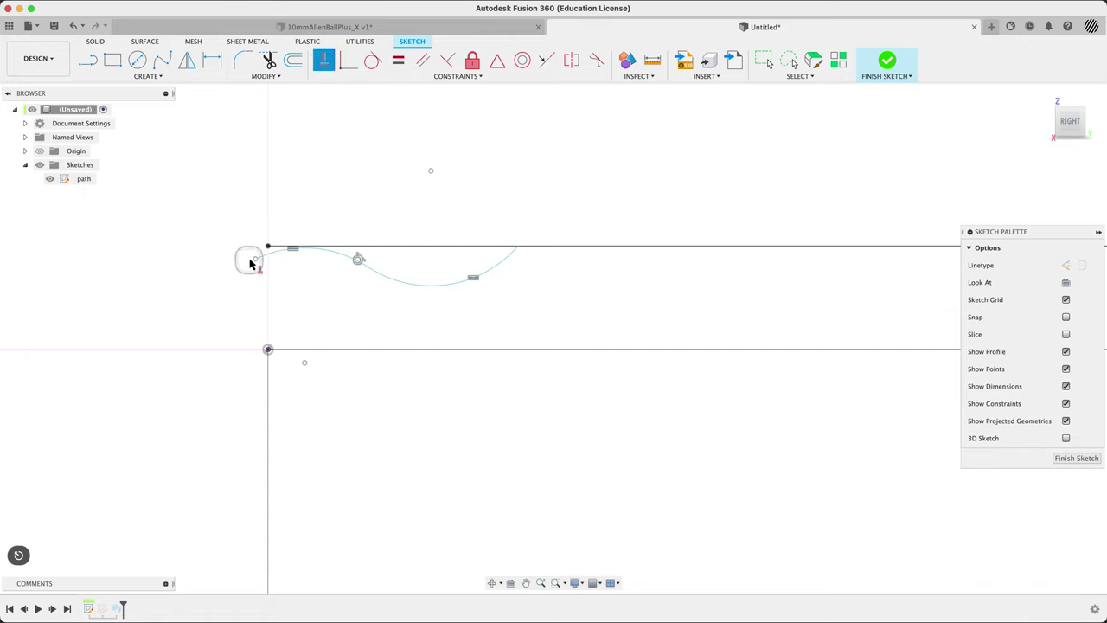
click(268, 351)
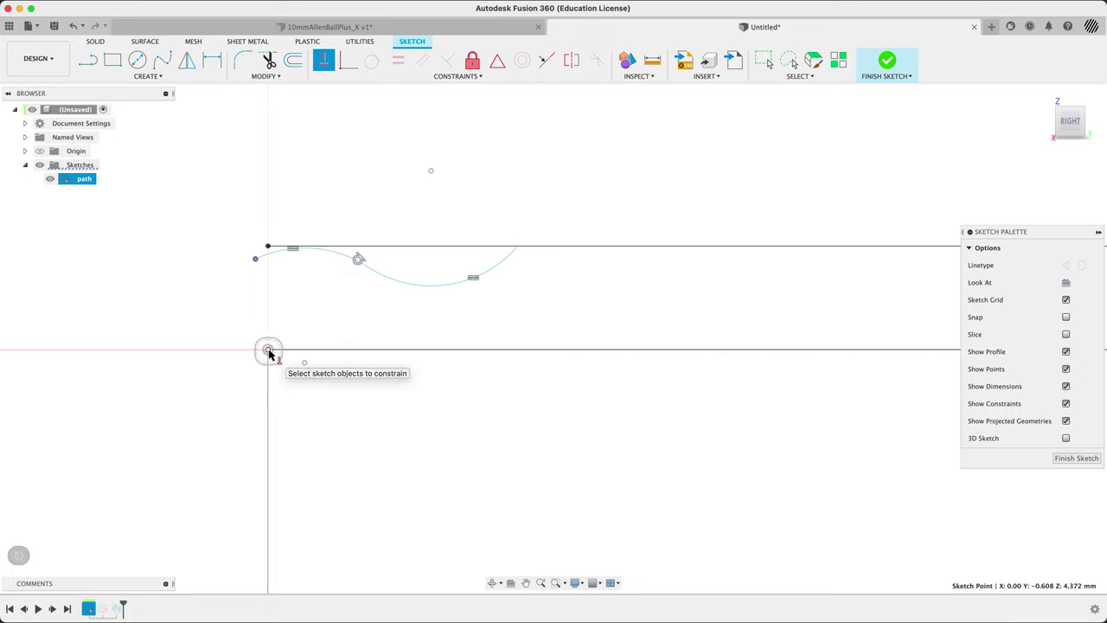
click(256, 258)
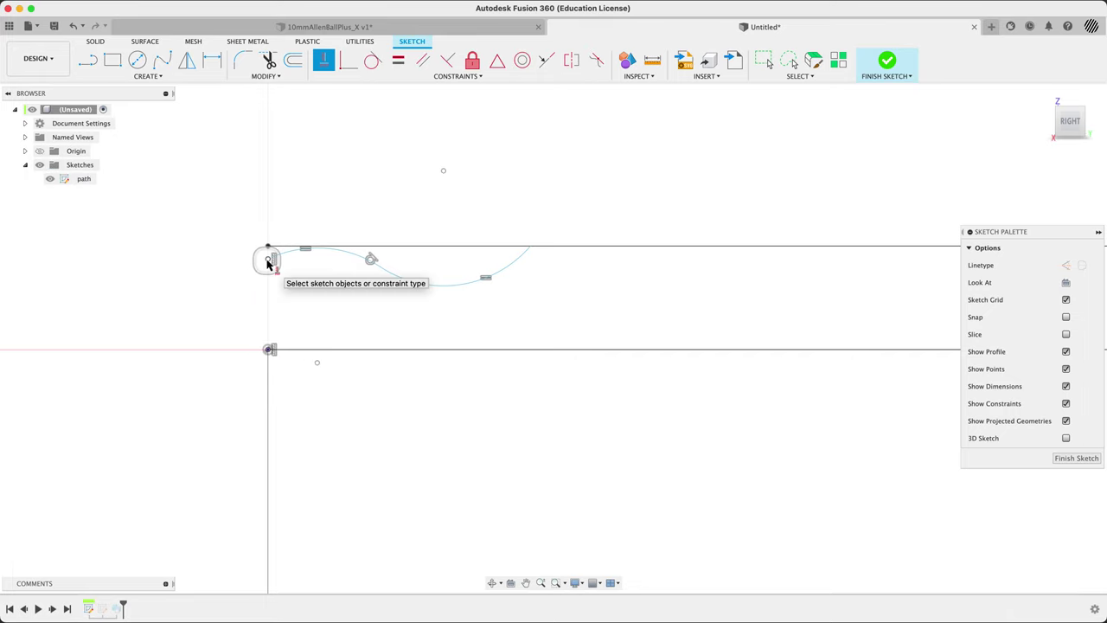
mouse_move(250, 269)
shift+middle_down()
mouse_move(274, 300)
mouse_move(277, 259)
shift+middle_up()
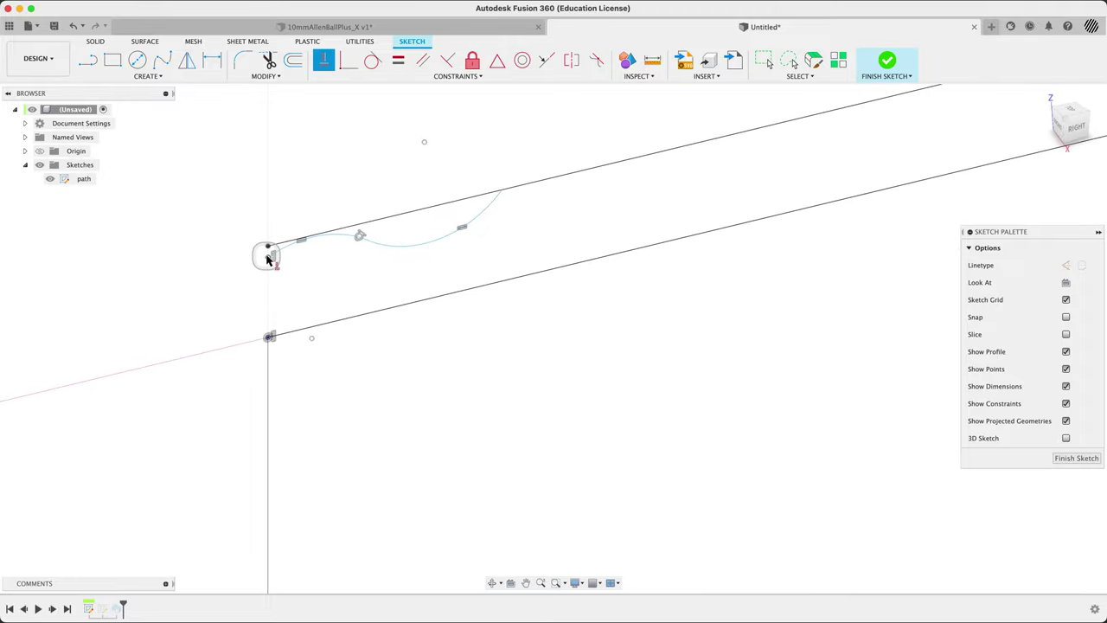
click(514, 27)
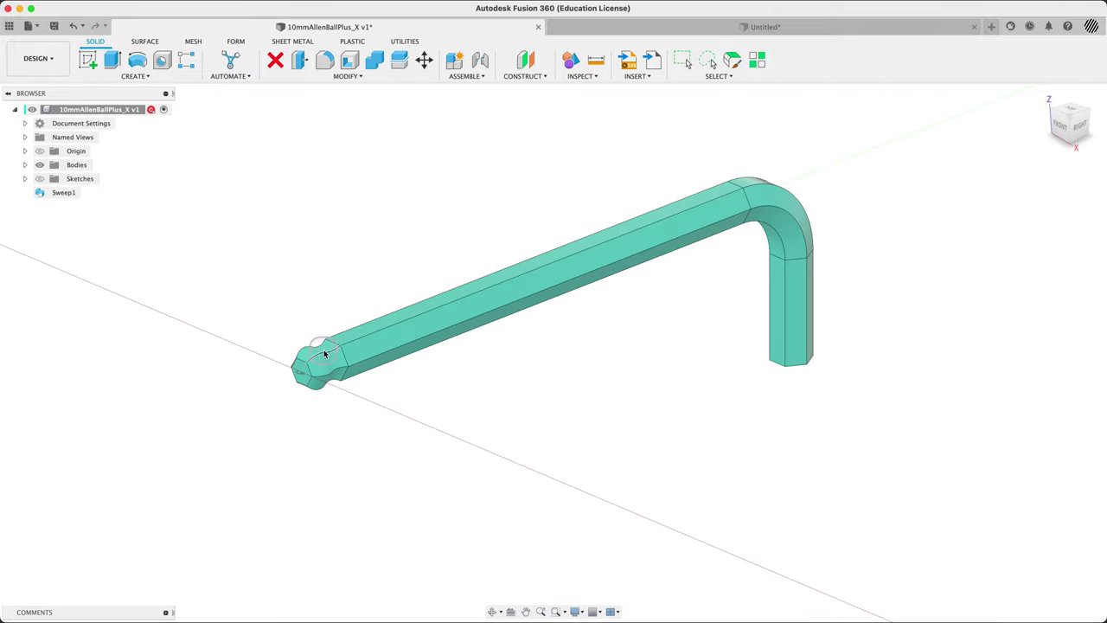
scroll(304, 364, up, 5)
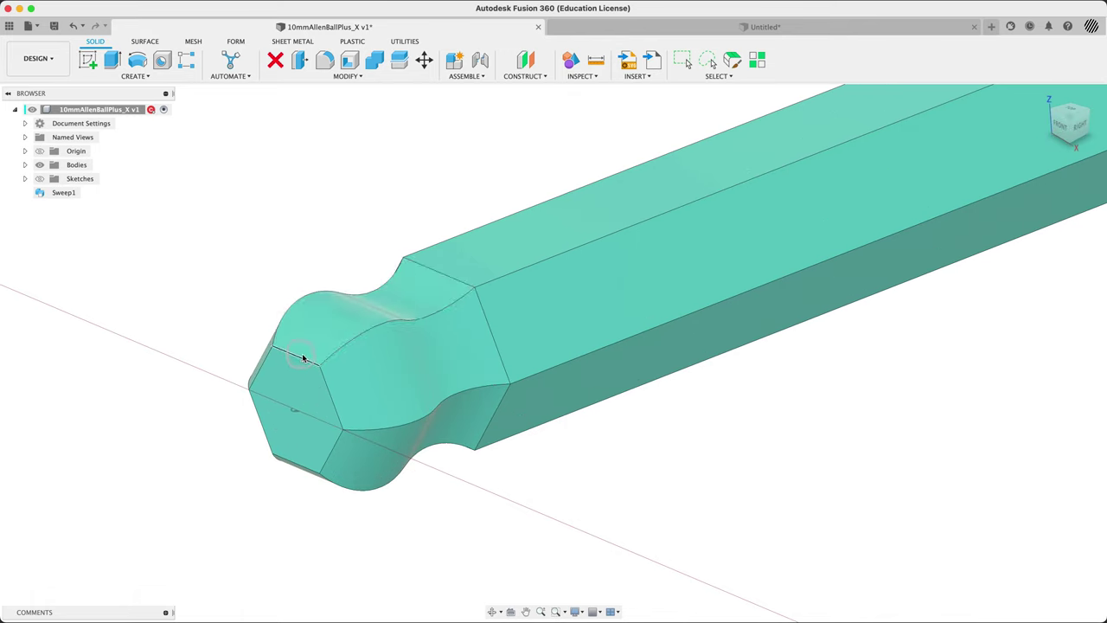
click(639, 27)
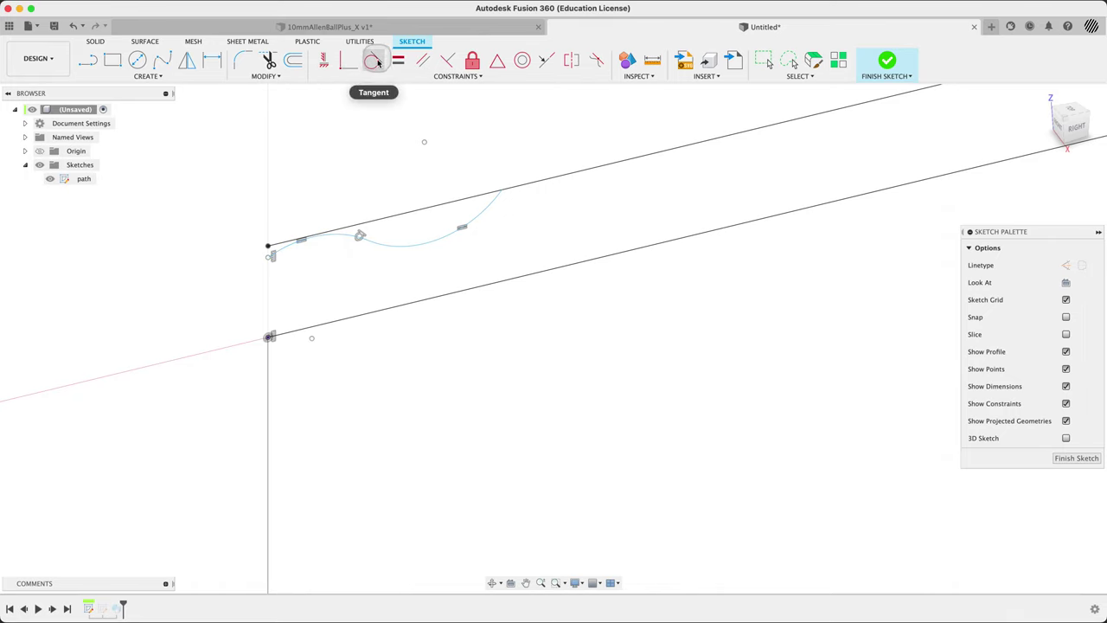
Make the loose point coincident with the lower line.
click(347, 61)
click(311, 338)
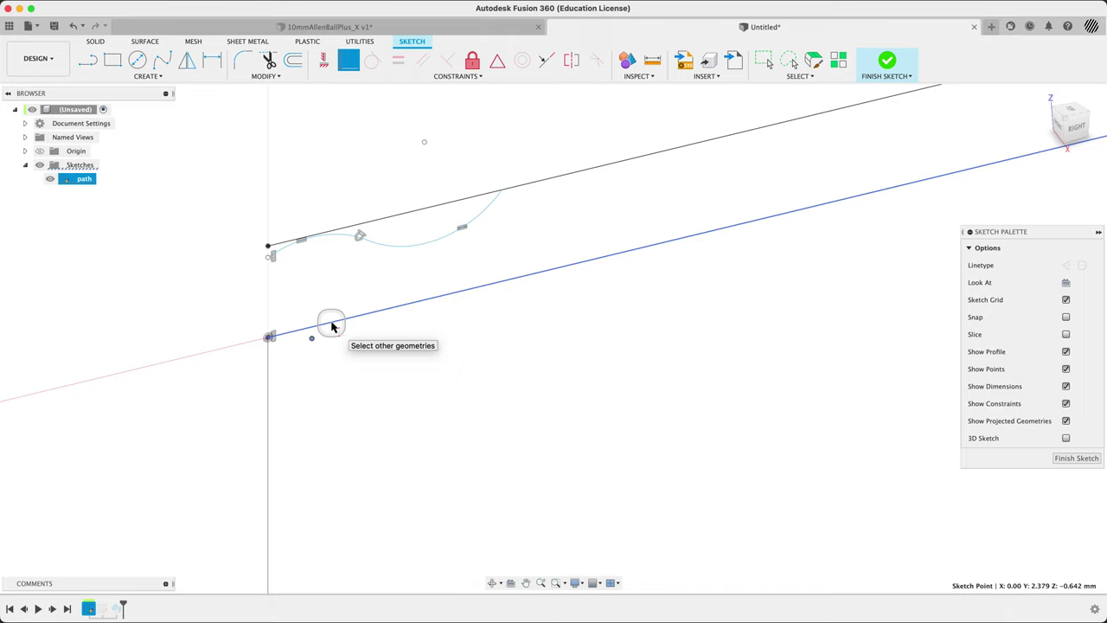
click(332, 325)
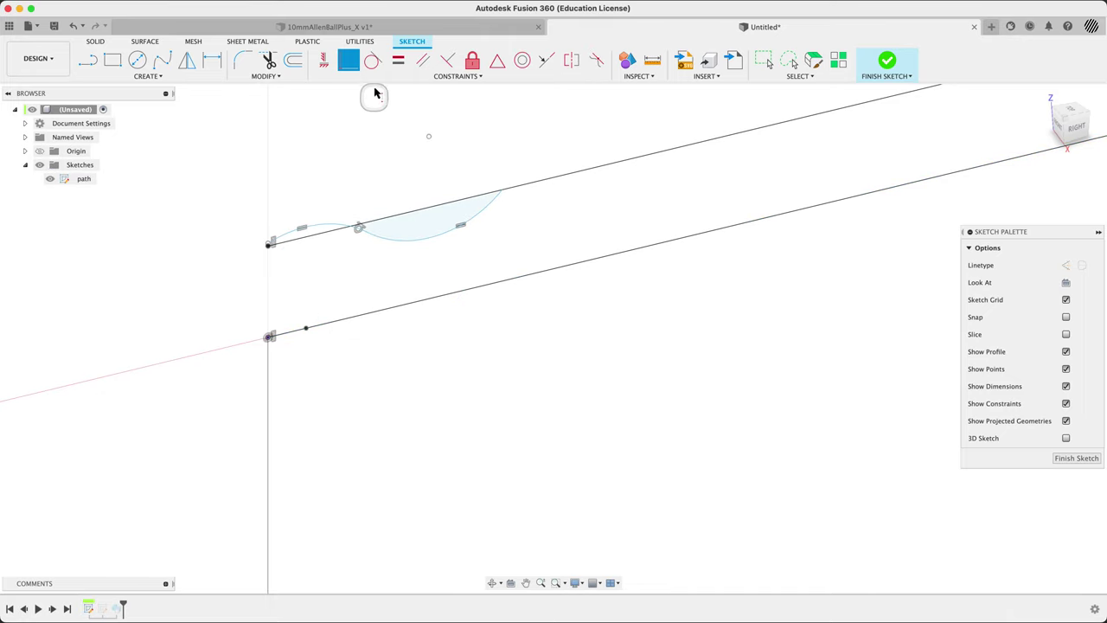
Make the curve tangent to the upper line at its start.
click(373, 60)
click(317, 226)
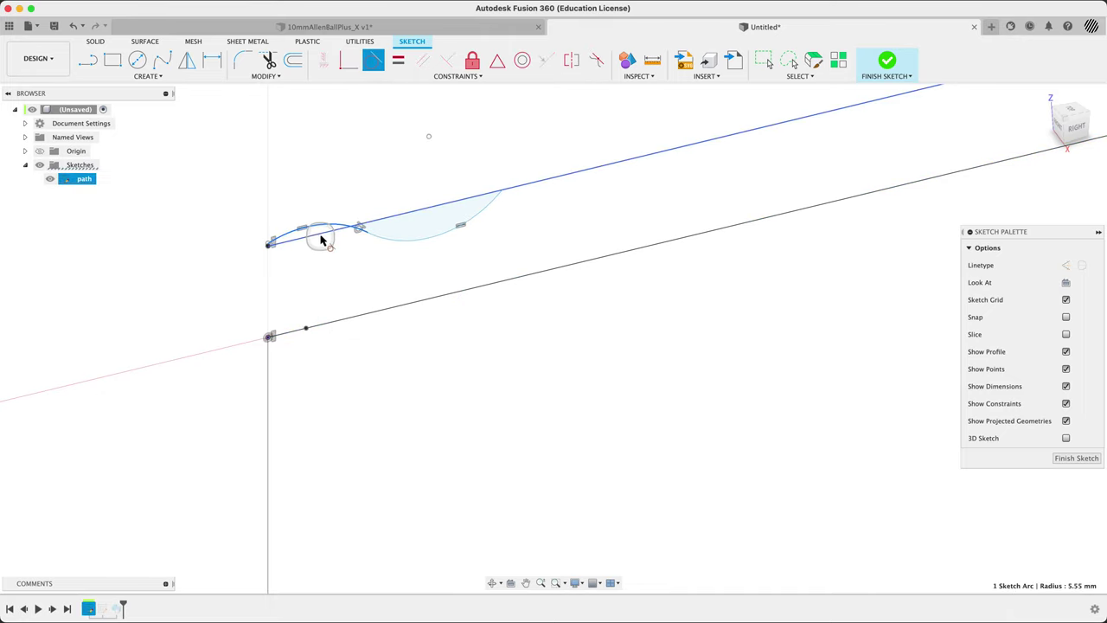
click(319, 237)
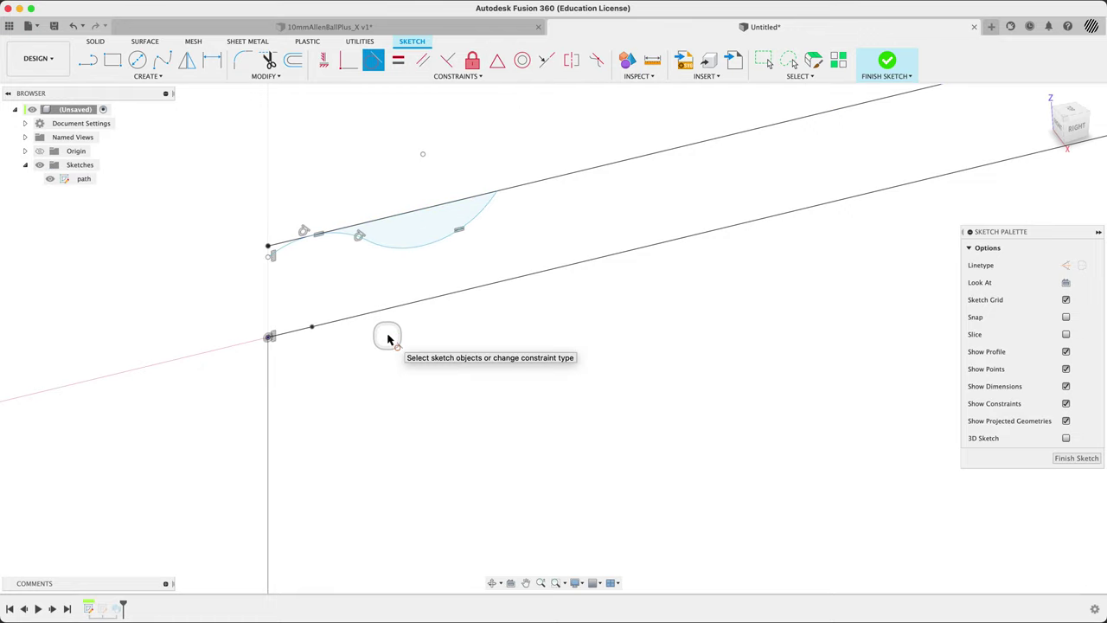
mouse_move(470, 408)
shift+middle_down()
mouse_move(437, 369)
mouse_move(476, 387)
mouse_move(501, 378)
mouse_move(485, 391)
mouse_move(489, 400)
mouse_move(504, 367)
mouse_move(494, 381)
mouse_move(504, 389)
mouse_move(485, 386)
mouse_move(499, 388)
mouse_move(500, 375)
mouse_move(495, 387)
mouse_move(478, 337)
shift+middle_up()
key(t)
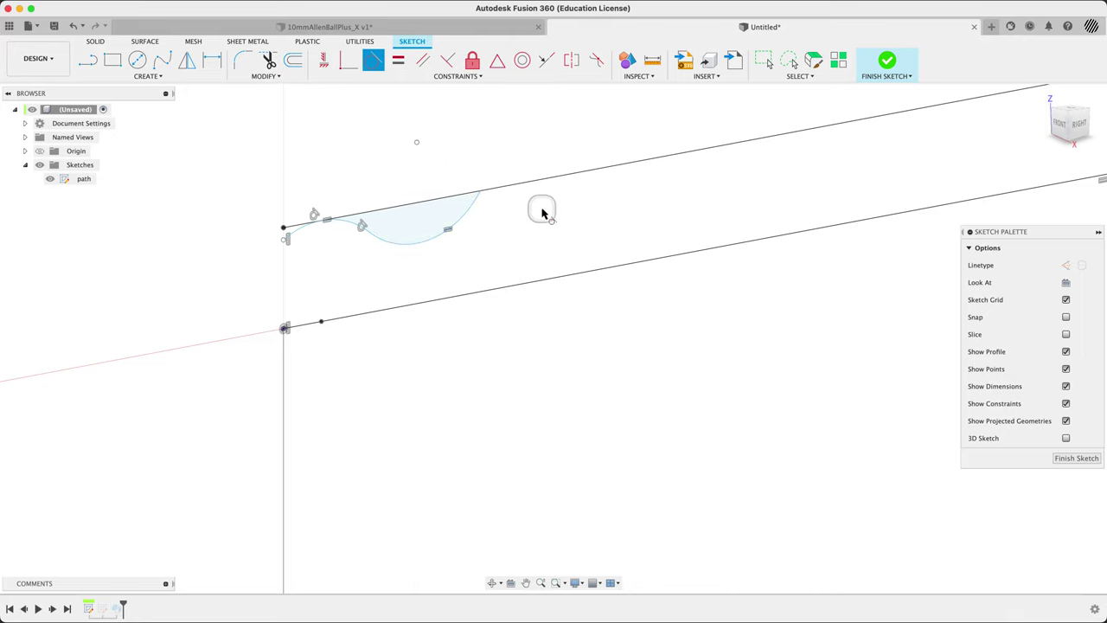
click(1080, 130)
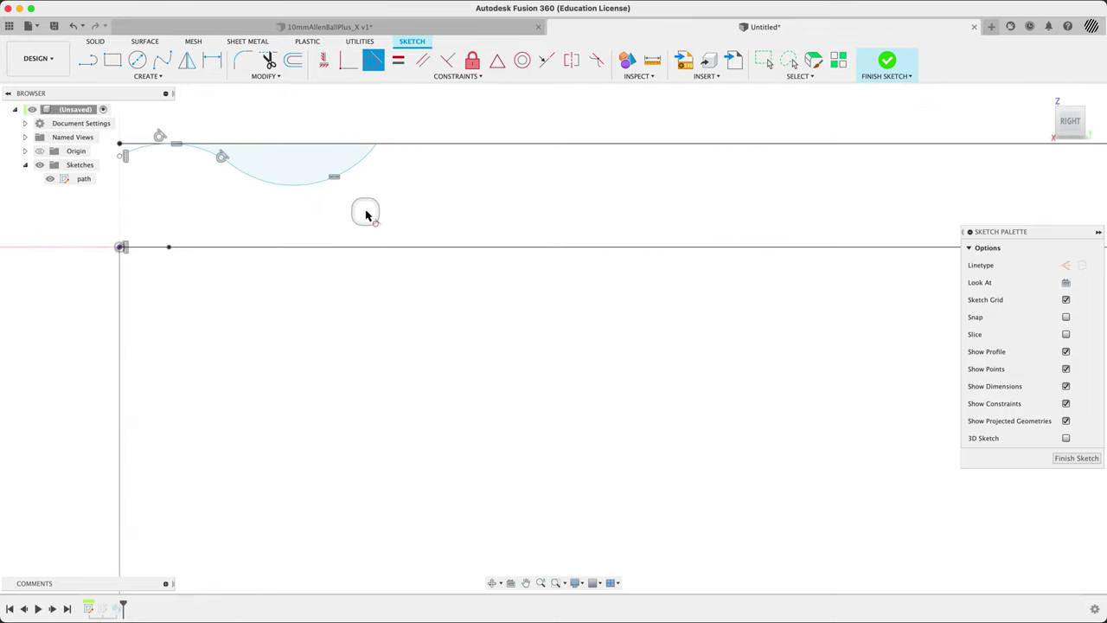
scroll(545, 190, up, 4)
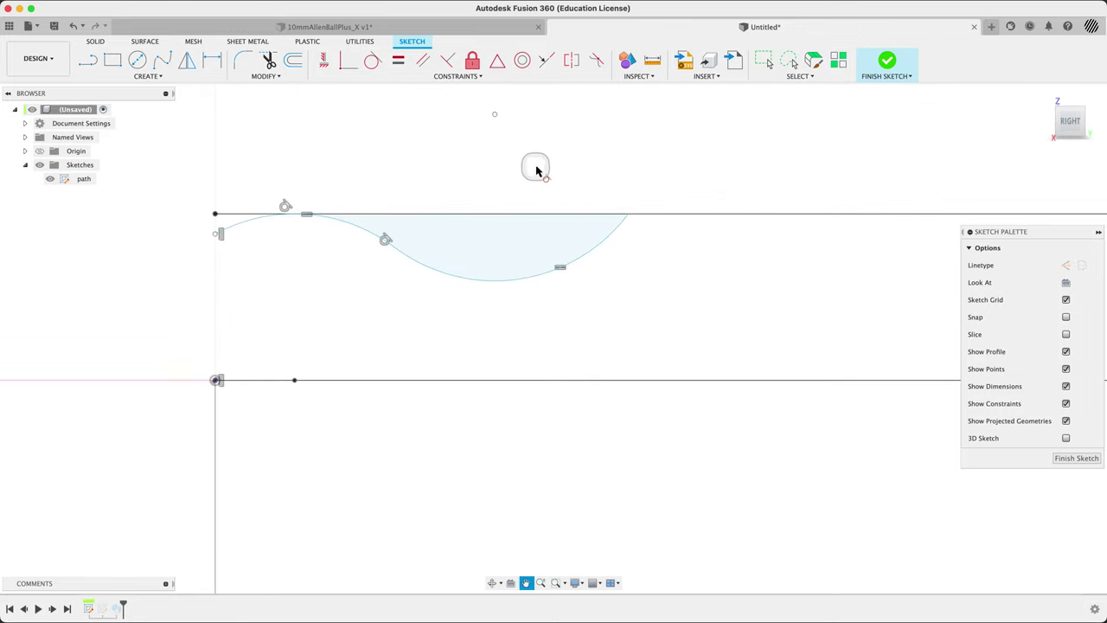
key(Escape)
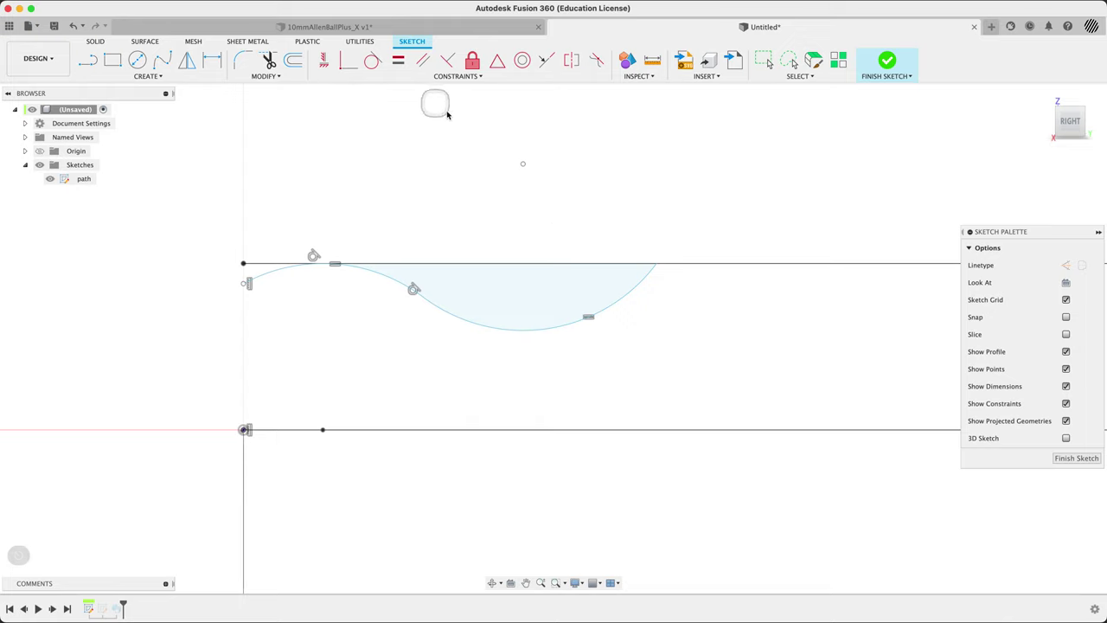
Place a sketch point at the curve's lowest spot.
key(s)
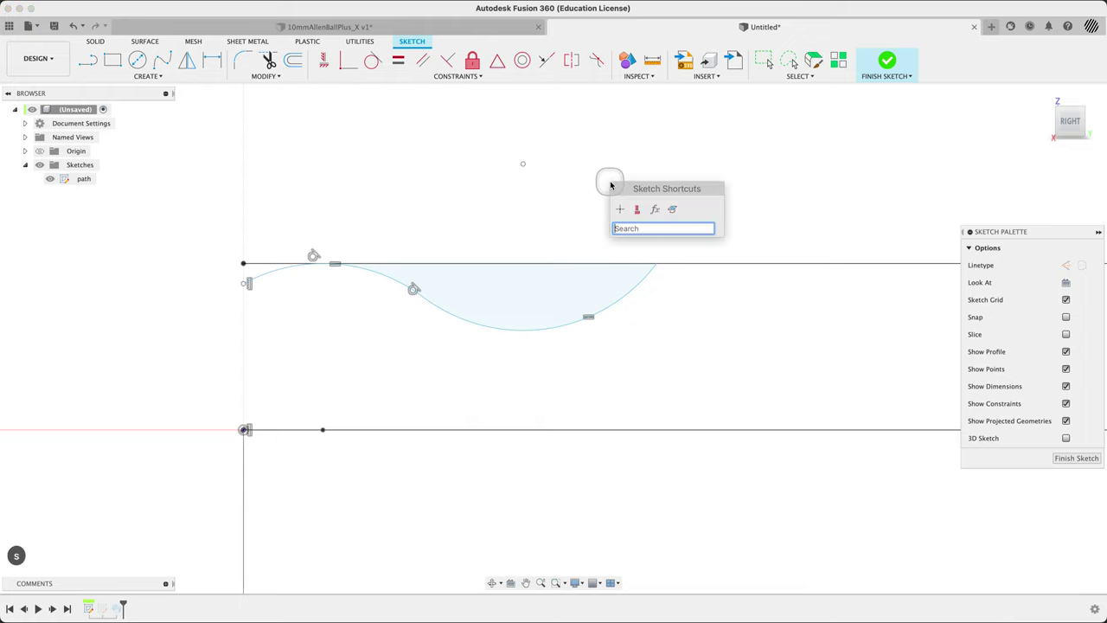
click(656, 228)
text(point)
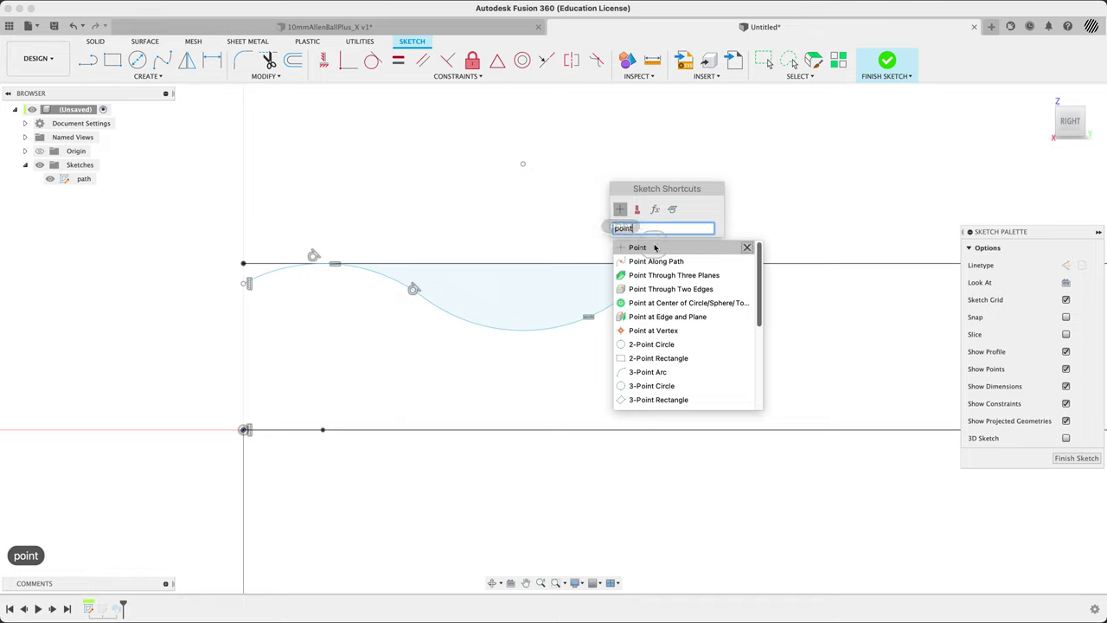
click(655, 247)
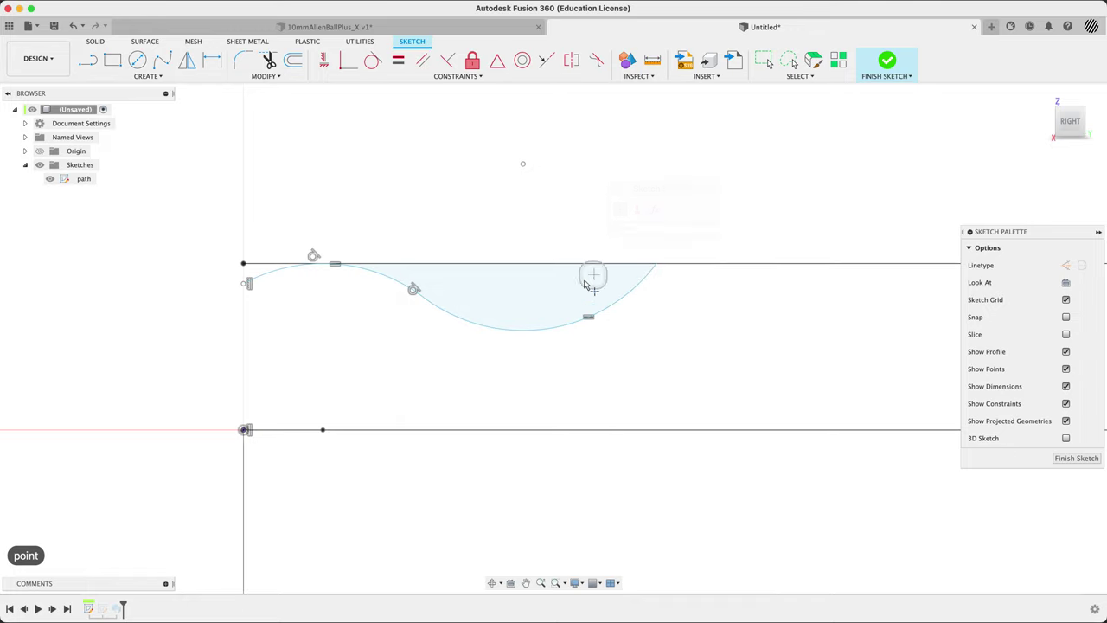
click(537, 331)
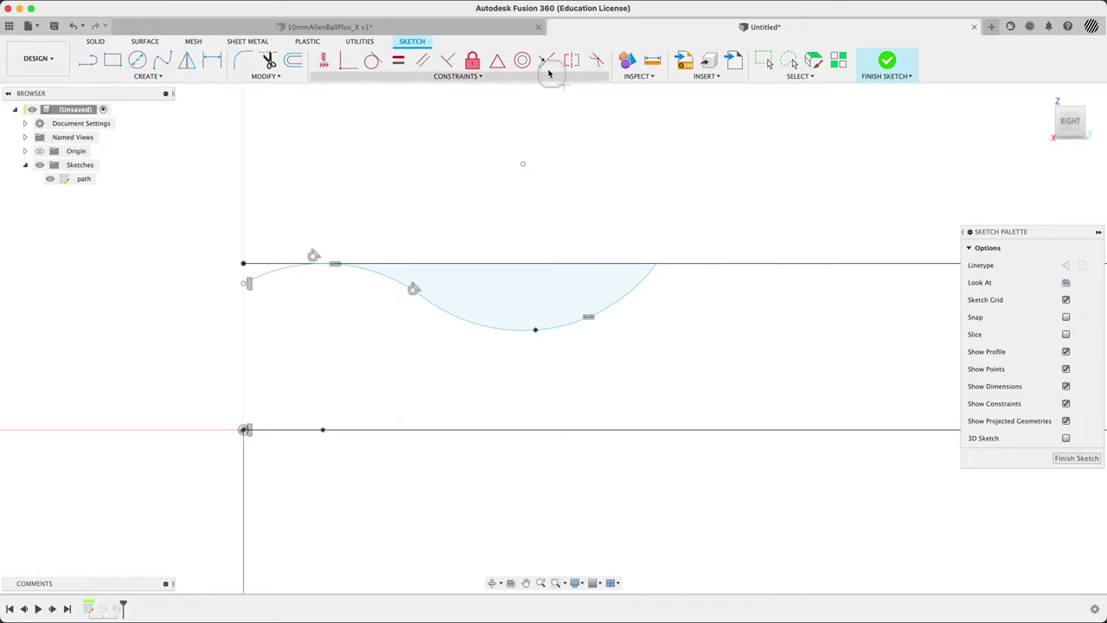
Vertically align that bottom point directly under the lone point above the sketch.
click(324, 60)
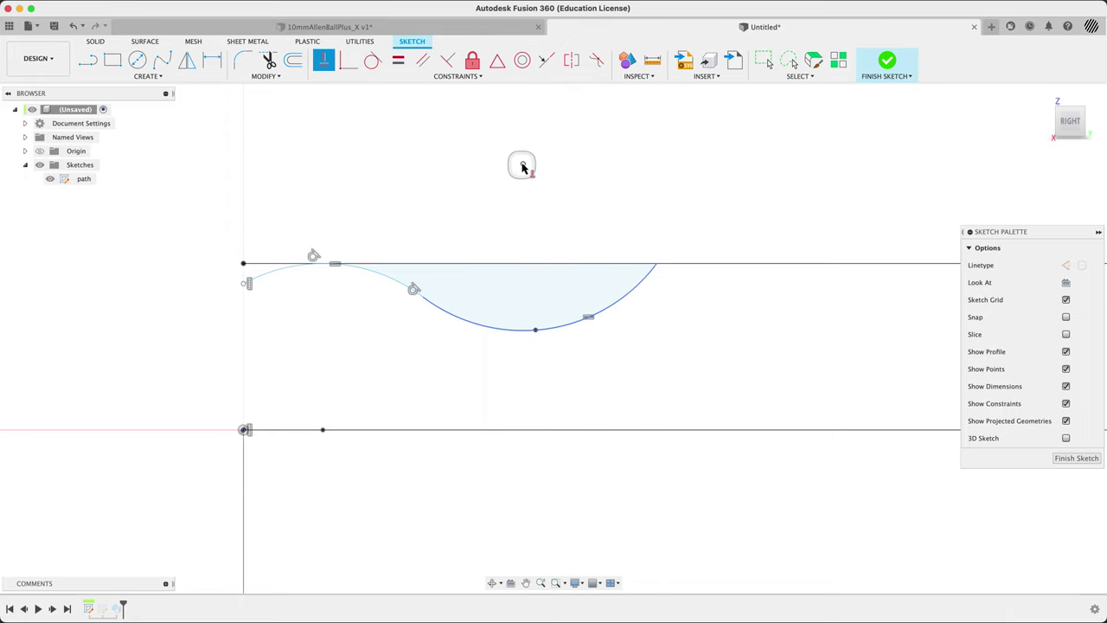
click(522, 163)
click(536, 332)
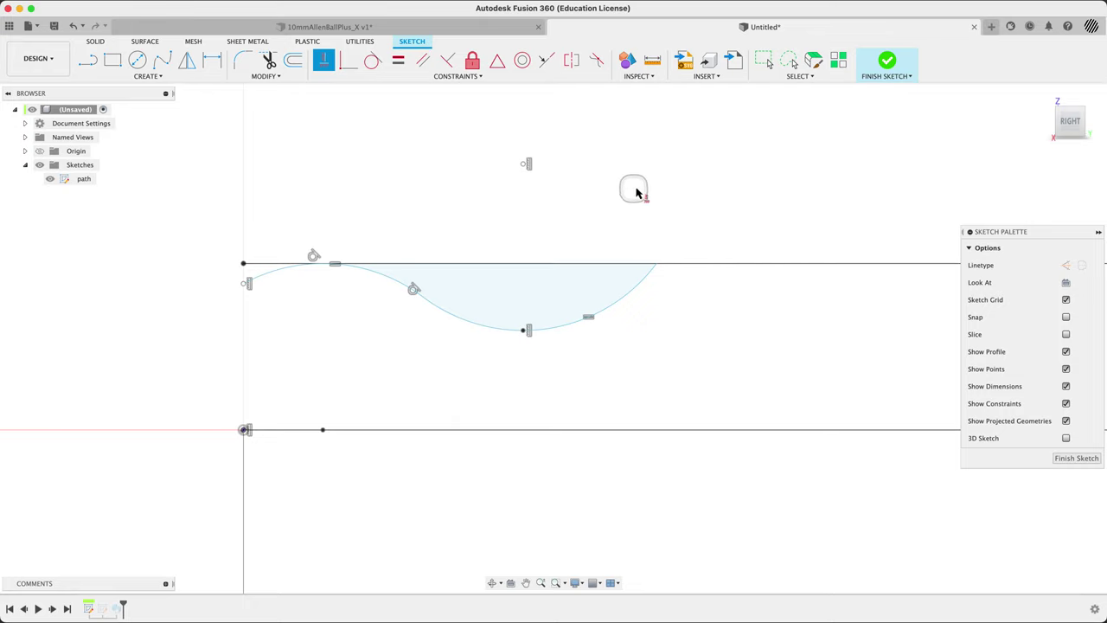
key(d)
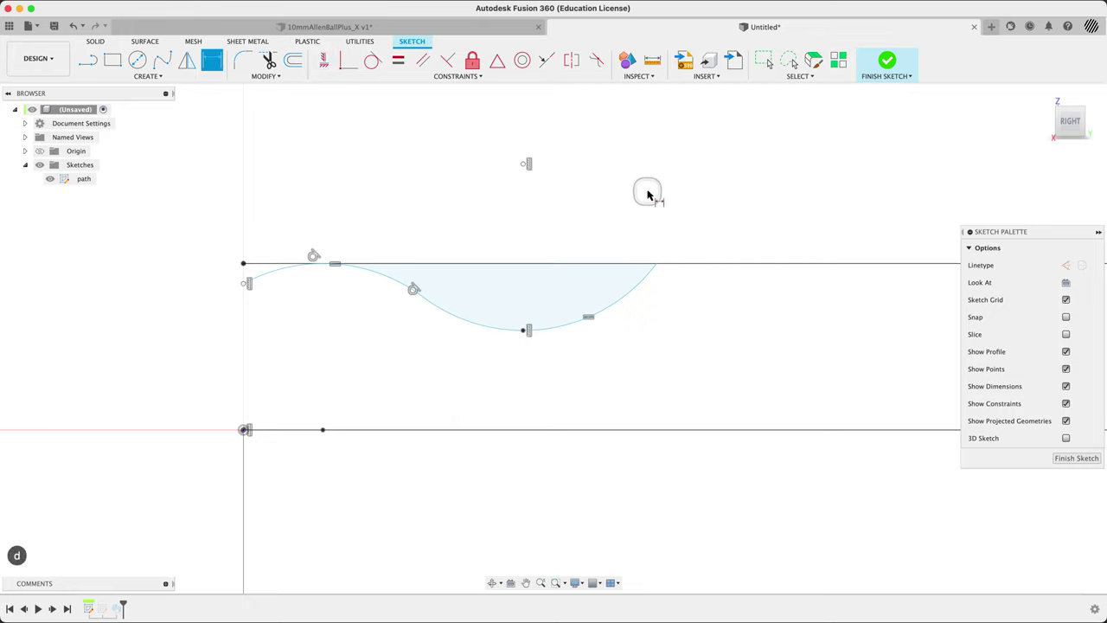
Dimension the curve's low point above the lower line as (base/2)-1, giving 4.00 mm.
click(524, 333)
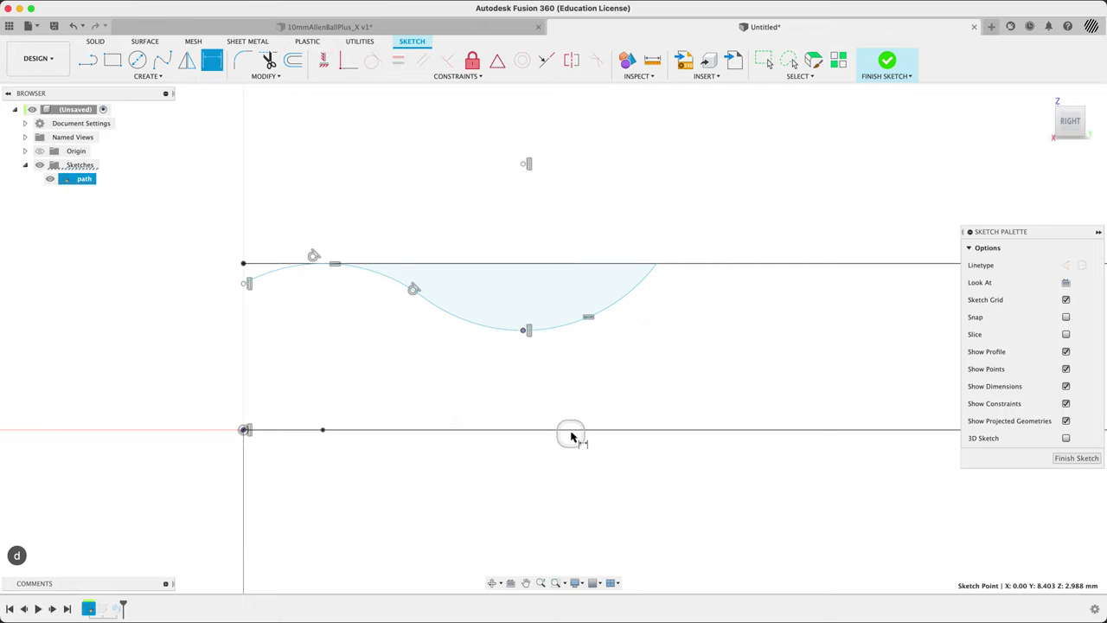
click(572, 430)
click(667, 375)
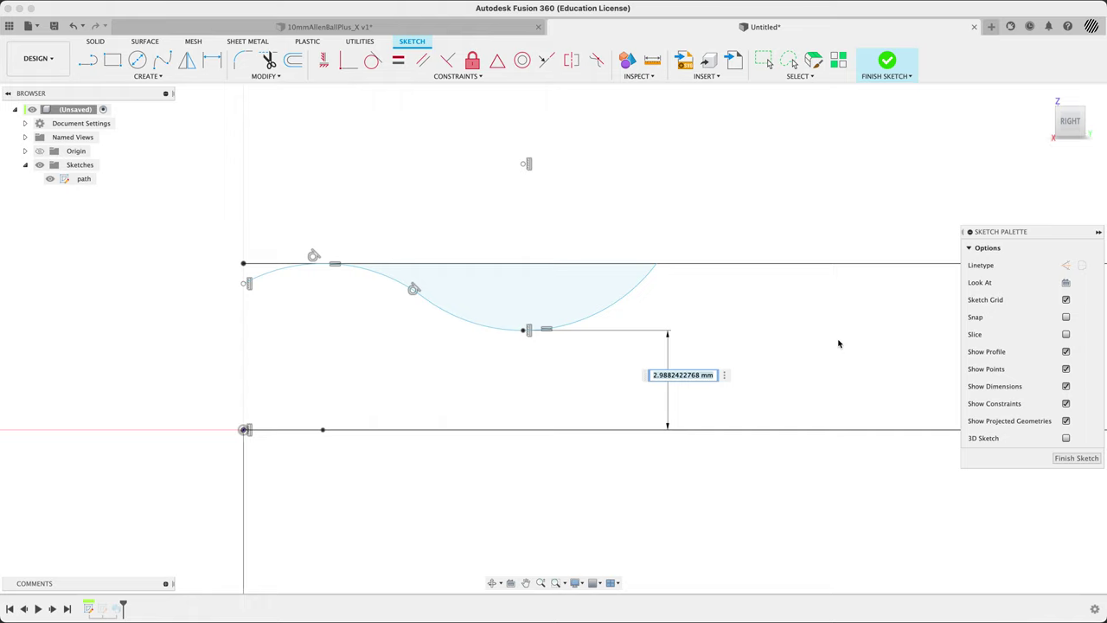
text(base)
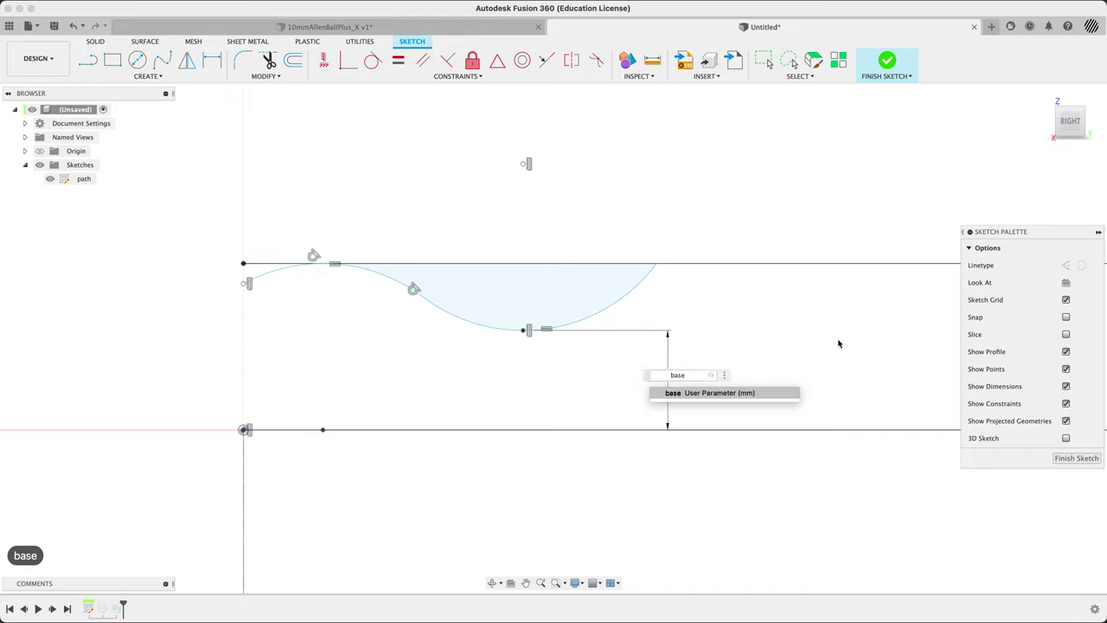
text(/2)
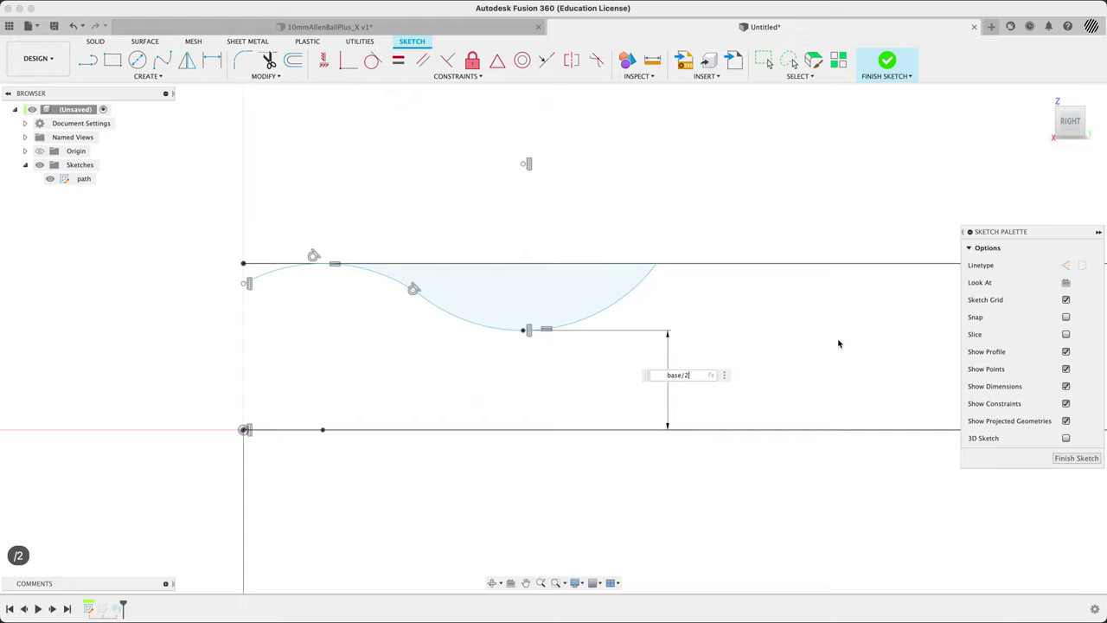
text())
key(Left)
key(Left)
key(Left)
key(Left)
key(Left)
key(Left)
key(Left)
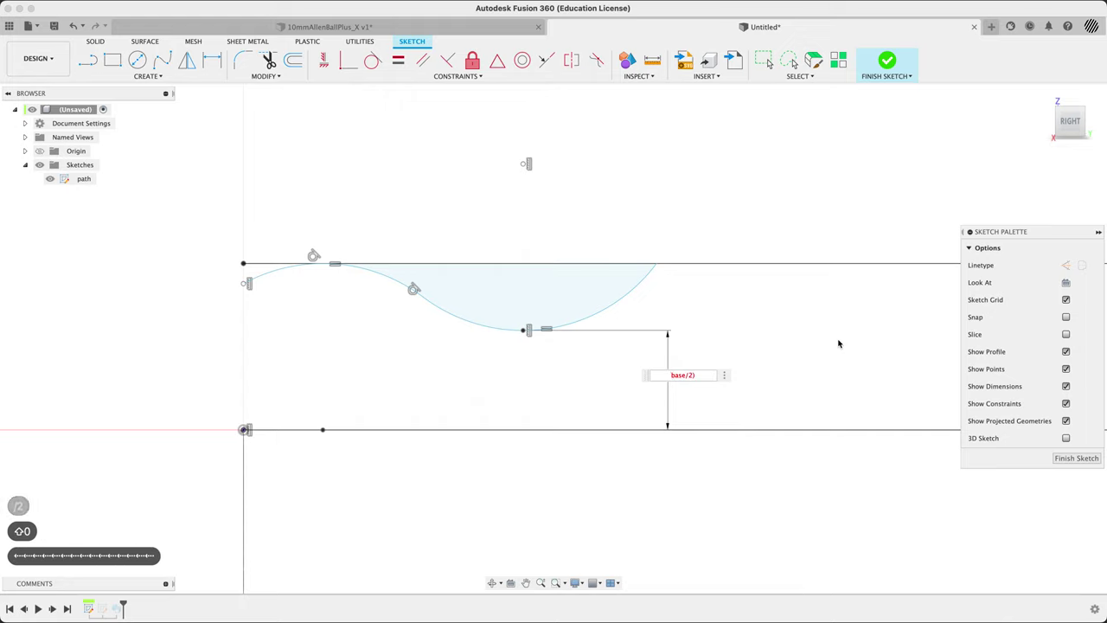
text(()
key(Right)
key(Right)
key(Right)
key(Right)
key(Right)
key(Right)
key(Right)
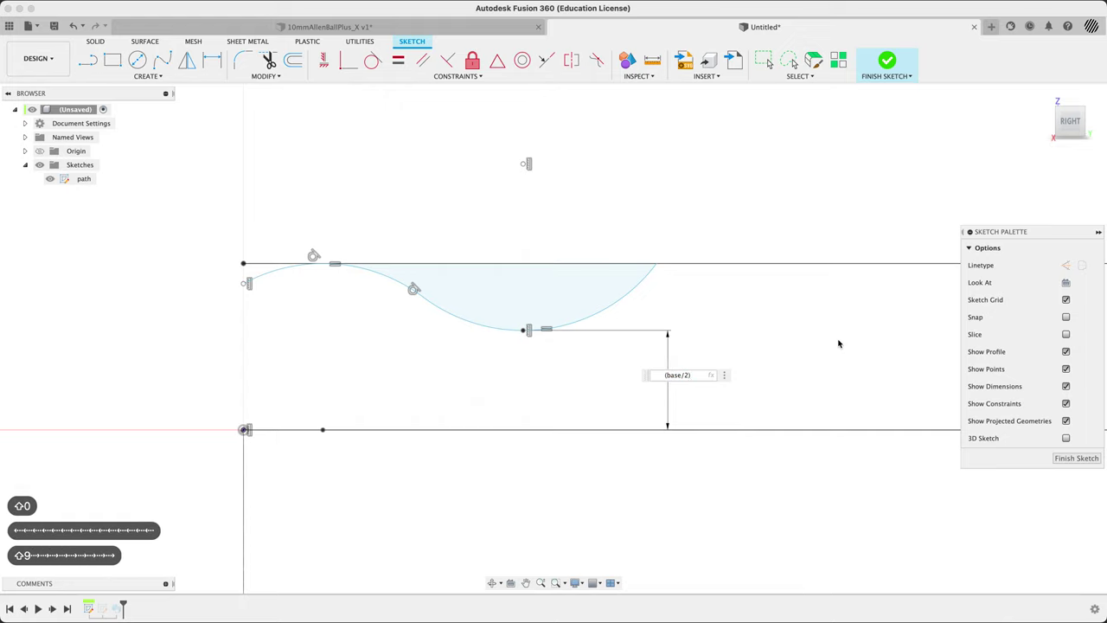
text(-1)
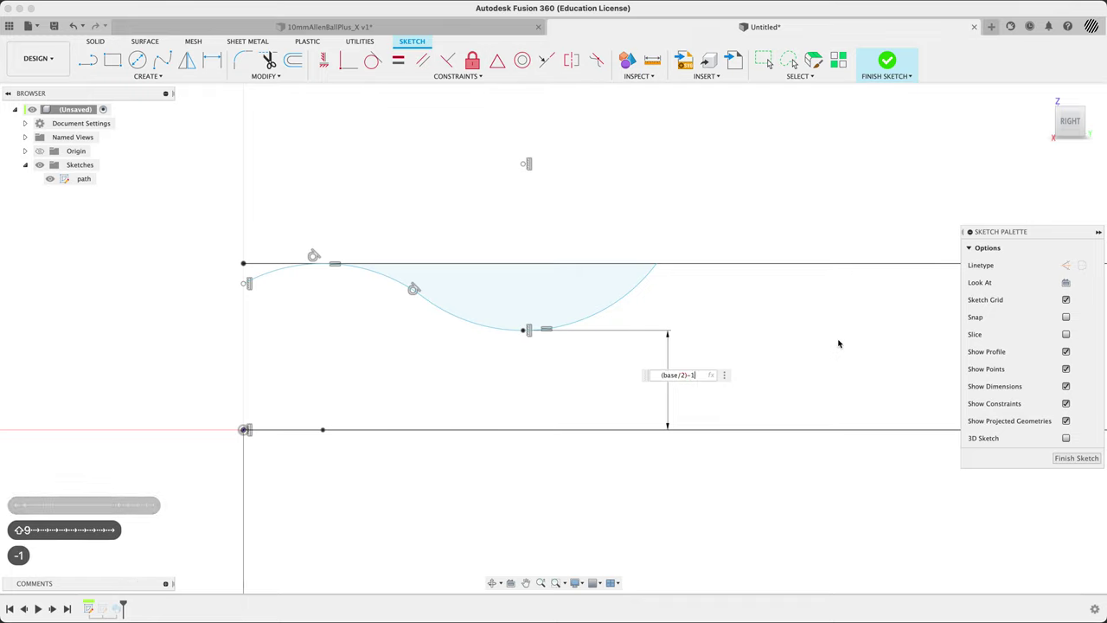
key(Return)
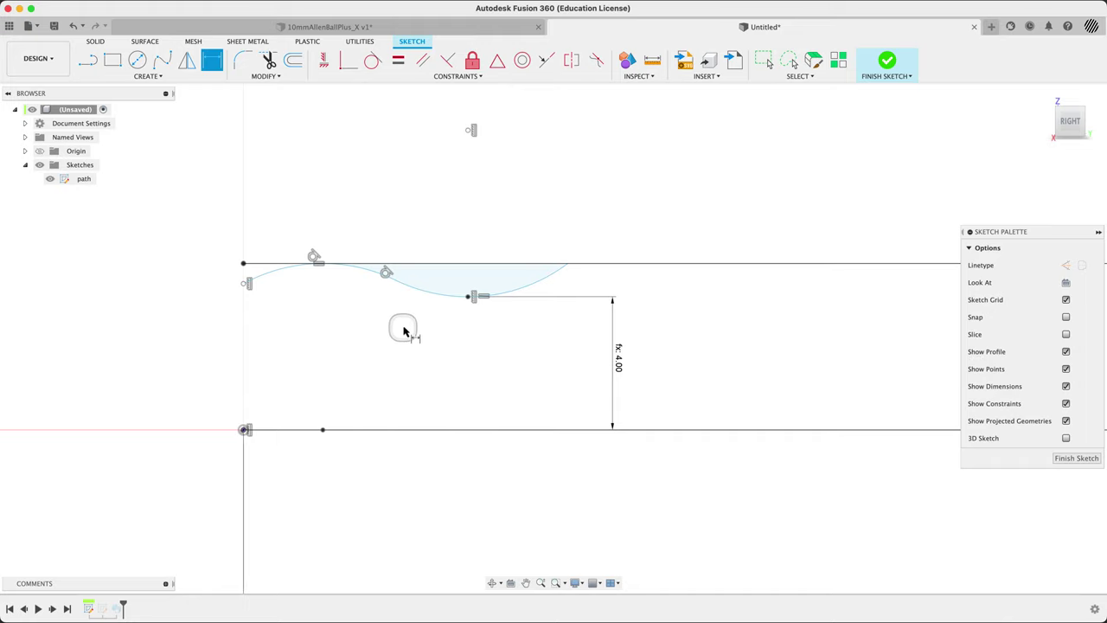
Add a driven R5.00 reference radius dimension to the left arc.
click(277, 271)
click(248, 181)
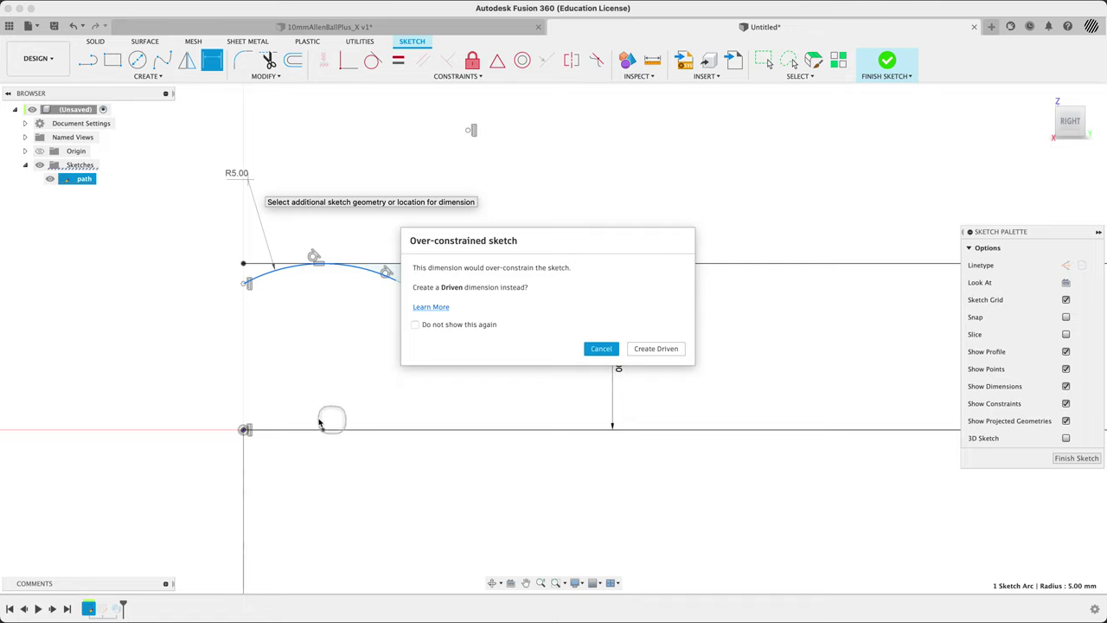
click(667, 350)
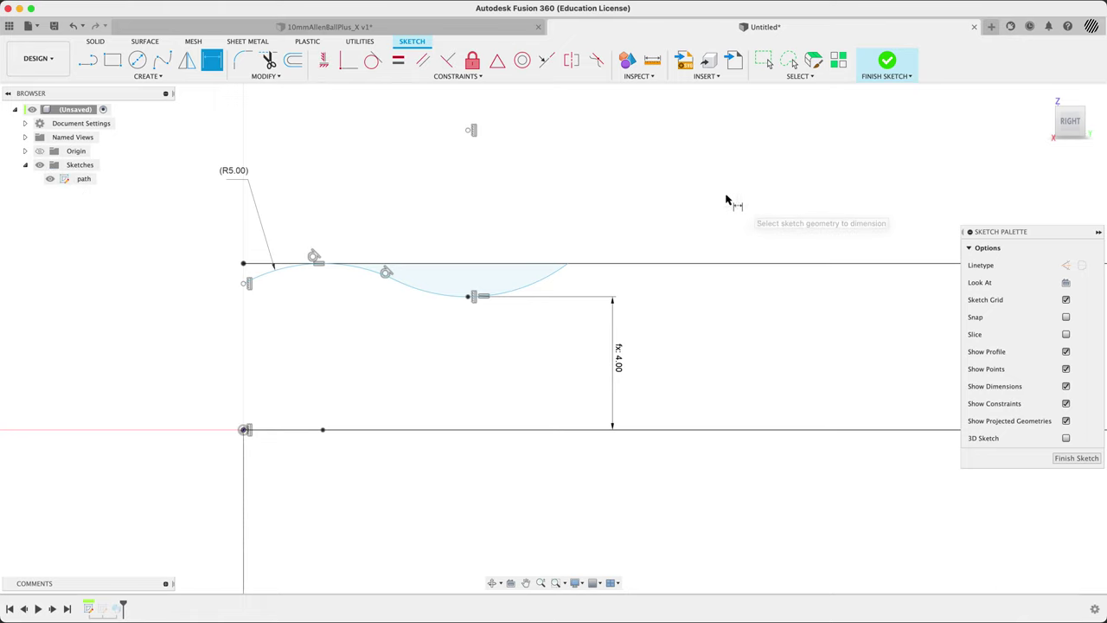
key(Escape)
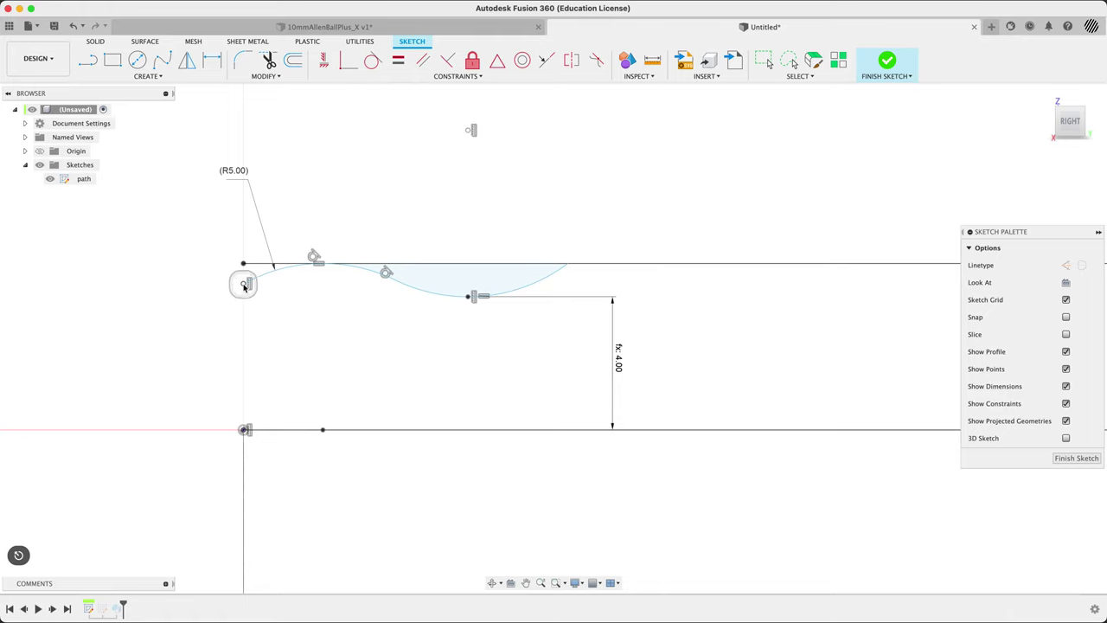
Drag the arc's left endpoint lower to reshape the curve.
mouse_move(277, 289)
mouse_down()
mouse_move(277, 259)
mouse_move(286, 292)
mouse_move(297, 272)
mouse_up()
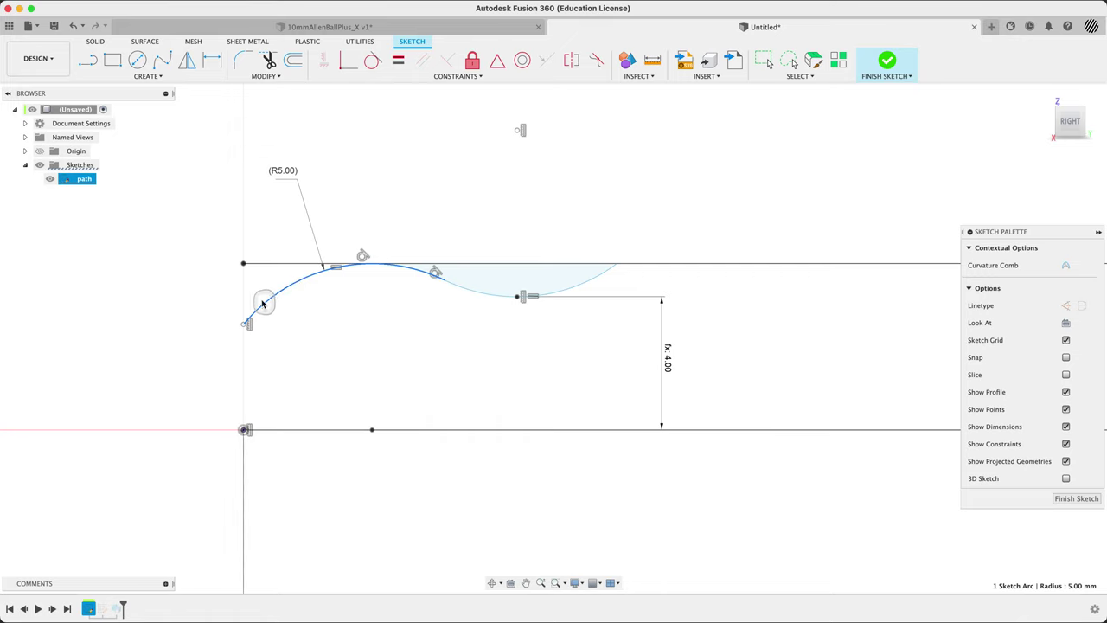
drag(263, 301, 265, 296)
click(260, 351)
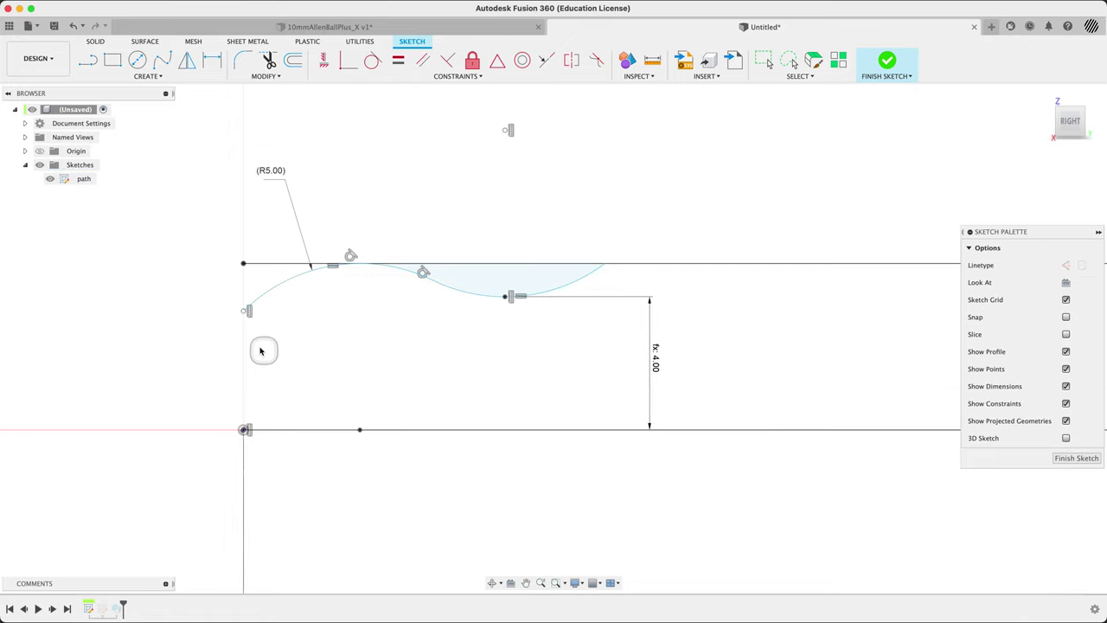
click(277, 382)
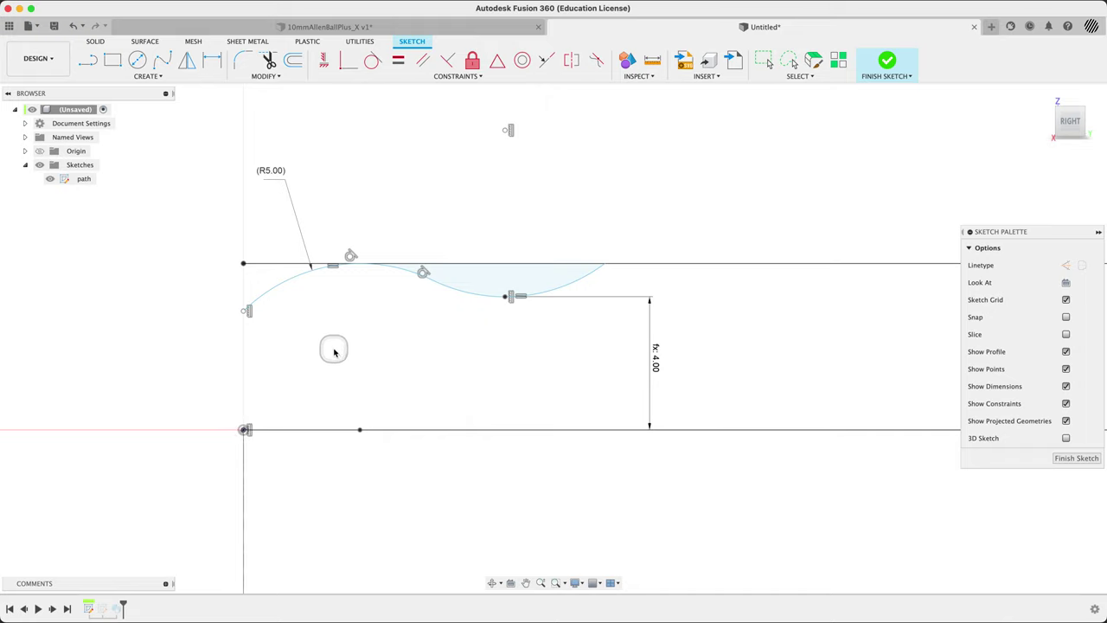
Dimension the curve's left endpoint height above the origin as base/3 (3.333 mm).
key(d)
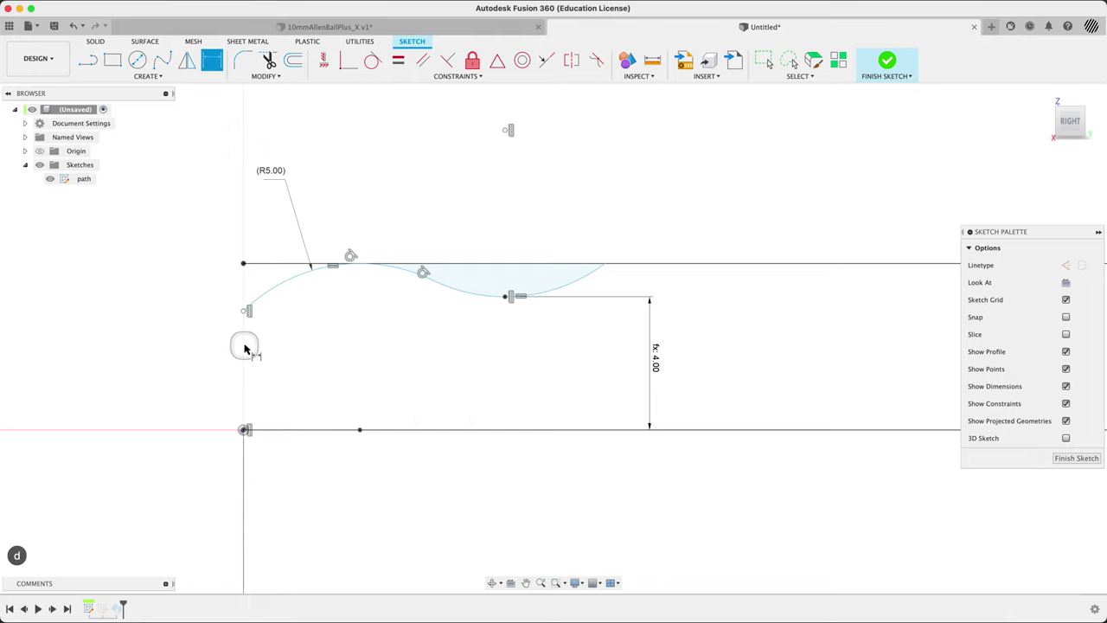
click(243, 313)
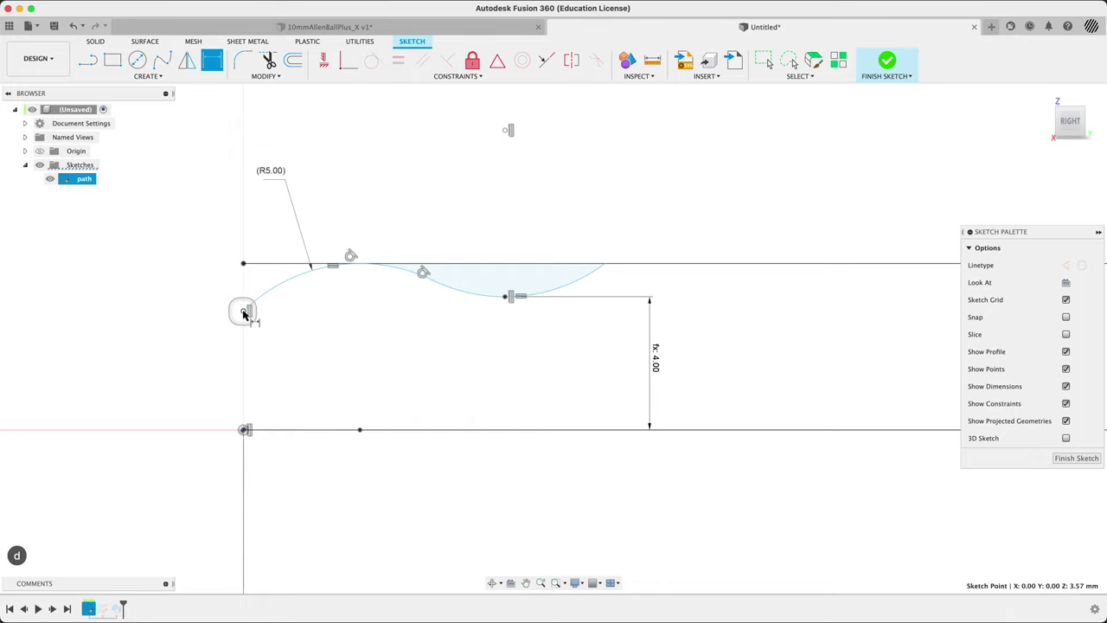
click(246, 429)
click(173, 381)
text(b)
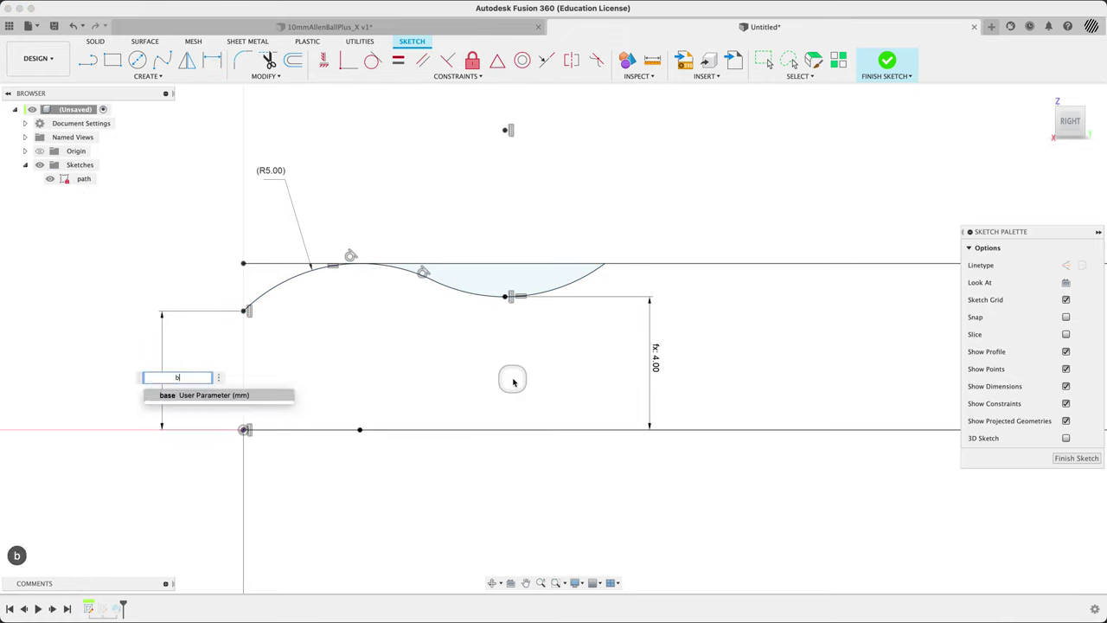
text(ase/3)
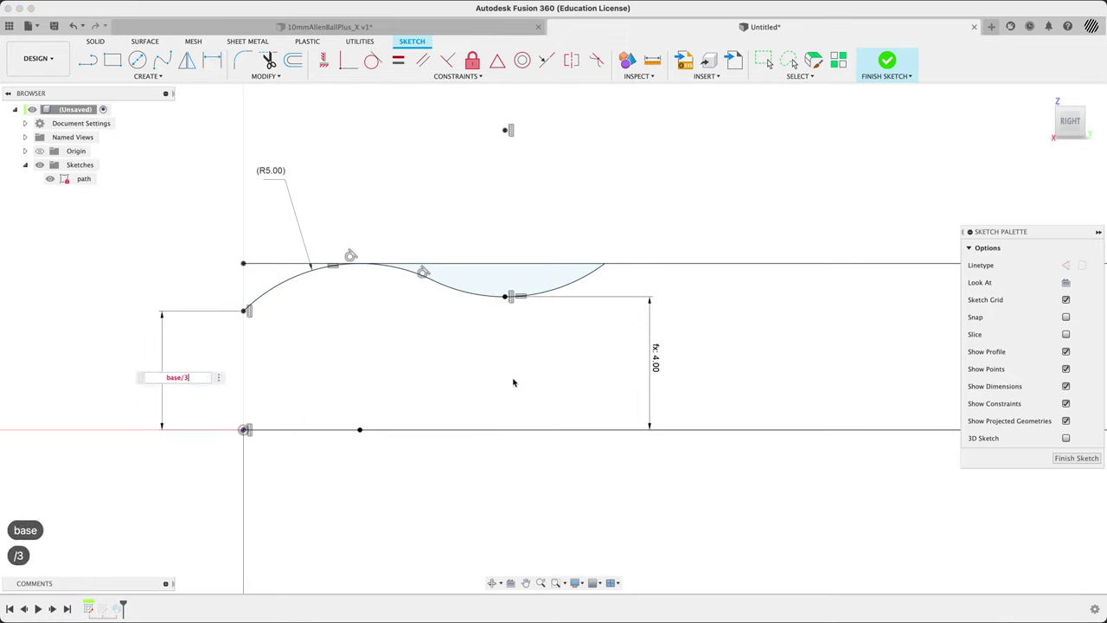
key(Return)
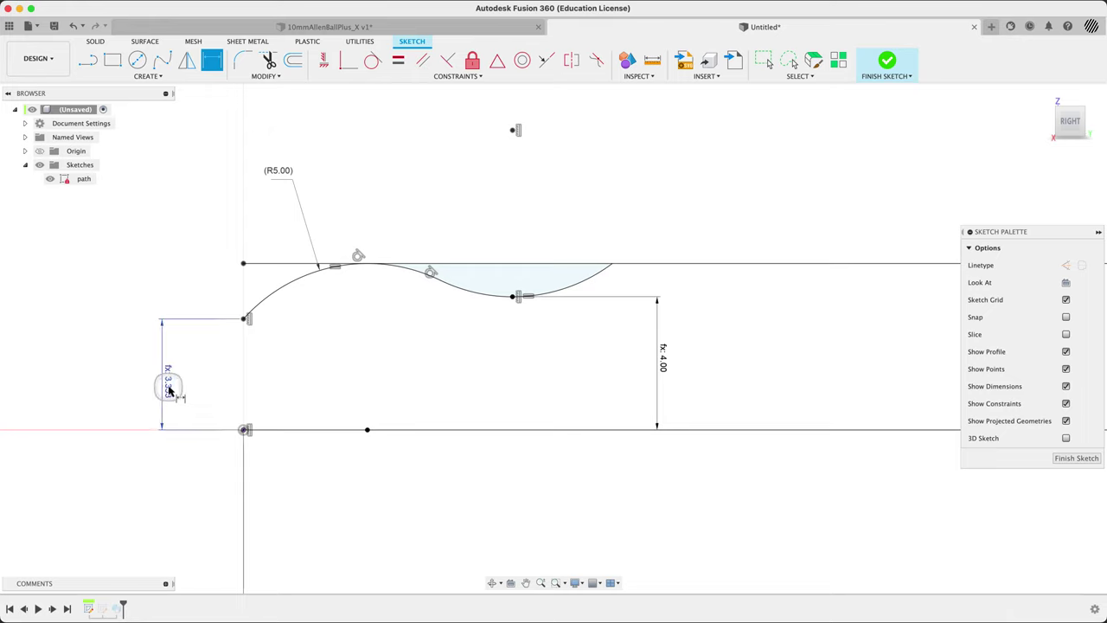
mouse_move(169, 391)
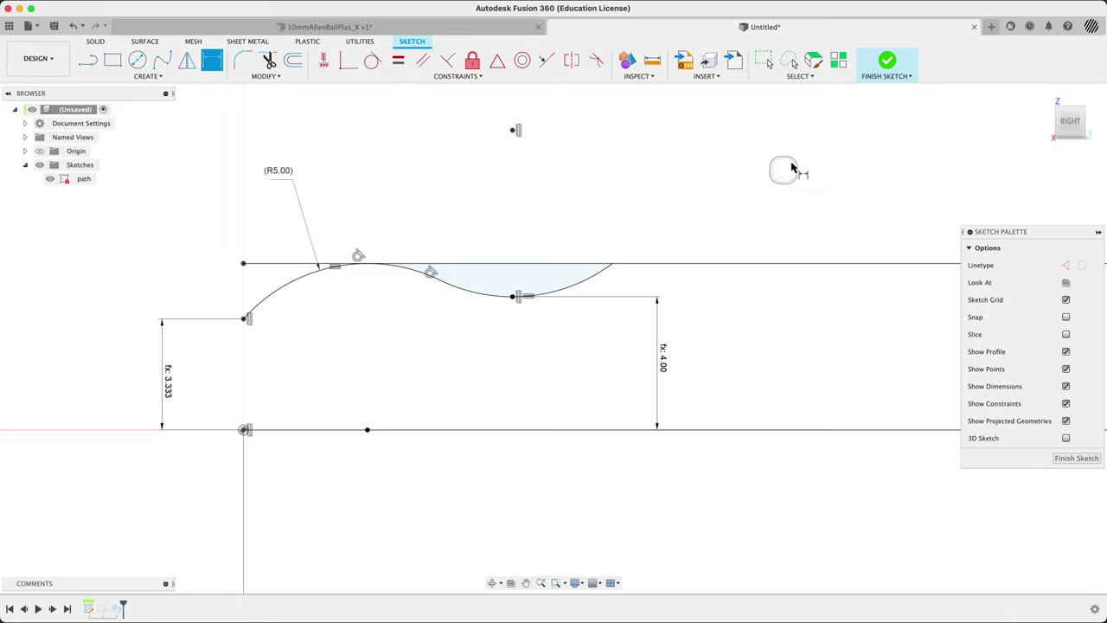
Finish the path sketch and orbit to an angled view of the hex body.
click(889, 69)
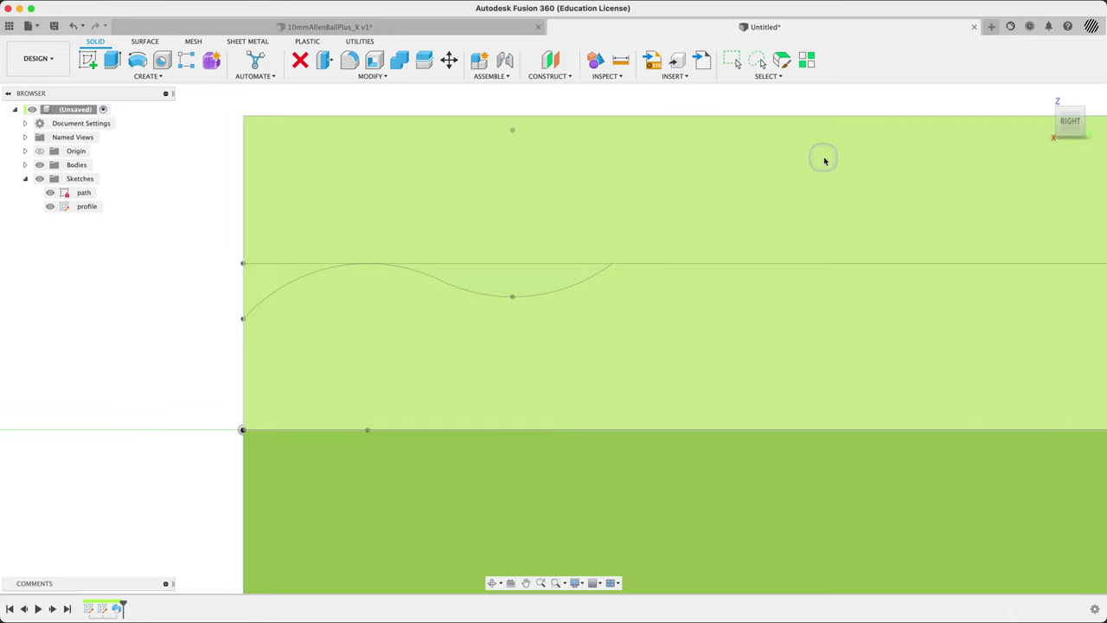
scroll(365, 305, up, 5)
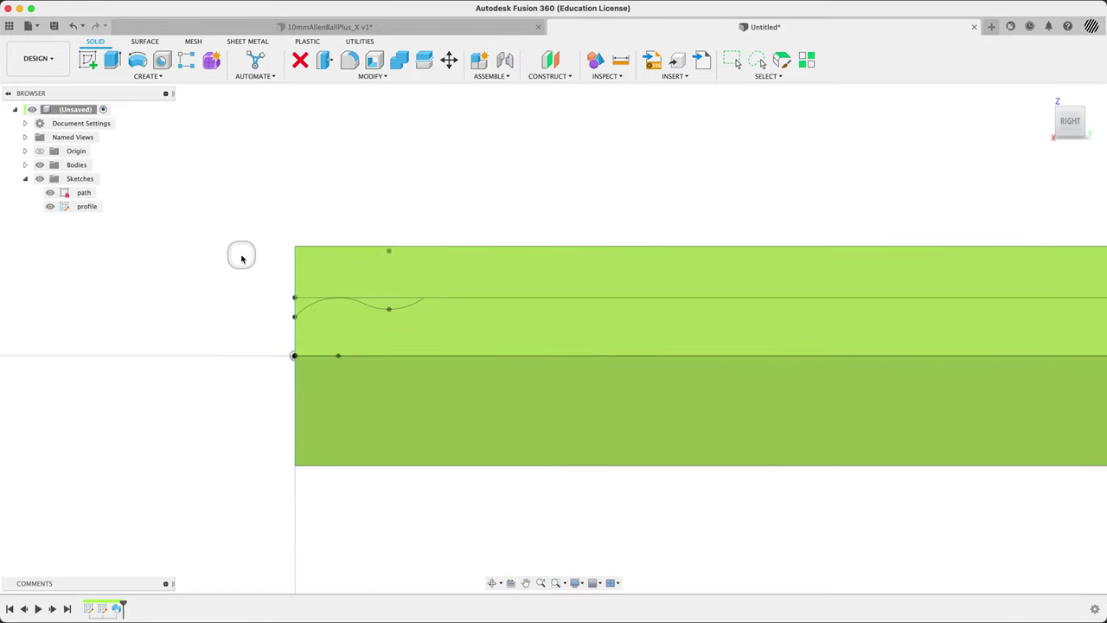
shift+middle_drag(241, 259, 224, 369)
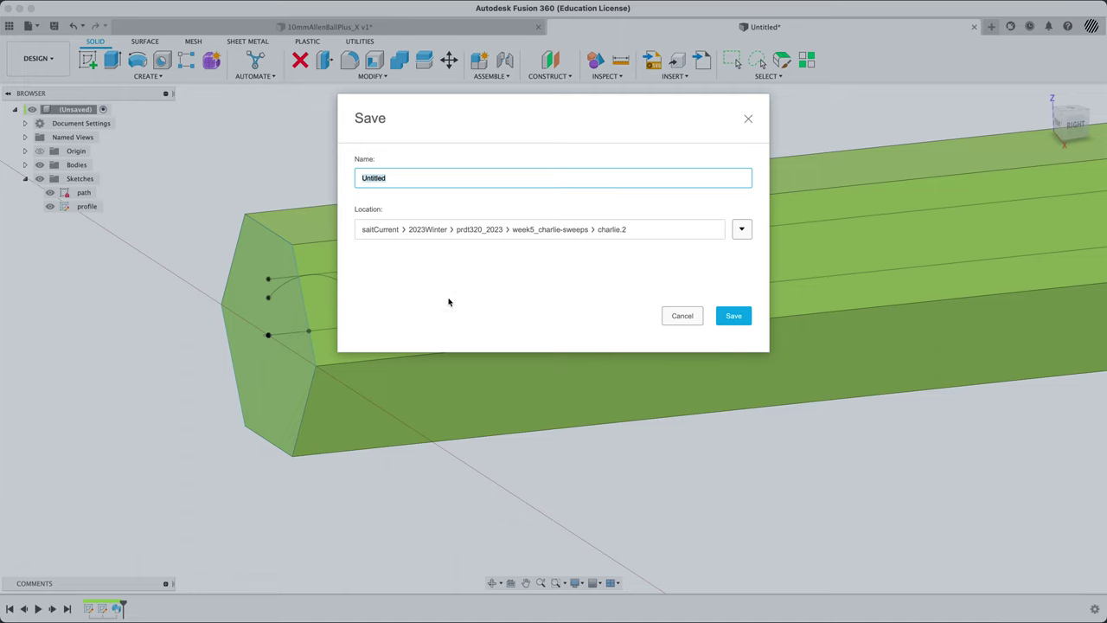
Save the design as 10mmAllenBallPlus_2023.
key(BackSpace)
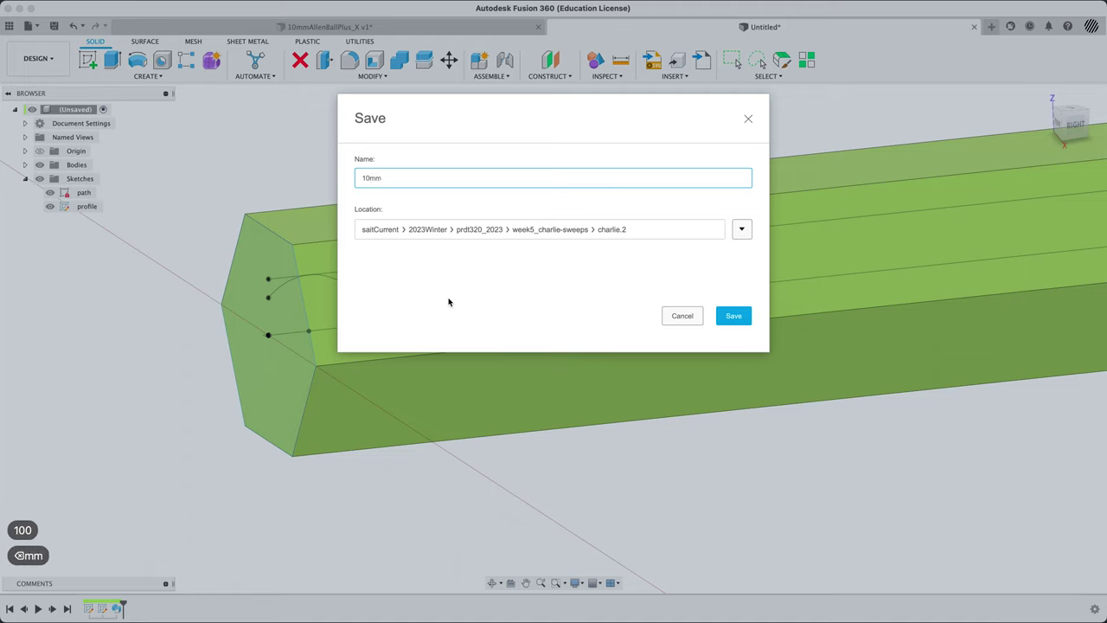
text(mmAllBall)
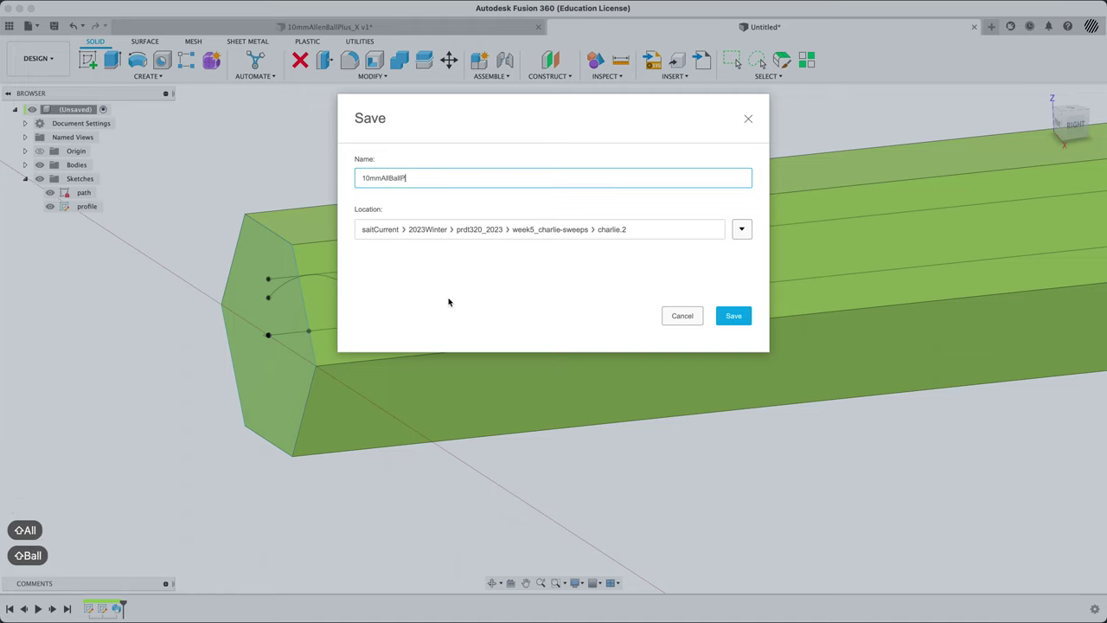
text(Plus_2023)
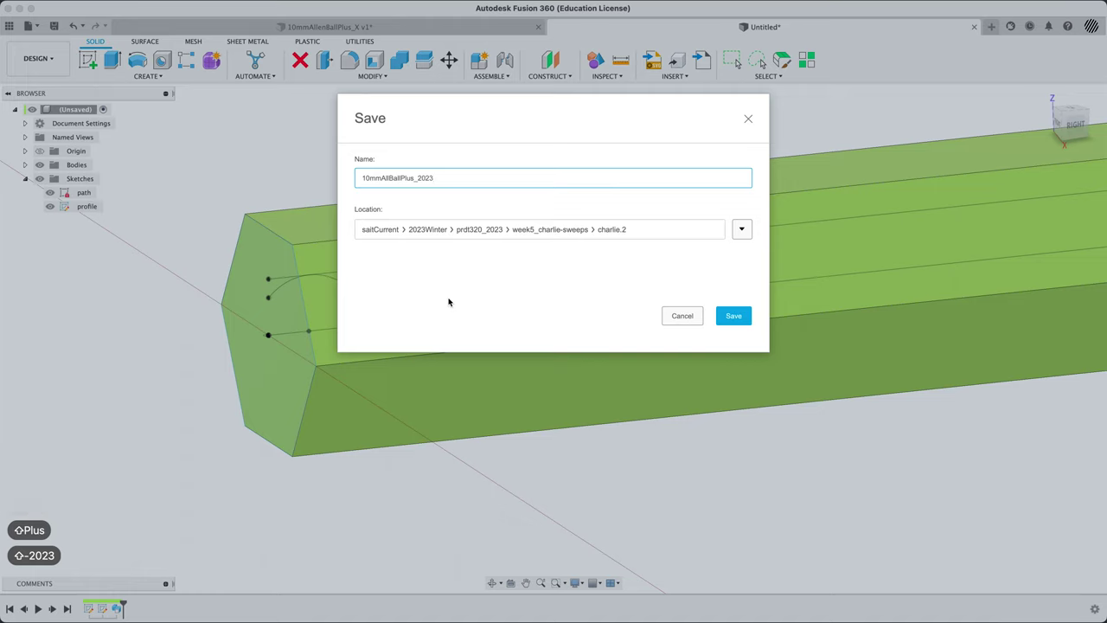
key(Left)
key(Left)
key(Left)
key(Left)
key(Left)
key(Left)
key(Left)
key(Left)
key(Left)
key(Left)
key(Left)
key(Left)
key(Left)
key(Right)
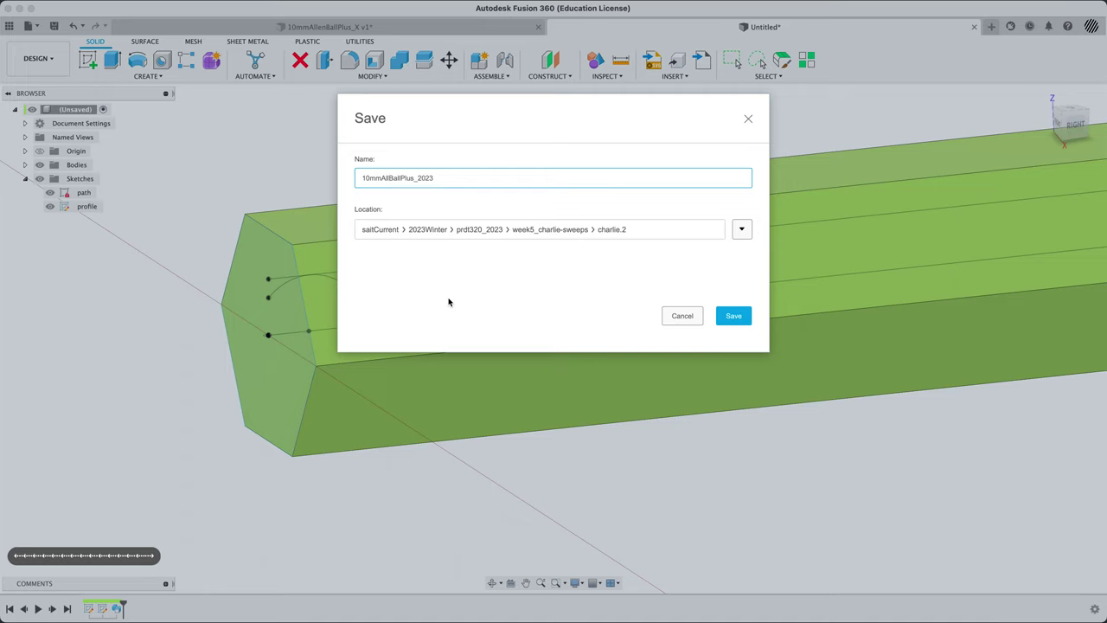
text(w)
key(BackSpace)
text(en)
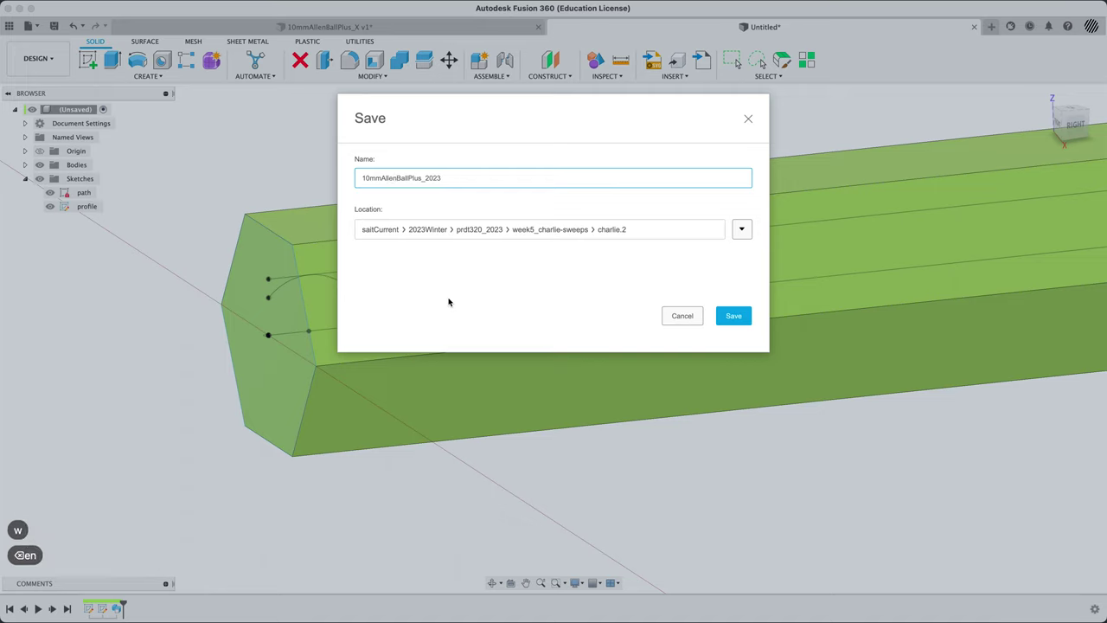
key(Return)
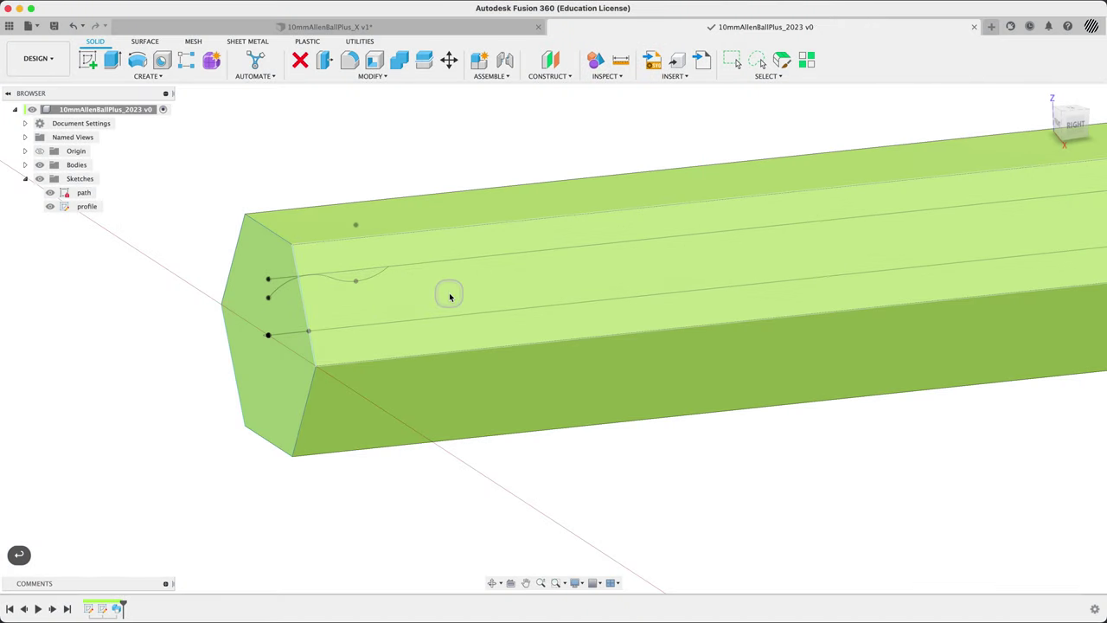
scroll(185, 328, down, 2)
scroll(185, 328, up, 1)
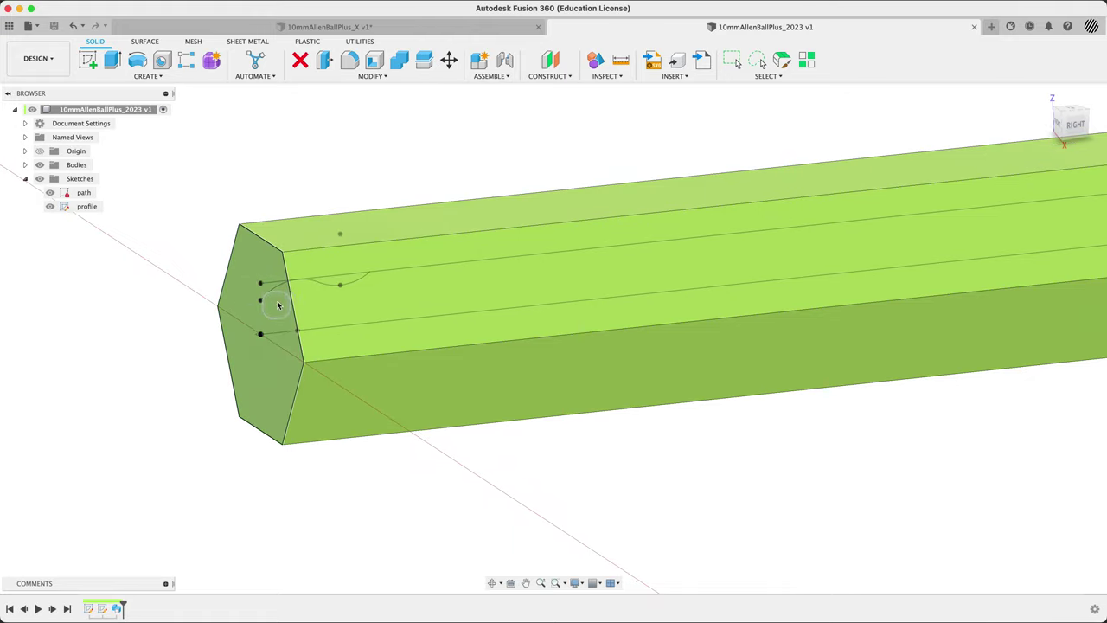
Reopen the profile sketch and make a hexagon vertex coincident with the path's sketch point.
right_click(103, 609)
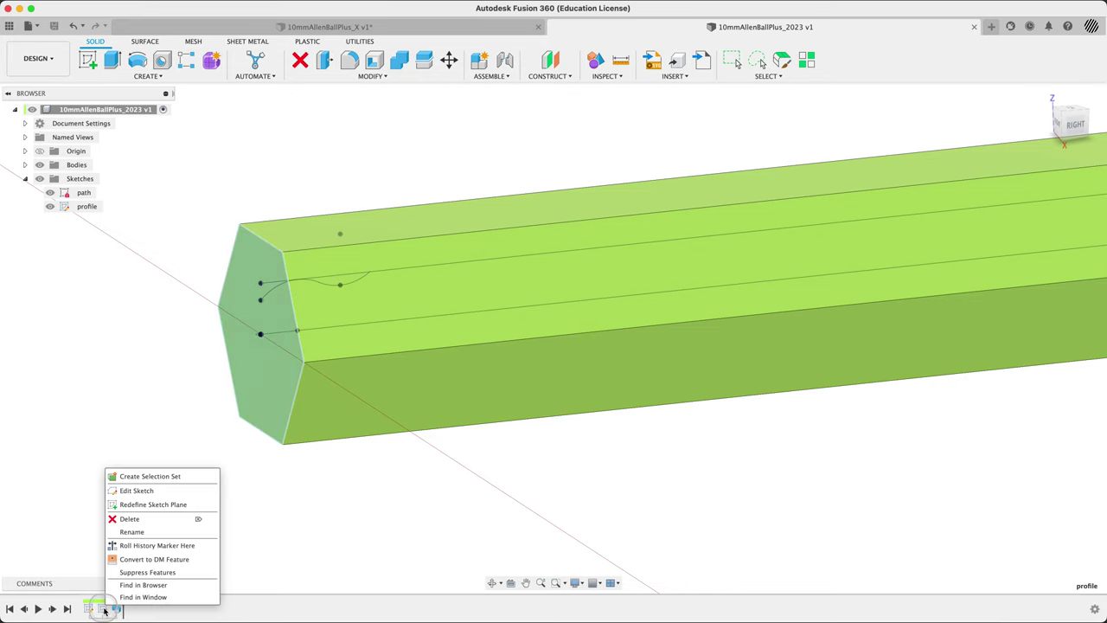
click(149, 492)
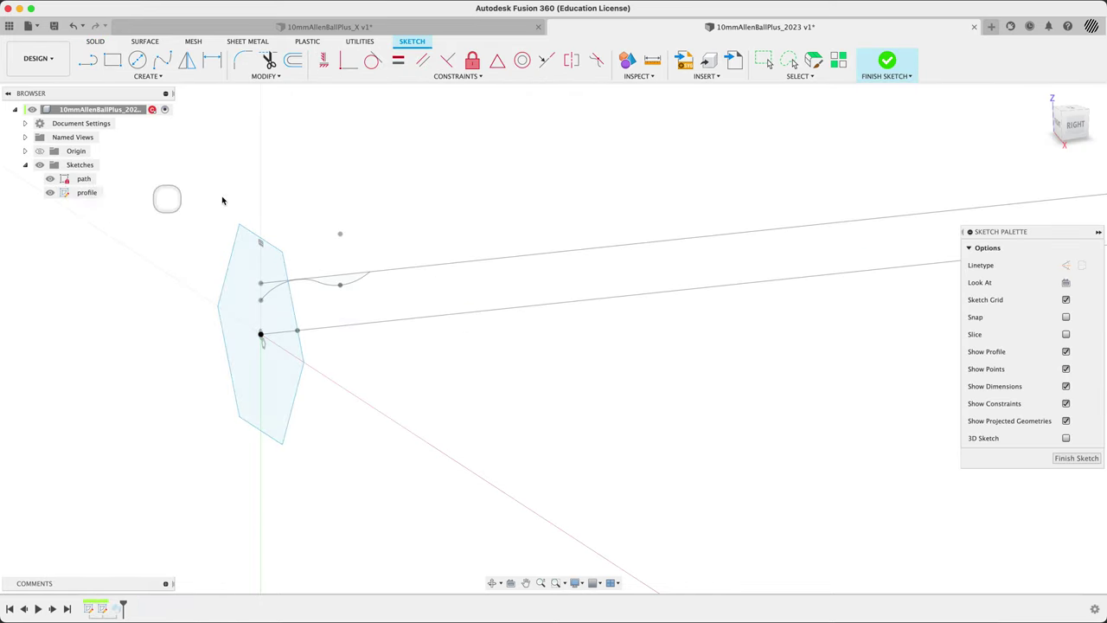
click(345, 73)
click(261, 301)
click(267, 249)
shift+middle_drag(225, 338, 247, 320)
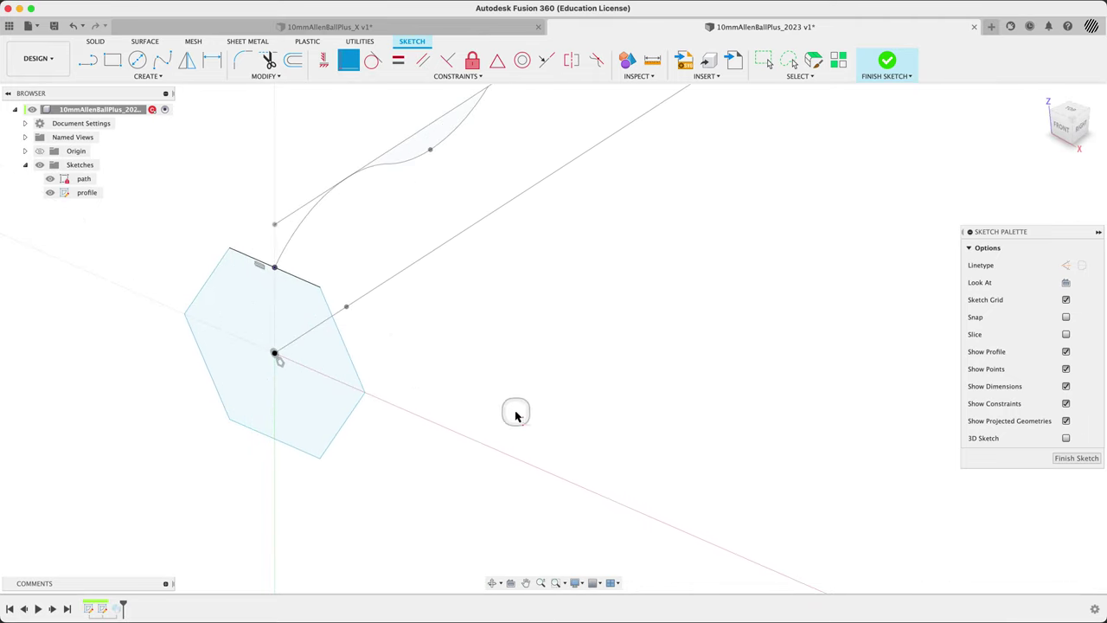
key(Escape)
Undo the last two profile changes to bring back the larger hexagon.
click(352, 367)
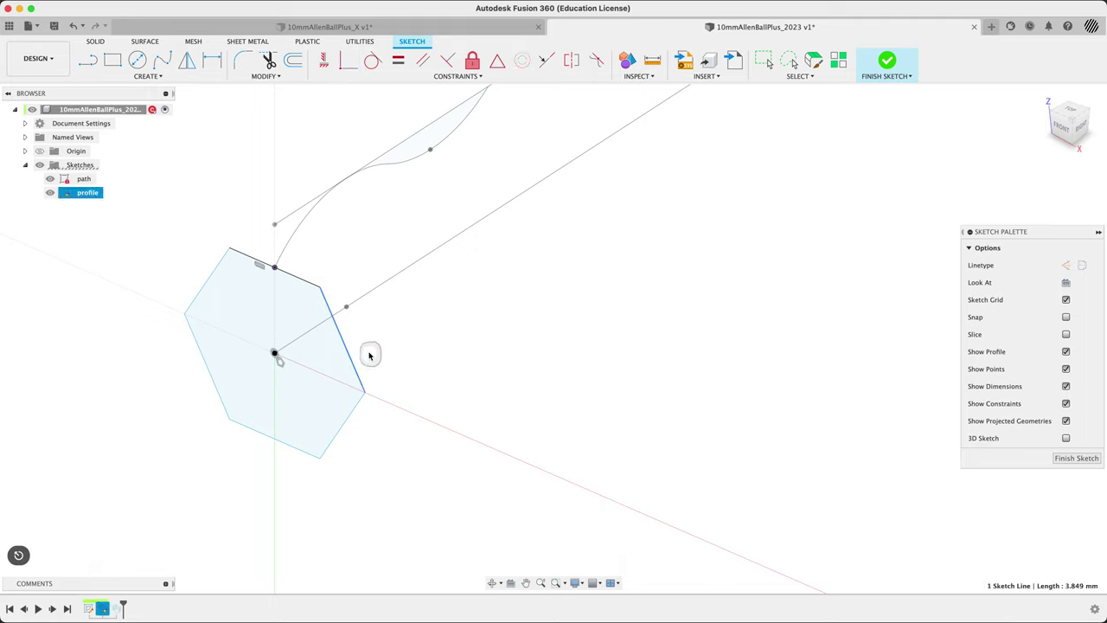
click(378, 353)
click(359, 377)
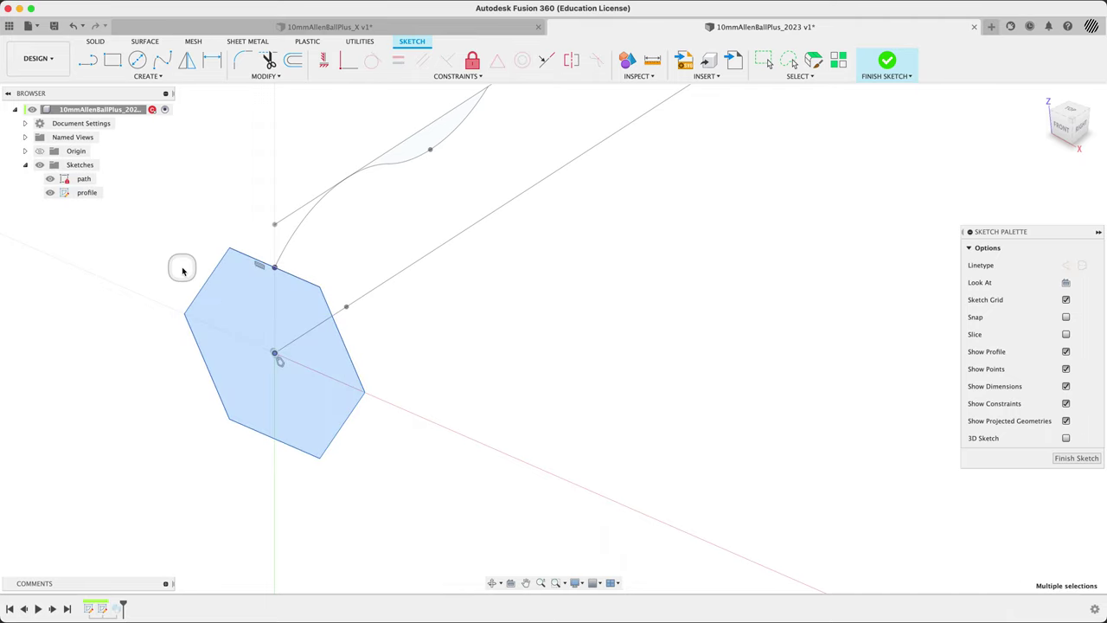
click(205, 283)
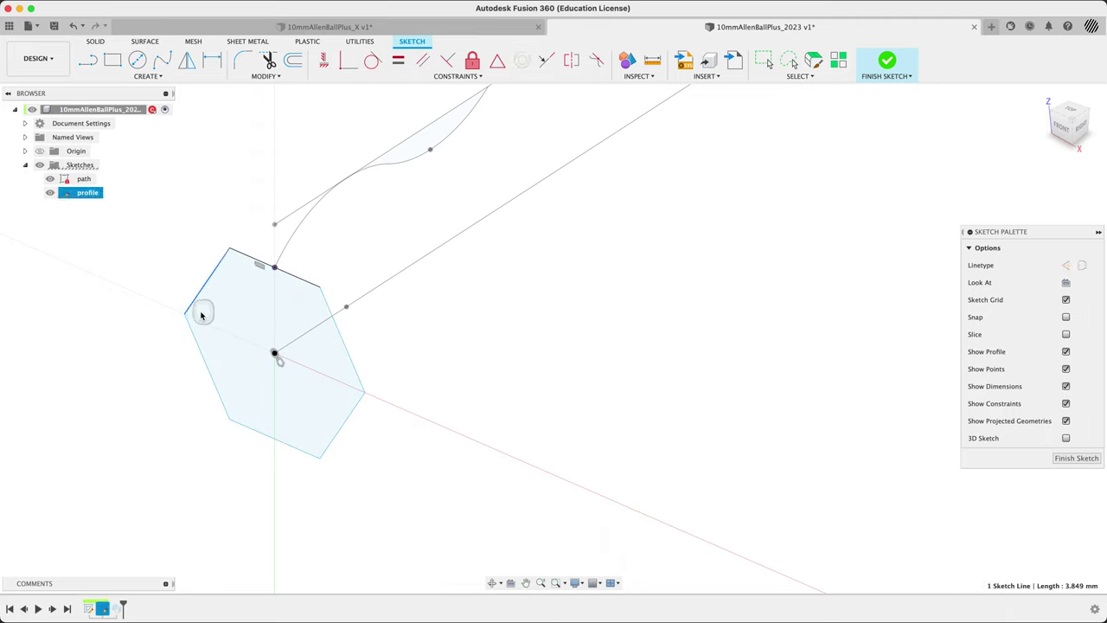
click(168, 237)
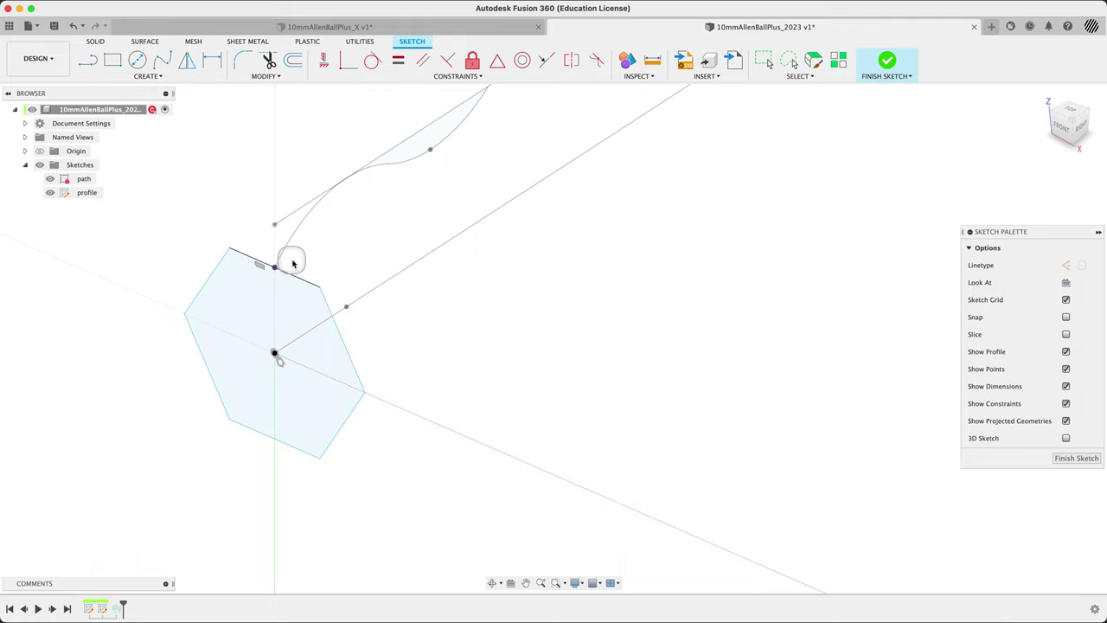
mouse_move(347, 253)
shift+middle_down()
mouse_move(349, 233)
mouse_move(320, 260)
shift+middle_up()
key(super+z)
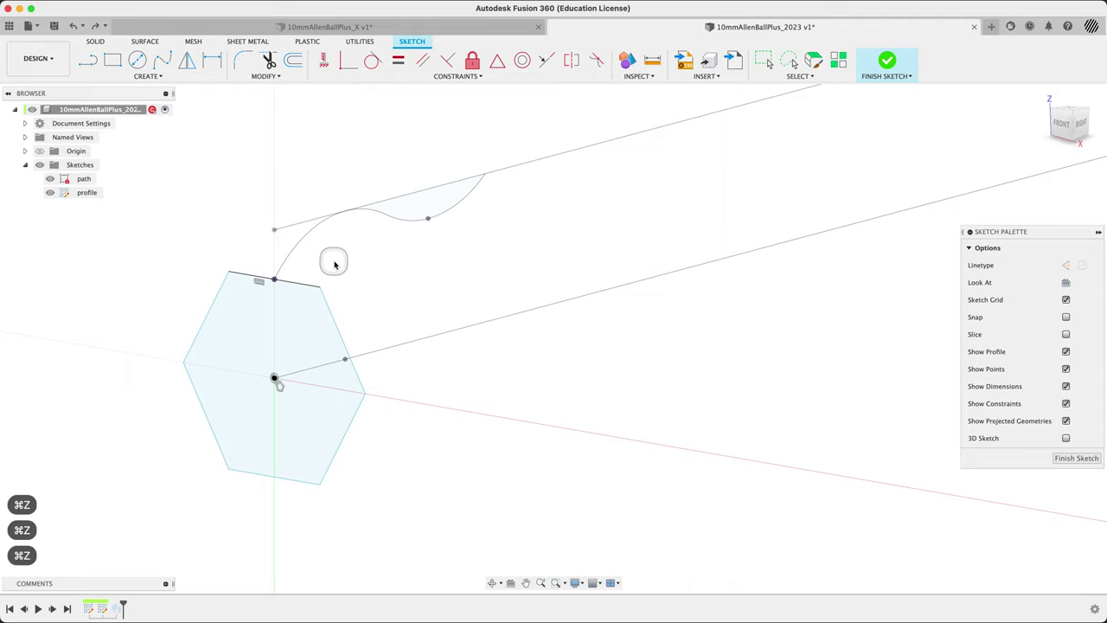
key(super+z)
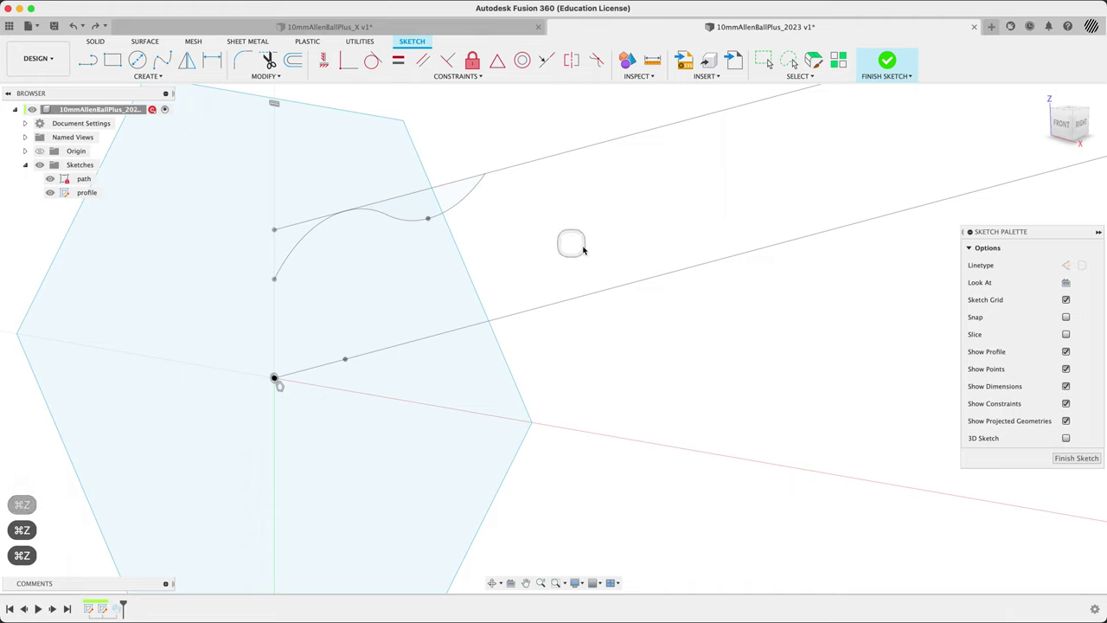
Project the wavy curve's end point into the profile sketch.
key(p)
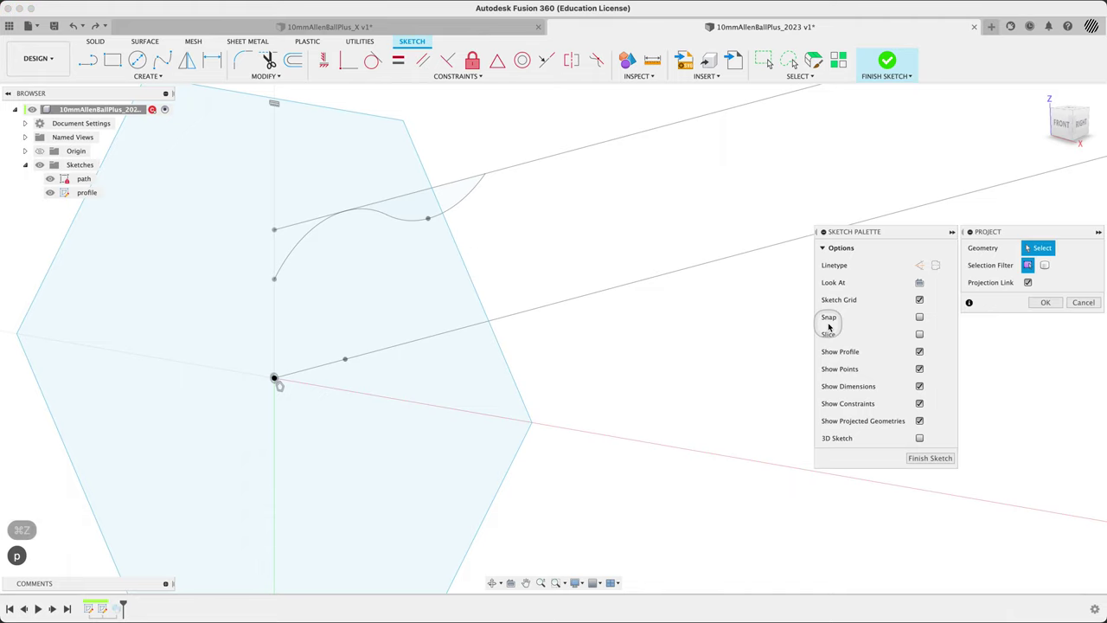
click(276, 281)
click(1034, 307)
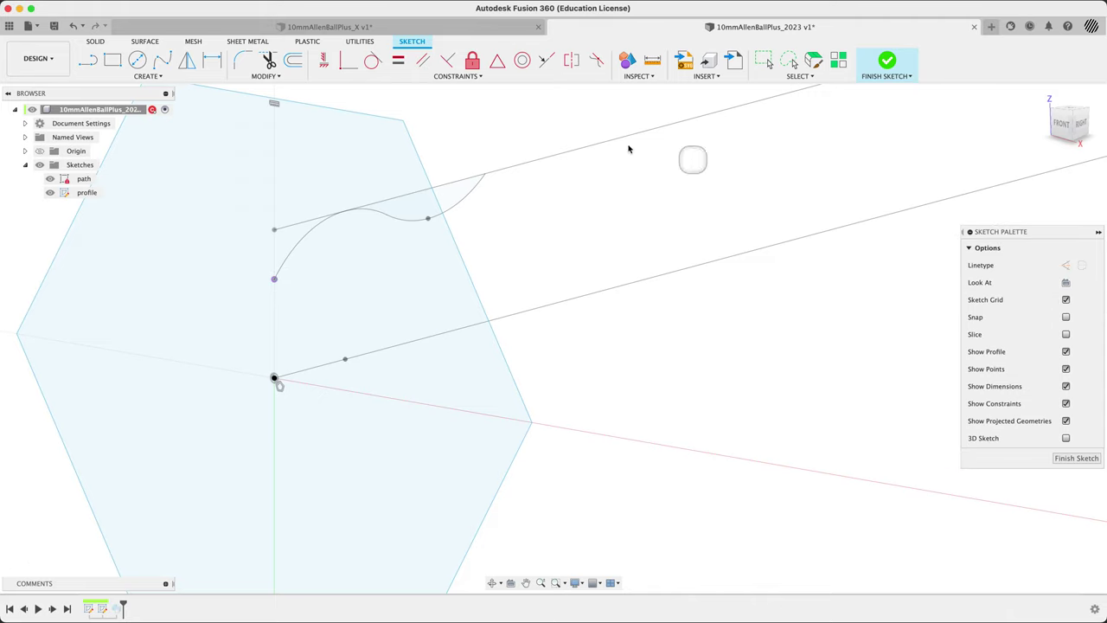
Center the hexagon's top edge on the projected point with a Midpoint constraint, then finish the sketch.
click(497, 59)
click(351, 115)
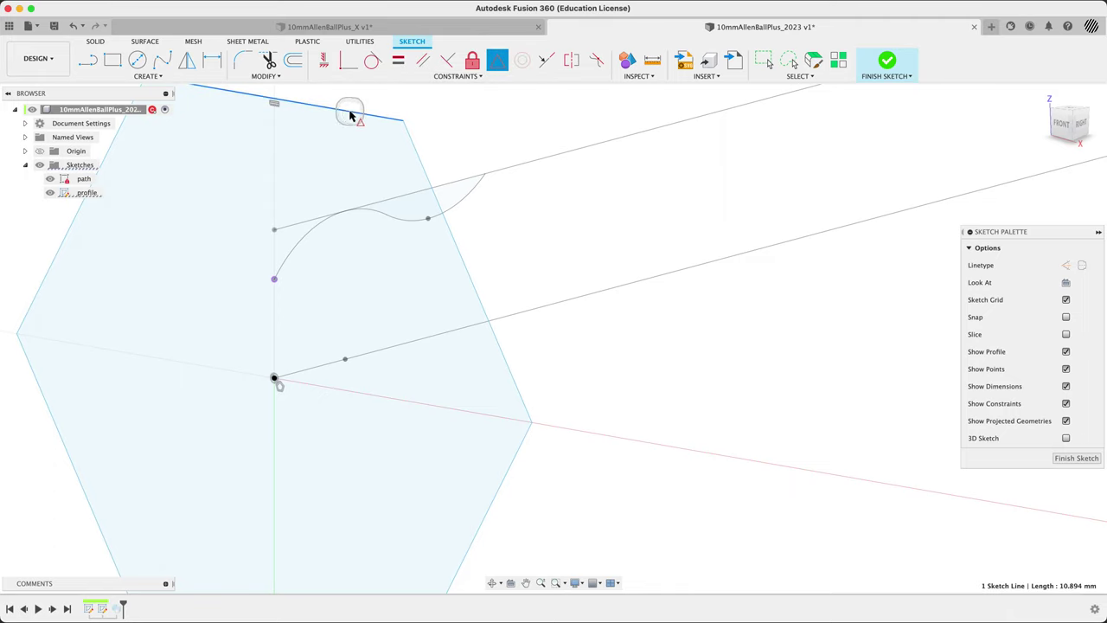
click(275, 280)
mouse_move(410, 398)
shift+middle_down()
mouse_move(405, 418)
mouse_move(390, 421)
mouse_move(400, 427)
shift+middle_up()
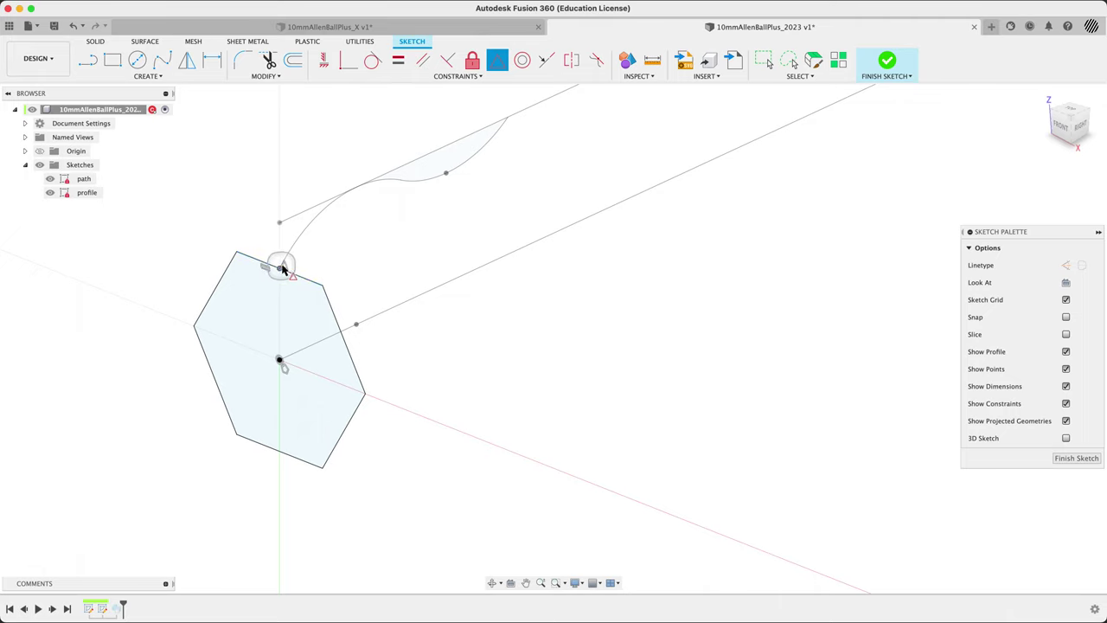
shift+middle_drag(519, 323, 552, 327)
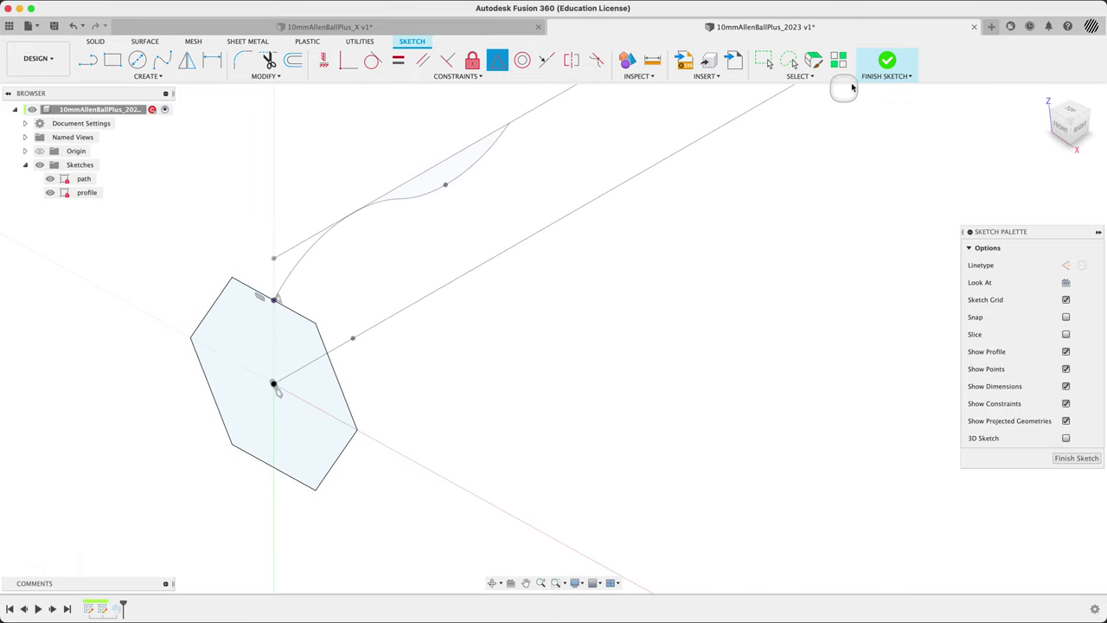
click(886, 61)
mouse_move(489, 346)
shift+middle_down()
mouse_move(445, 420)
mouse_move(563, 435)
mouse_move(576, 403)
mouse_move(591, 419)
shift+middle_up()
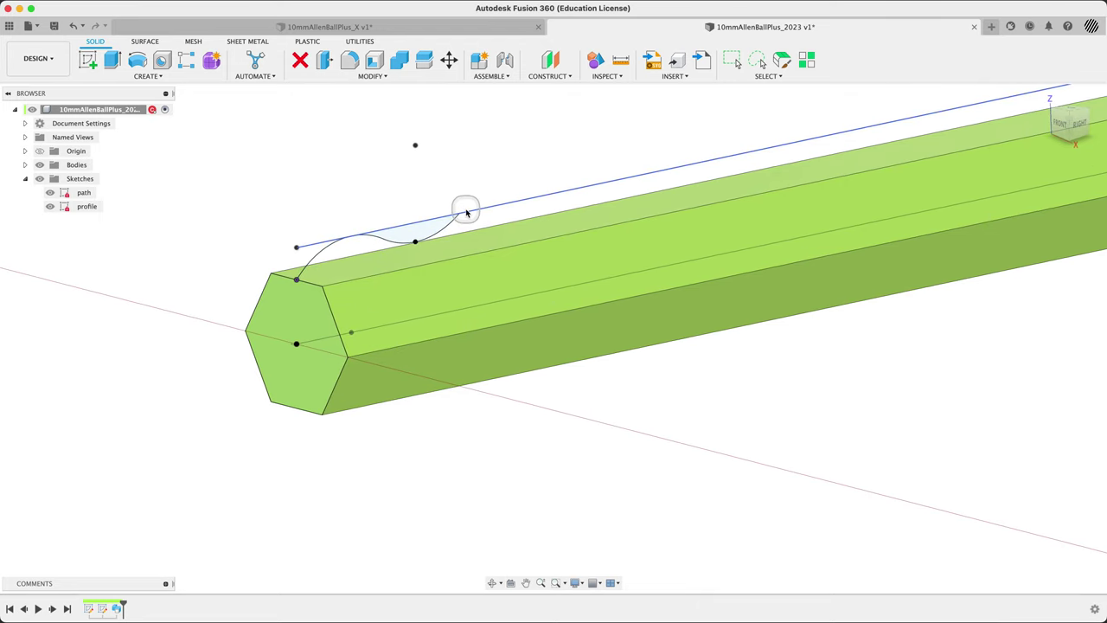
click(288, 306)
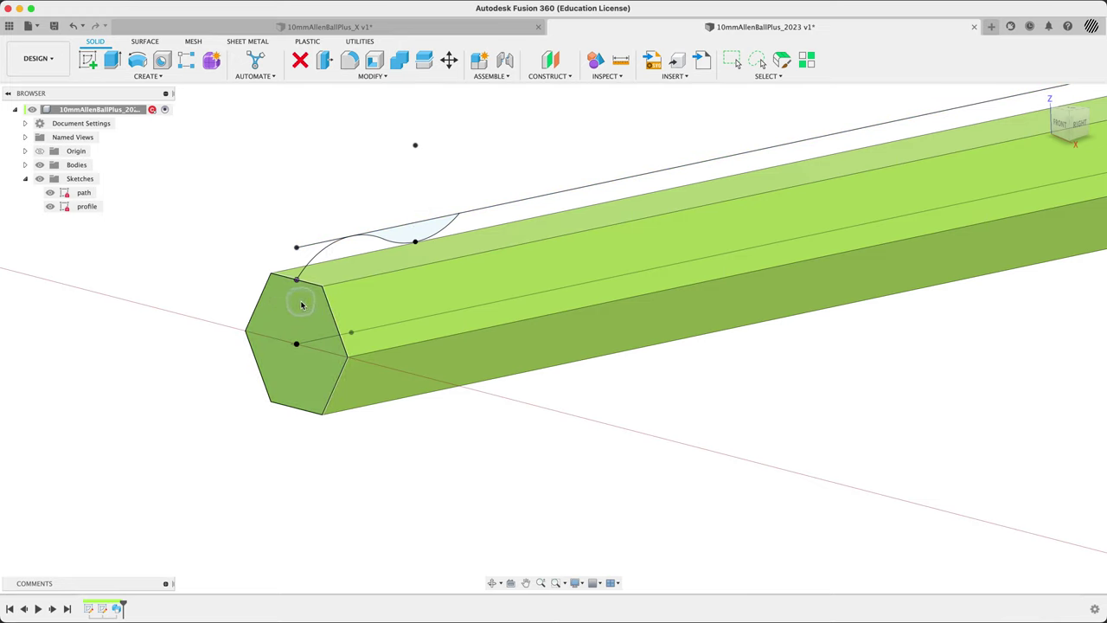
click(295, 285)
click(323, 258)
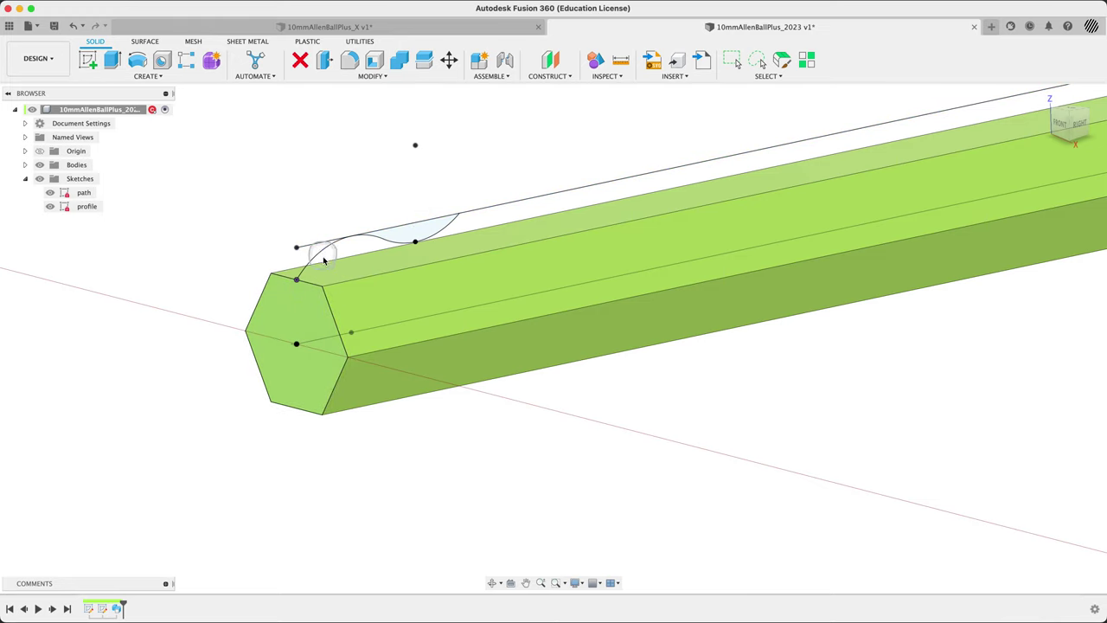
click(387, 241)
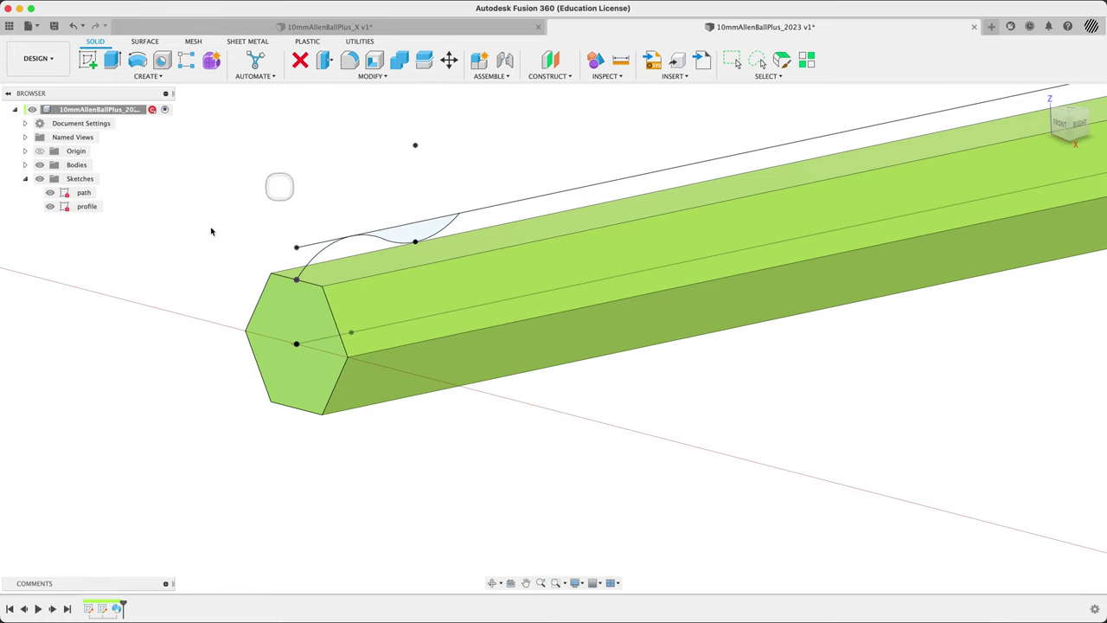
double_click(119, 608)
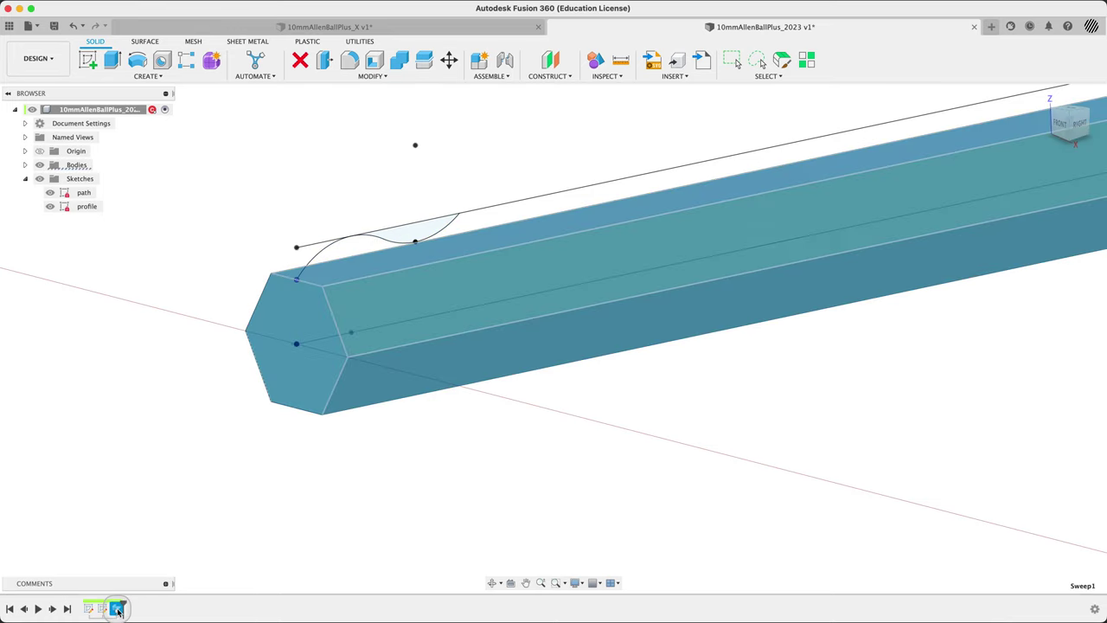
click(1029, 265)
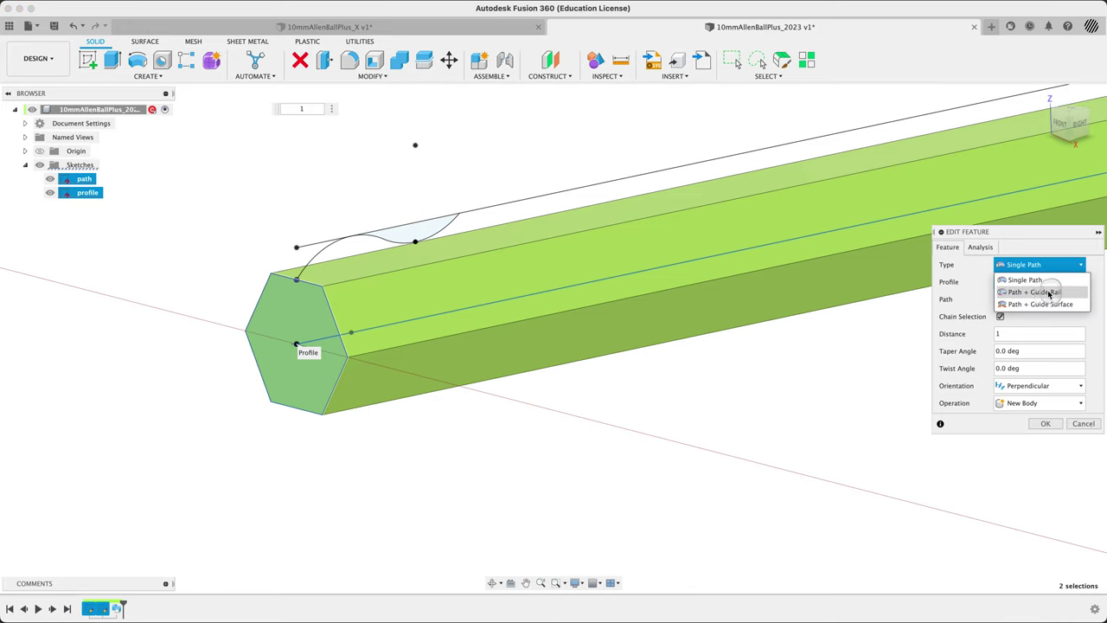
click(1049, 292)
click(1023, 287)
click(1023, 301)
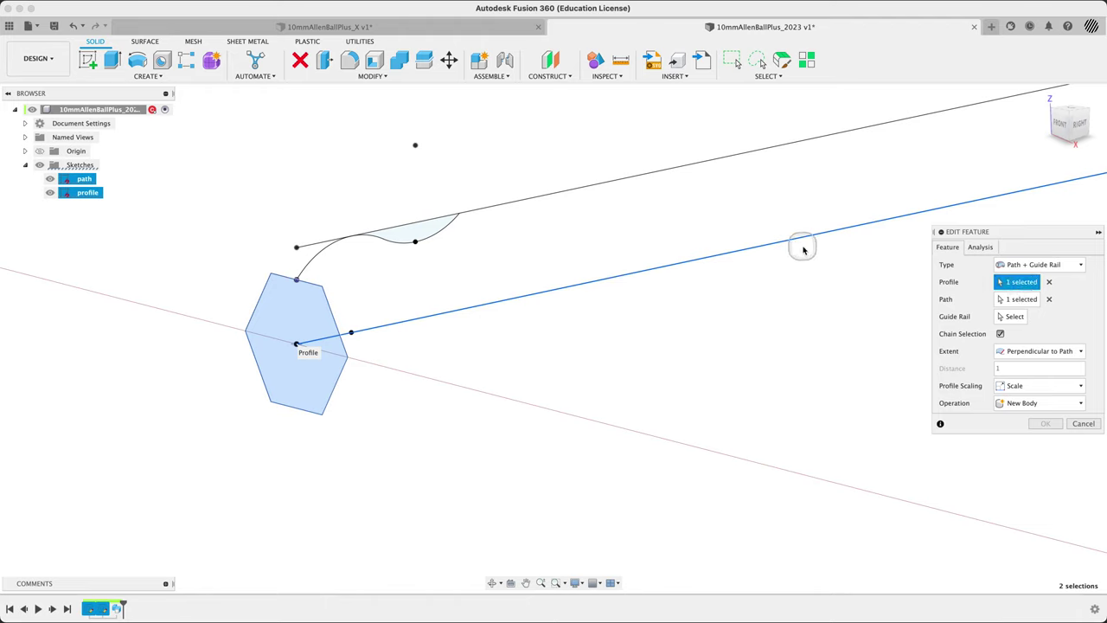
click(1015, 315)
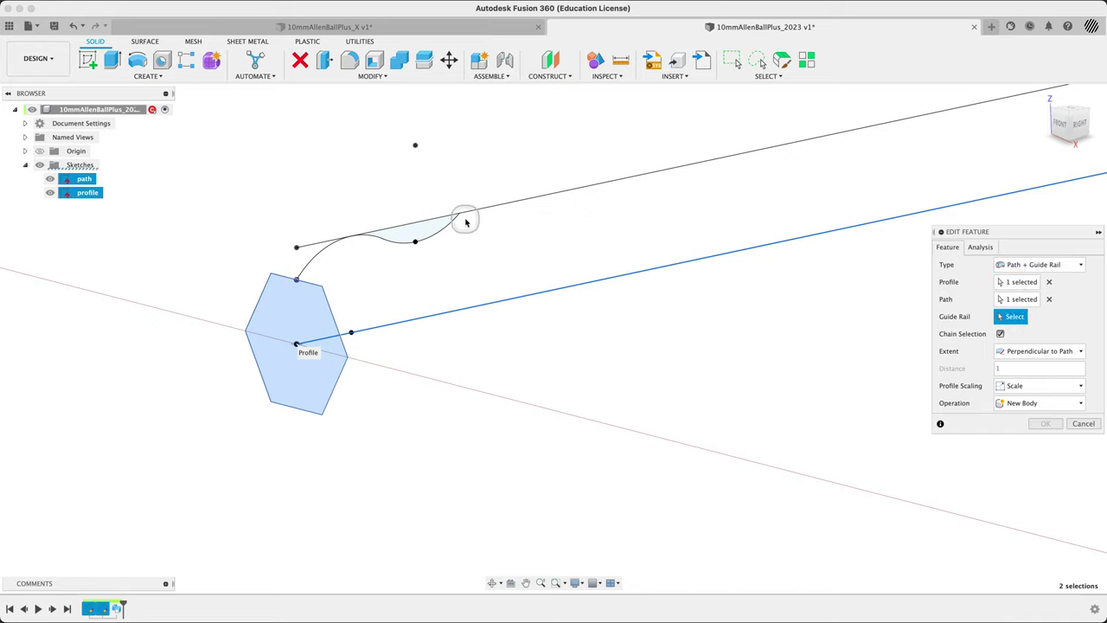
click(318, 260)
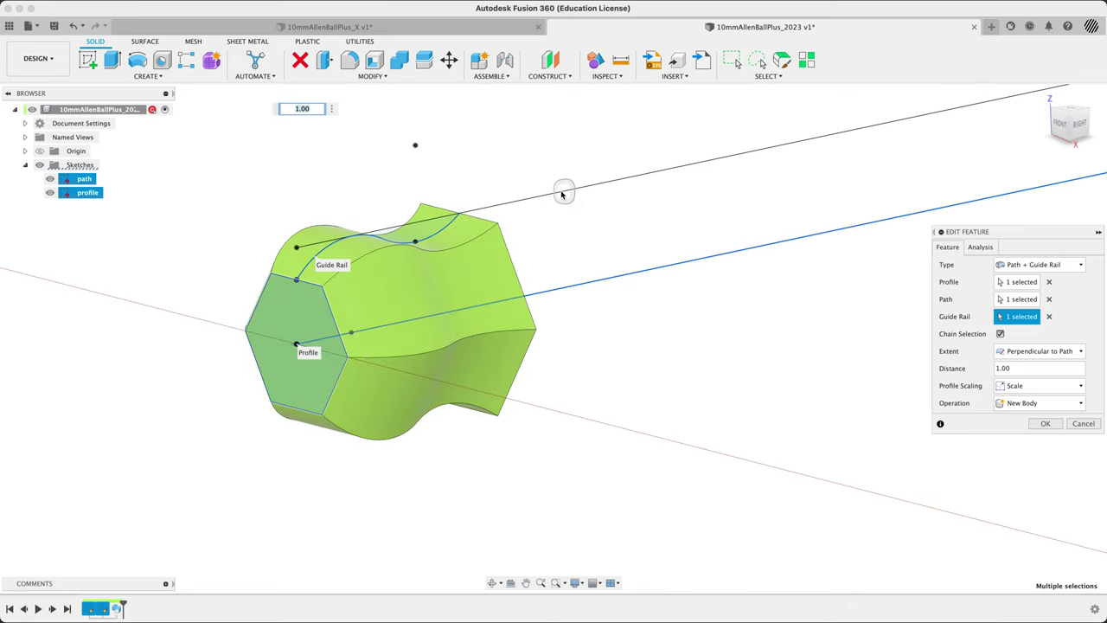
scroll(549, 280, down, 5)
mouse_move(549, 279)
shift+middle_down()
mouse_move(613, 371)
mouse_move(623, 344)
mouse_move(696, 372)
shift+middle_up()
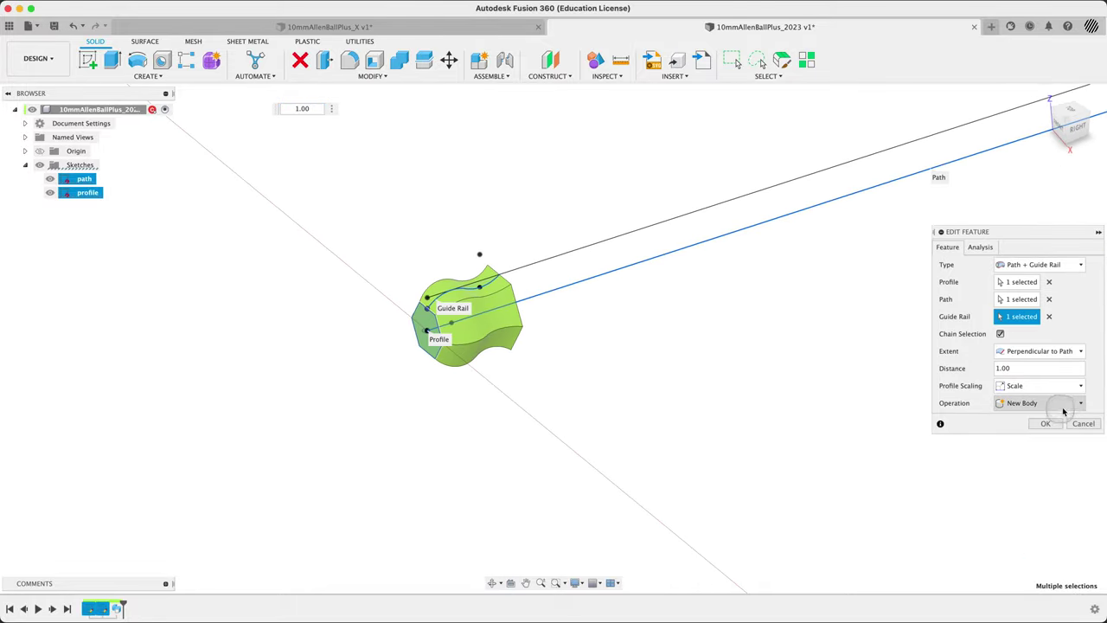
click(1084, 424)
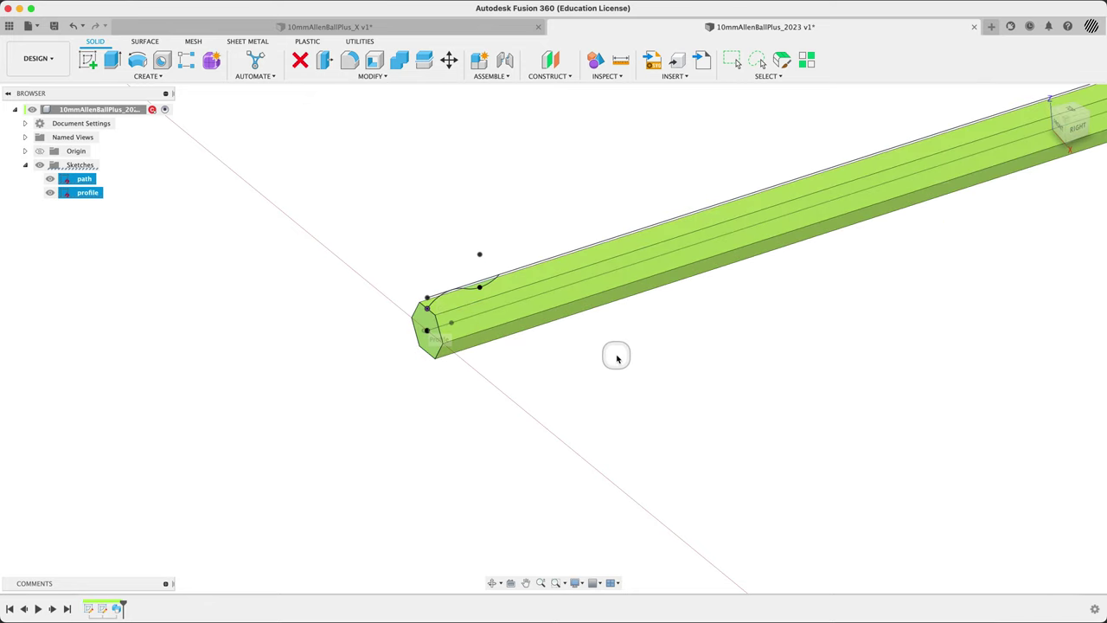
Edit the path sketch from the end arc, face it and zoom in on the S-curve end.
shift+middle_drag(484, 242, 461, 252)
click(459, 286)
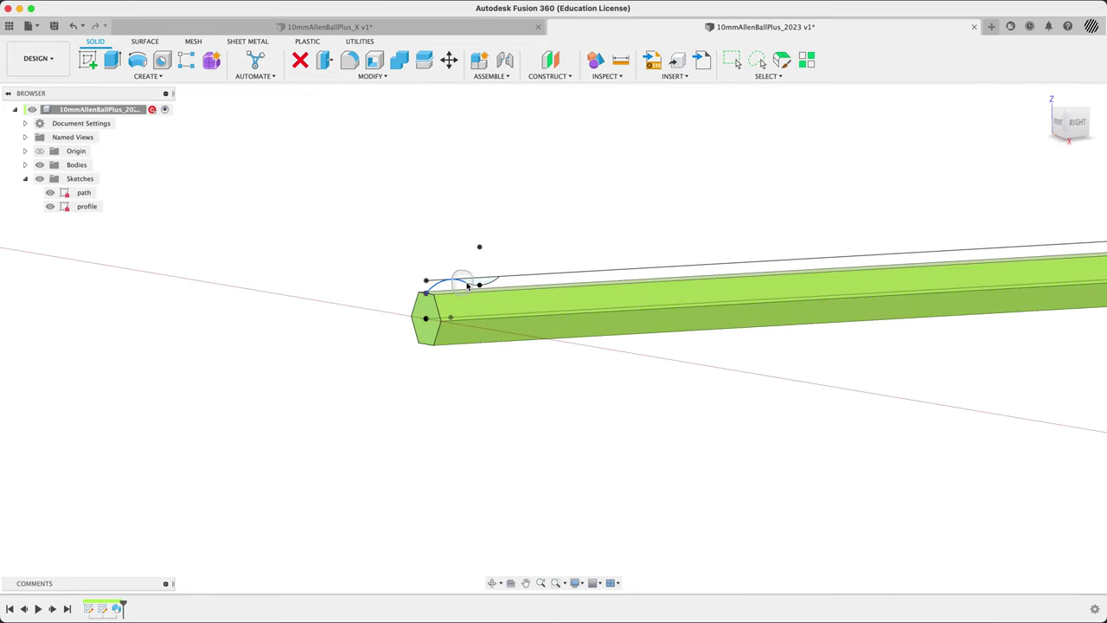
right_click(467, 286)
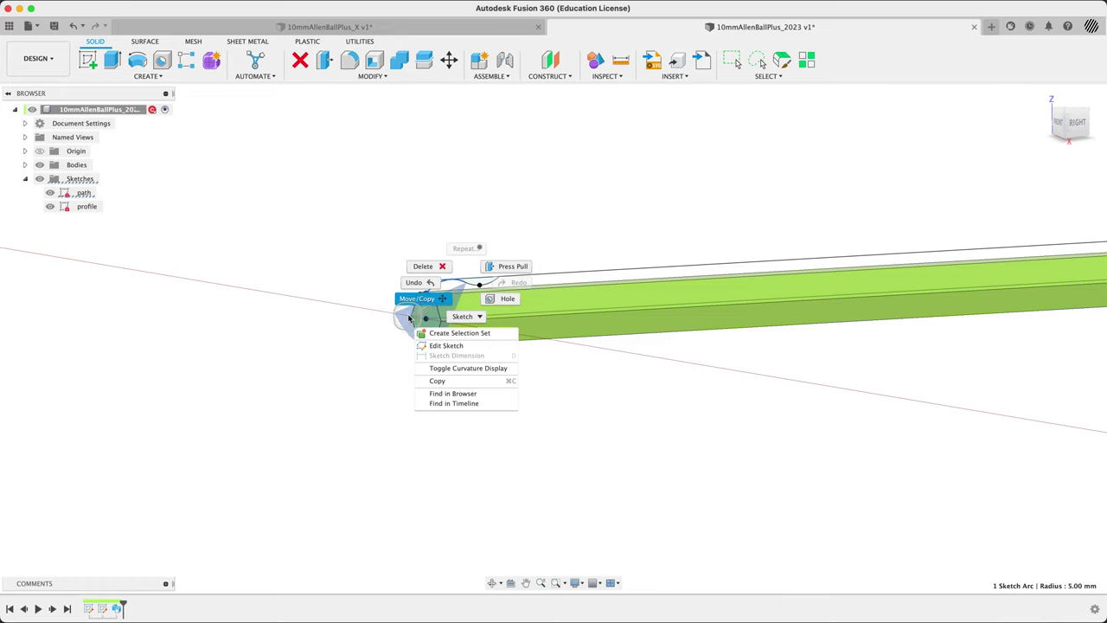
click(445, 345)
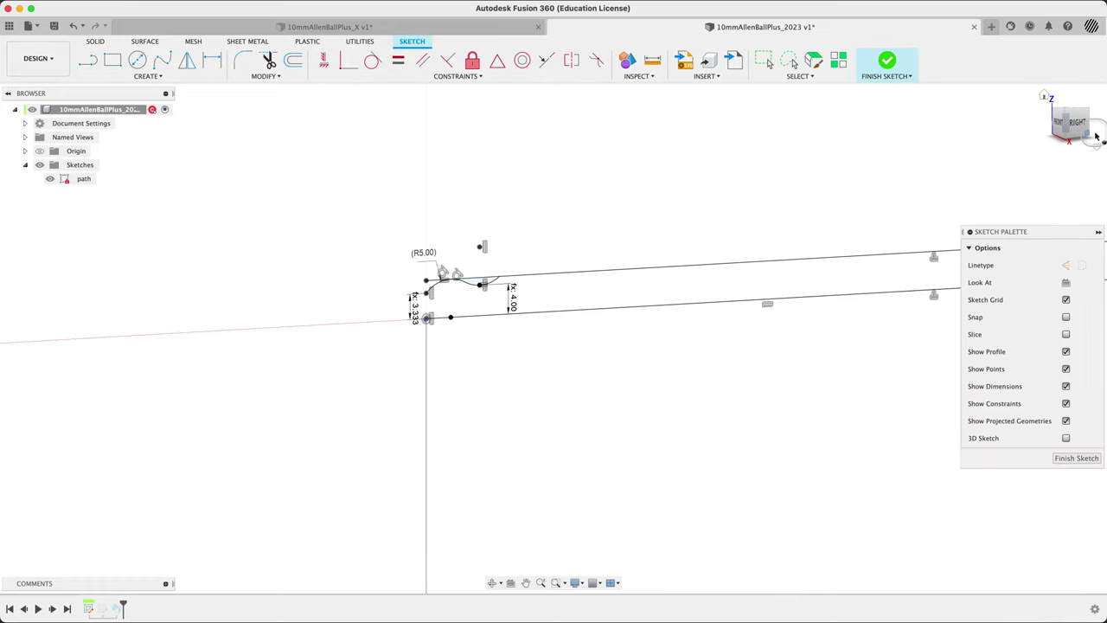
click(1096, 136)
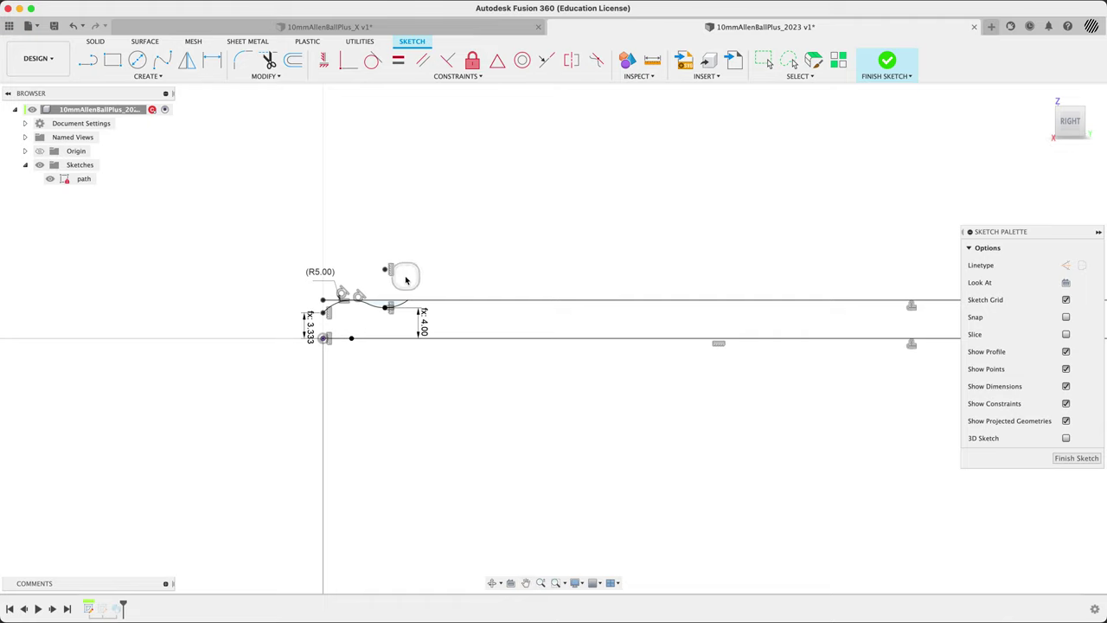
scroll(401, 281, up, 5)
middle_drag(373, 288, 453, 259)
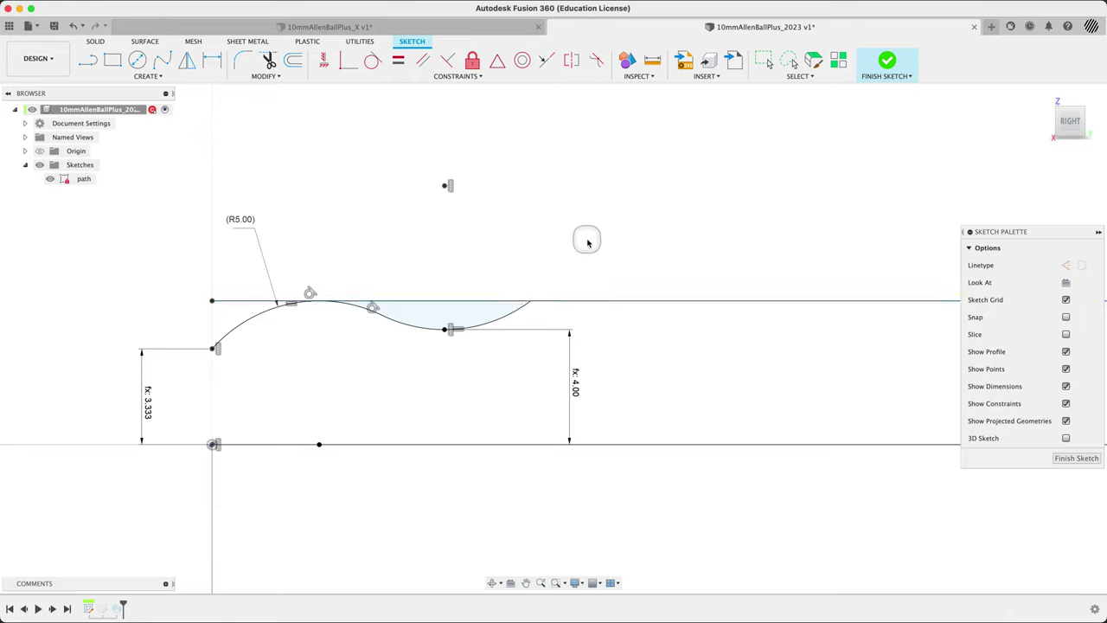
Search the sketch shortcuts for 'bre' and activate the Break tool.
text(it)
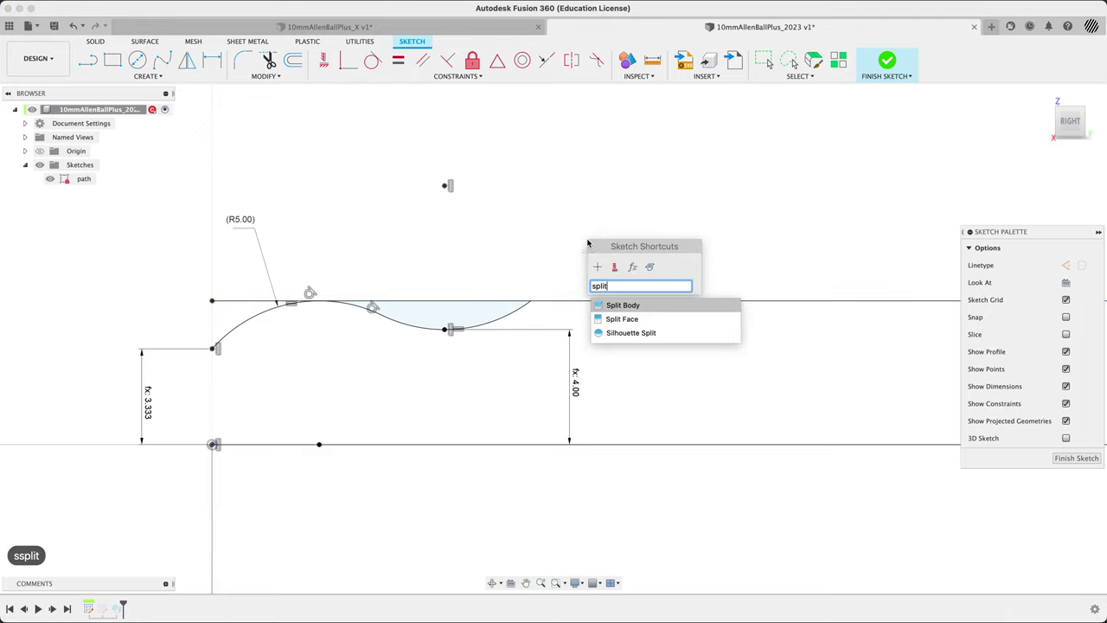
click(586, 265)
click(513, 289)
click(655, 287)
key(BackSpace)
key(BackSpace)
key(BackSpace)
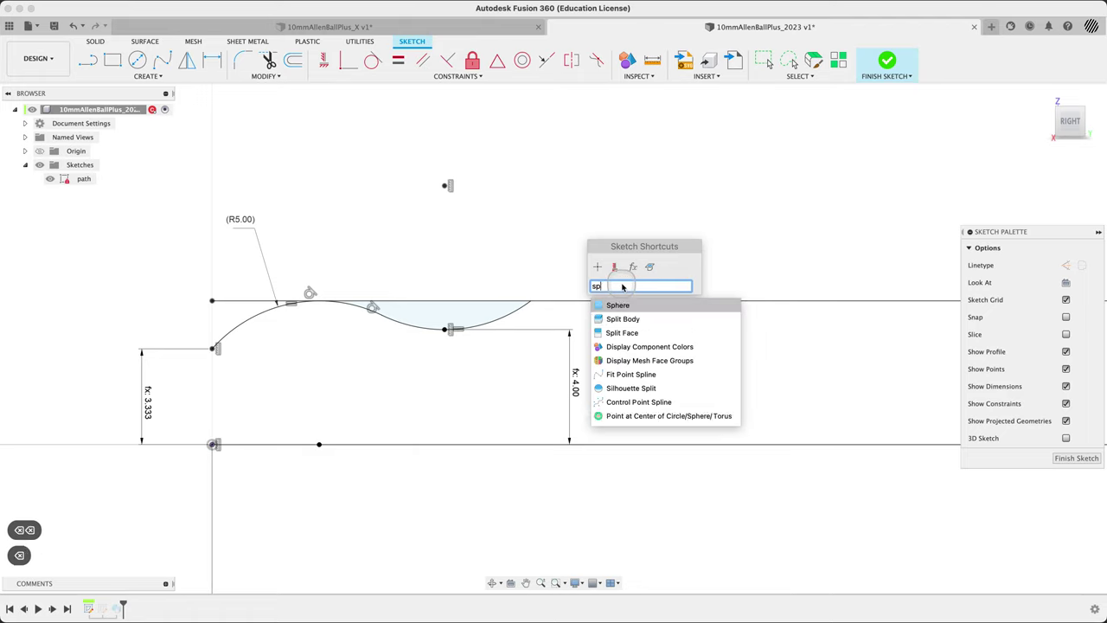
key(BackSpace)
key(BackSpace)
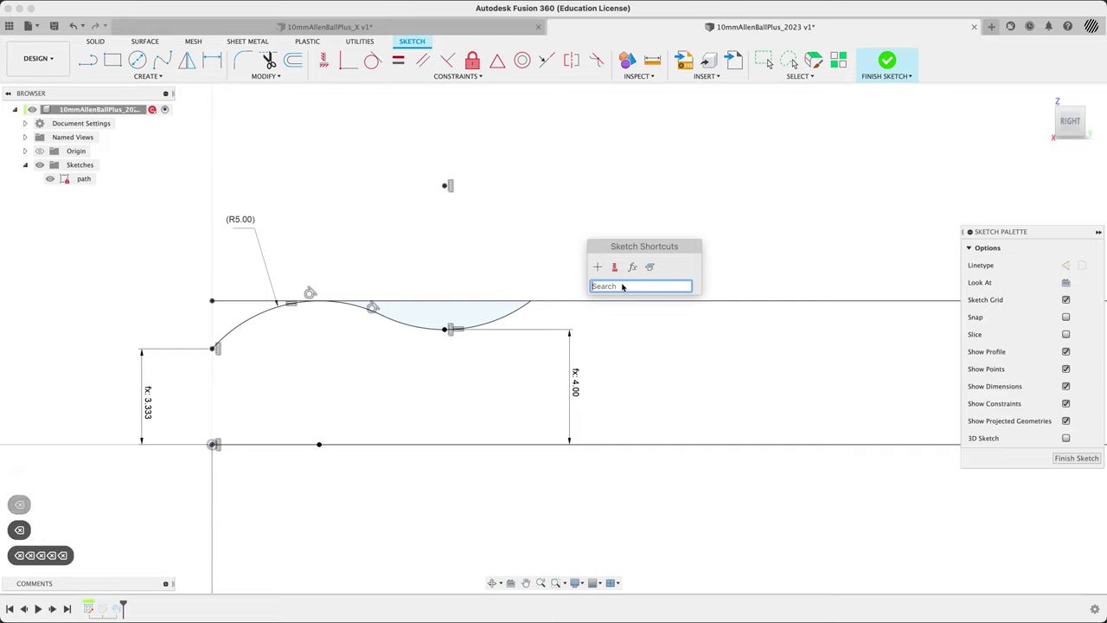
text(break)
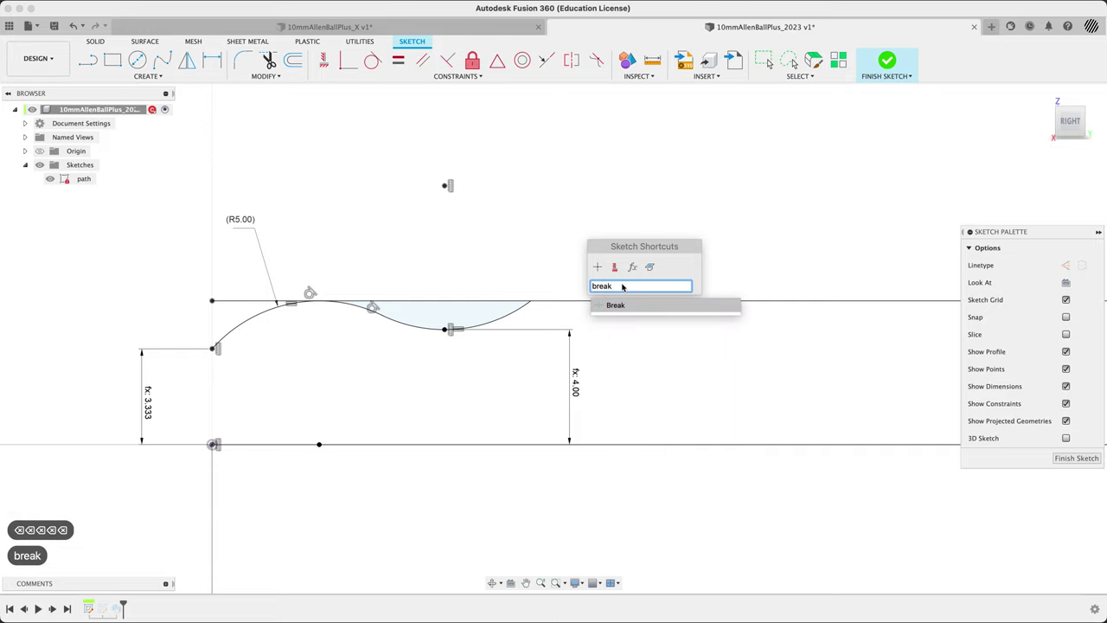
key(Return)
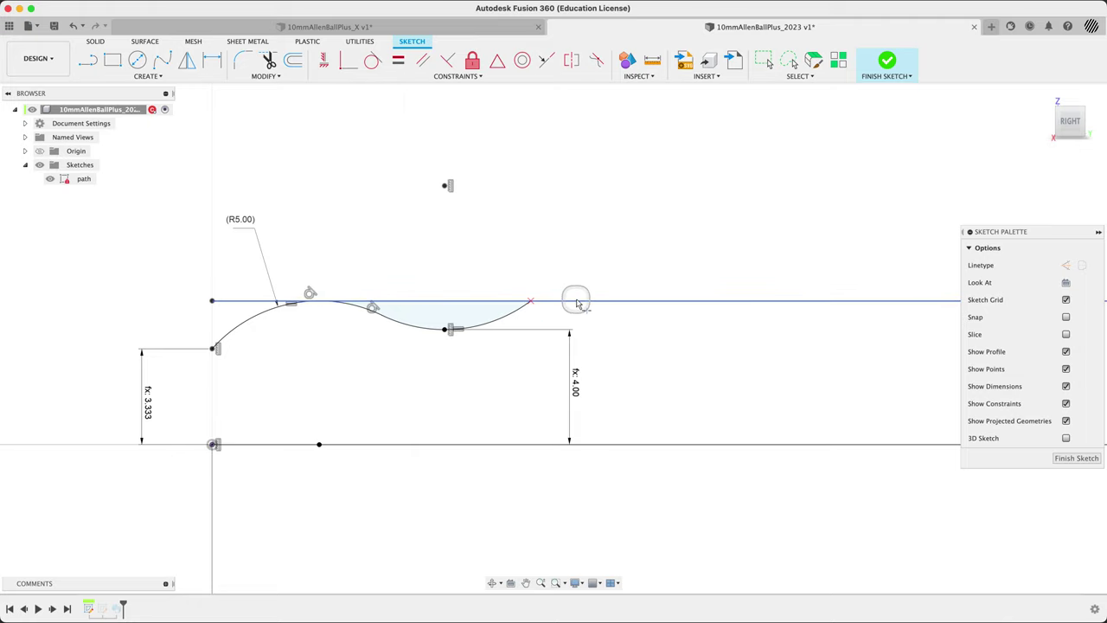
Break the top path line near the ball-end arc and dismiss the removed-constraints warning.
scroll(489, 282, down, 3)
scroll(618, 227, down, 2)
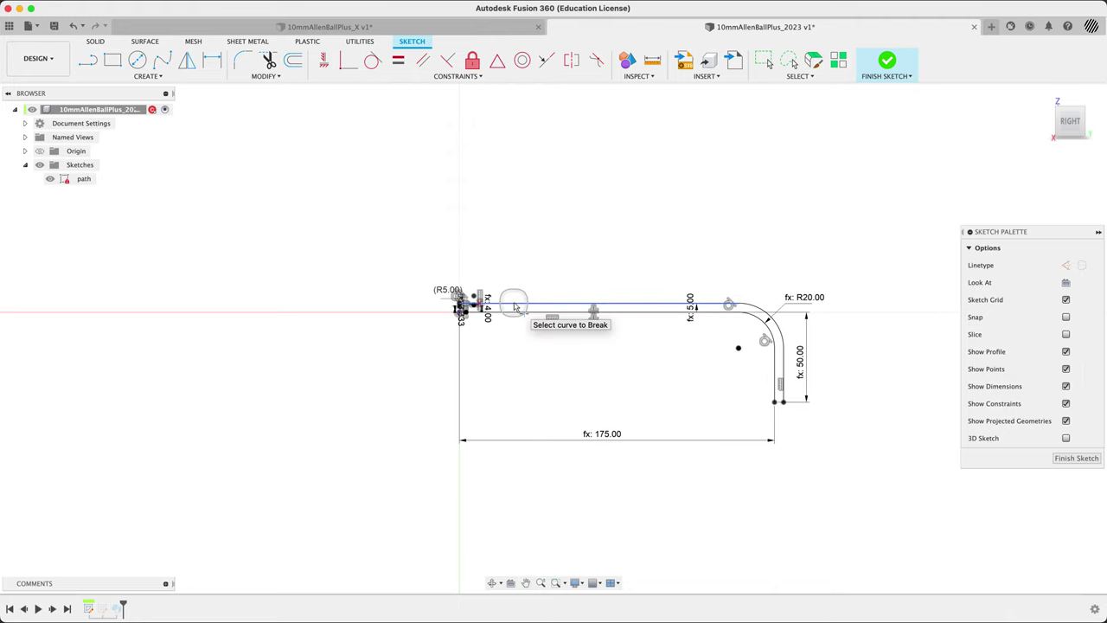
scroll(487, 304, up, 4)
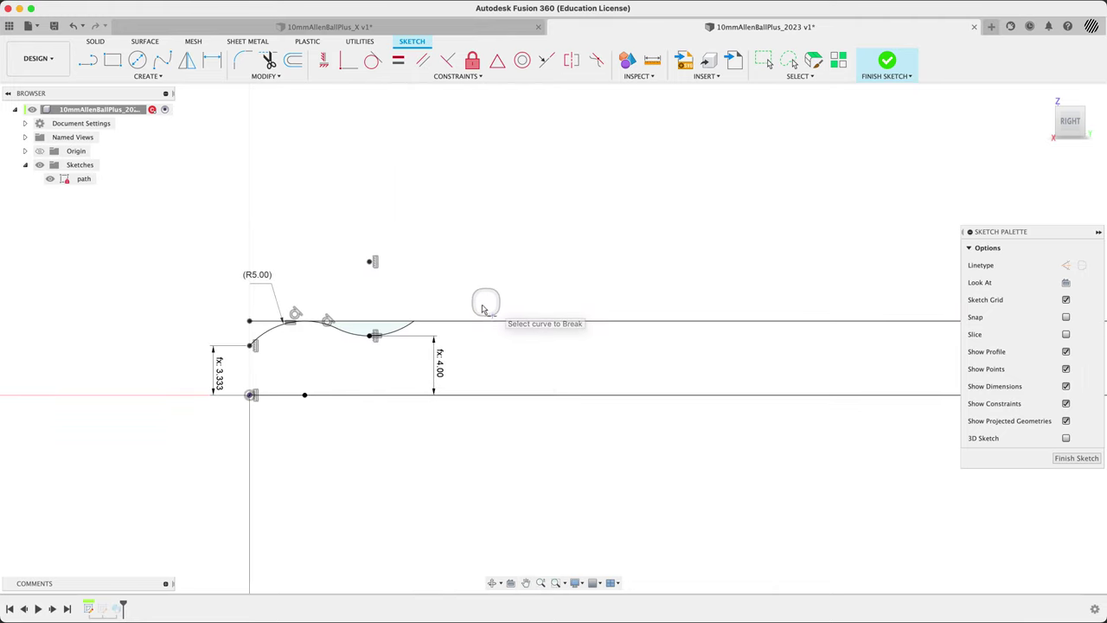
click(471, 322)
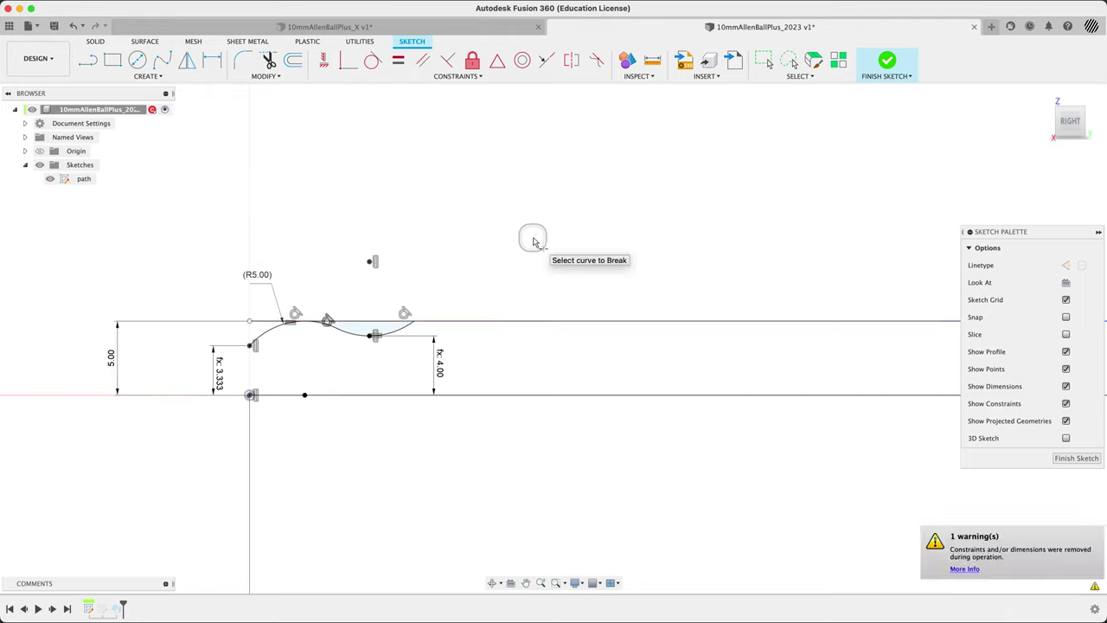
click(978, 545)
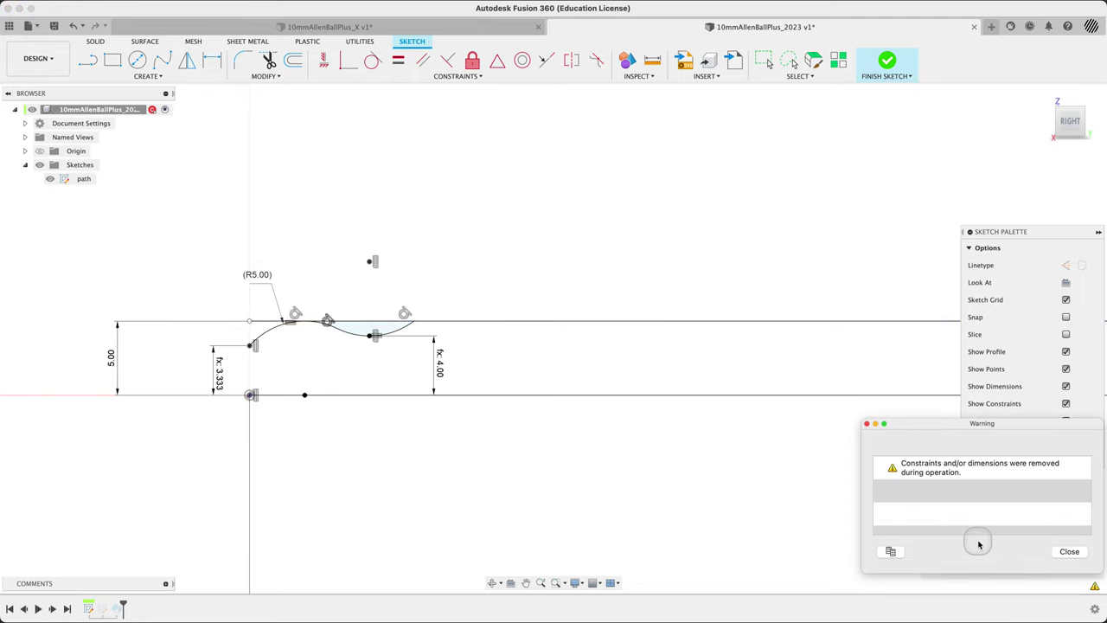
drag(935, 428, 756, 354)
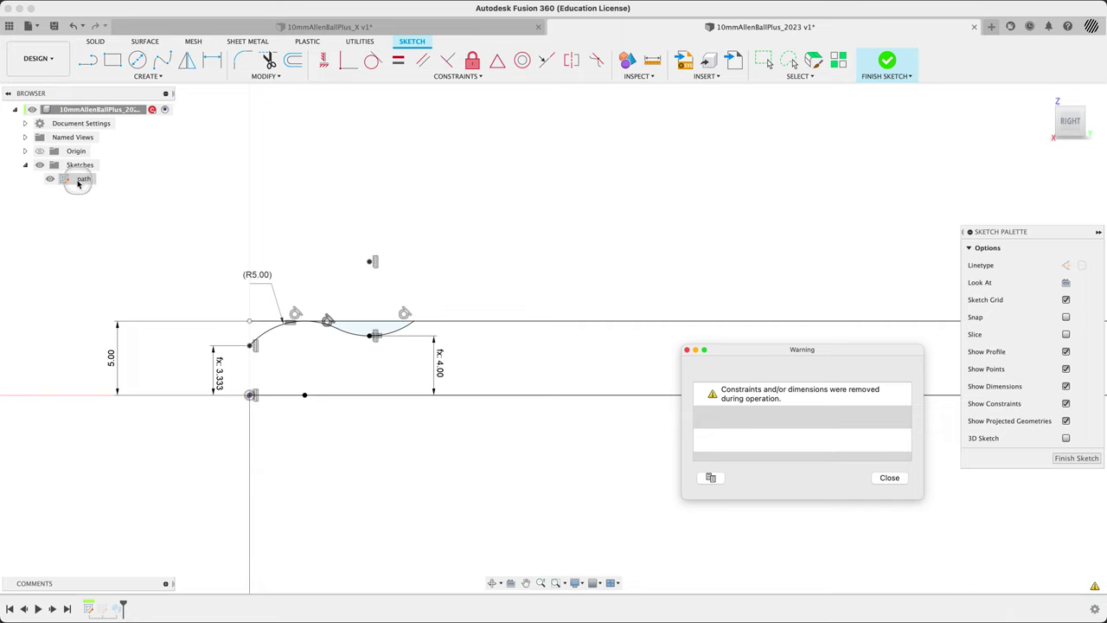
click(888, 477)
Align the L's two bottom end points horizontally with a Horizontal/Vertical constraint.
scroll(180, 288, down, 2)
scroll(457, 353, down, 3)
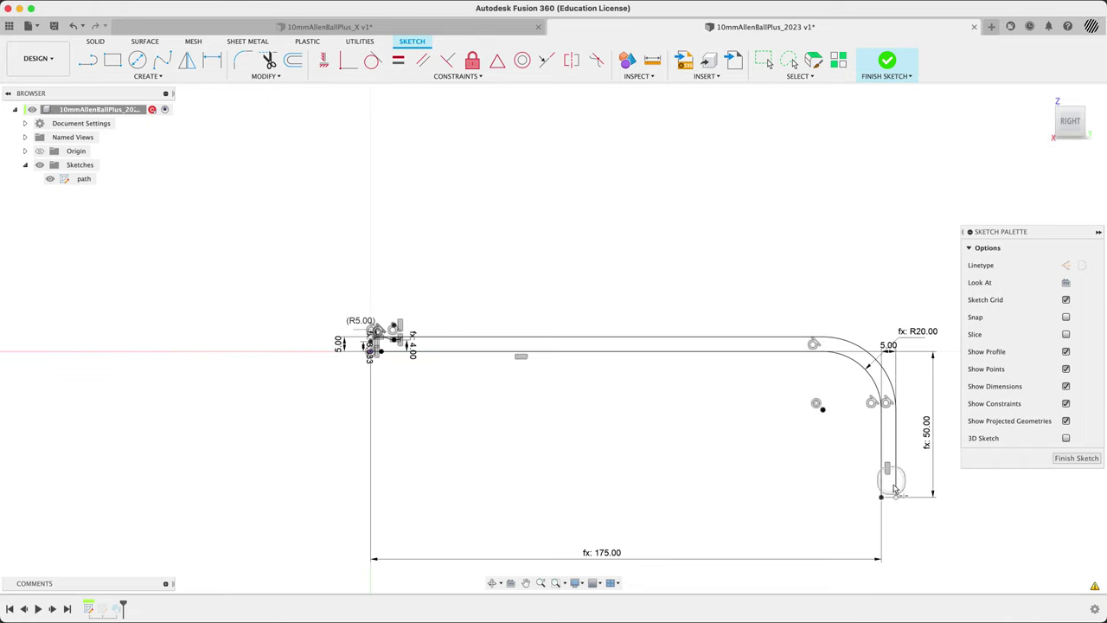
scroll(897, 500, up, 5)
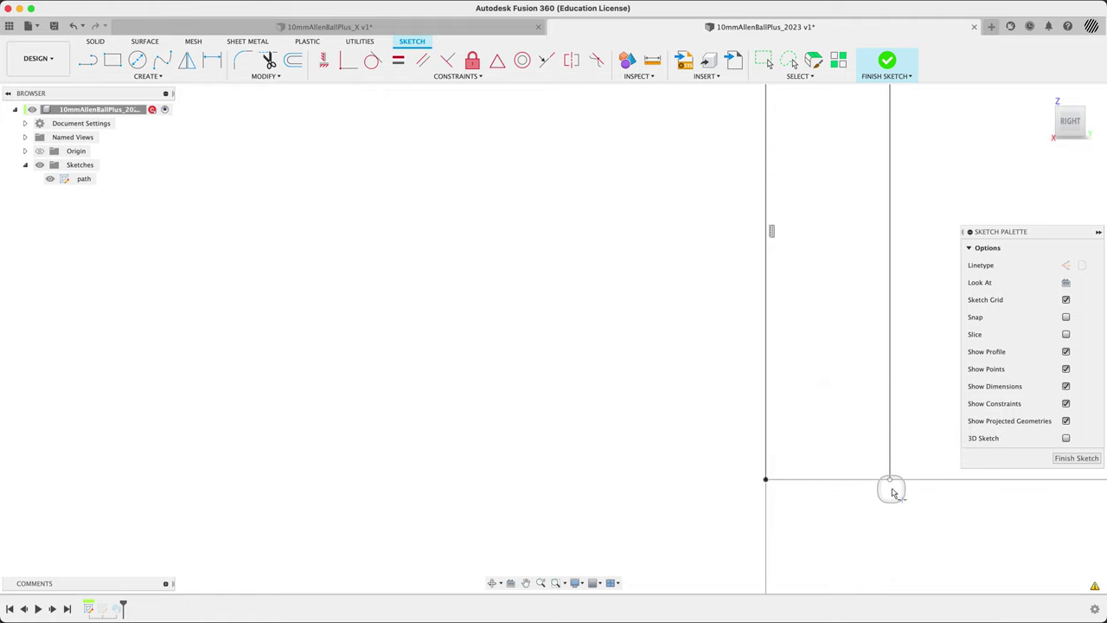
scroll(865, 476, down, 6)
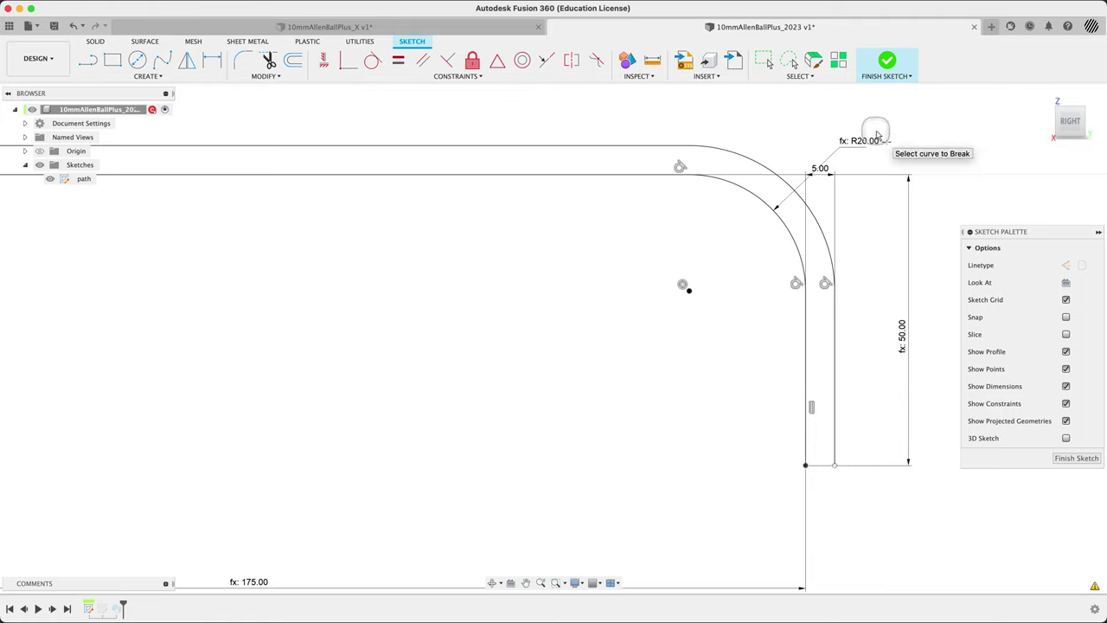
scroll(865, 217, down, 2)
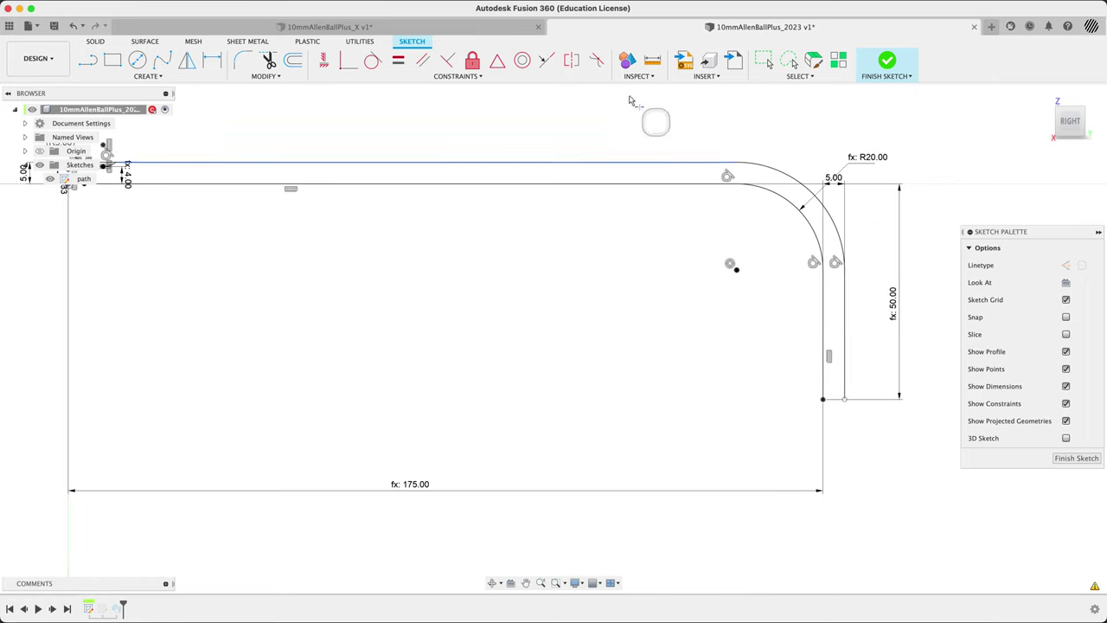
click(323, 59)
click(824, 401)
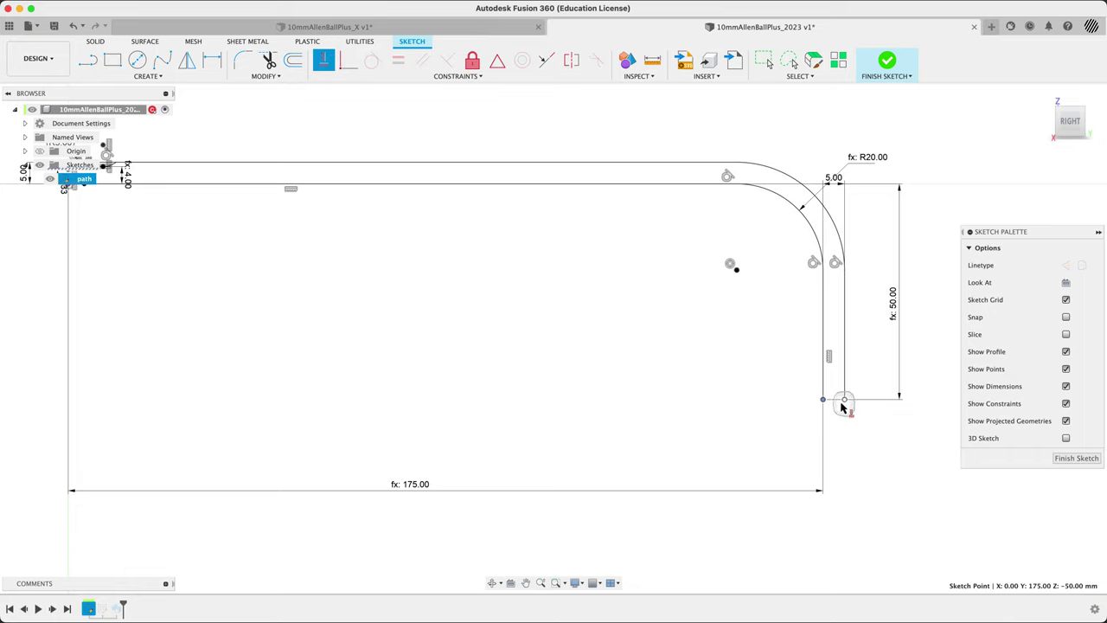
click(826, 412)
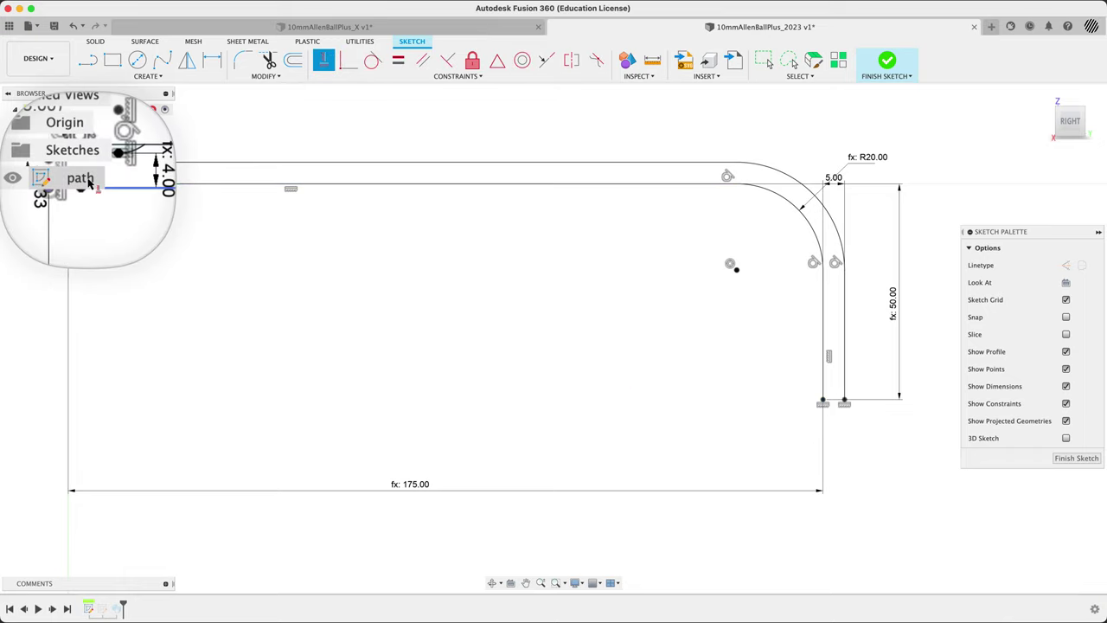
scroll(831, 341, down, 4)
scroll(484, 259, up, 6)
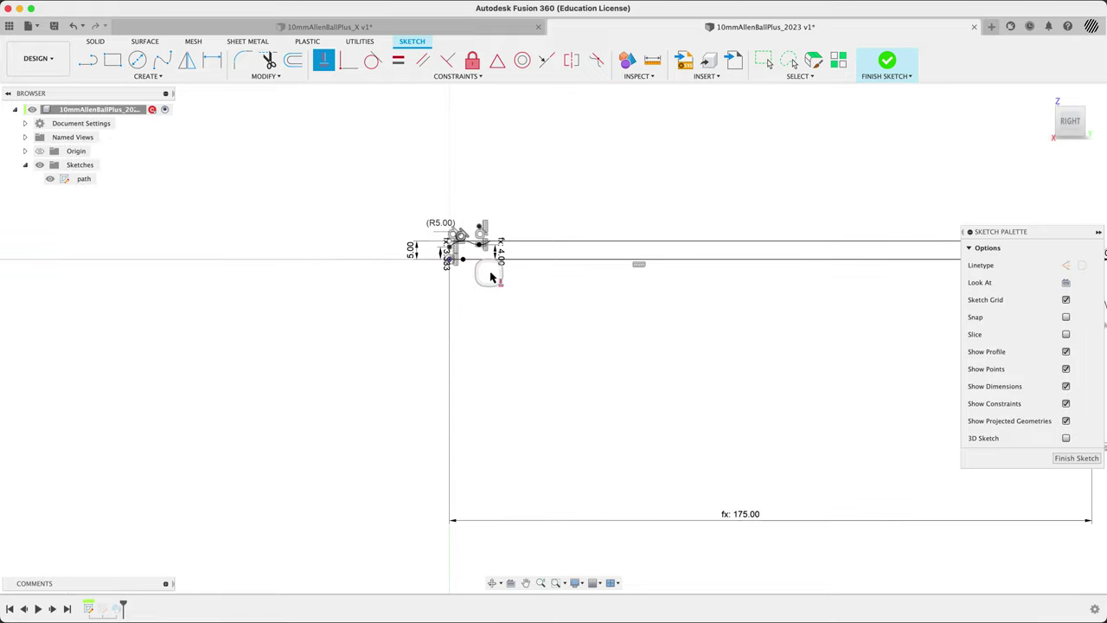
scroll(489, 249, up, 2)
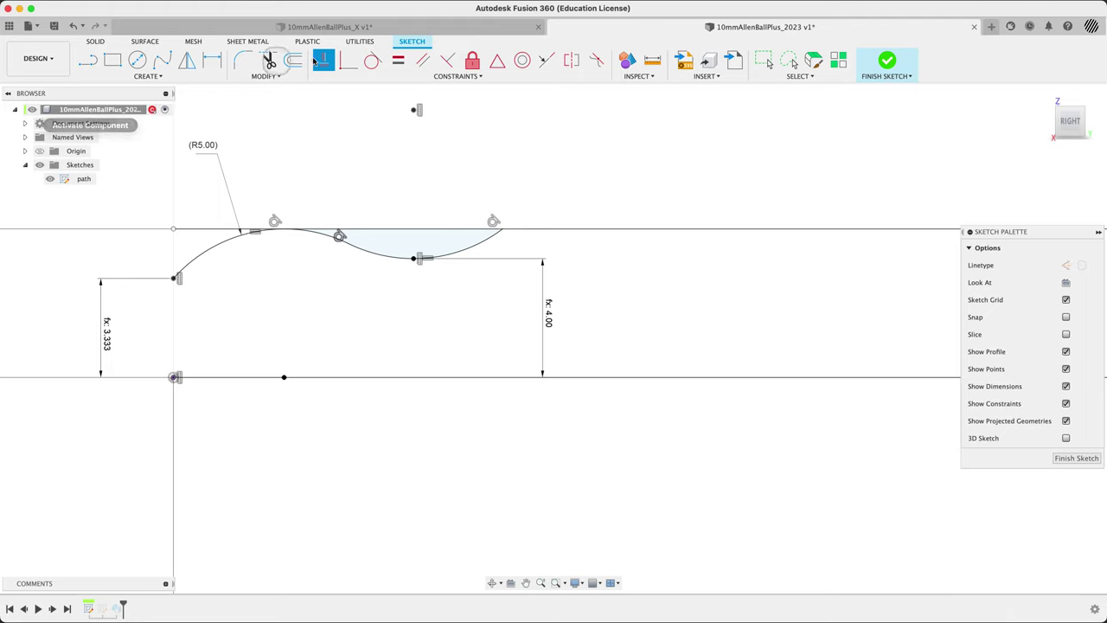
Make the top line's left end coincident and convert the short top line to construction.
click(174, 231)
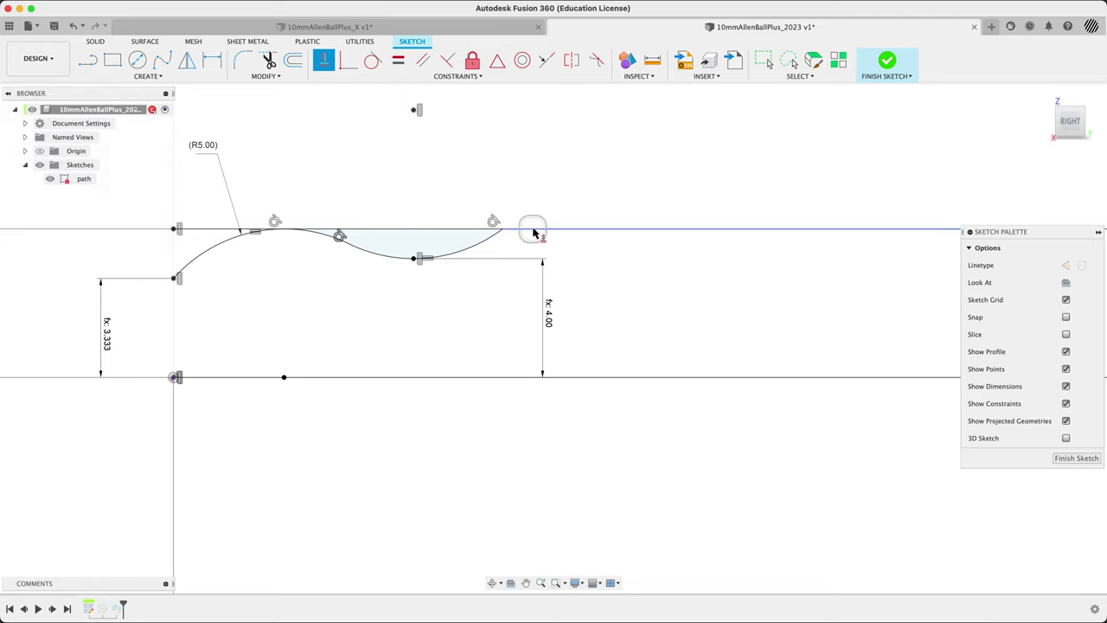
key(Escape)
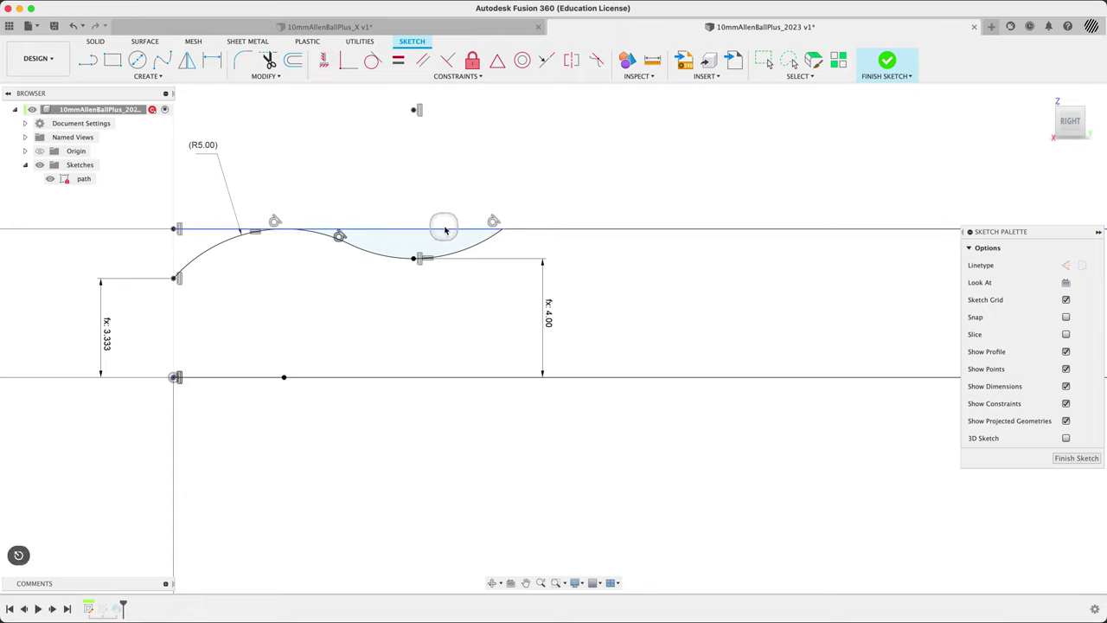
click(445, 230)
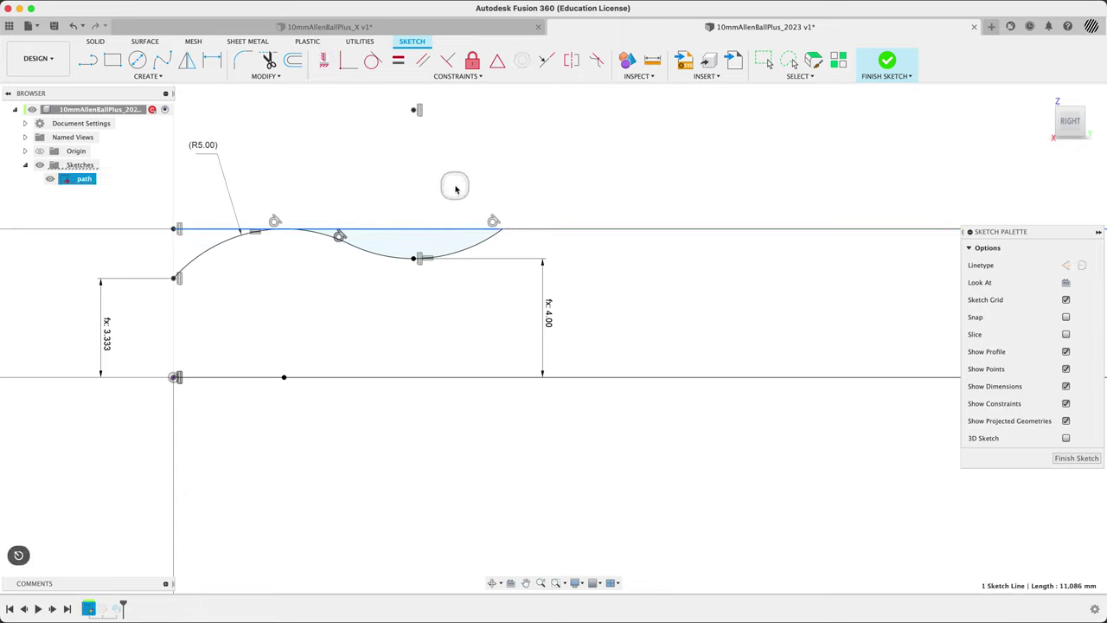
key(x)
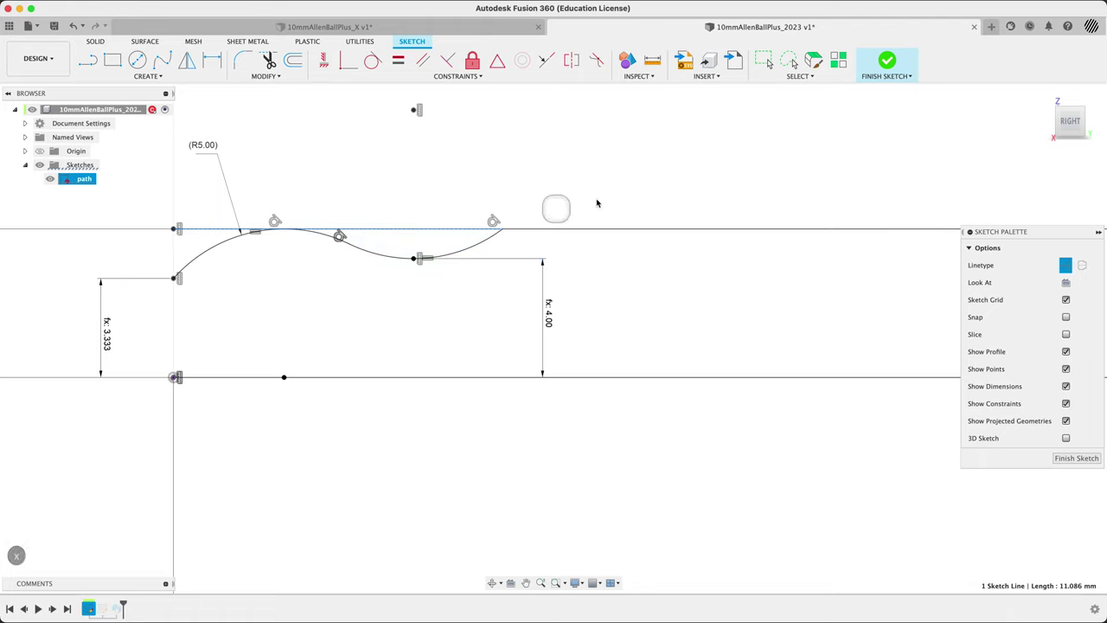
Finish the path sketch.
scroll(673, 179, down, 3)
click(673, 179)
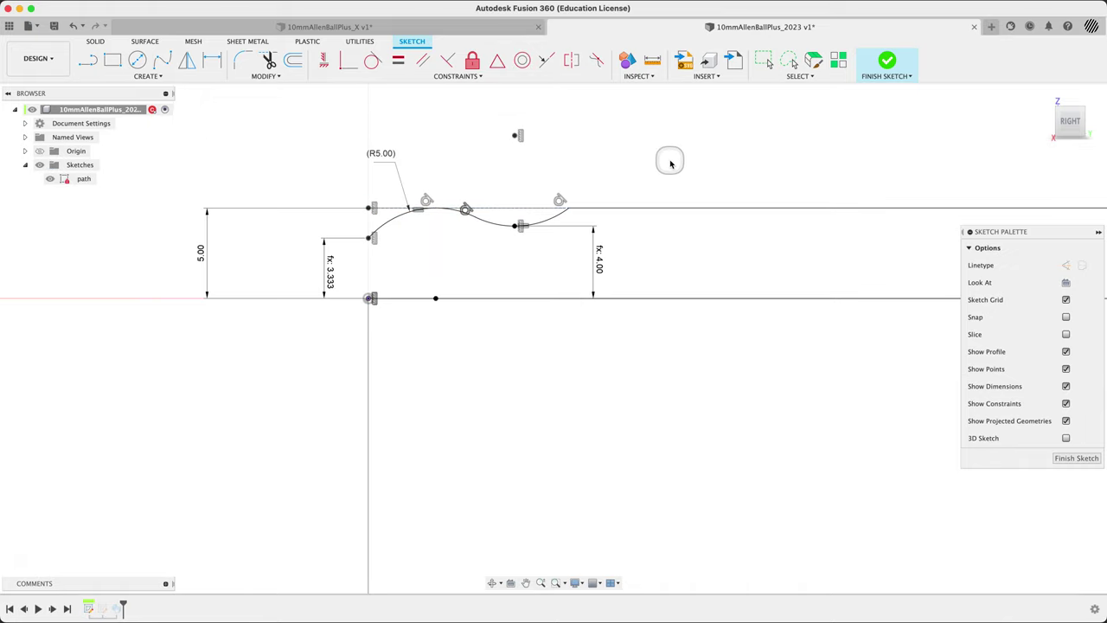
shift+middle_drag(647, 153, 667, 165)
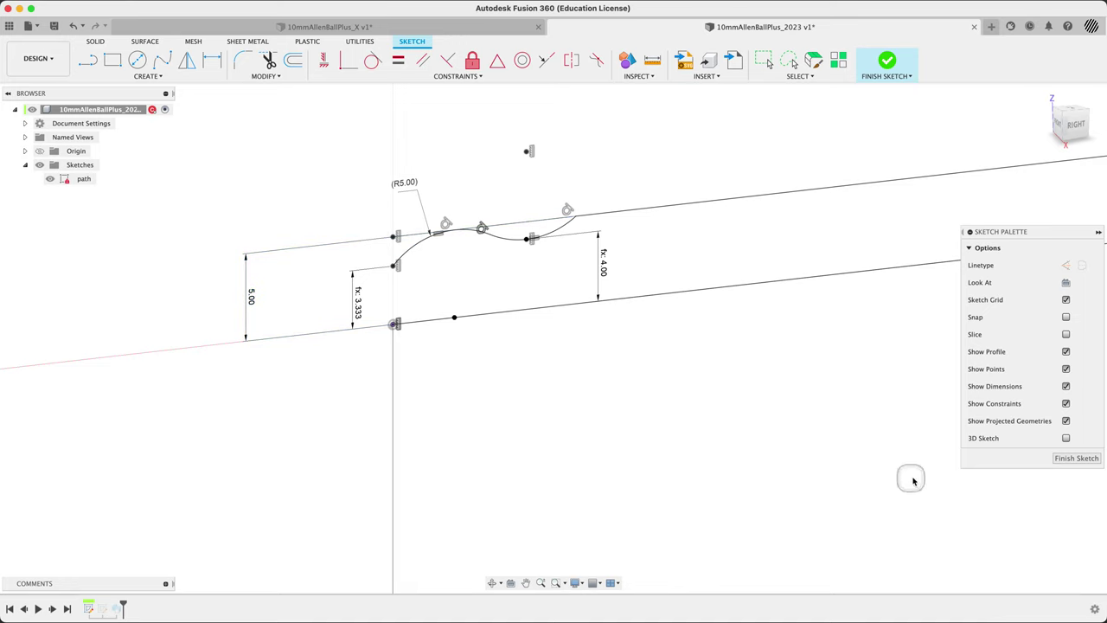
click(1074, 459)
Change Sweep1 to Path + Guide Rail, using the curved sketch line as the guide rail.
click(277, 538)
double_click(117, 608)
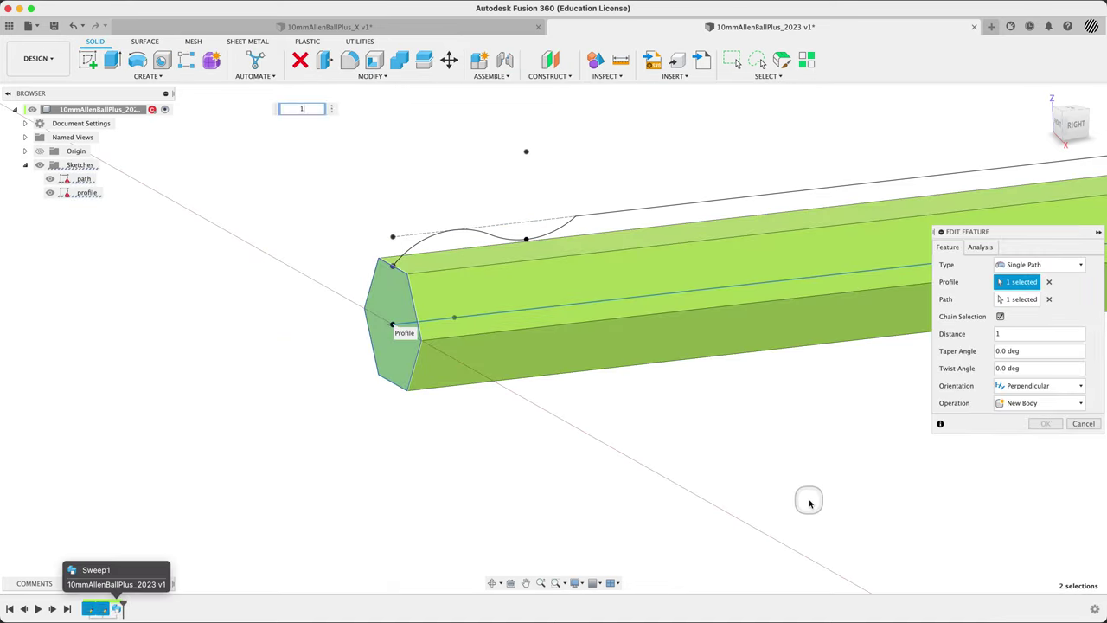
click(1038, 265)
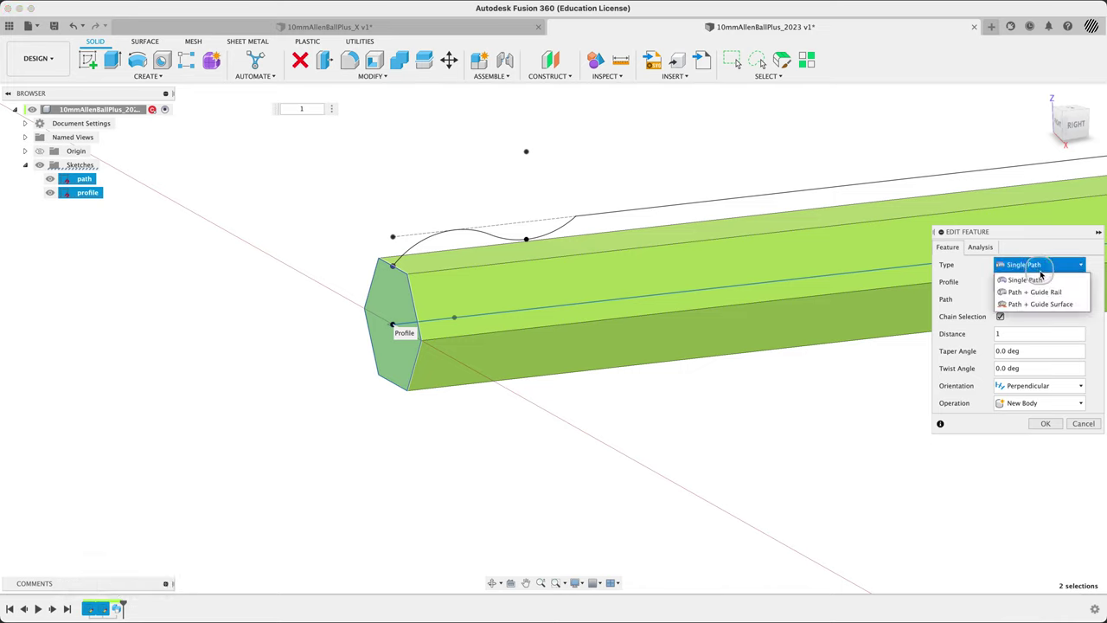
click(1048, 292)
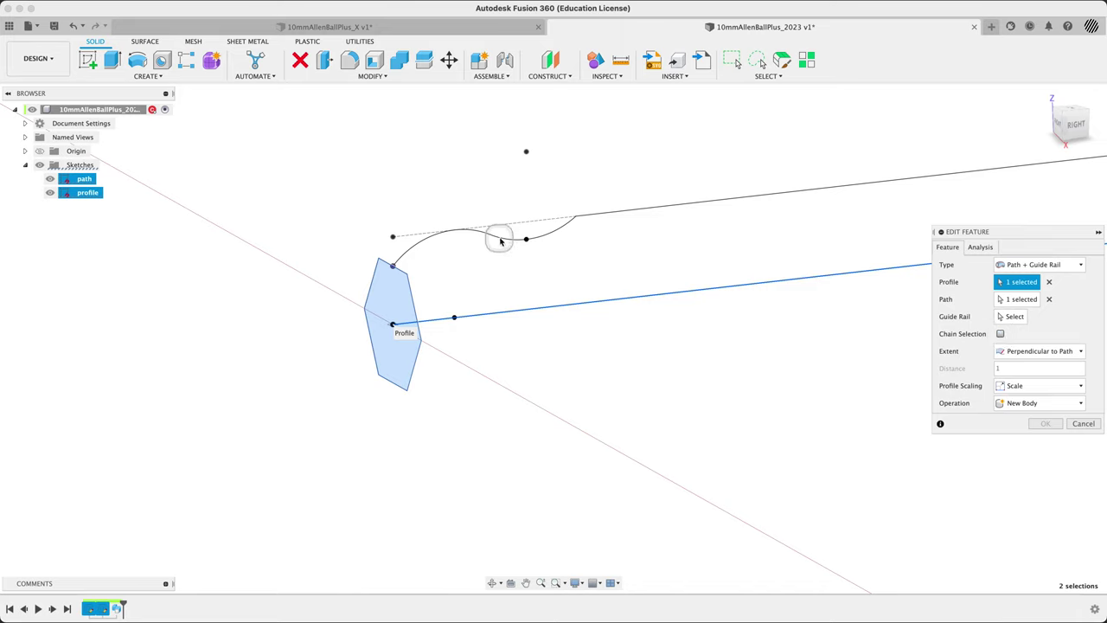
click(1012, 316)
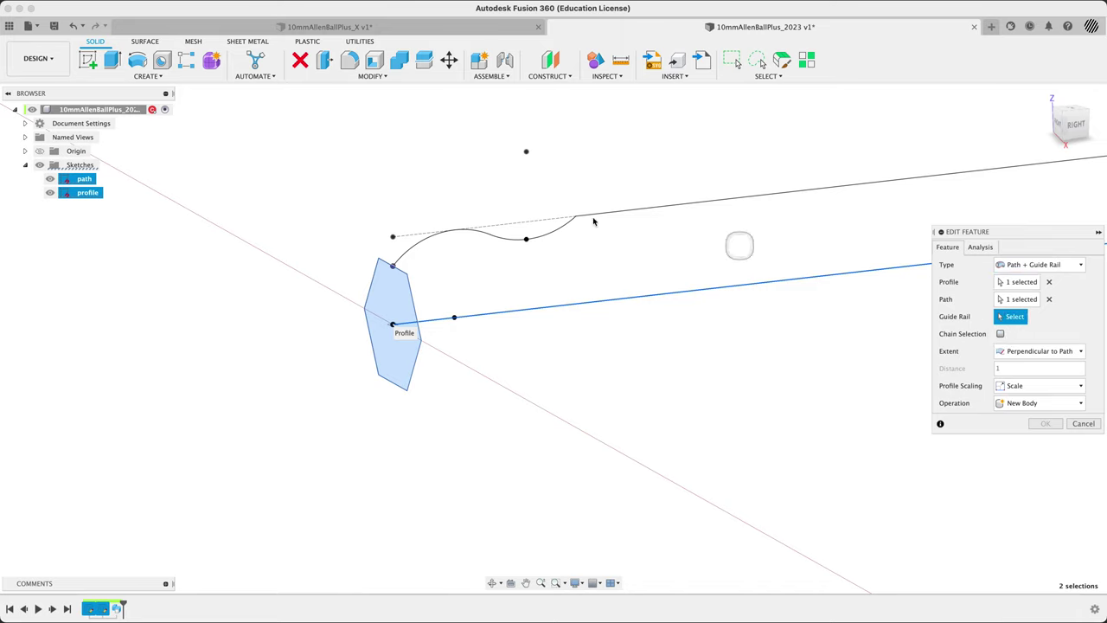
click(487, 236)
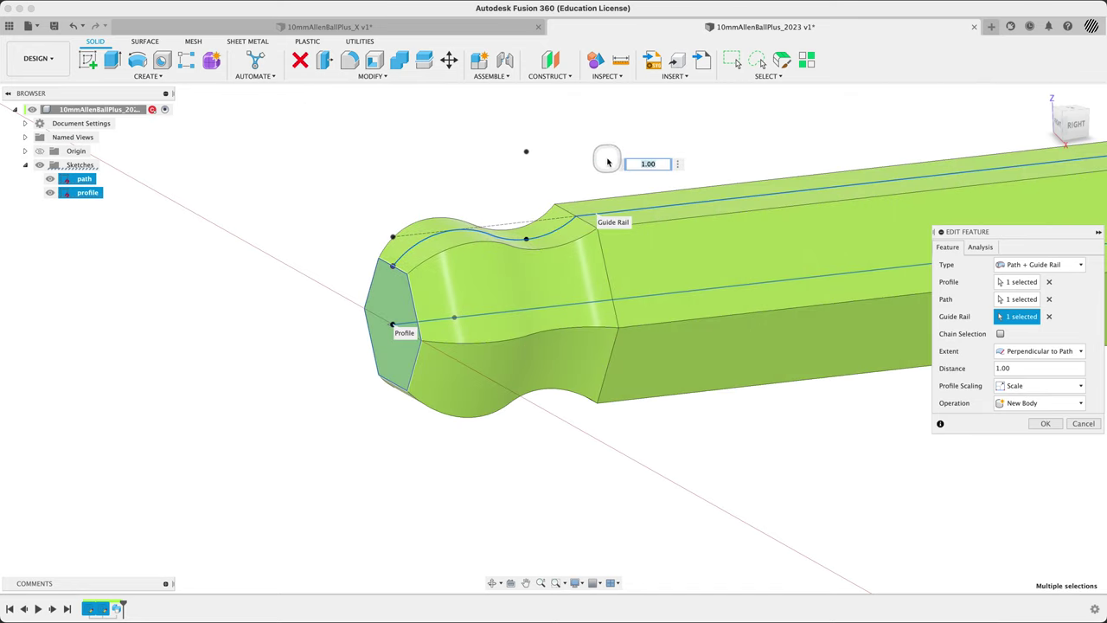
scroll(252, 239, down, 5)
scroll(394, 223, up, 2)
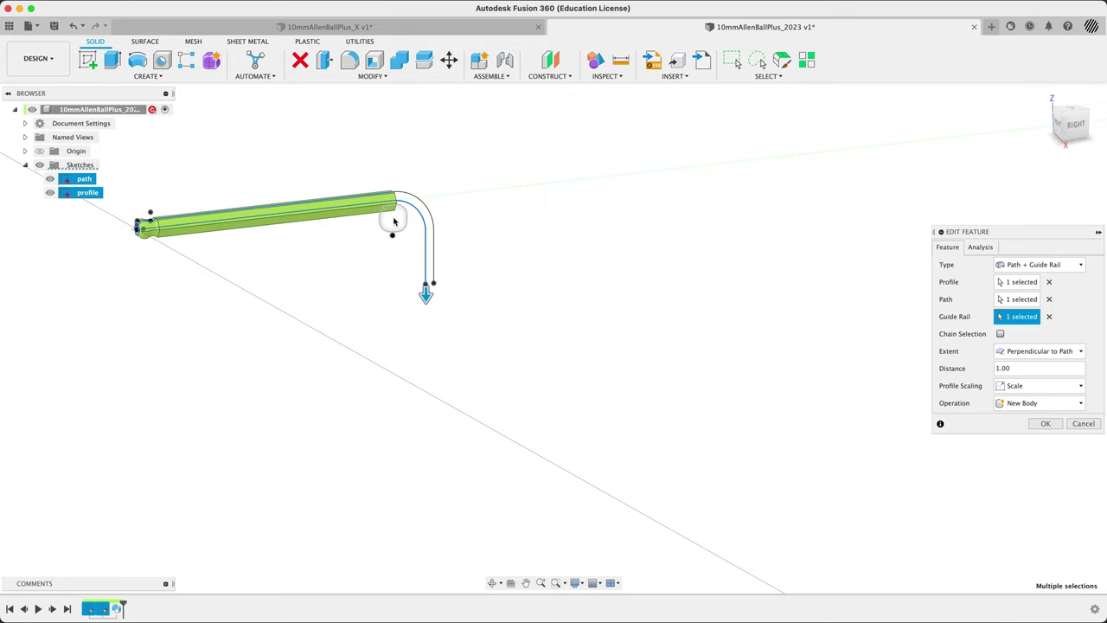
scroll(394, 223, up, 3)
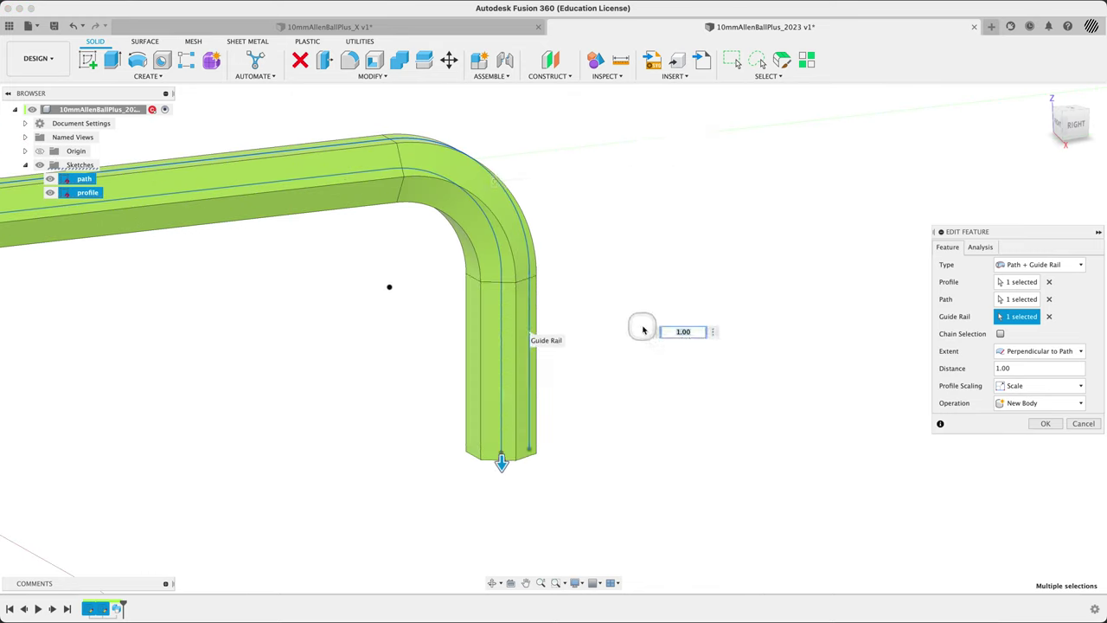
scroll(779, 327, down, 3)
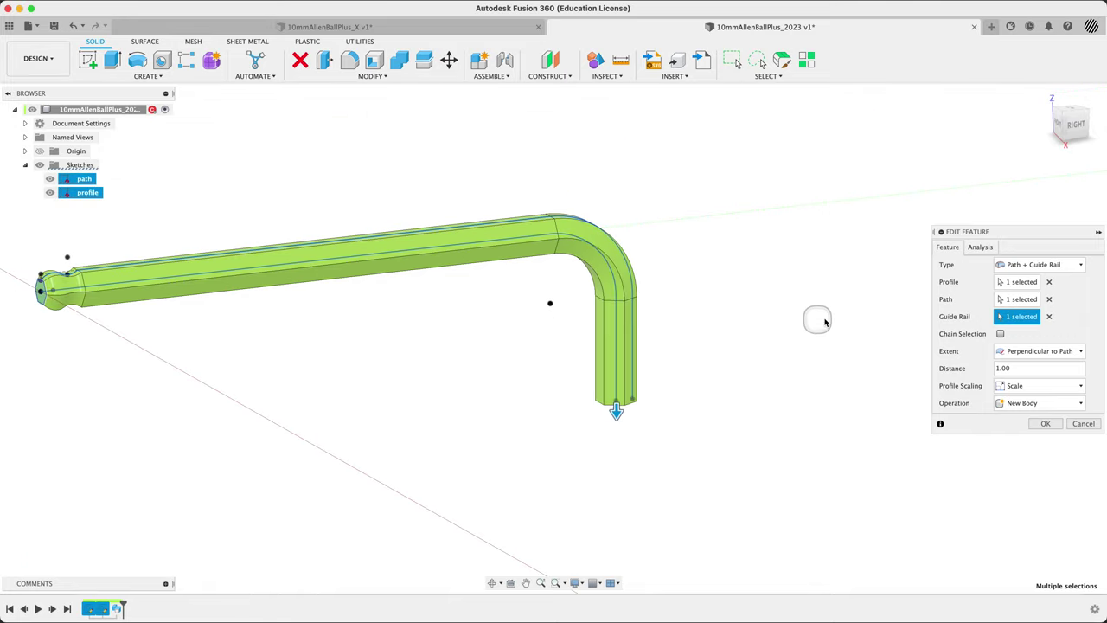
shift+middle_drag(823, 317, 1047, 467)
click(1040, 423)
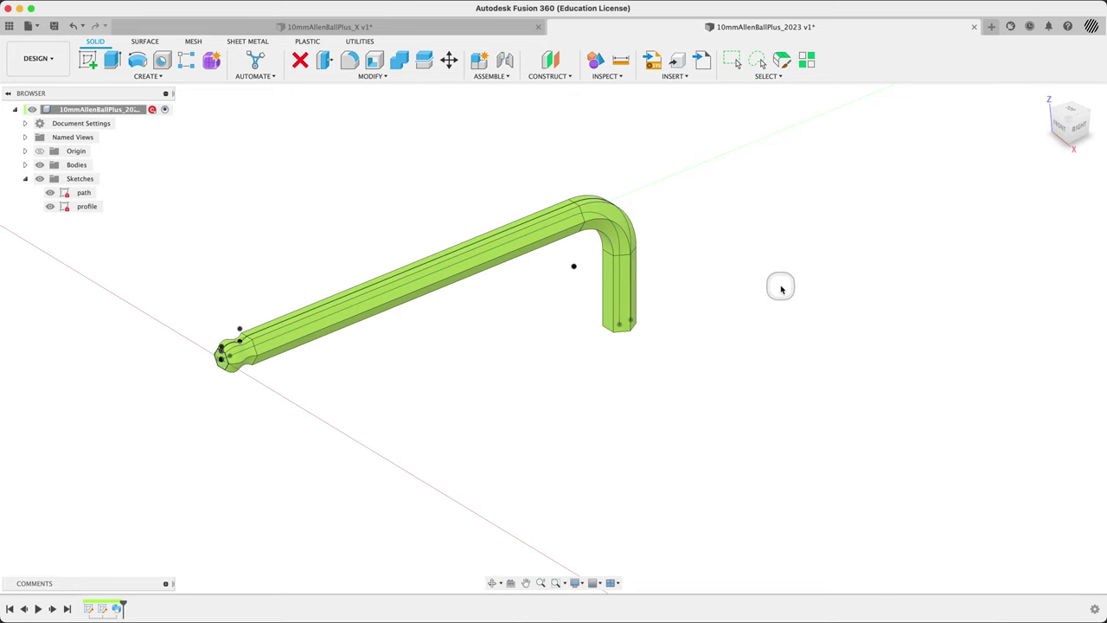
Show the path sketch's dimensions on the model.
scroll(224, 348, up, 3)
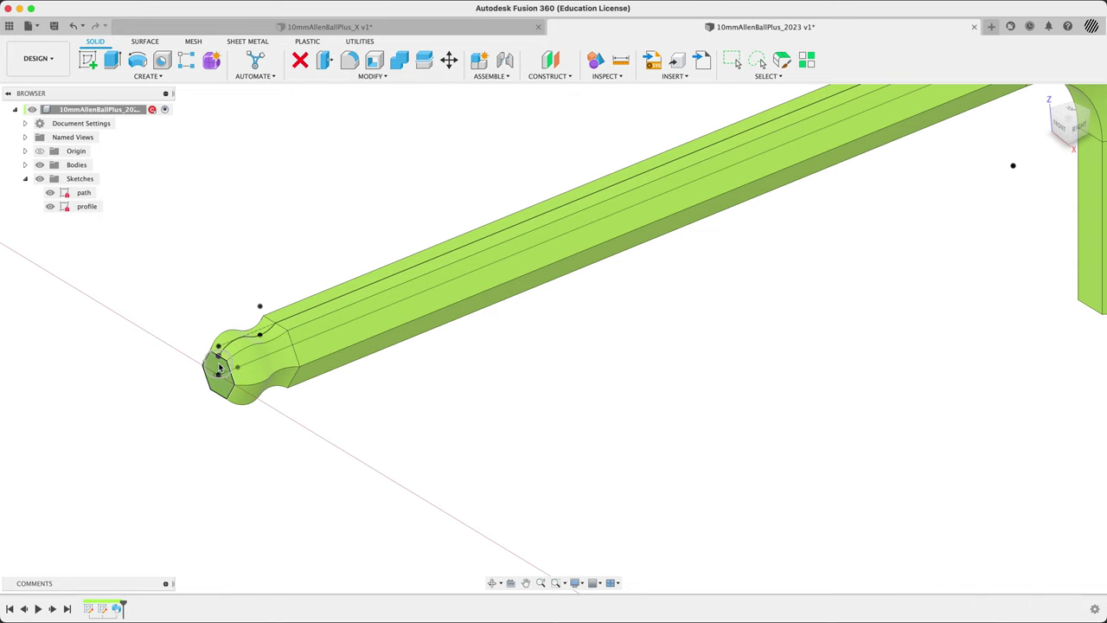
scroll(230, 311, down, 5)
scroll(124, 339, up, 5)
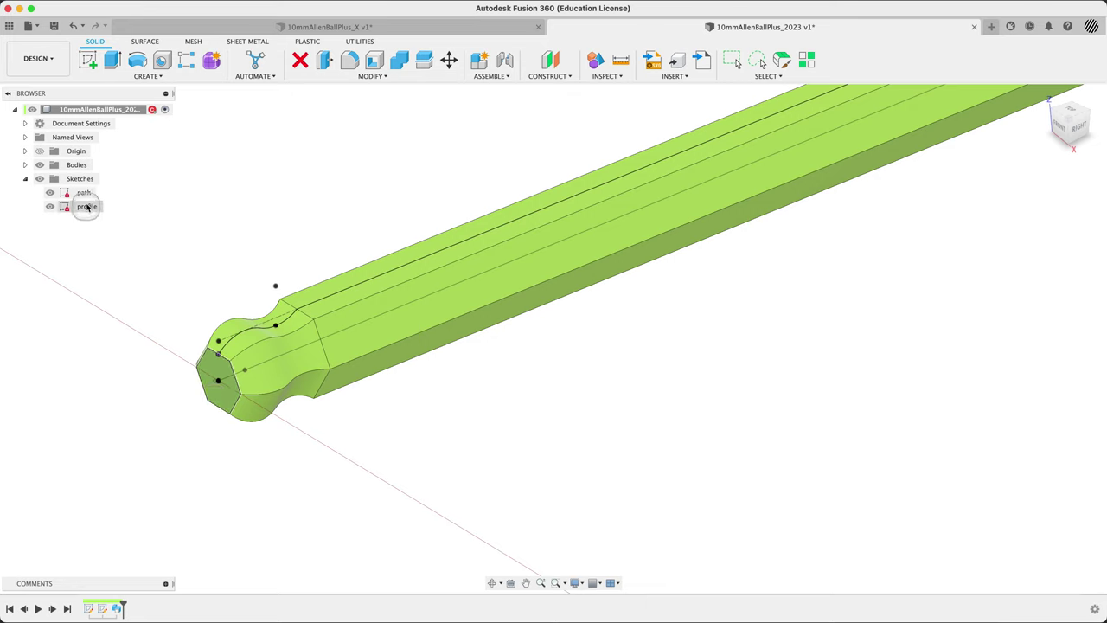
right_click(84, 194)
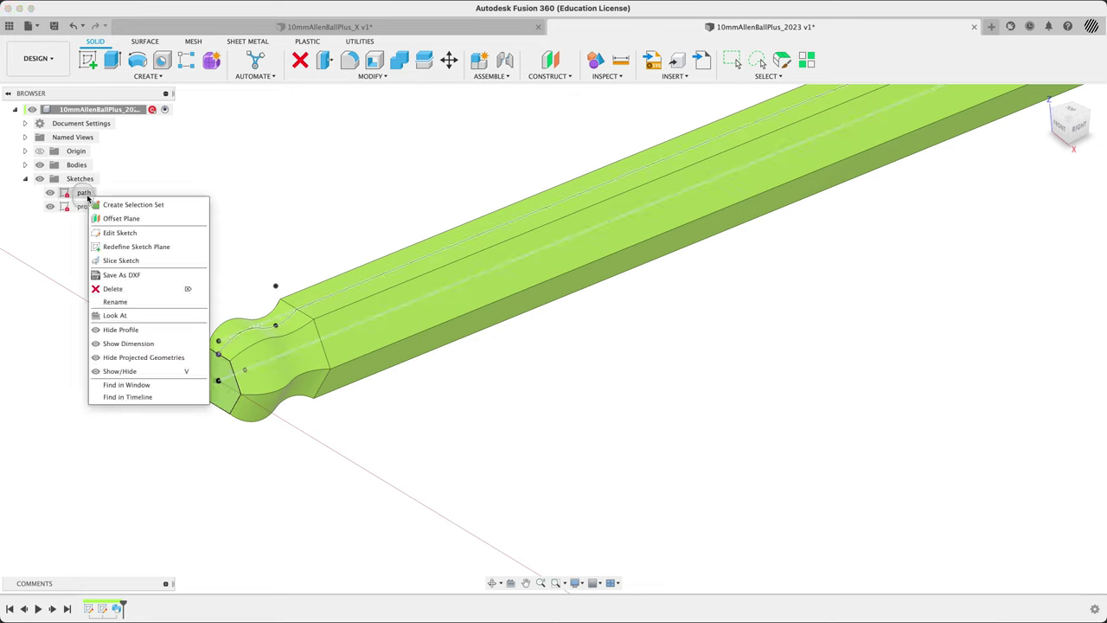
click(129, 343)
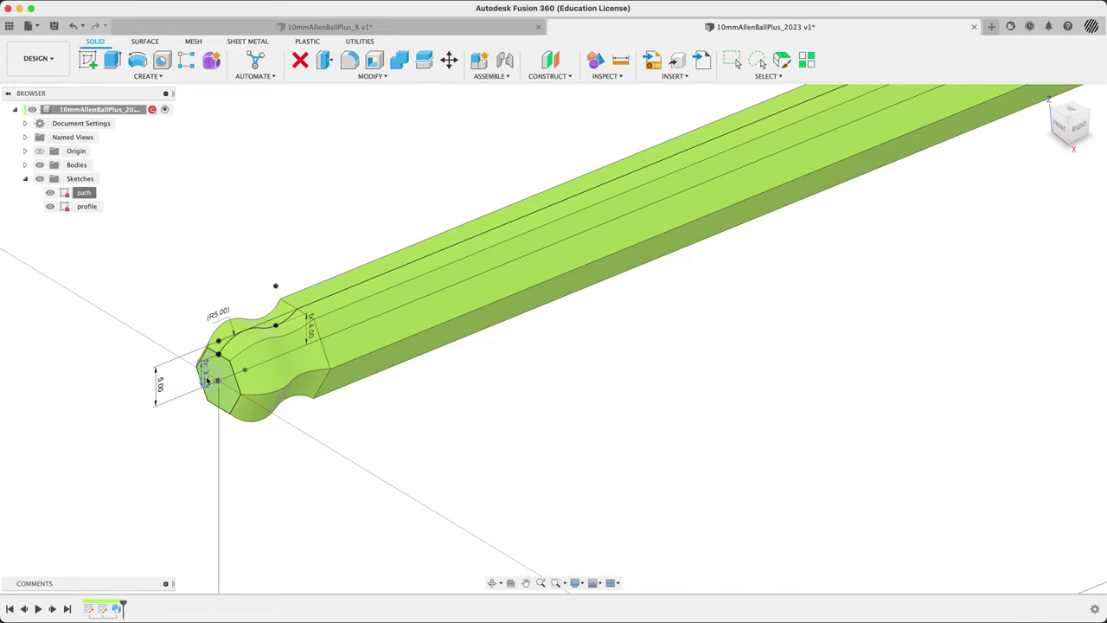
Drag the 3.33 and 5.00 dimensions clear of the hex profile end.
mouse_move(208, 381)
mouse_down()
mouse_move(135, 408)
mouse_move(143, 436)
mouse_up()
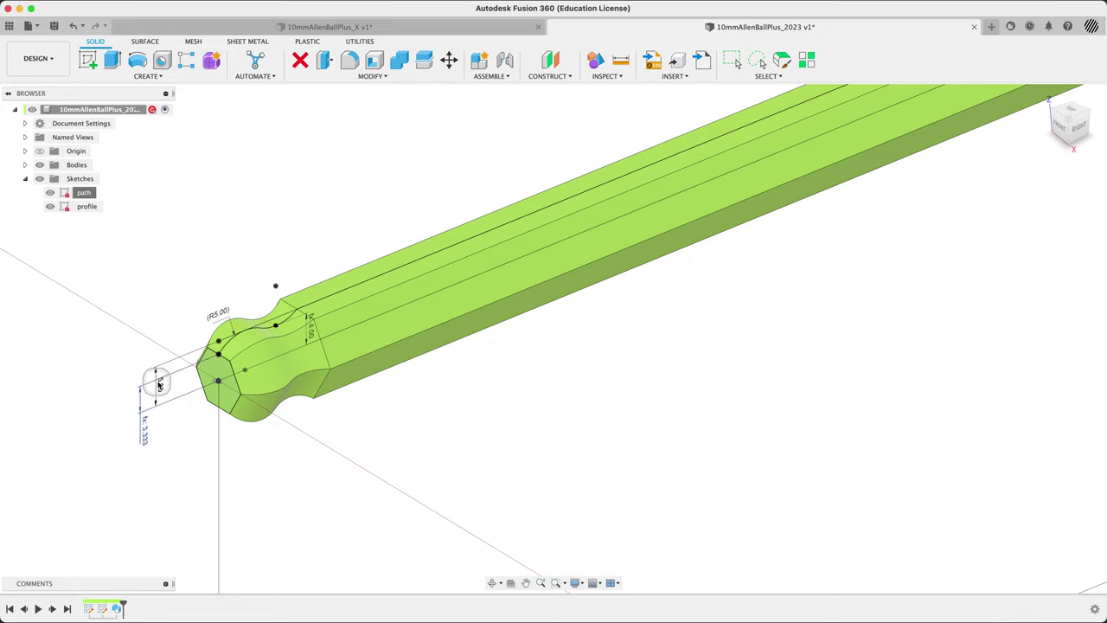
mouse_move(162, 394)
mouse_down()
mouse_move(169, 380)
mouse_move(358, 308)
mouse_move(325, 229)
mouse_up()
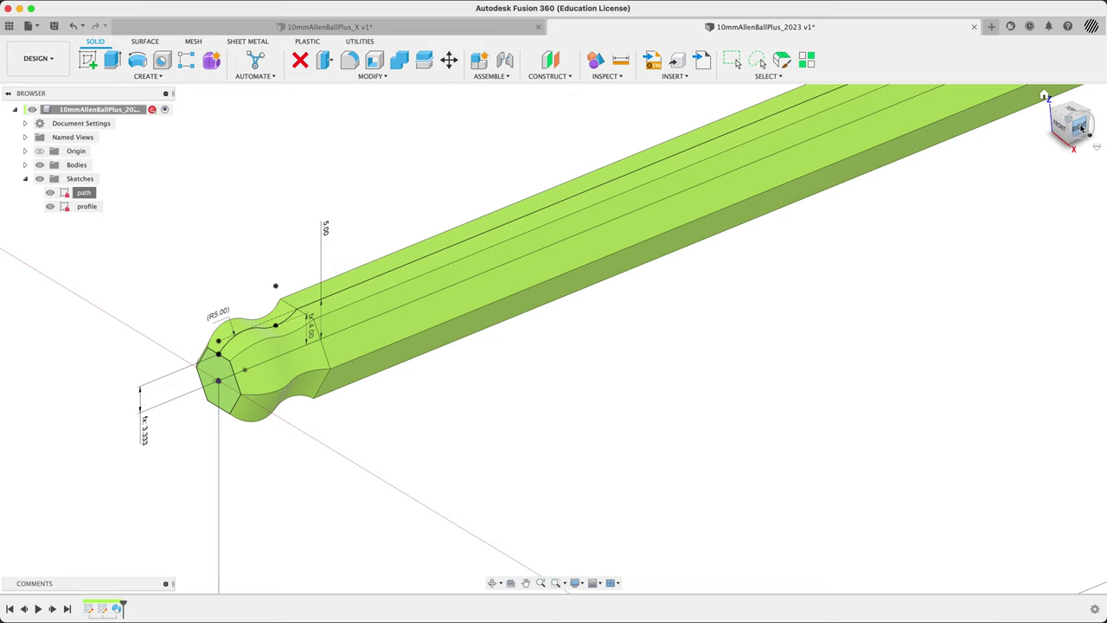
mouse_move(371, 317)
middle_down()
mouse_move(717, 314)
mouse_move(895, 257)
middle_up()
scroll(738, 279, up, 3)
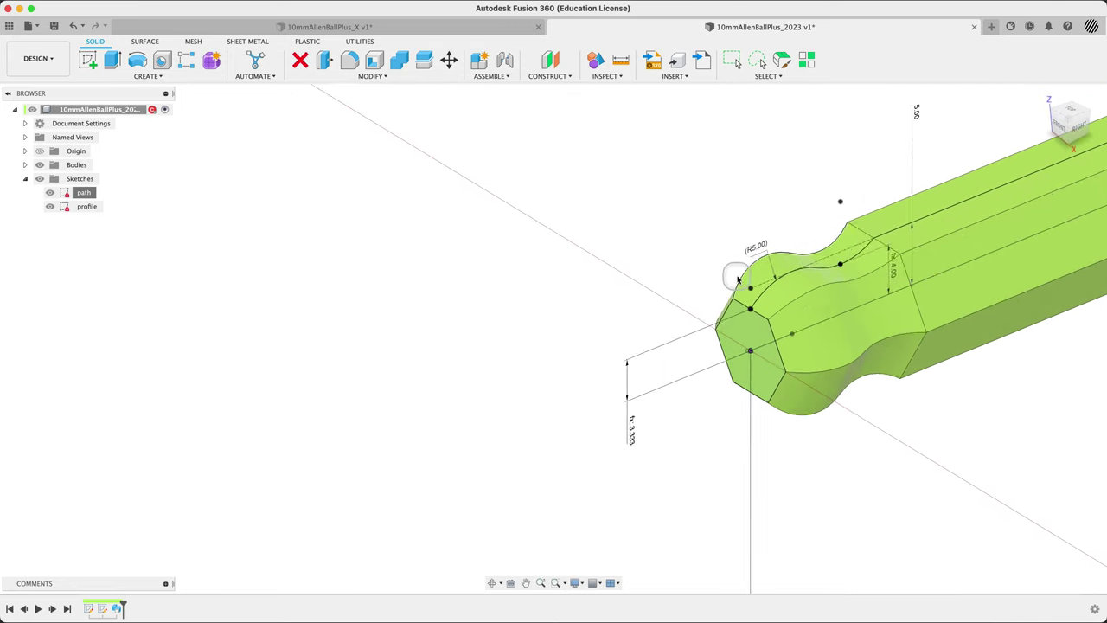
scroll(738, 278, up, 3)
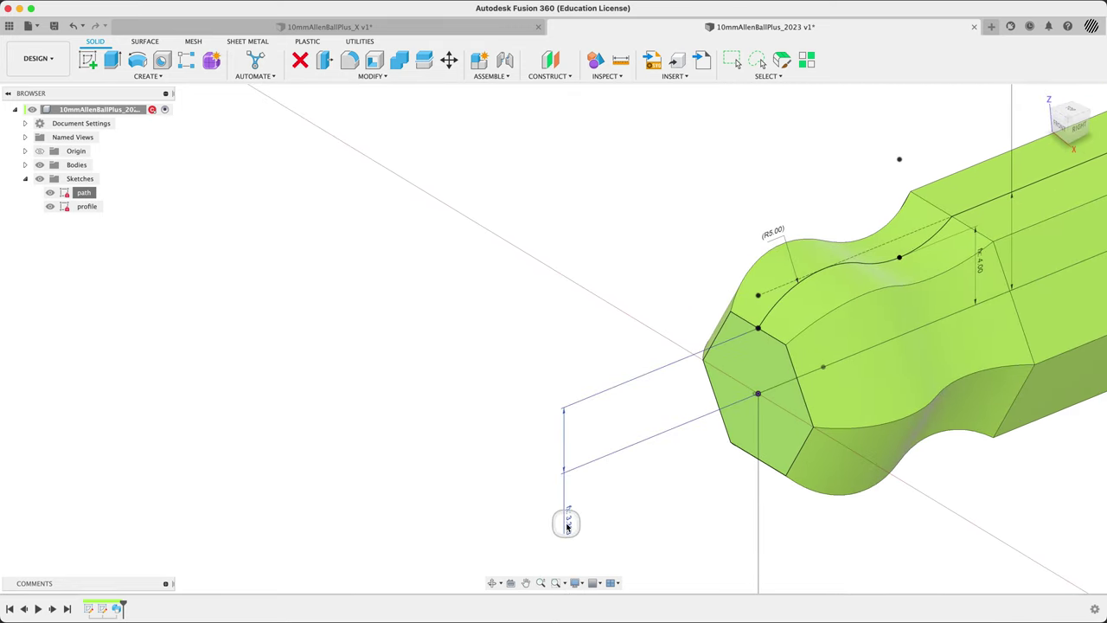
mouse_move(567, 525)
mouse_down()
mouse_move(675, 345)
mouse_move(692, 216)
mouse_move(692, 247)
mouse_up()
Open Change Parameters via 'sparam', then move and narrow the Parameters window beside the ball end.
text(s)
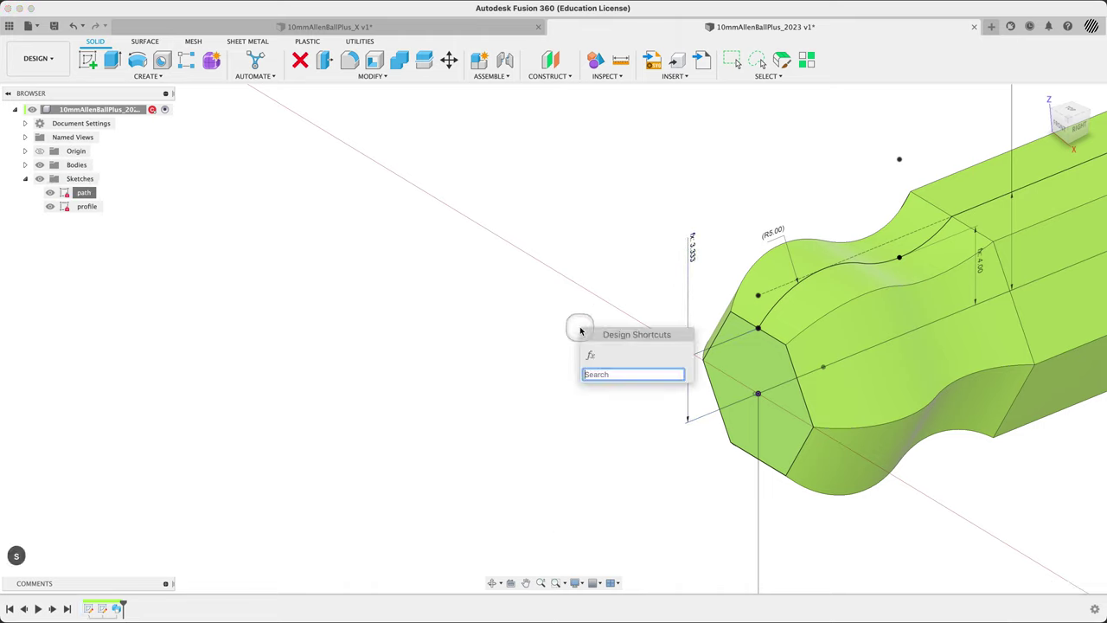
text(param)
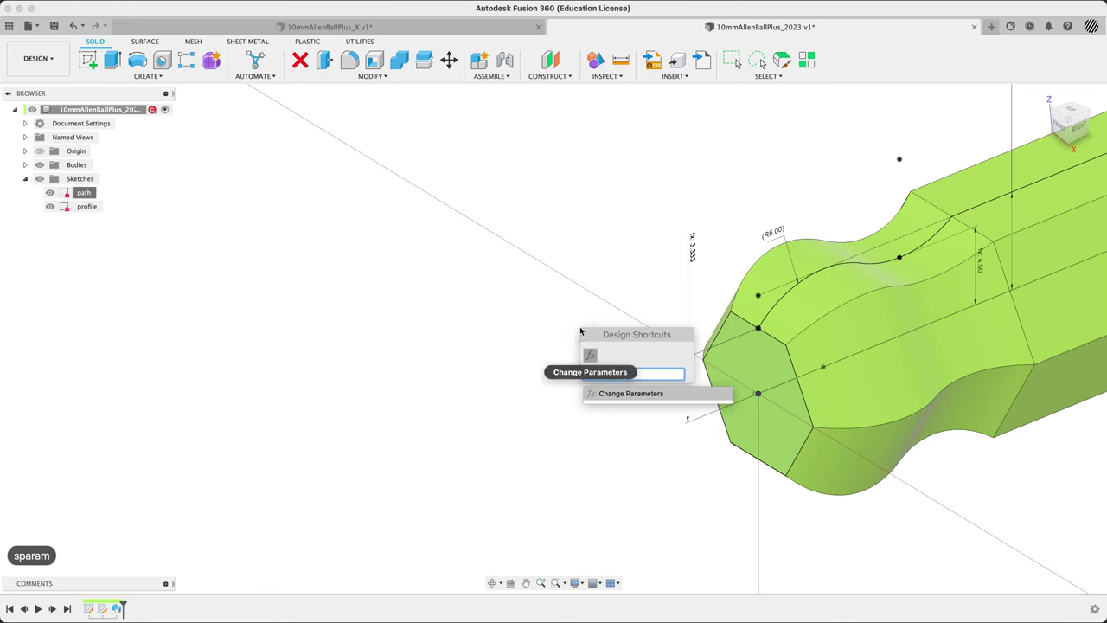
key(Return)
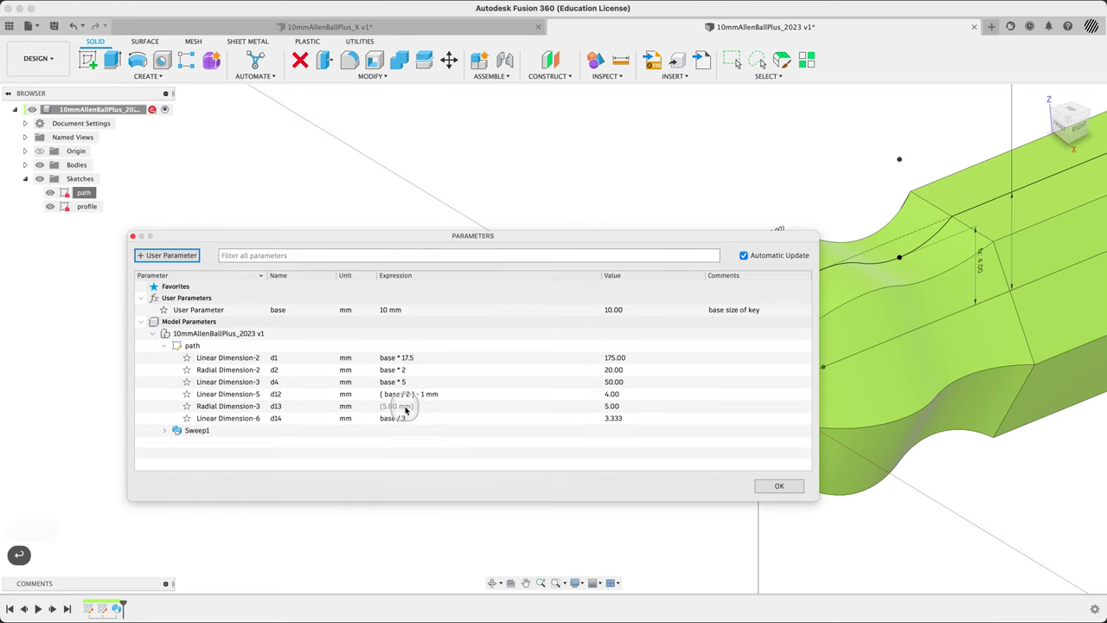
drag(648, 234, 570, 146)
drag(740, 257, 644, 257)
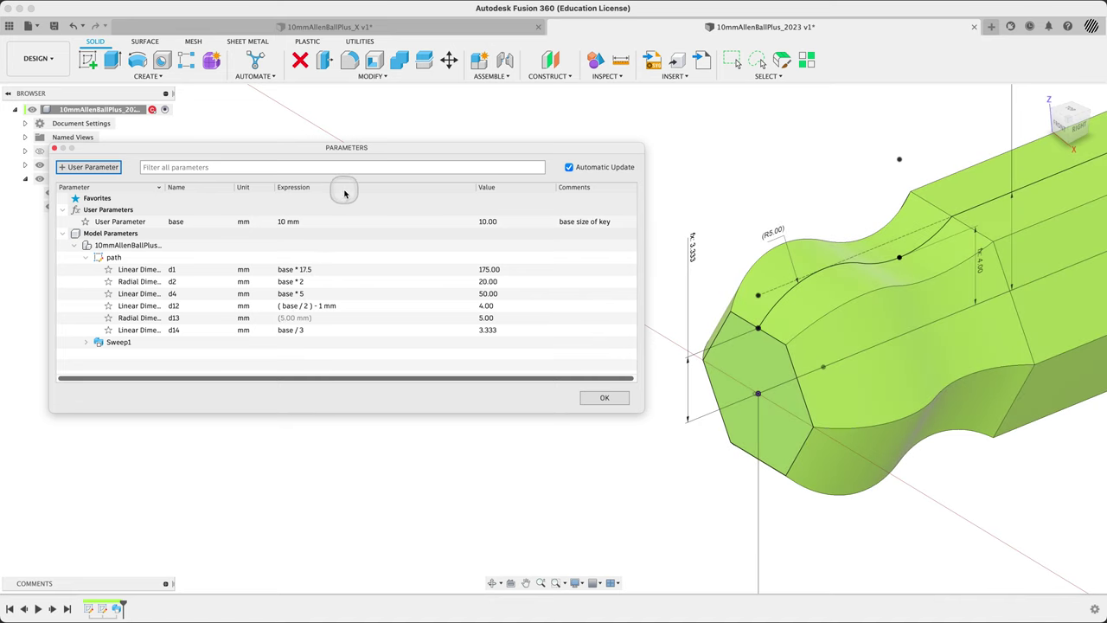
drag(385, 151, 393, 110)
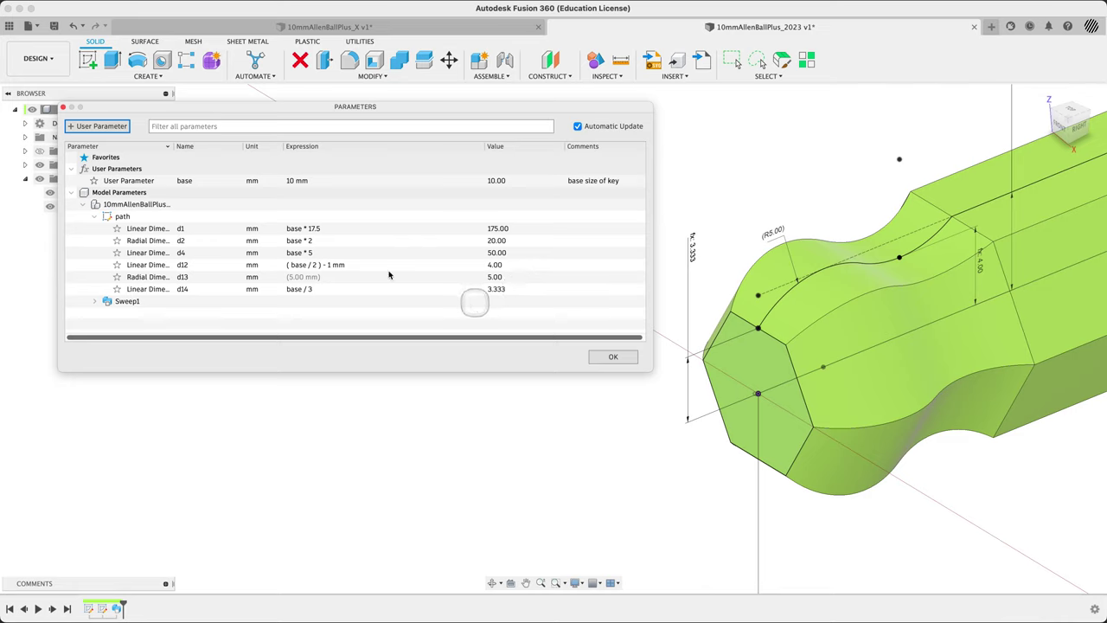
Wrap the d14 expression in round().
click(327, 290)
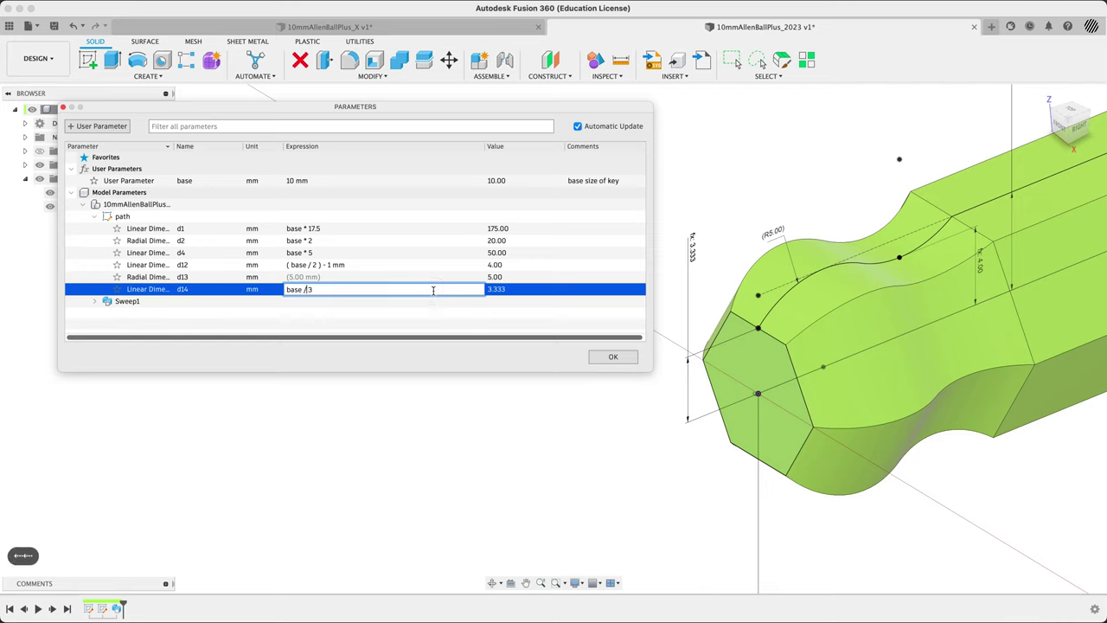
key(Home)
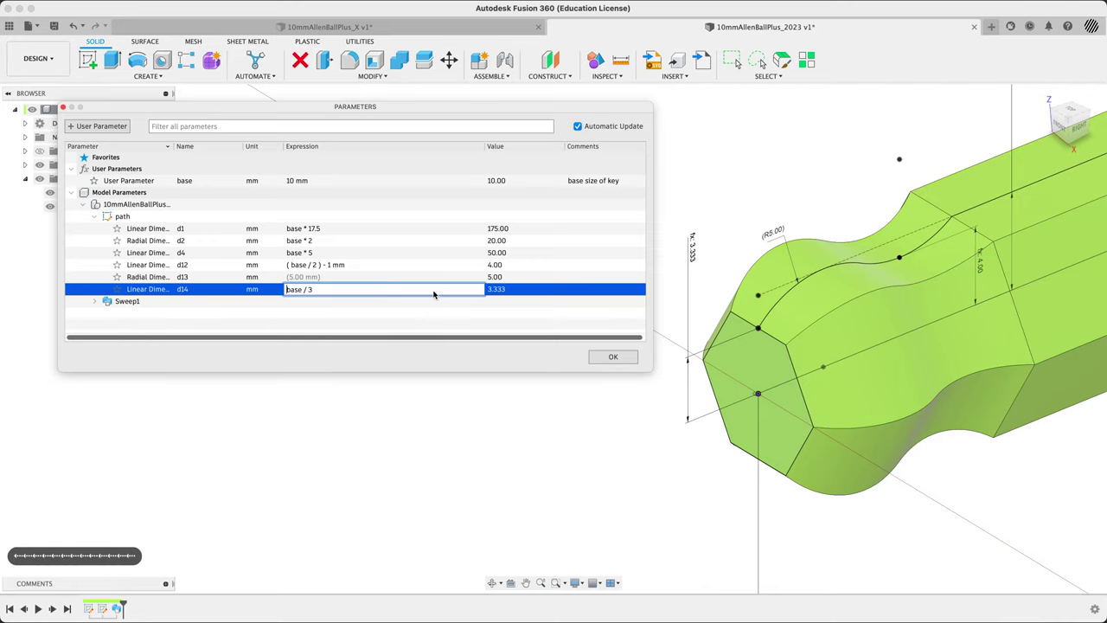
text(round()
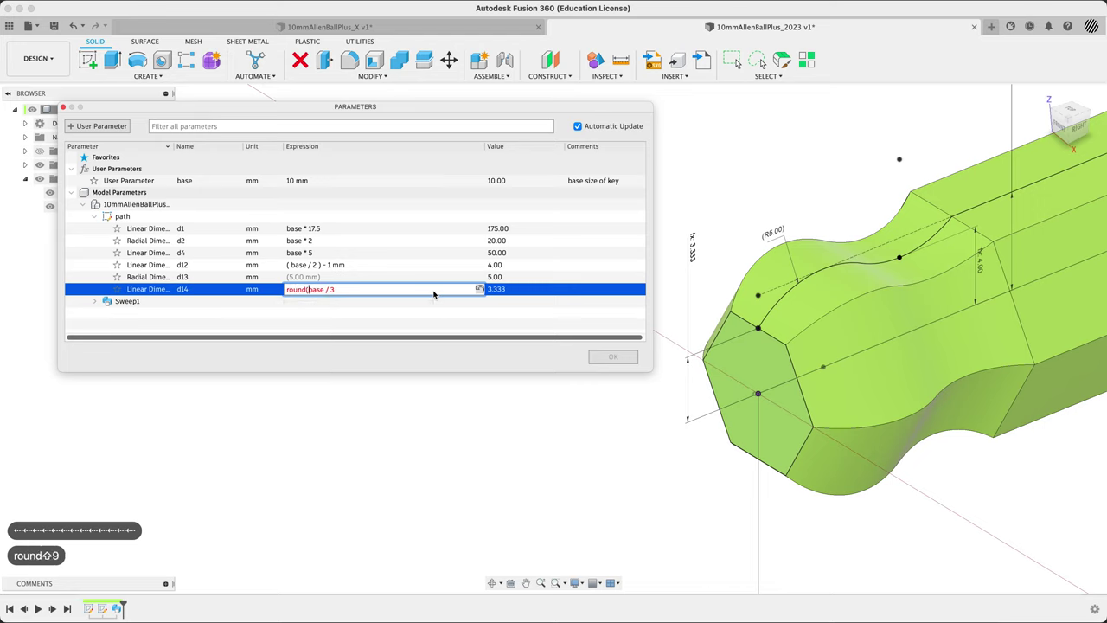
key(Right)
key(Right)
key(Right)
key(Right)
key(Right)
key(Right)
key(Right)
key(Right)
text())
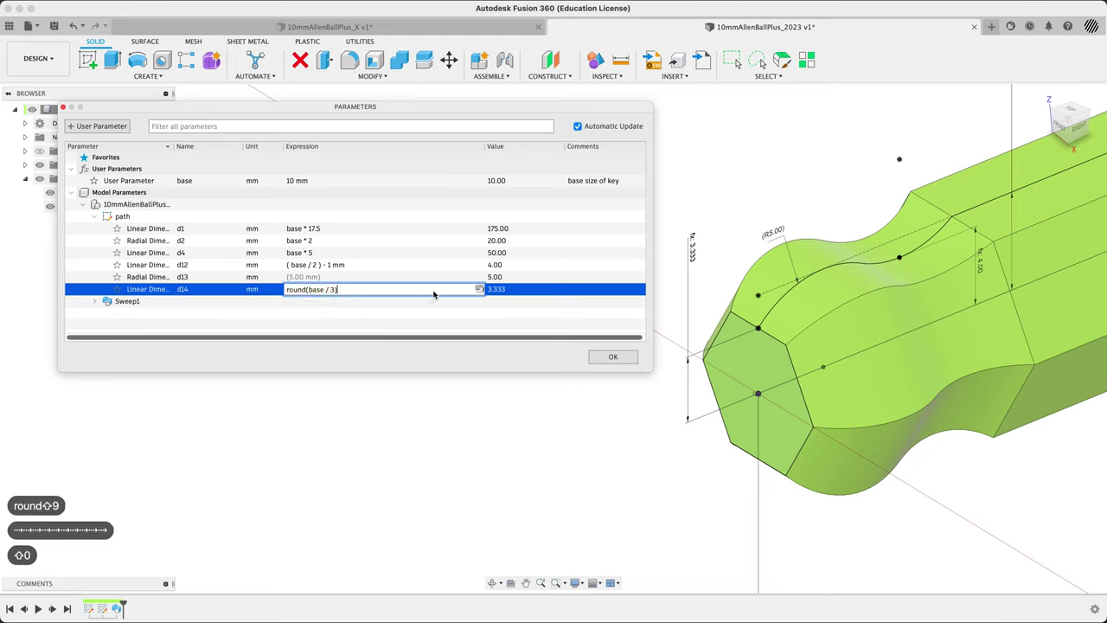
key(Tab)
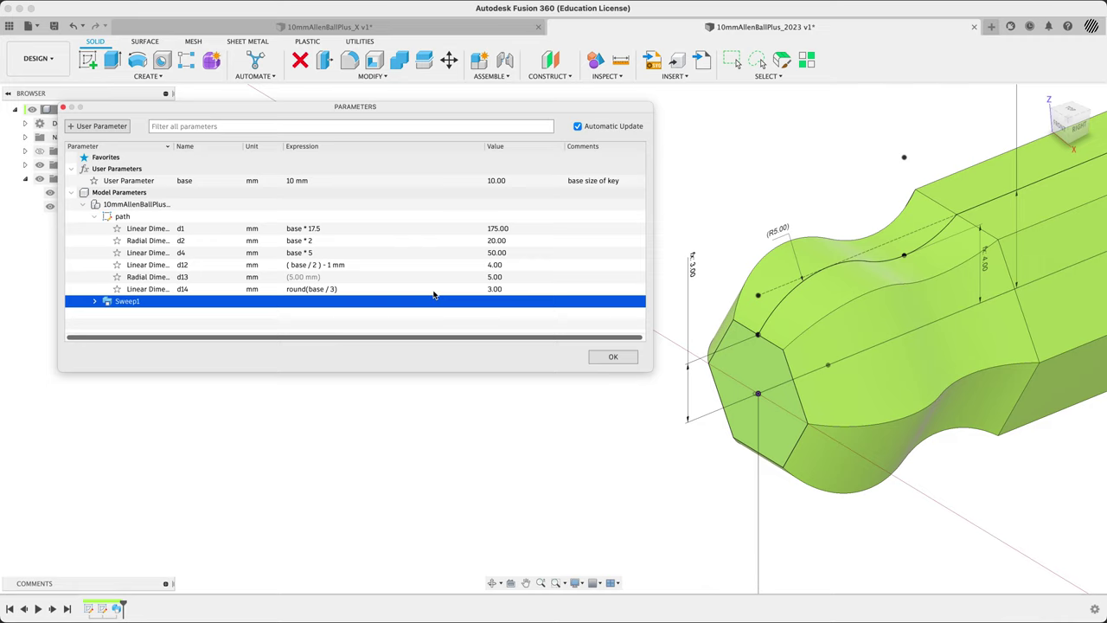
Change d14 to round(10 * base / 3) / 10 for one-decimal rounding.
click(313, 290)
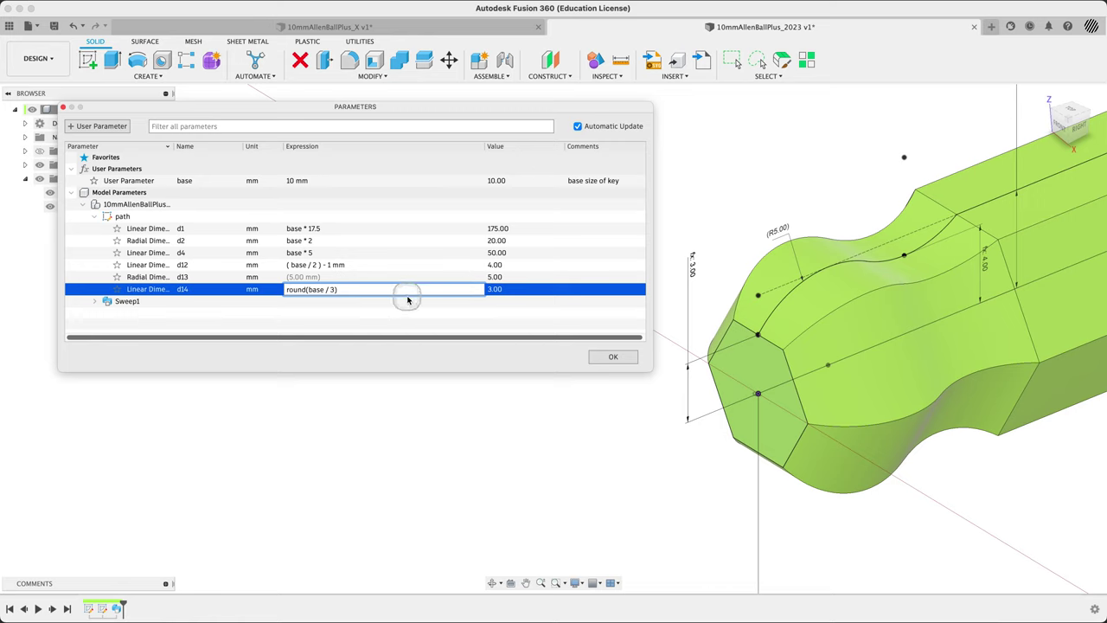
text(10*)
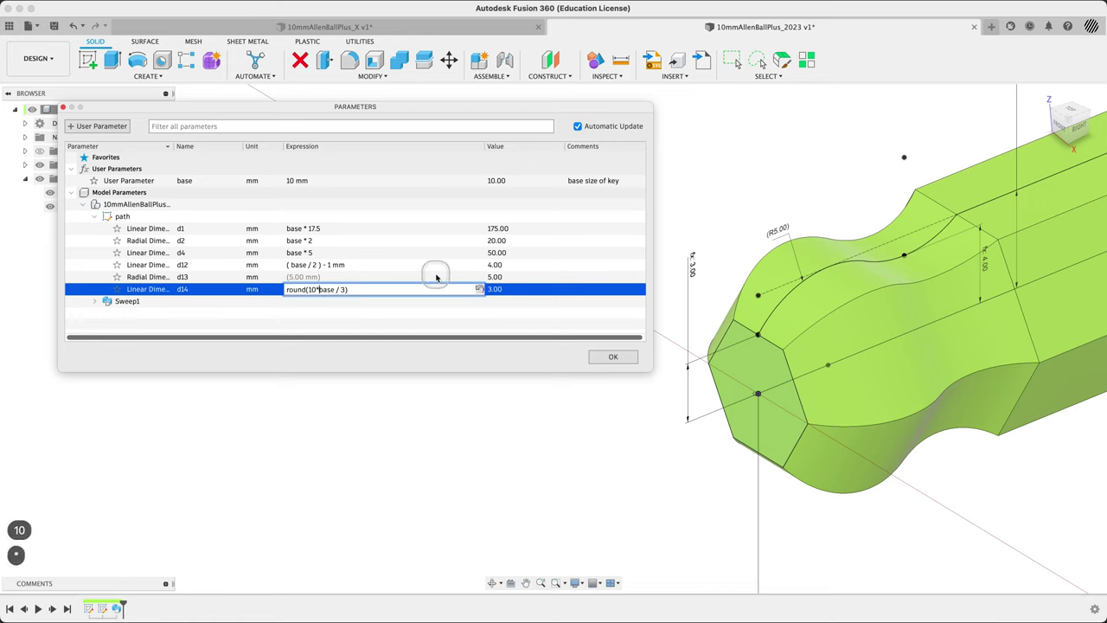
key(Right)
key(Right)
key(Right)
key(Right)
key(Right)
key(Right)
key(Right)
key(Right)
key(Right)
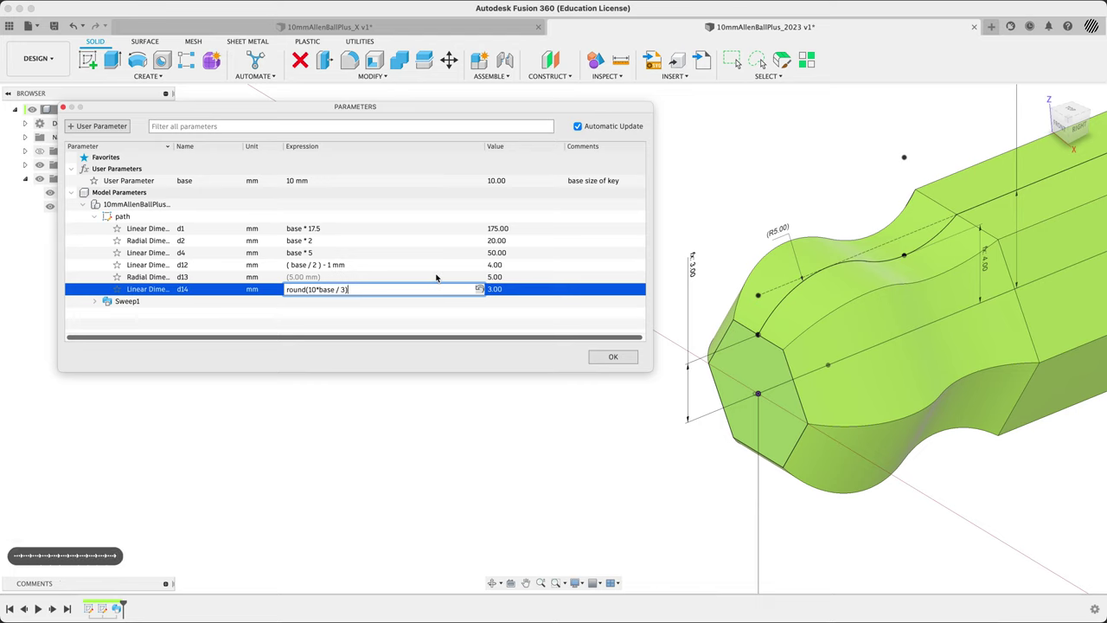
text(?)
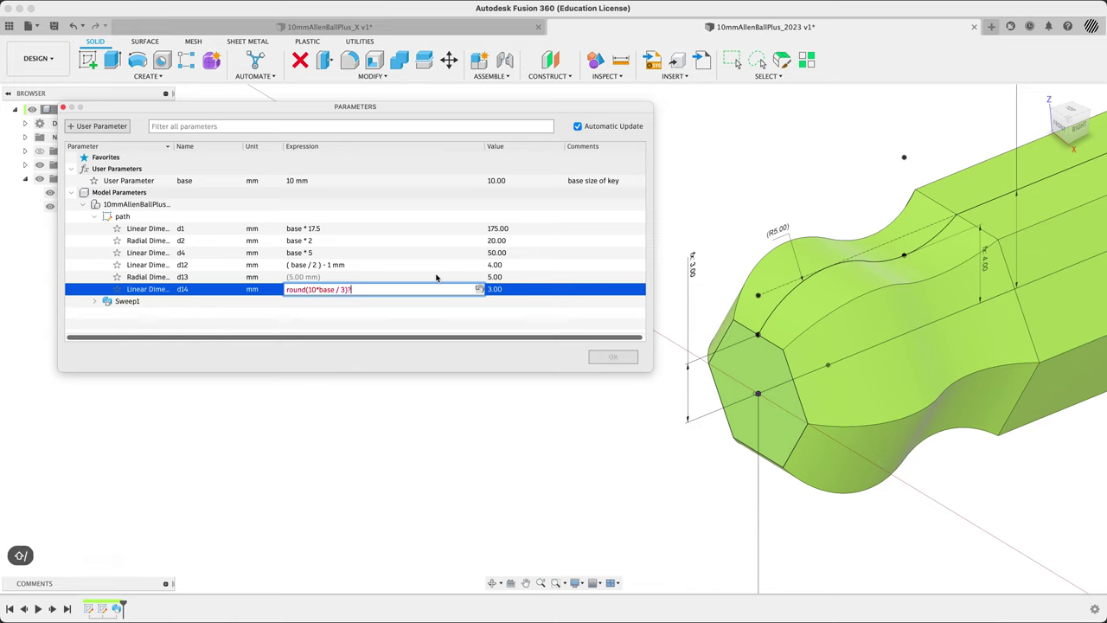
text(10)
key(Left)
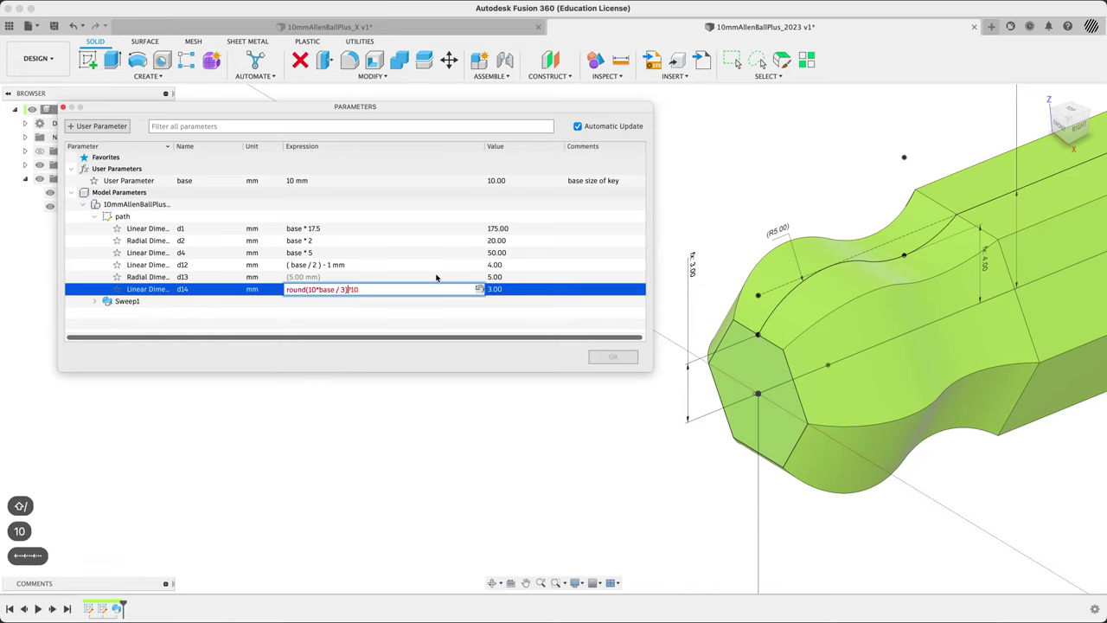
key(Left)
text(/)
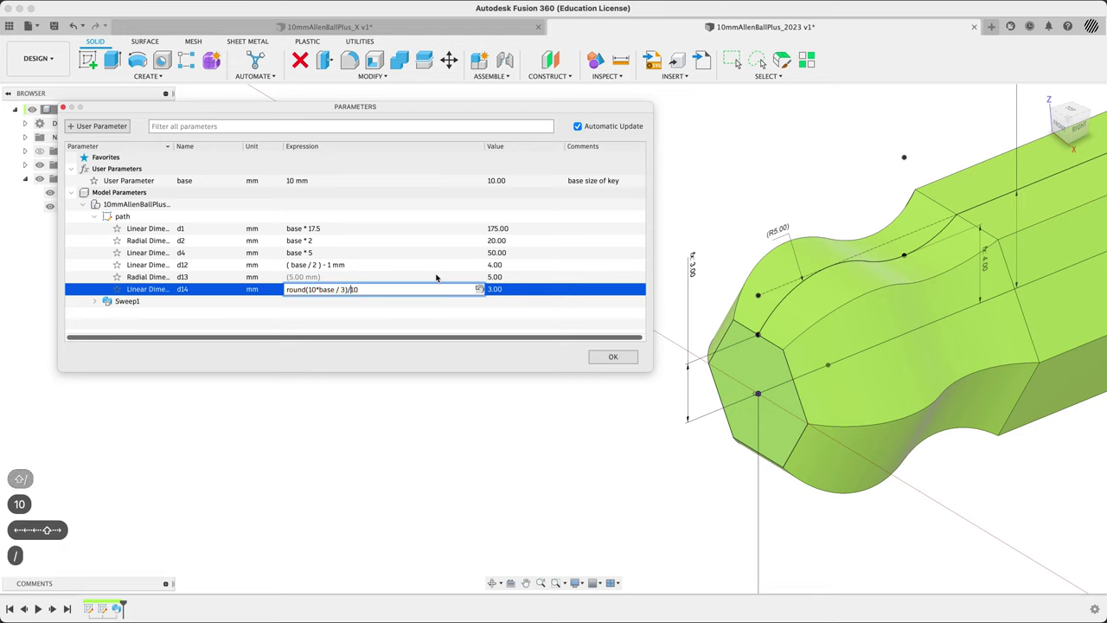
key(Tab)
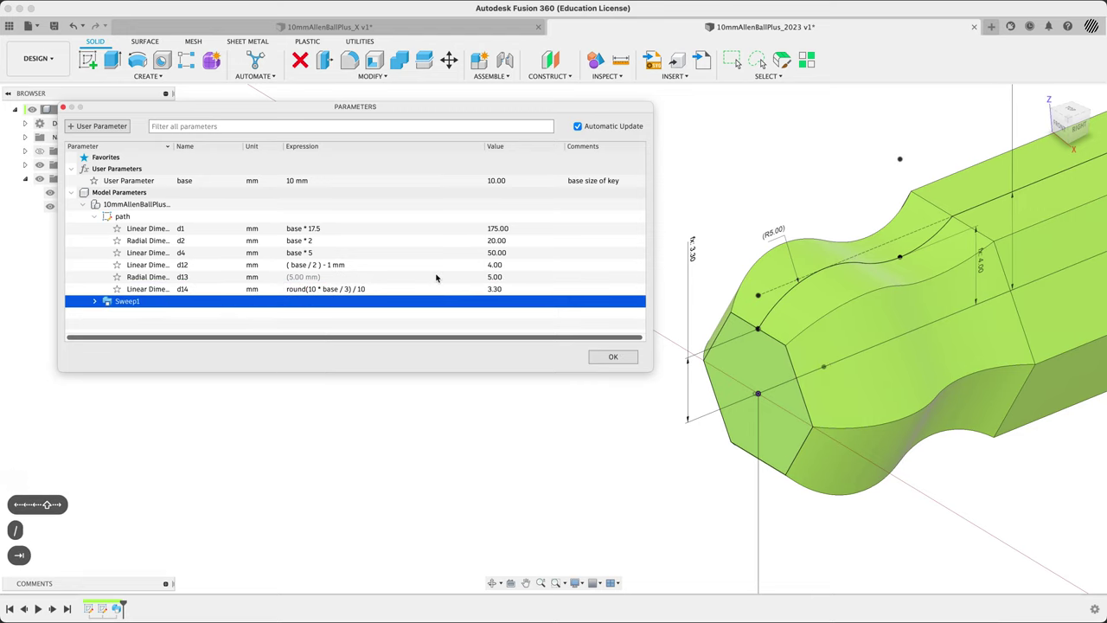
Try two-decimal rounding on d14, then revert it to round(10 * base / 3) / 10.
click(428, 289)
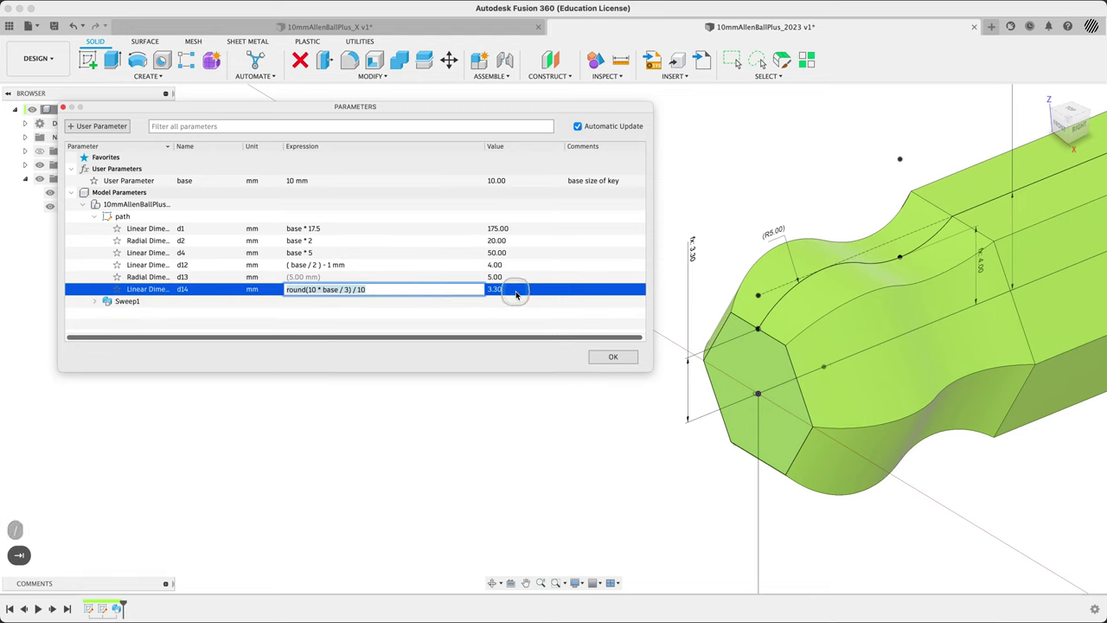
click(317, 290)
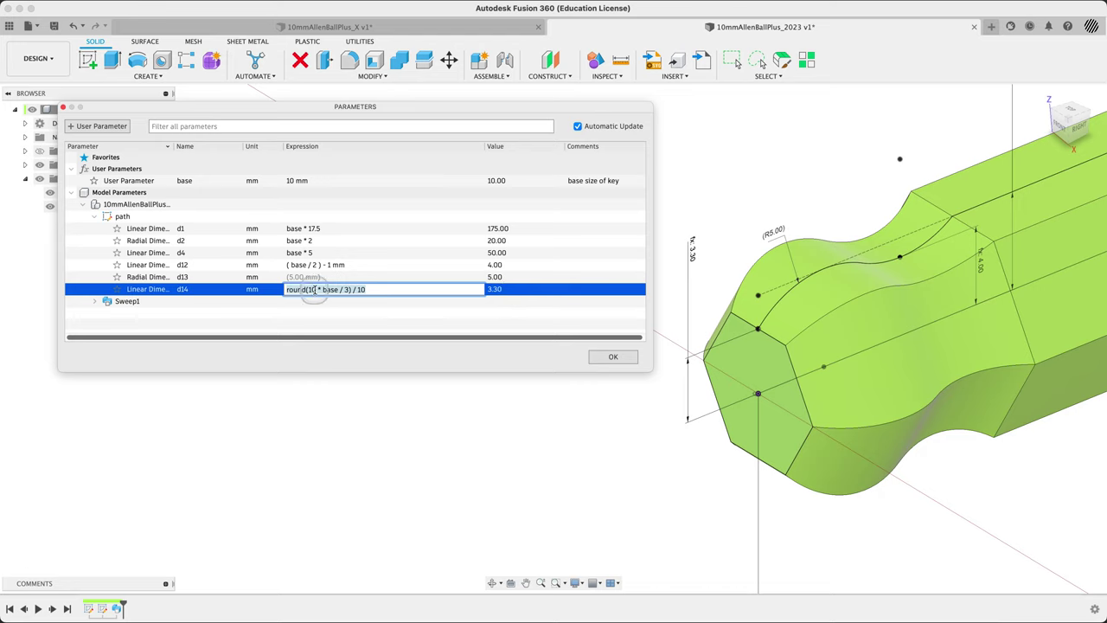
click(354, 314)
text(0)
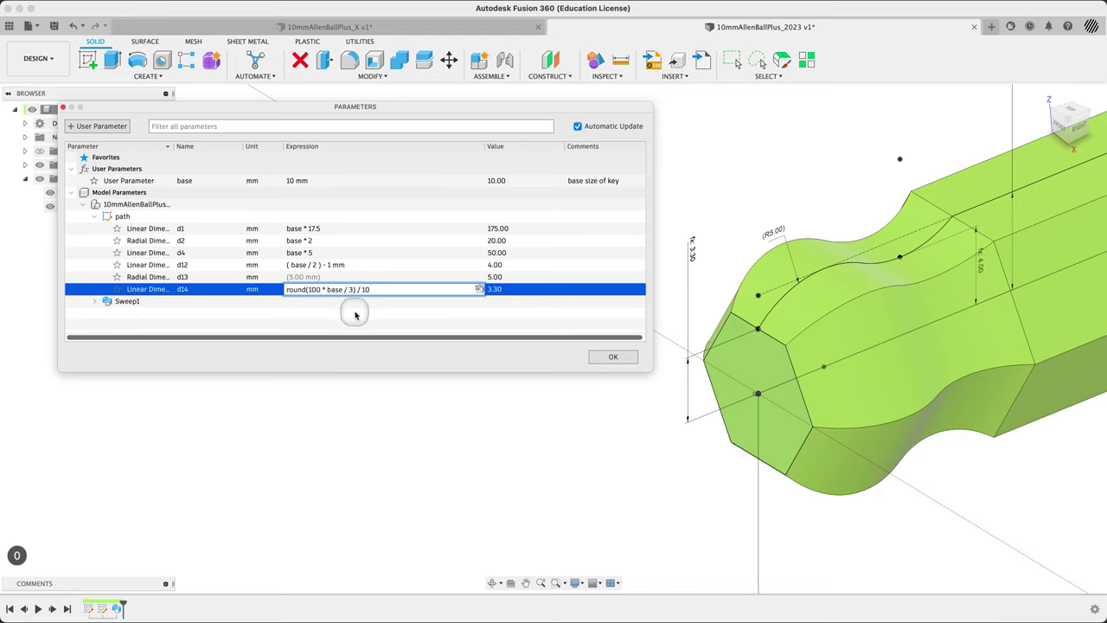
key(Right)
key(Right)
key(Right)
key(Right)
key(Right)
key(Right)
key(Right)
key(Right)
key(Right)
key(Right)
key(Right)
key(Right)
key(Right)
key(Right)
key(Right)
key(Right)
key(Right)
text(0)
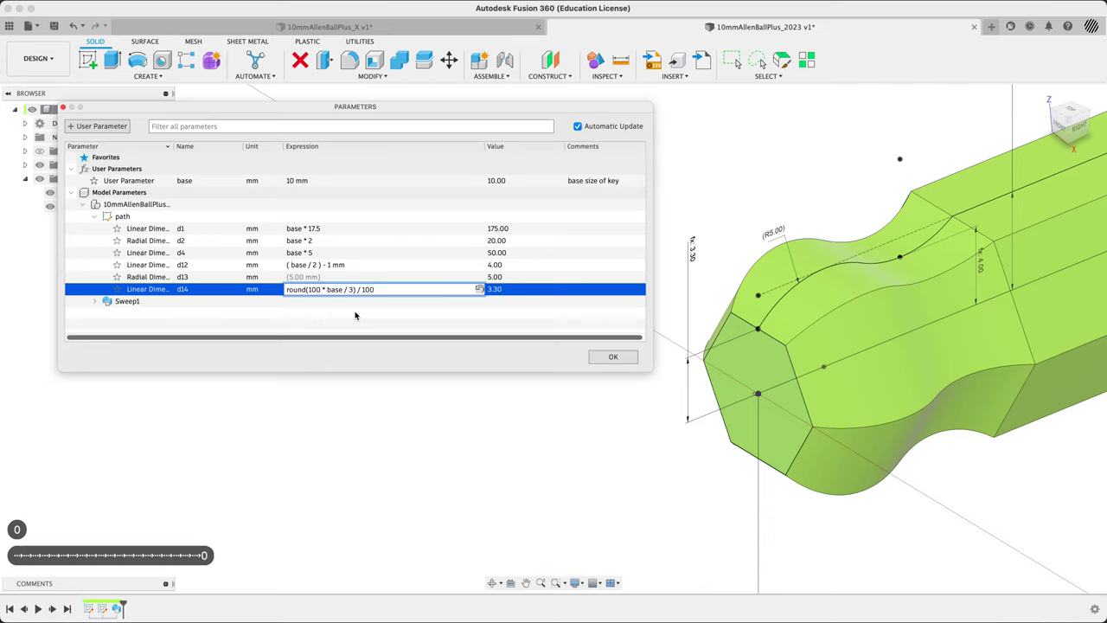
key(Tab)
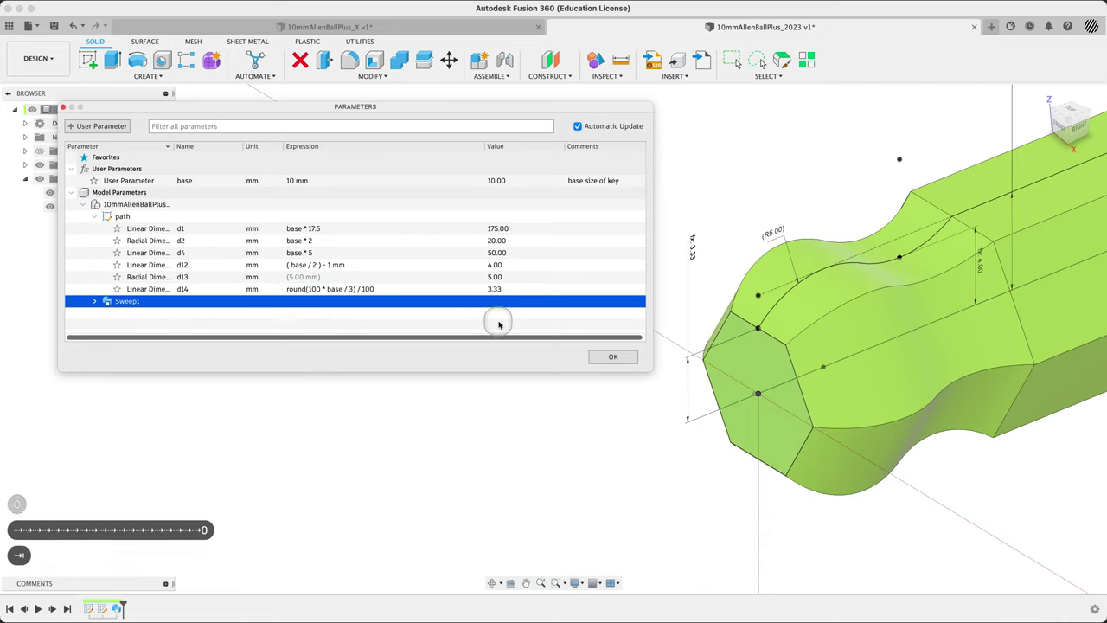
click(322, 290)
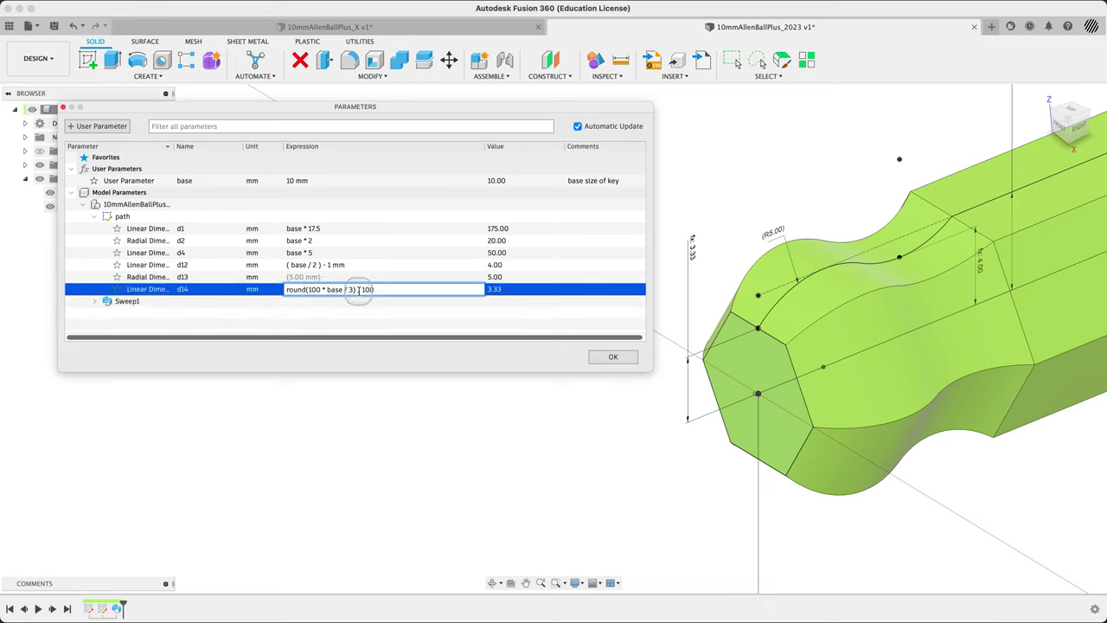
key(BackSpace)
click(356, 290)
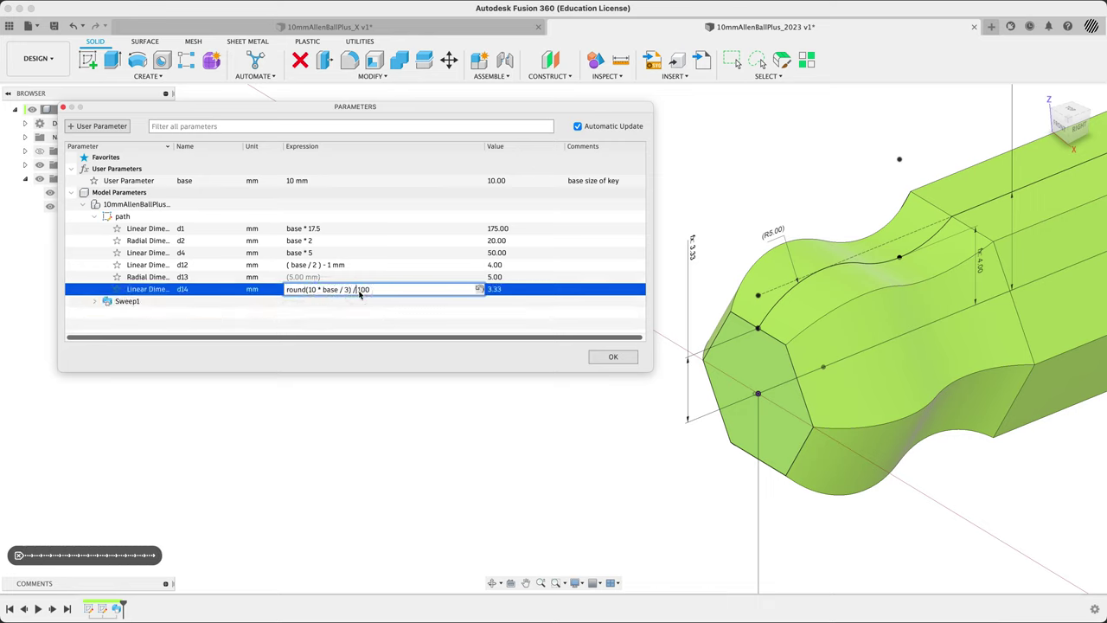
key(Return)
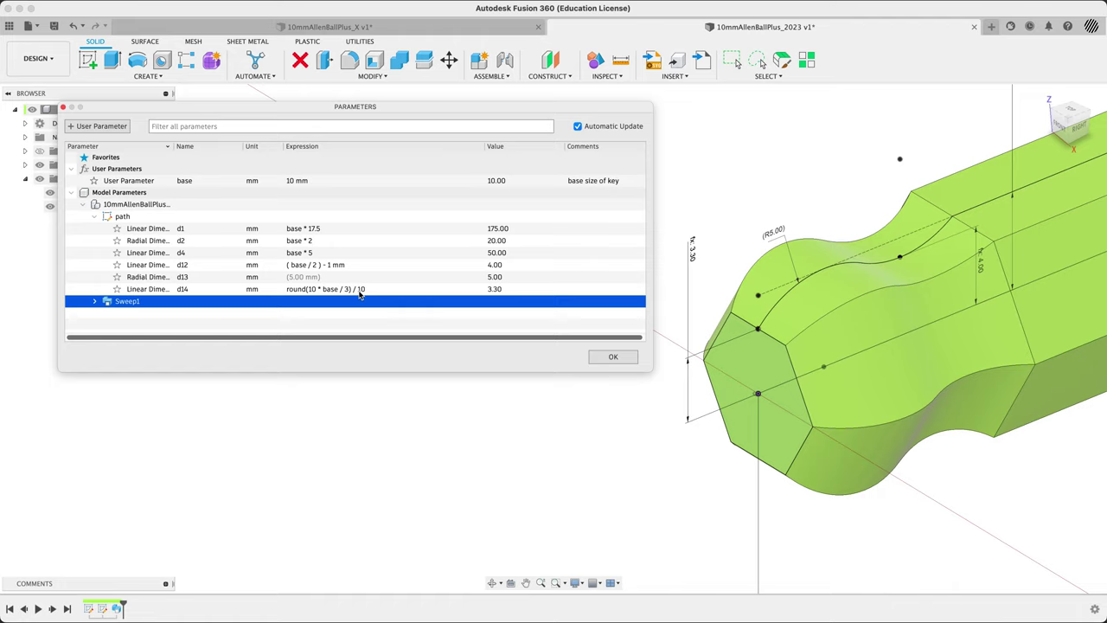
Confirm the parameter changes and drag the R20.00 bend radius label clear of the key.
click(613, 356)
scroll(316, 261, down, 5)
scroll(311, 256, down, 5)
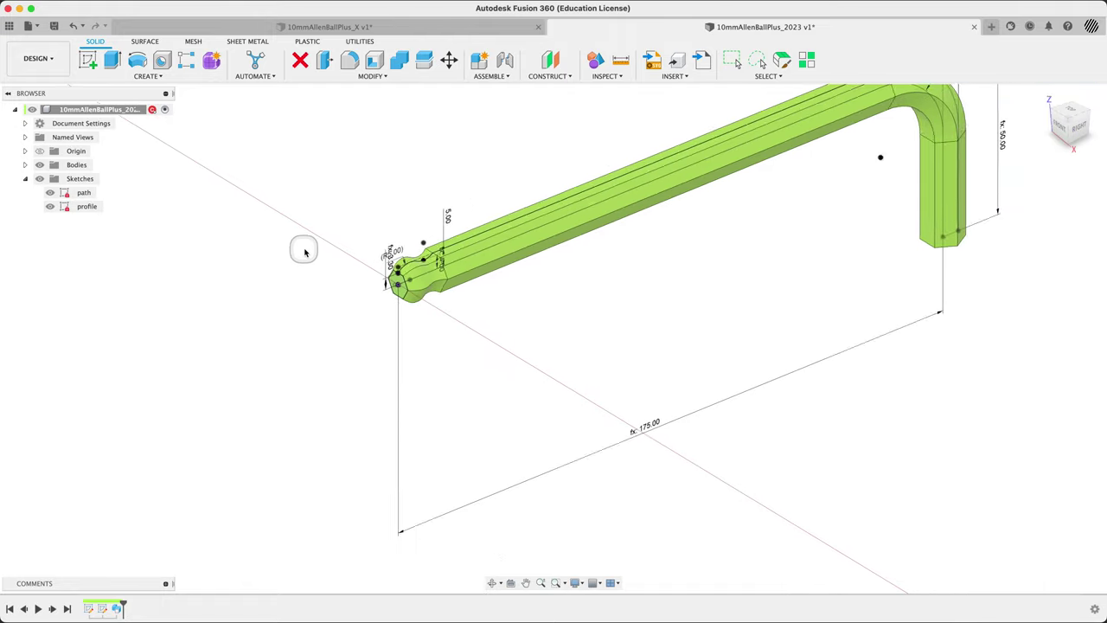
middle_drag(657, 244, 605, 354)
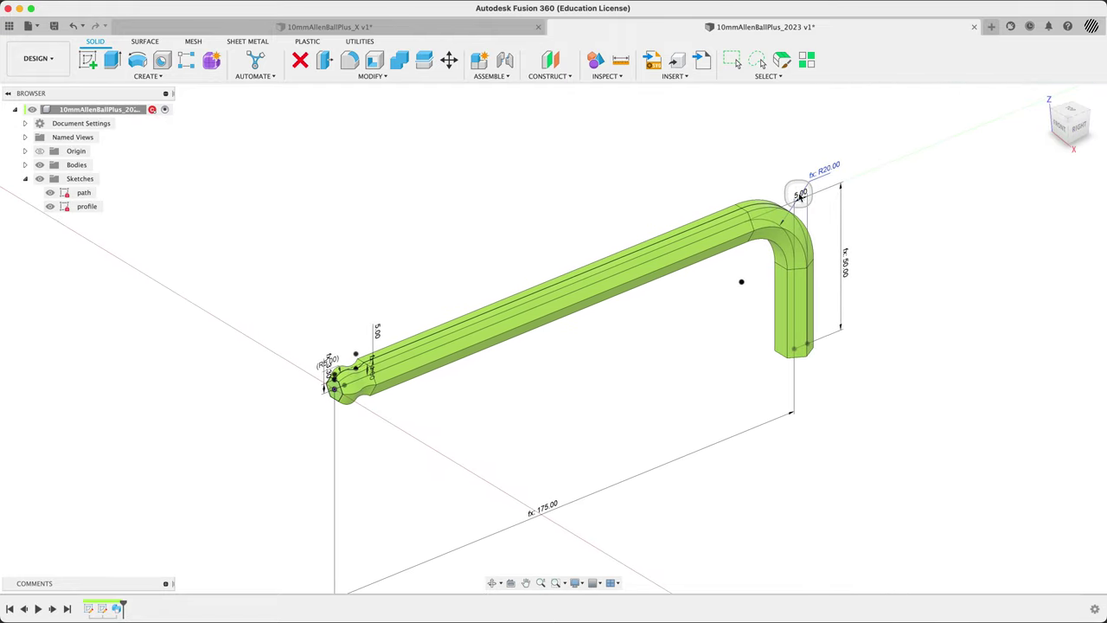
mouse_move(799, 196)
mouse_down()
mouse_move(838, 253)
mouse_move(826, 195)
mouse_move(805, 177)
mouse_move(834, 350)
mouse_move(856, 344)
mouse_up()
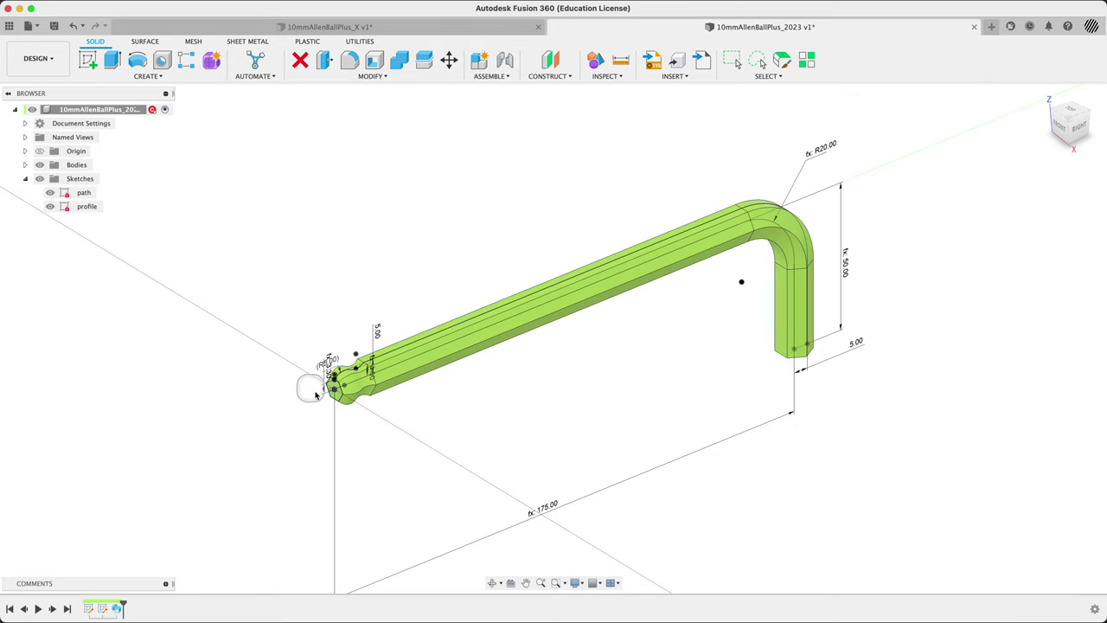
Orbit the shaft nearly horizontal and move the 175.00 dimension line upward.
scroll(320, 386, up, 5)
scroll(336, 383, up, 4)
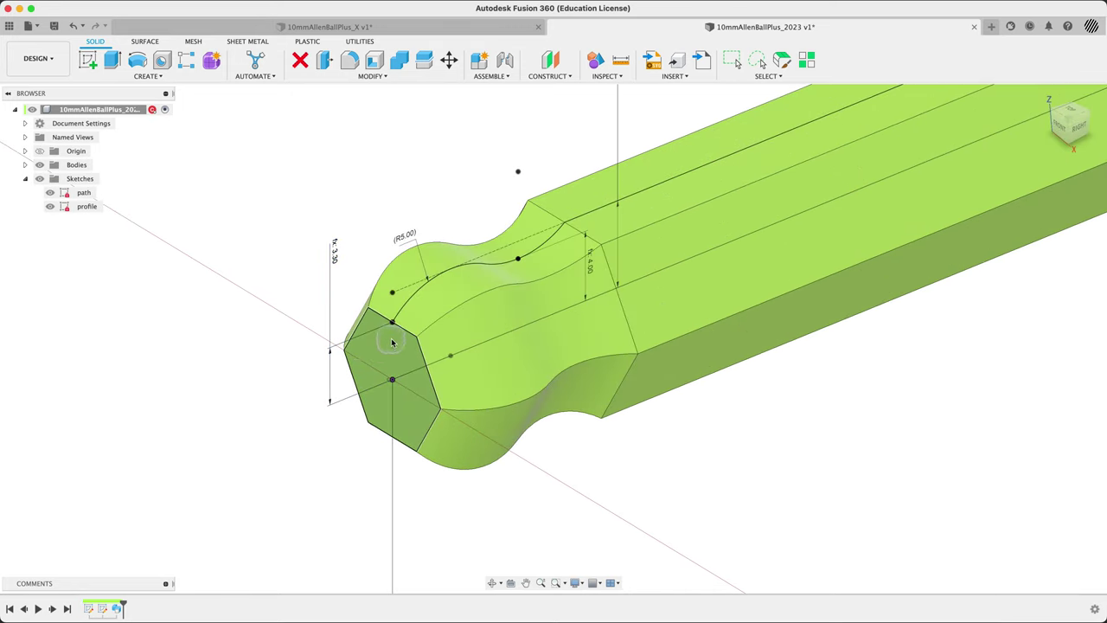
scroll(324, 402, down, 5)
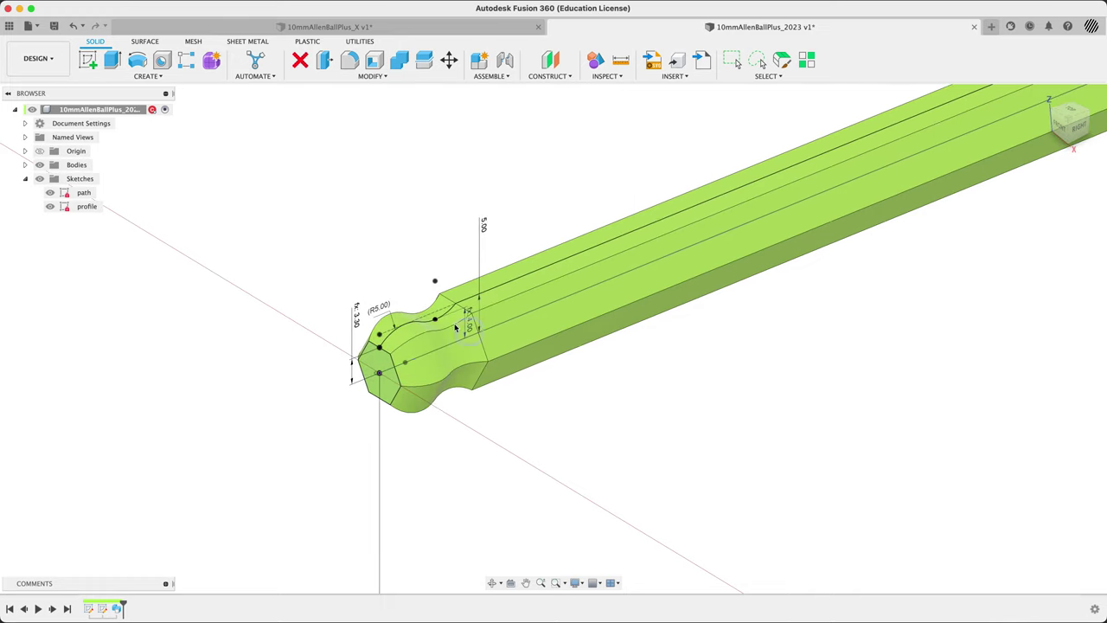
scroll(387, 348, up, 3)
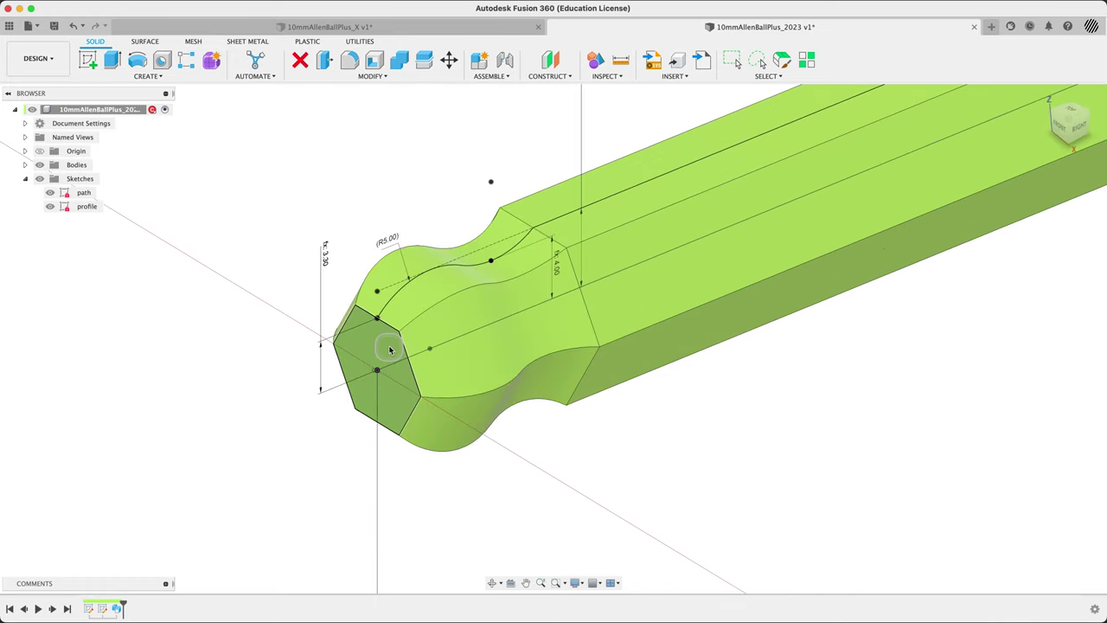
scroll(387, 348, down, 4)
mouse_move(683, 383)
shift+middle_down()
mouse_move(656, 370)
mouse_move(655, 348)
mouse_move(690, 376)
shift+middle_up()
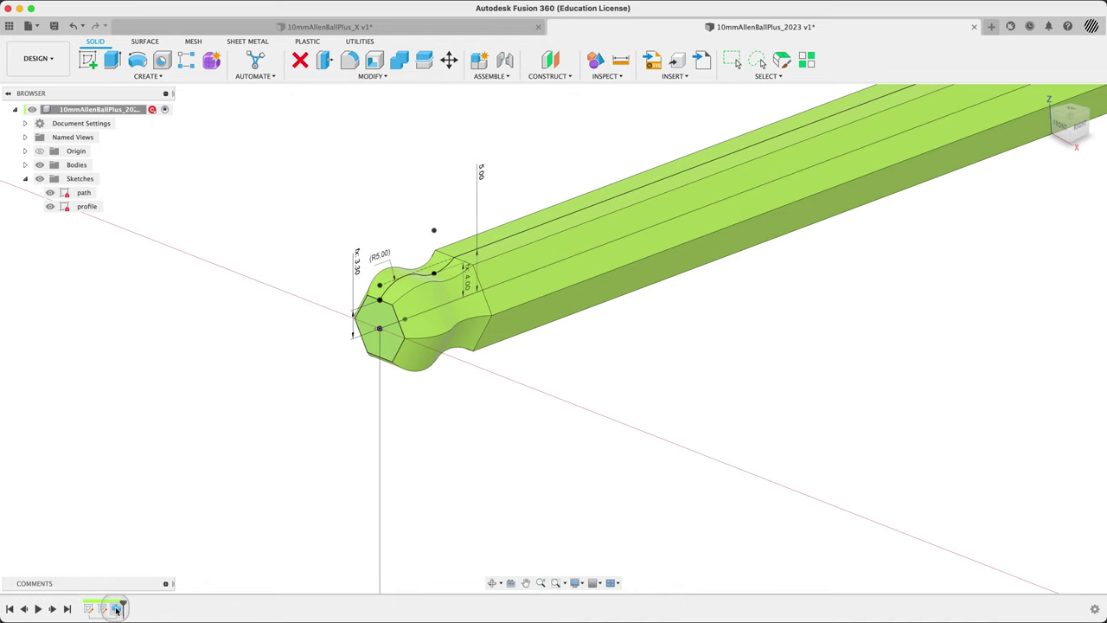
scroll(626, 307, down, 5)
middle_drag(776, 321, 736, 332)
scroll(684, 314, down, 3)
scroll(682, 289, up, 4)
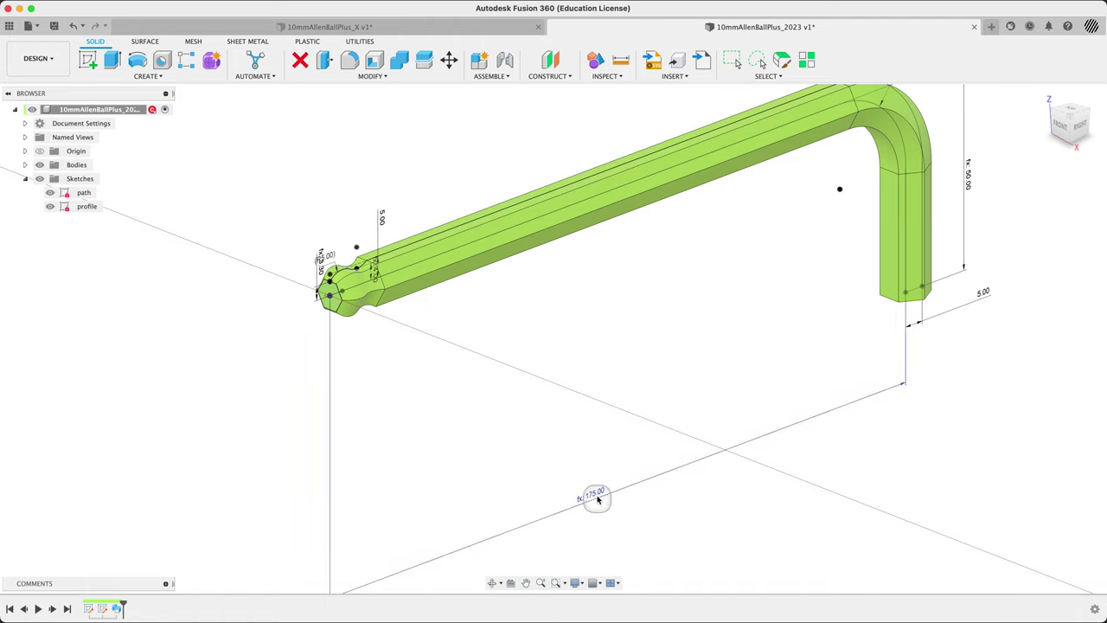
mouse_move(597, 498)
mouse_down()
mouse_move(606, 395)
mouse_move(595, 332)
mouse_up()
key(Escape)
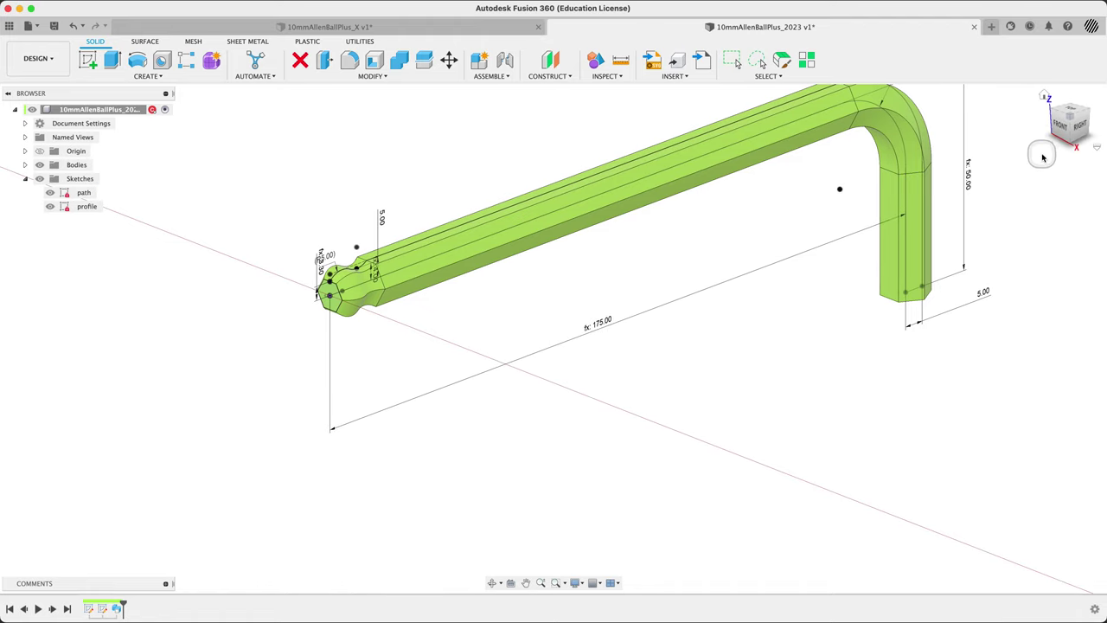
Nudge the 50.00 dimension to a clearer place and return to the home view.
click(1042, 155)
drag(931, 249, 924, 262)
key(Escape)
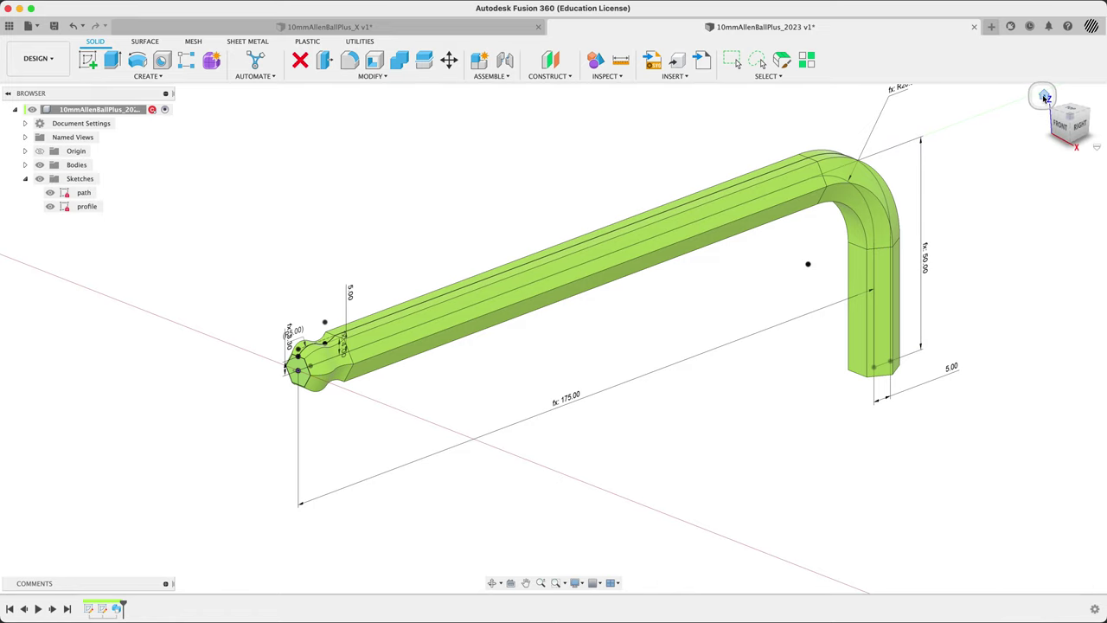
click(1045, 97)
scroll(428, 421, up, 5)
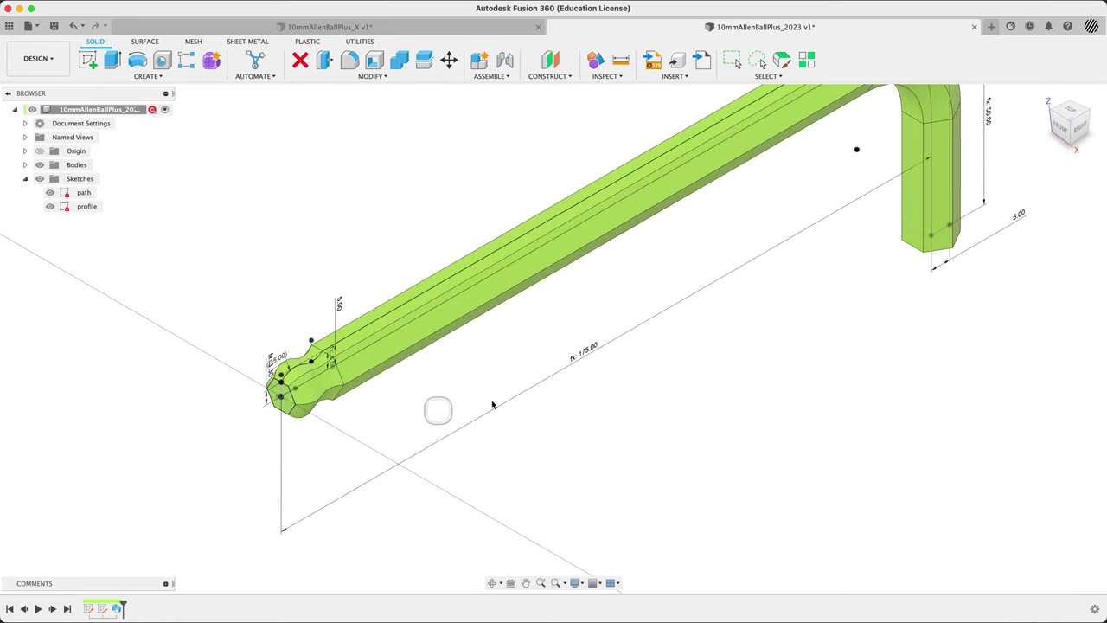
scroll(779, 437, down, 5)
scroll(744, 414, up, 2)
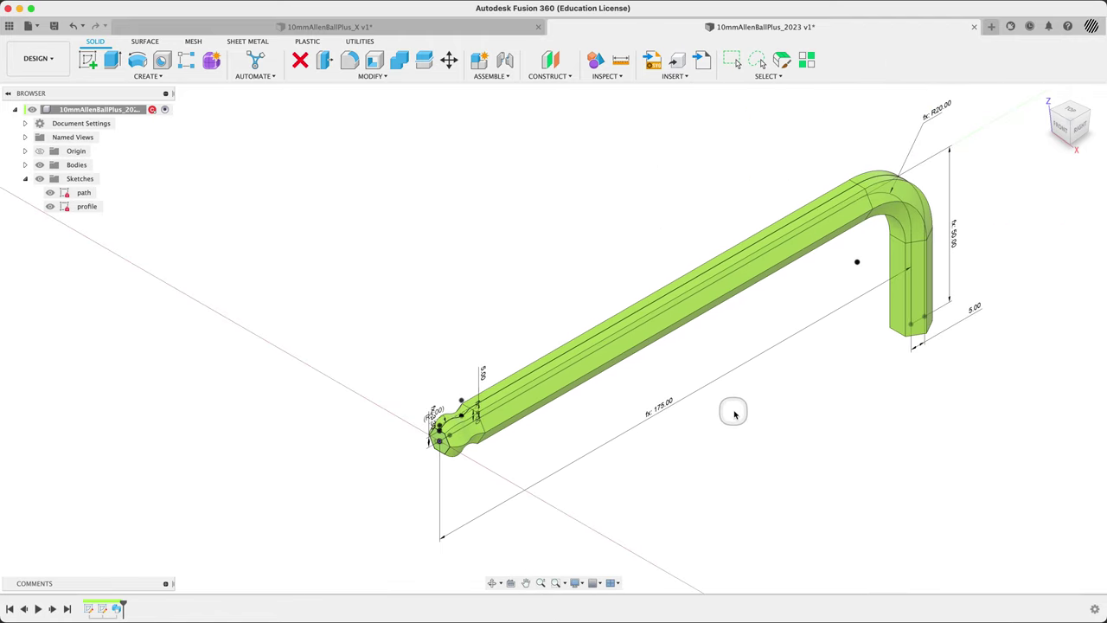
middle_drag(734, 414, 732, 393)
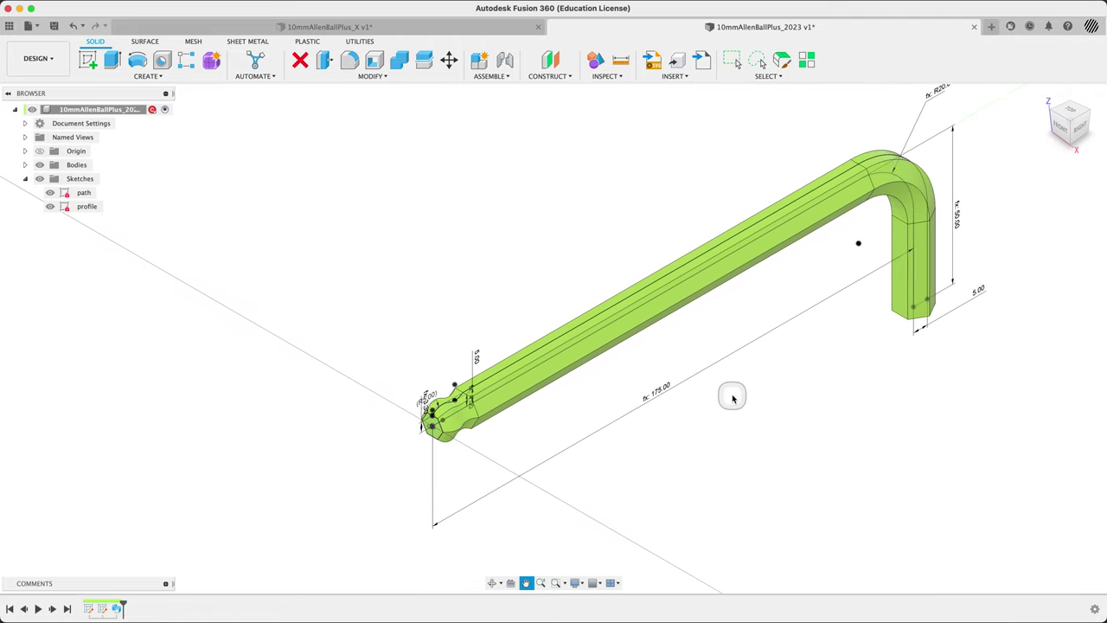
right_click(128, 114)
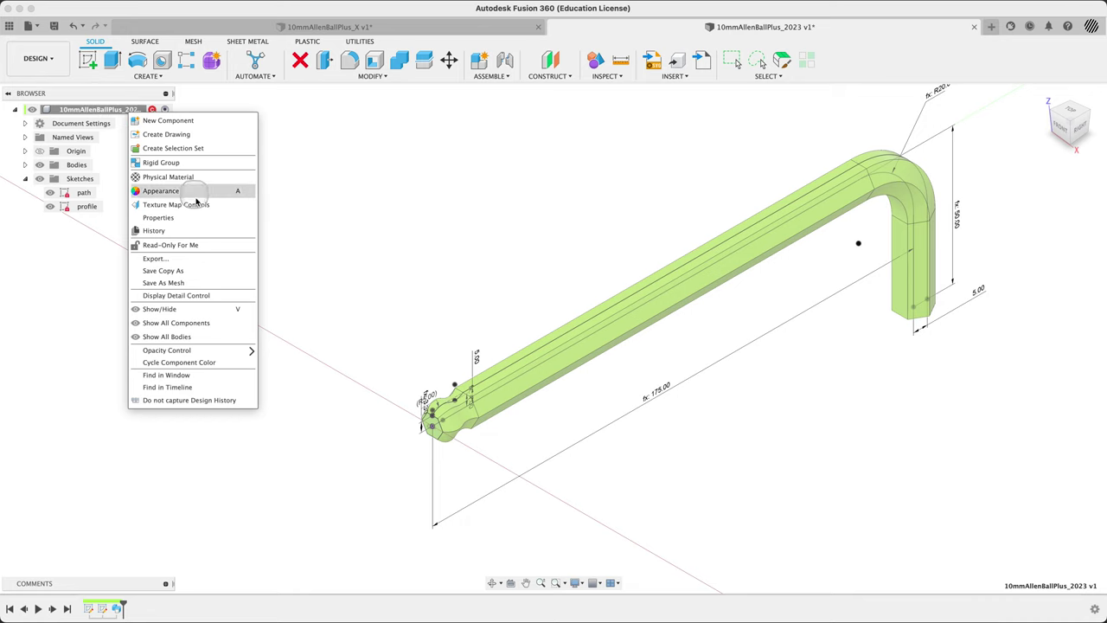
click(186, 217)
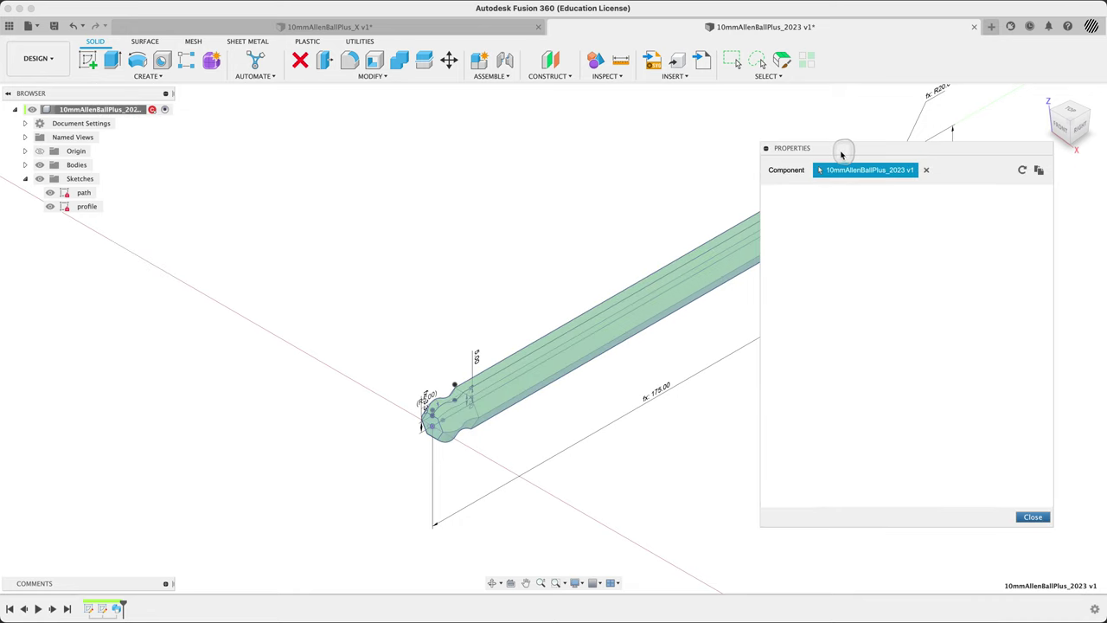
drag(842, 148, 243, 139)
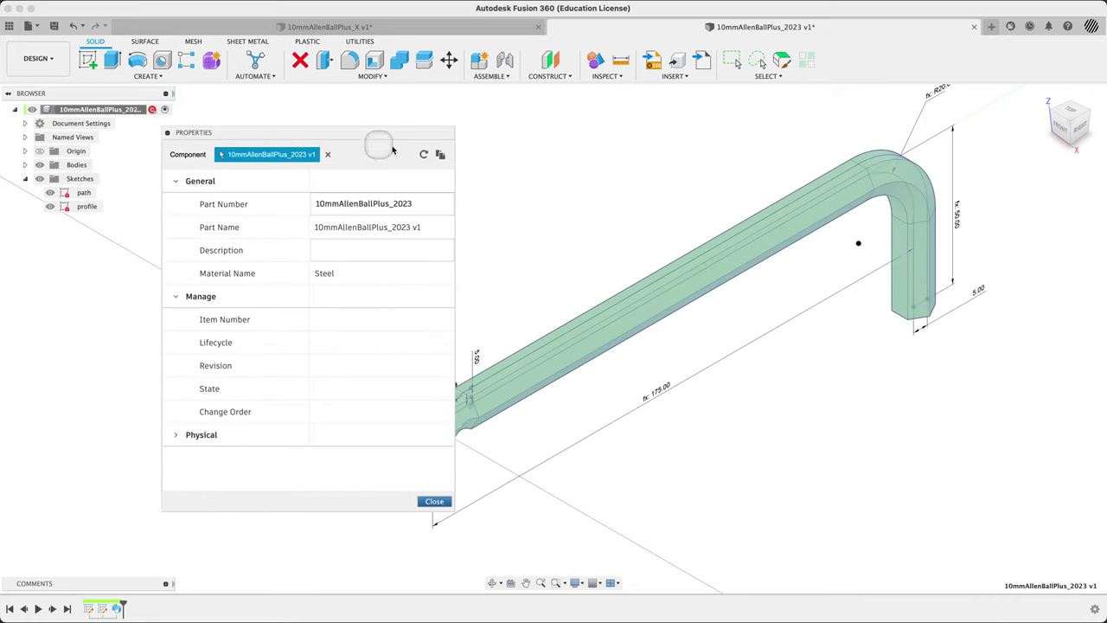
middle_drag(532, 224, 643, 228)
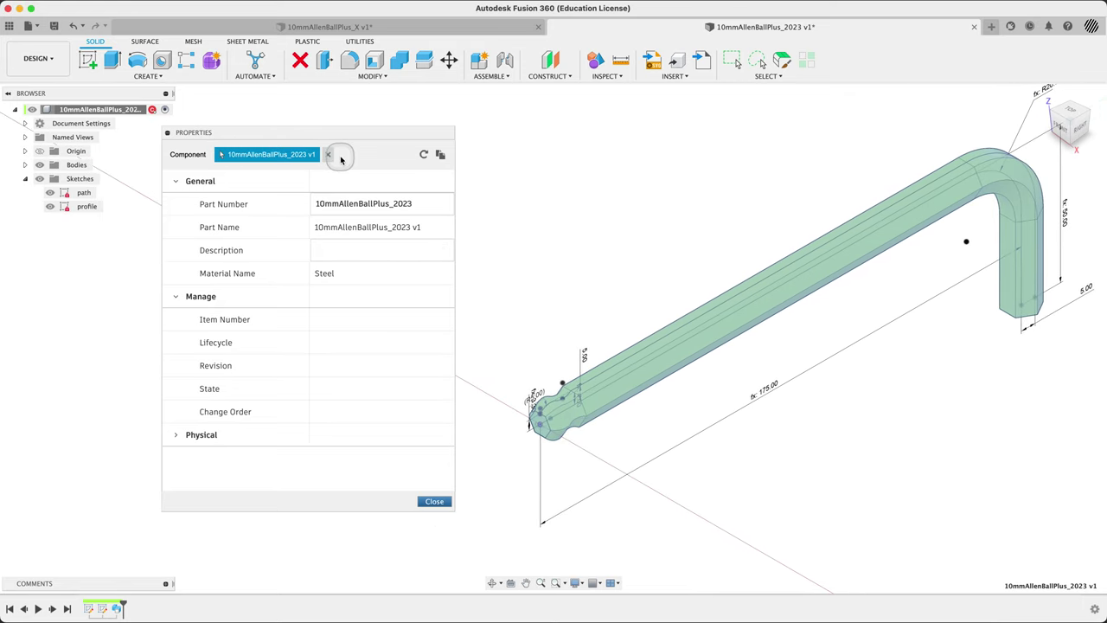
click(327, 154)
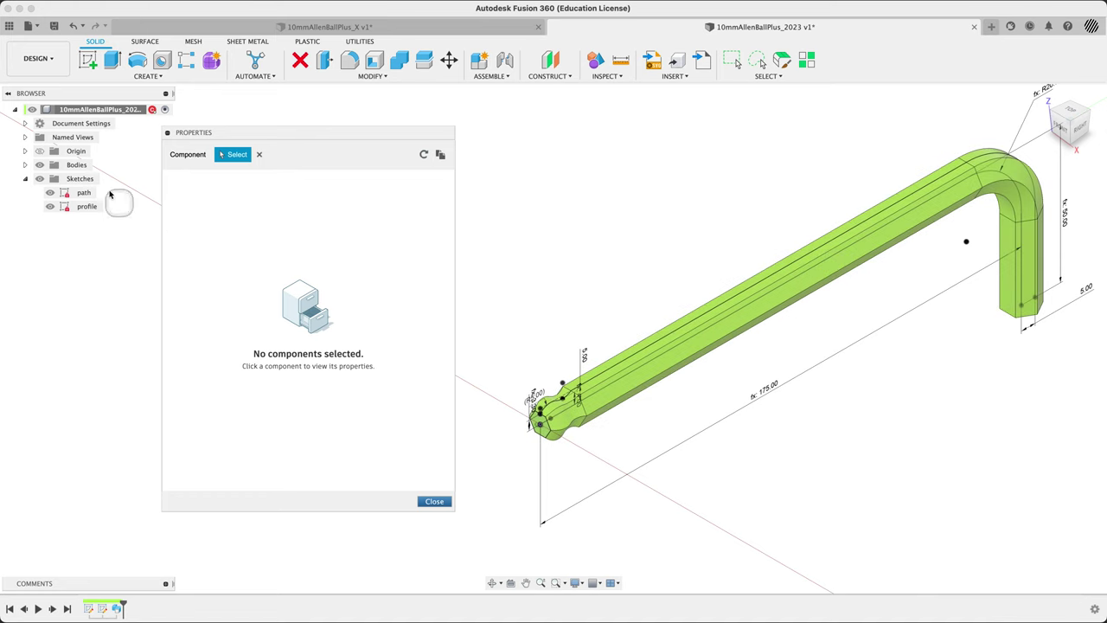
click(97, 109)
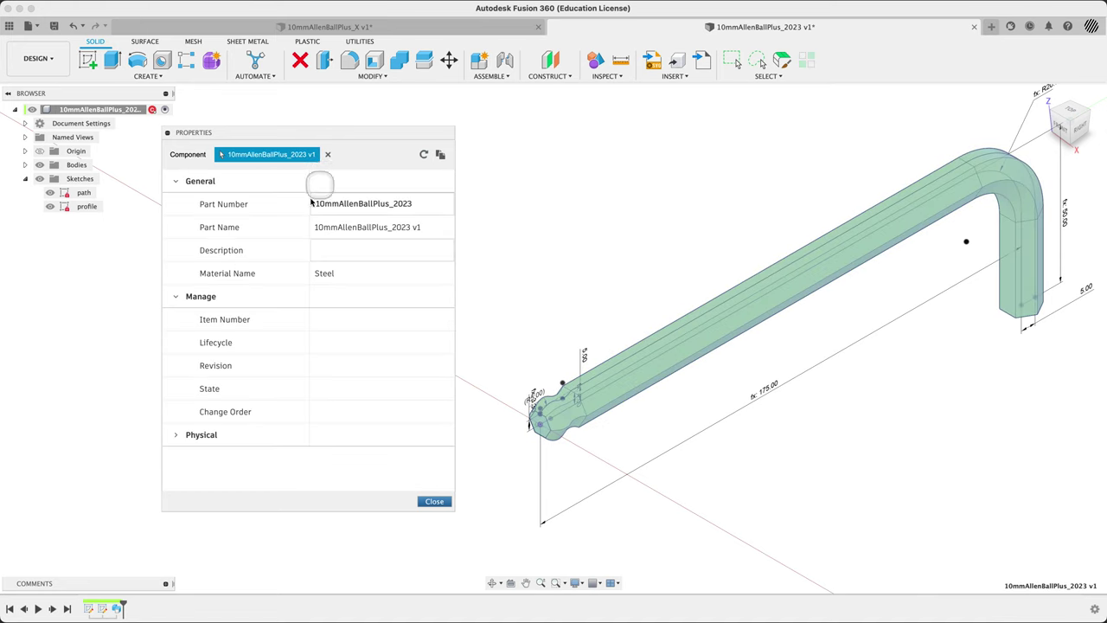
click(175, 297)
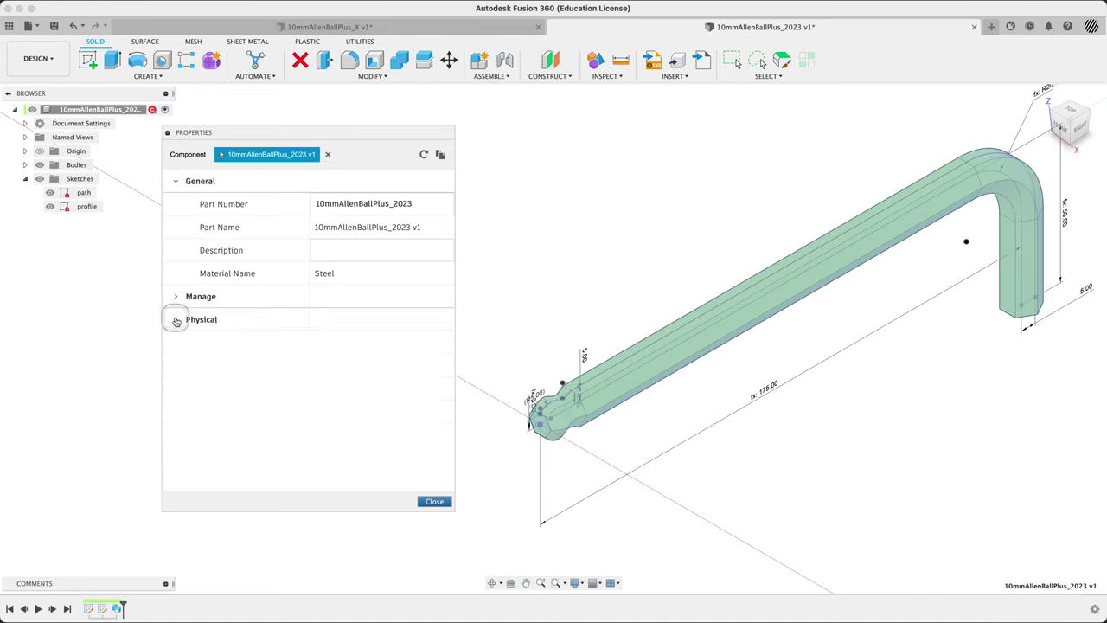
click(176, 320)
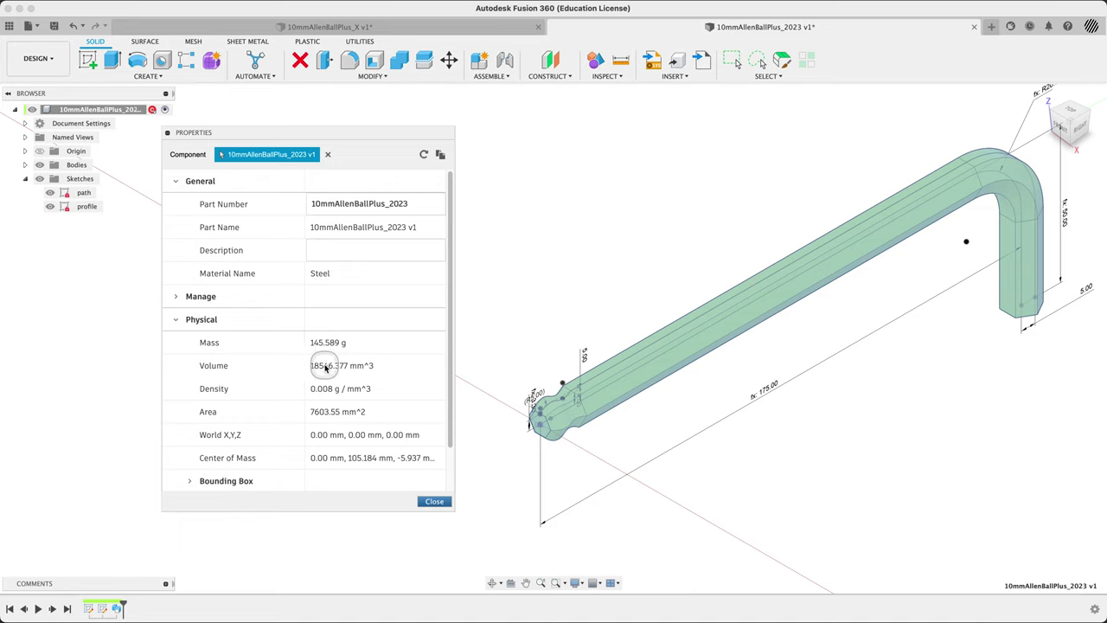
click(431, 501)
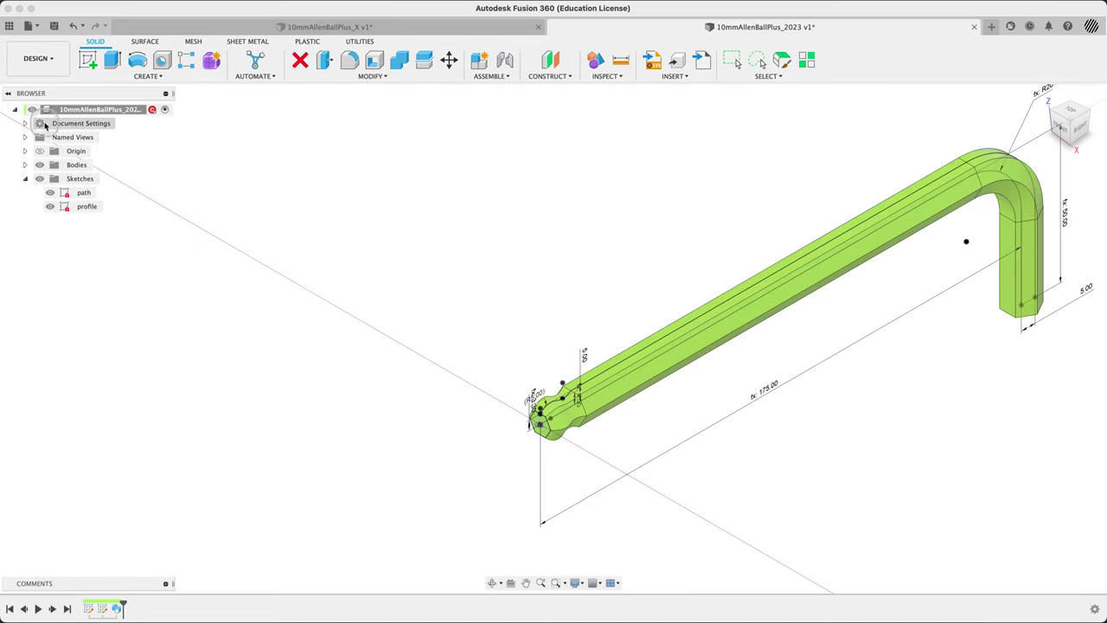
Change the document units in Document Settings to Centimeter.
click(26, 125)
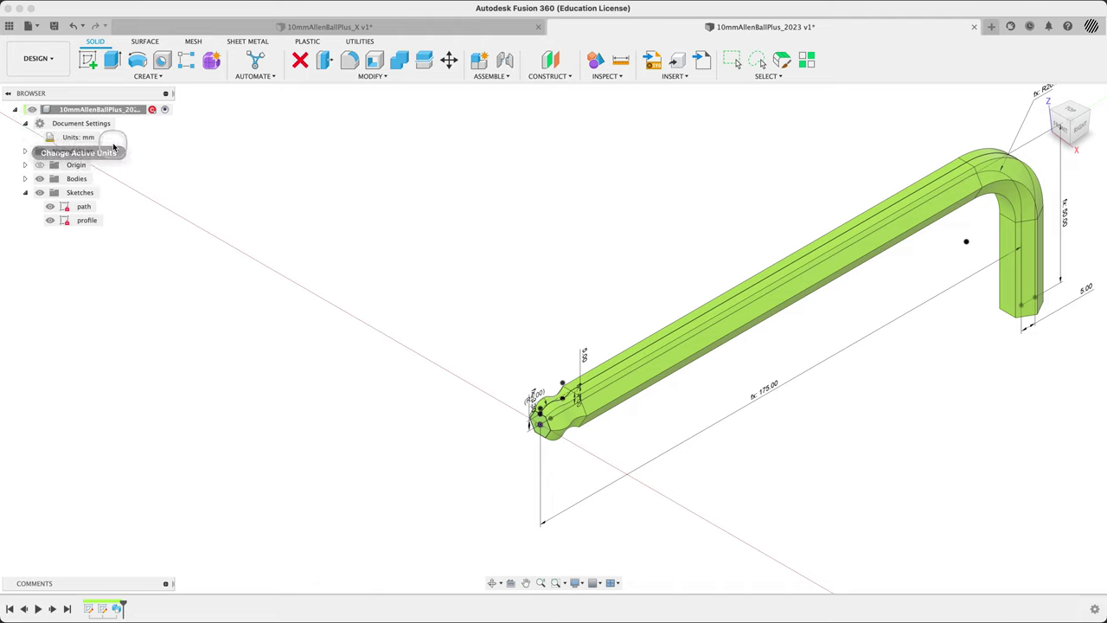
click(107, 139)
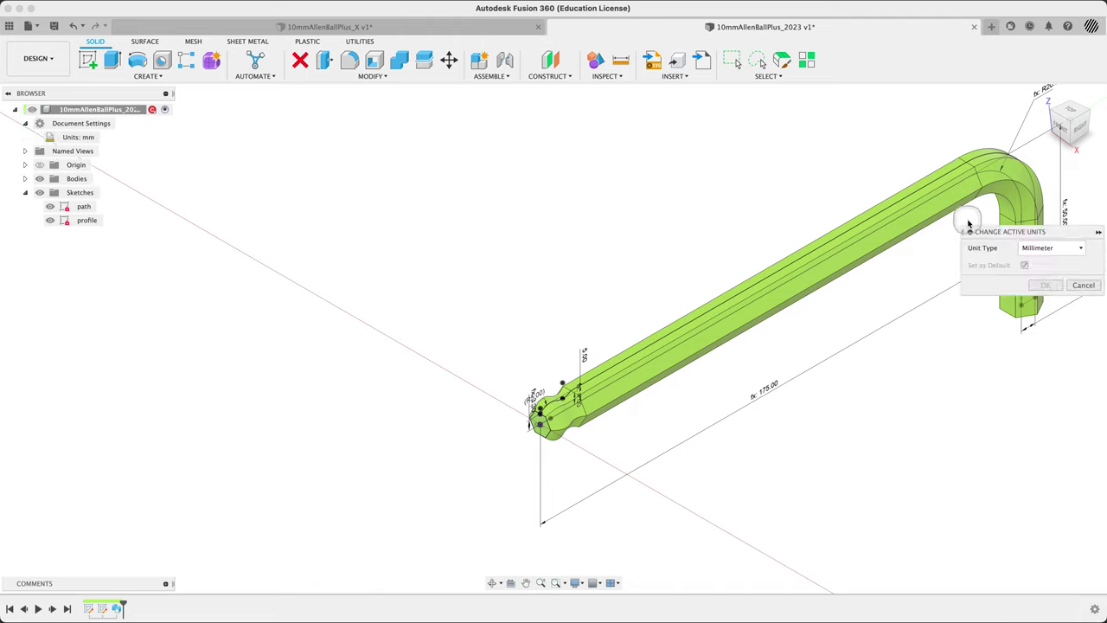
drag(1043, 234, 504, 174)
click(510, 187)
click(514, 207)
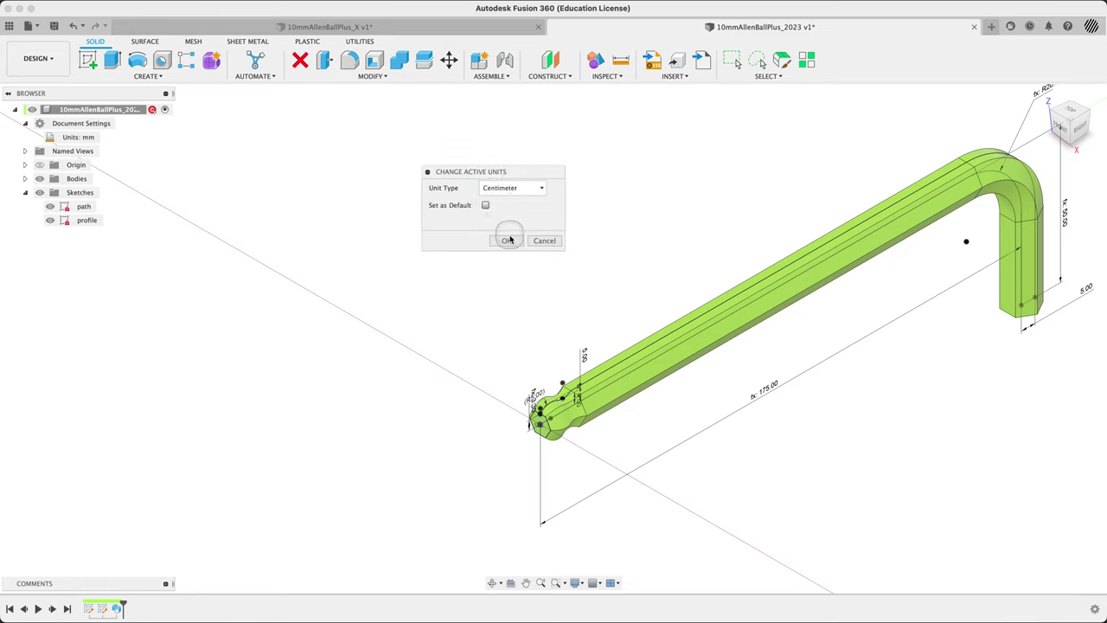
click(506, 241)
Reopen the design Properties and read the physical properties: volume 18.546 cm³.
right_click(126, 115)
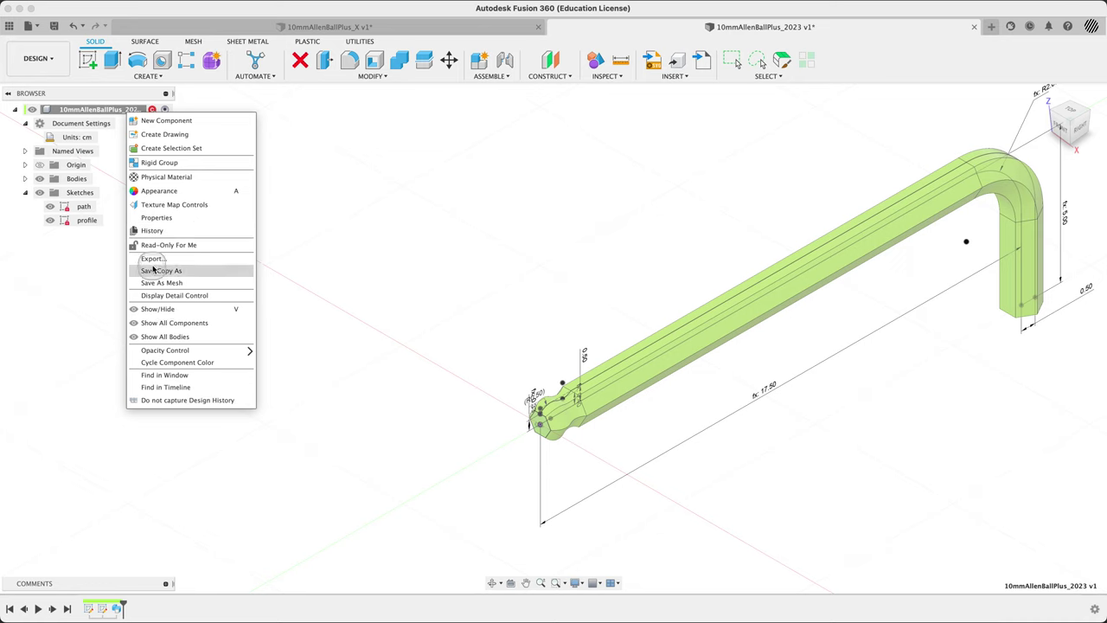
click(164, 218)
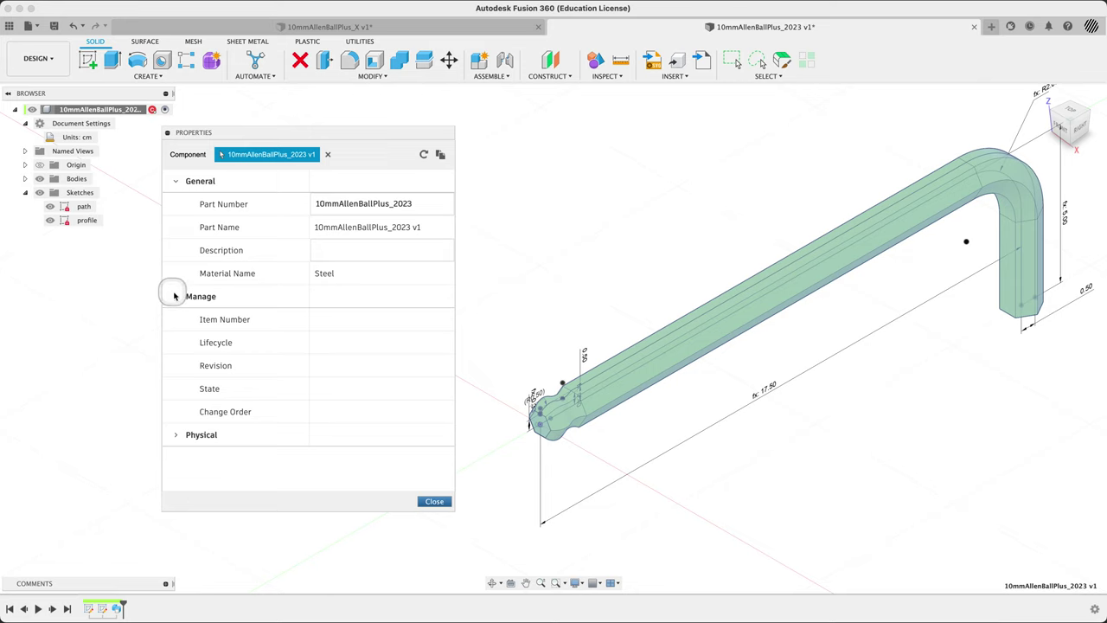
click(173, 296)
click(176, 320)
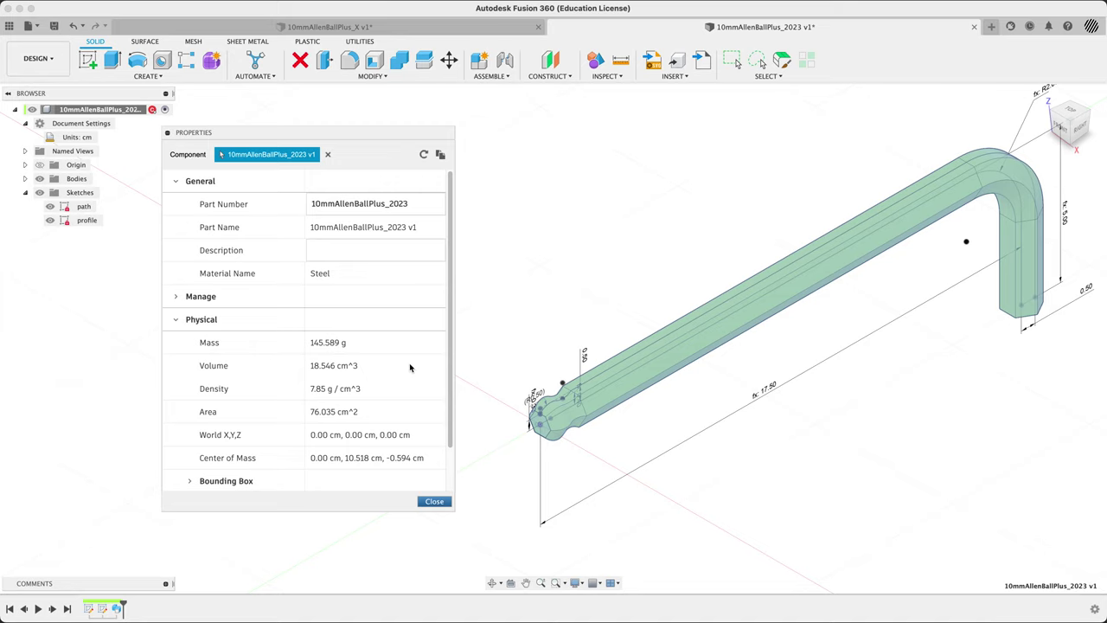
Close Properties and hide all sketches, leaving only the solid key visible.
click(435, 502)
middle_drag(487, 289, 323, 272)
click(40, 193)
click(162, 332)
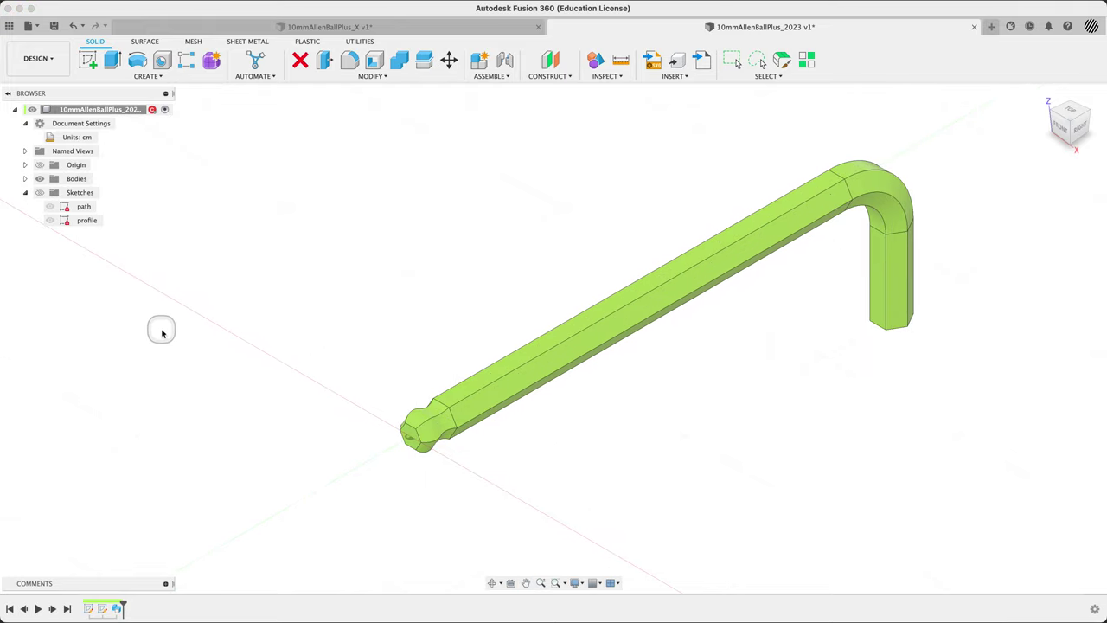